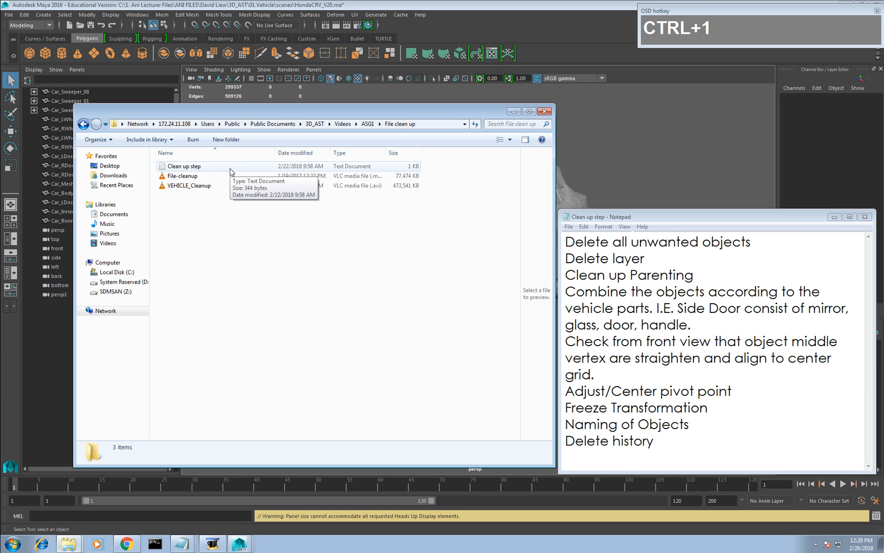
# Review the Clean up step notes line by line, from deleting unwanted objects through to deleting history.
pyautogui.moveTo(639, 216); pyautogui.dragTo(636, 176)
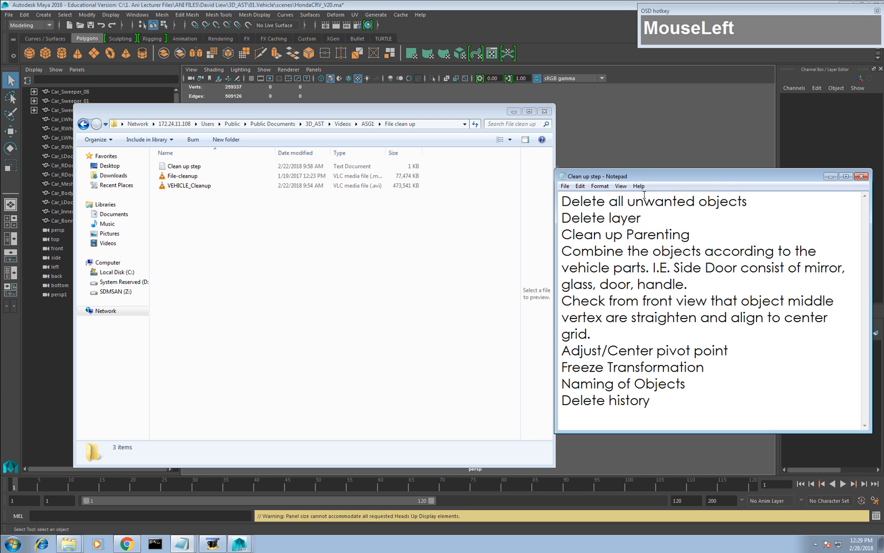
pyautogui.moveTo(752, 201); pyautogui.dragTo(562, 206)
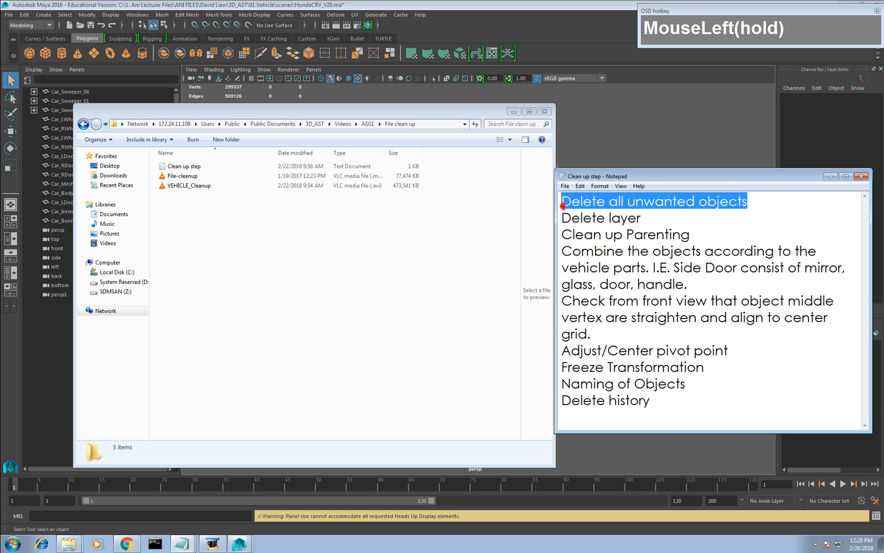
pyautogui.moveTo(660, 218); pyautogui.dragTo(559, 218)
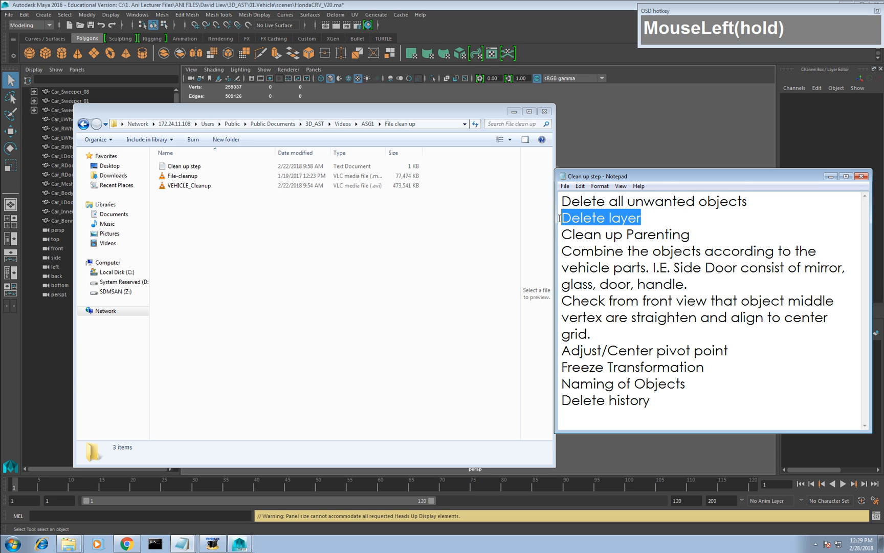
pyautogui.moveTo(709, 235); pyautogui.dragTo(561, 236)
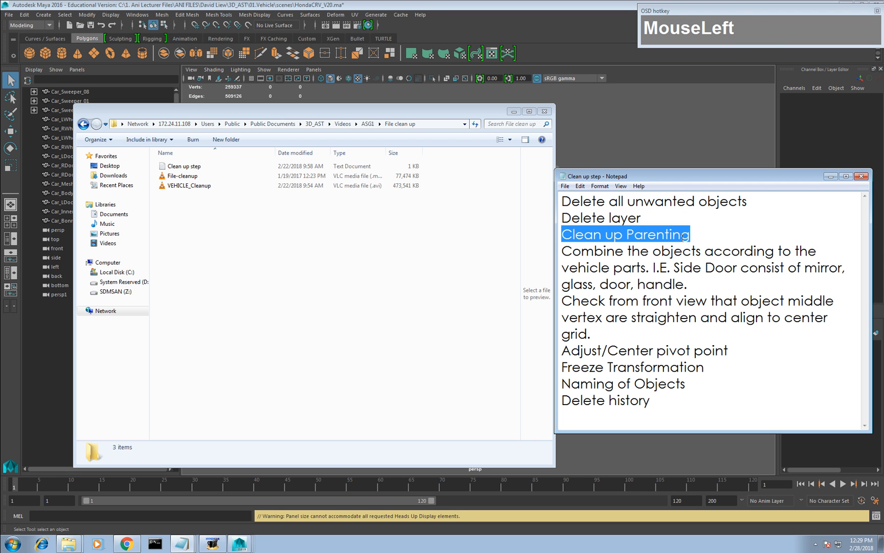
pyautogui.click(761, 236)
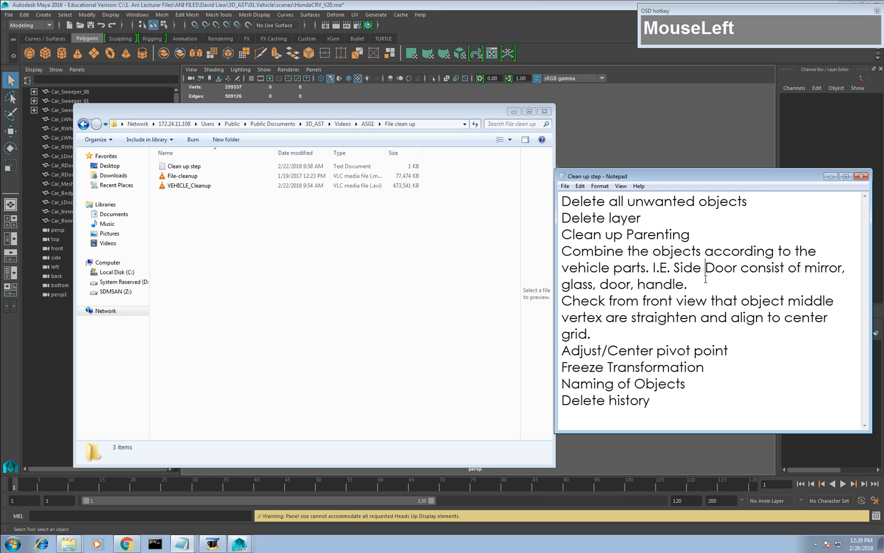
pyautogui.click(696, 306)
pyautogui.click(681, 350)
pyautogui.click(710, 367)
pyautogui.click(697, 383)
pyautogui.click(663, 405)
pyautogui.click(751, 203)
pyautogui.click(746, 218)
pyautogui.click(746, 234)
pyautogui.click(752, 281)
pyautogui.click(675, 402)
# Return to Maya's HondaCRV_V20 scene and examine the cleaned-up Car_Body196 mesh from the front and side.
pyautogui.middleClick(560, 134)
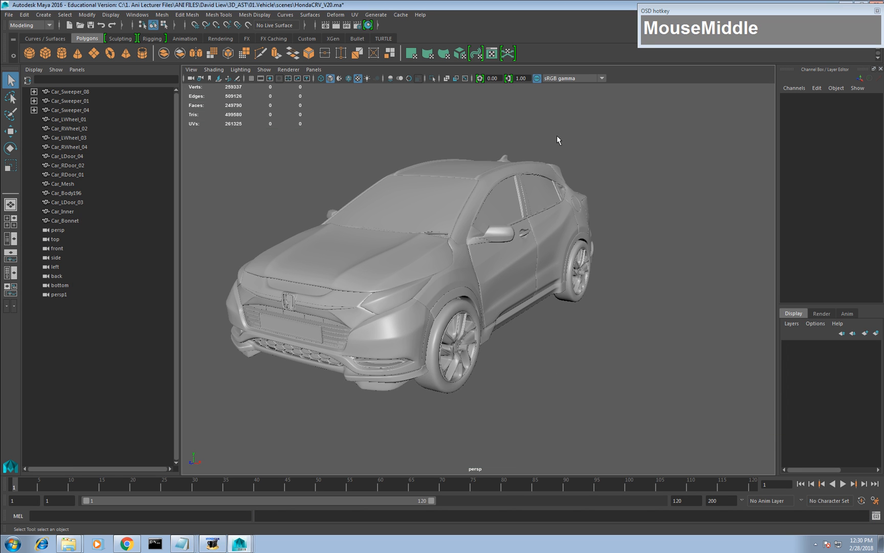
pyautogui.click(395, 200)
pyautogui.keyDown('alt'); pyautogui.moveTo(394, 200); pyautogui.dragTo(431, 261); pyautogui.keyUp('alt')
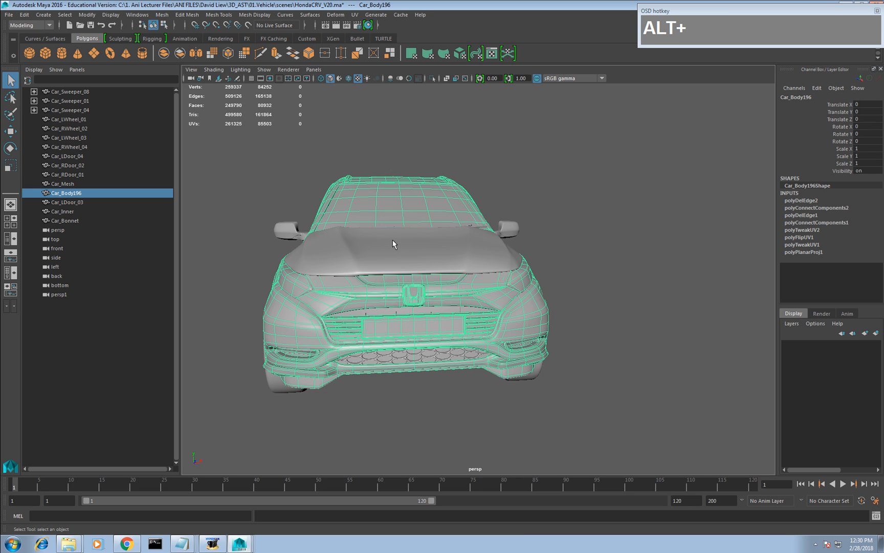
pyautogui.keyDown('alt'); pyautogui.moveTo(550, 217); pyautogui.dragTo(459, 257); pyautogui.keyUp('alt')
pyautogui.keyDown('alt'); pyautogui.moveTo(459, 256); pyautogui.dragTo(467, 250, button='middle'); pyautogui.keyUp('alt')
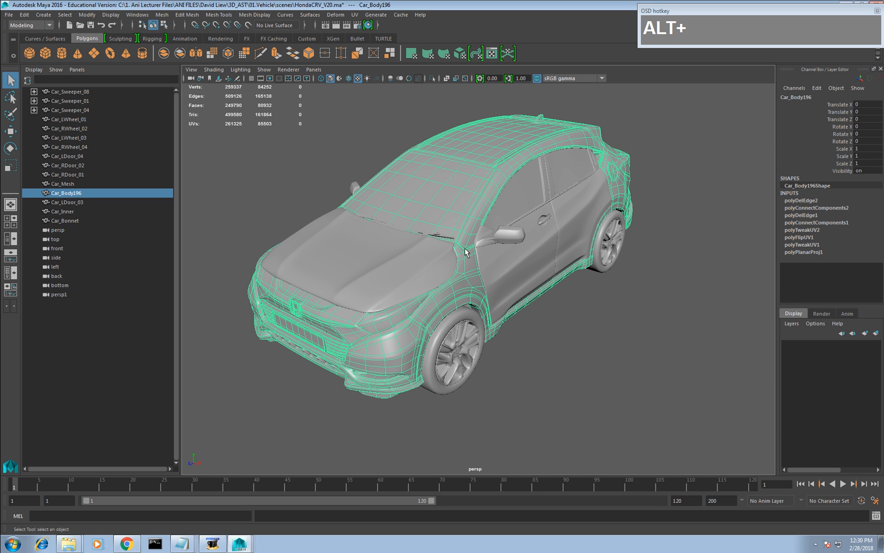
# Switch to the File clean up folder and single out the File-cleanup video.
pyautogui.hotkey('alt', 'Tab')
pyautogui.hotkey('alt', 'Tab')
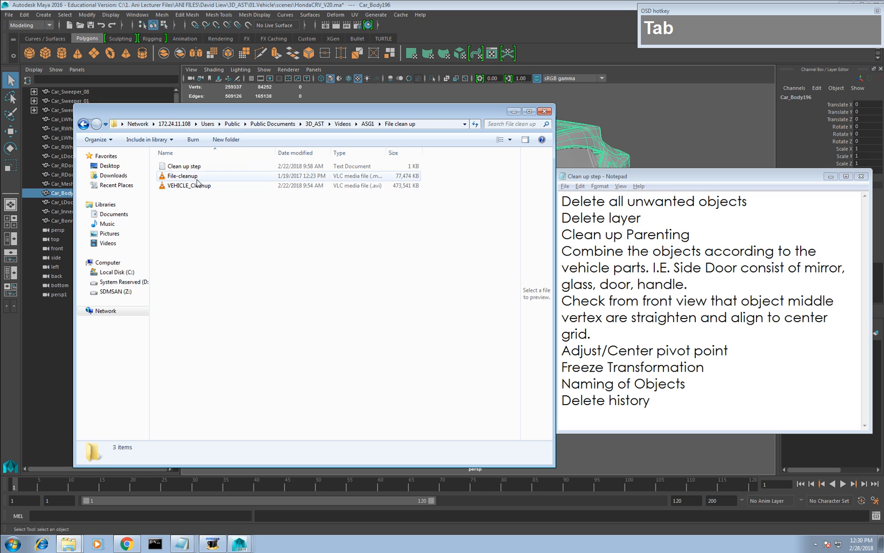
pyautogui.click(198, 179)
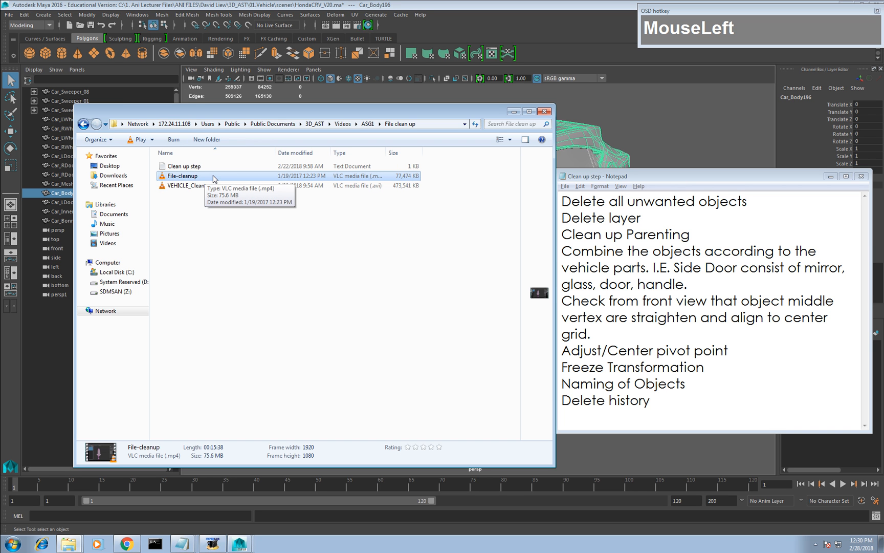
pyautogui.middleClick(604, 144)
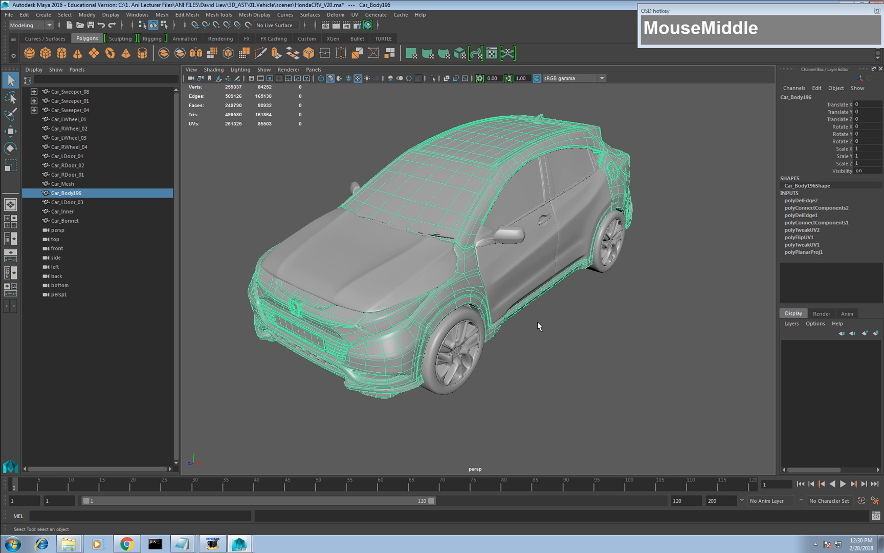
# Switch to the HondaCRV_V18 scene in Maya and examine its object hierarchy, picking out the pCylinder52 wheel.
pyautogui.click(239, 543)
pyautogui.click(238, 505)
pyautogui.scroll(2, 113, 186)
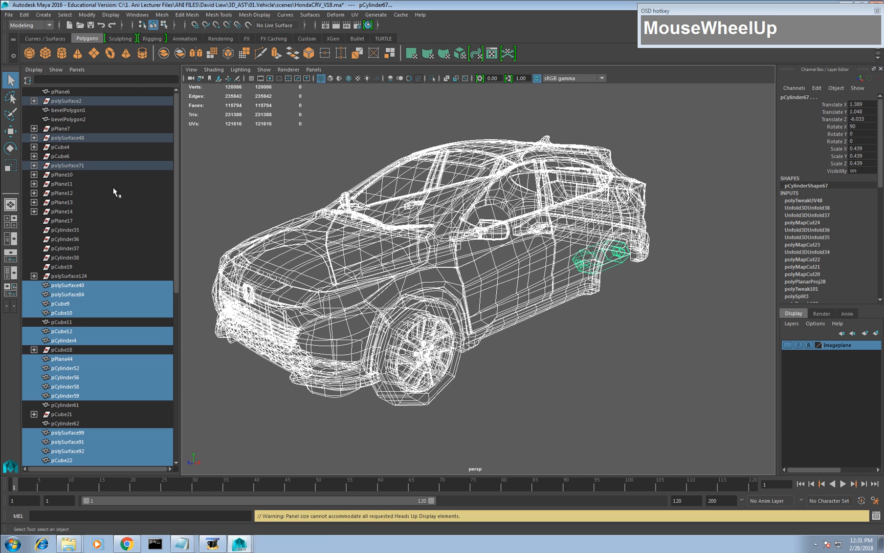
pyautogui.scroll(-4, 85, 305)
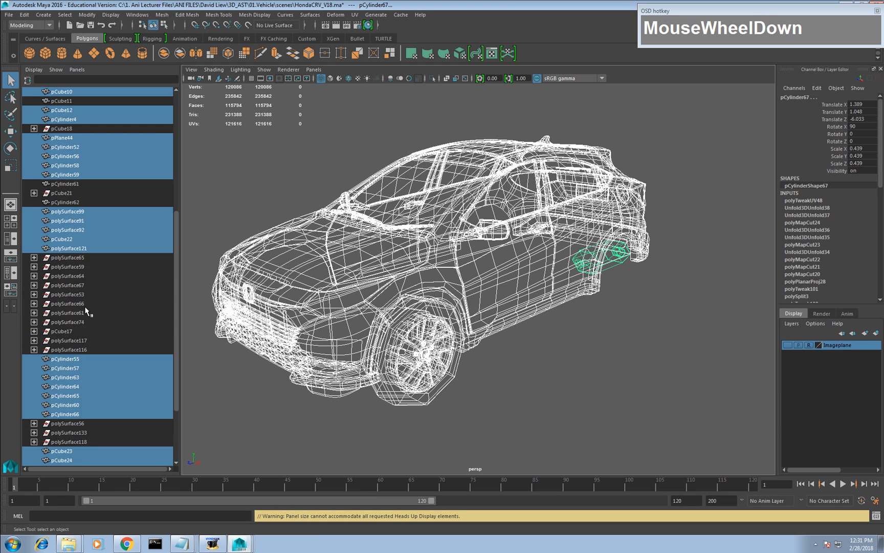
pyautogui.scroll(2, 83, 299)
pyautogui.click(92, 294)
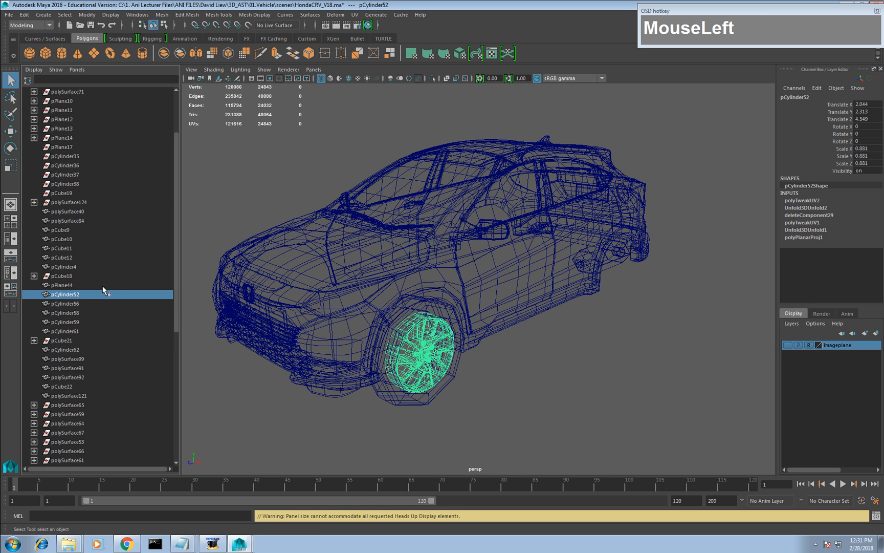
# Check individual unnamed objects in the hierarchy and examine pCube10 up close at the front grille.
pyautogui.click(103, 286)
pyautogui.click(101, 276)
pyautogui.click(111, 239)
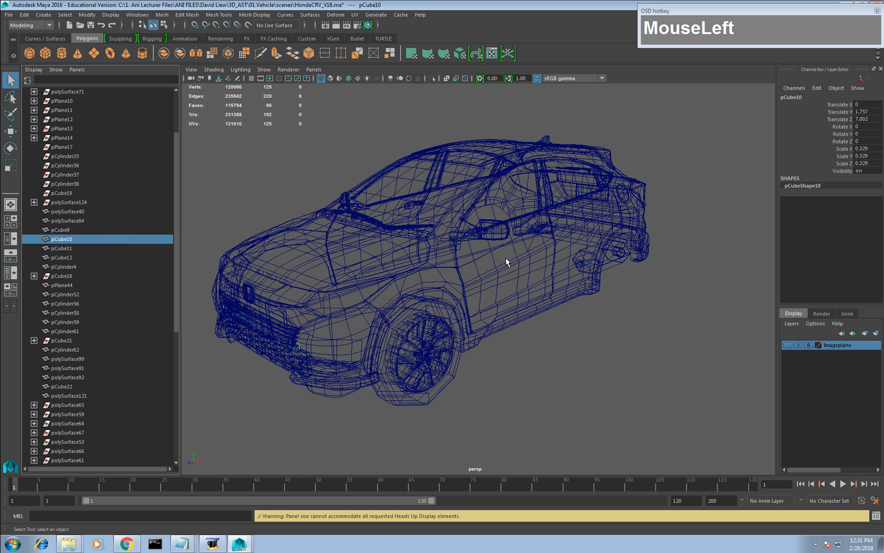
pyautogui.press('w')
pyautogui.keyDown('alt'); pyautogui.moveTo(486, 264); pyautogui.dragTo(439, 278, button='middle'); pyautogui.keyUp('alt')
pyautogui.keyDown('alt'); pyautogui.moveTo(439, 277); pyautogui.dragTo(432, 324, button='right'); pyautogui.keyUp('alt')
pyautogui.keyDown('alt'); pyautogui.moveTo(369, 330); pyautogui.dragTo(422, 316); pyautogui.keyUp('alt')
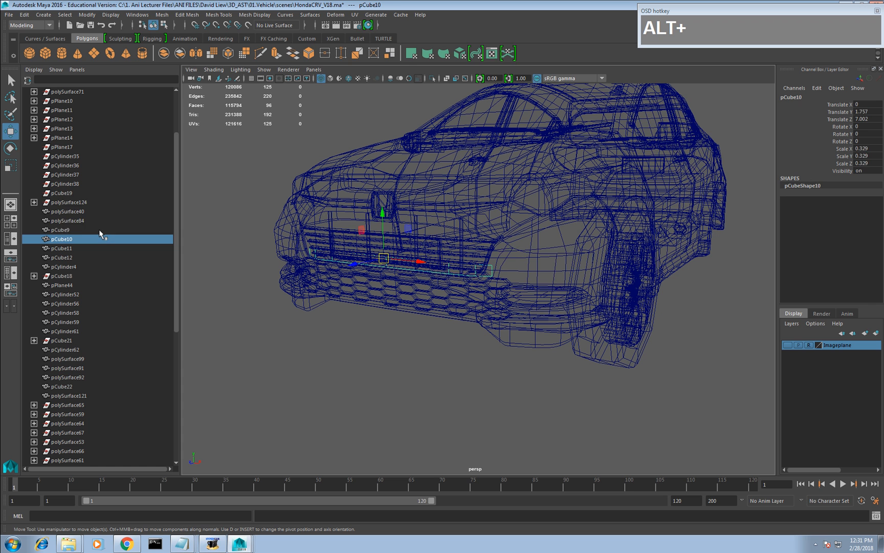
# Check the polySurface124 group, and move the pCylinder37 group to Translate X 2.667, Translate Y -1.134.
pyautogui.click(107, 212)
pyautogui.click(110, 202)
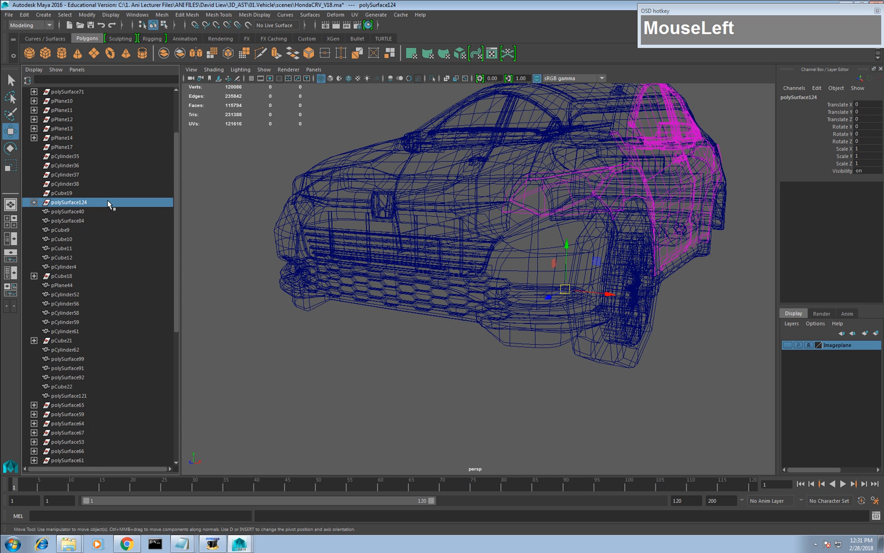
pyautogui.click(110, 174)
pyautogui.keyDown('alt'); pyautogui.moveTo(209, 209); pyautogui.dragTo(186, 219); pyautogui.keyUp('alt')
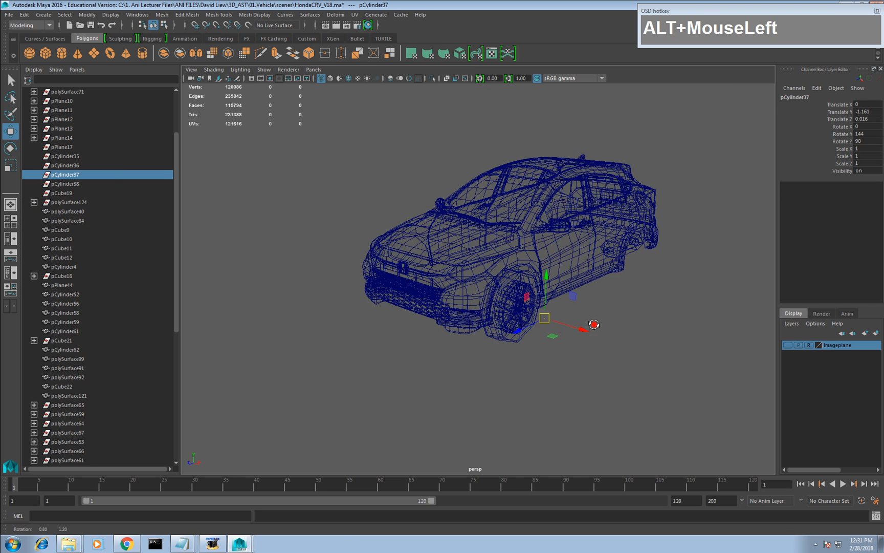
pyautogui.keyDown('alt'); pyautogui.moveTo(593, 323); pyautogui.dragTo(622, 336); pyautogui.keyUp('alt')
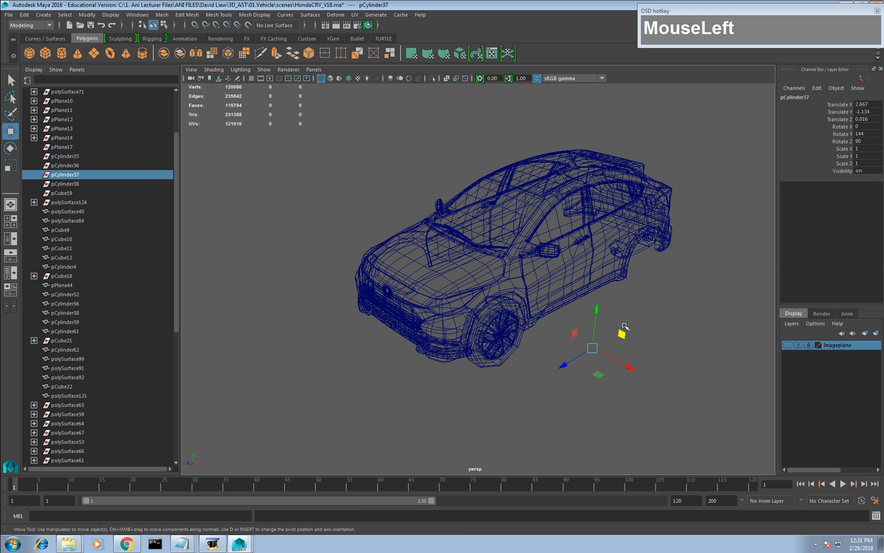
# Switch to the HondaCRV_V20 scene and check its named parts, including the whole car, Car_Bonnet and the Car_LDoor_03 door with its pivot.
pyautogui.hotkey('alt', 'Tab')
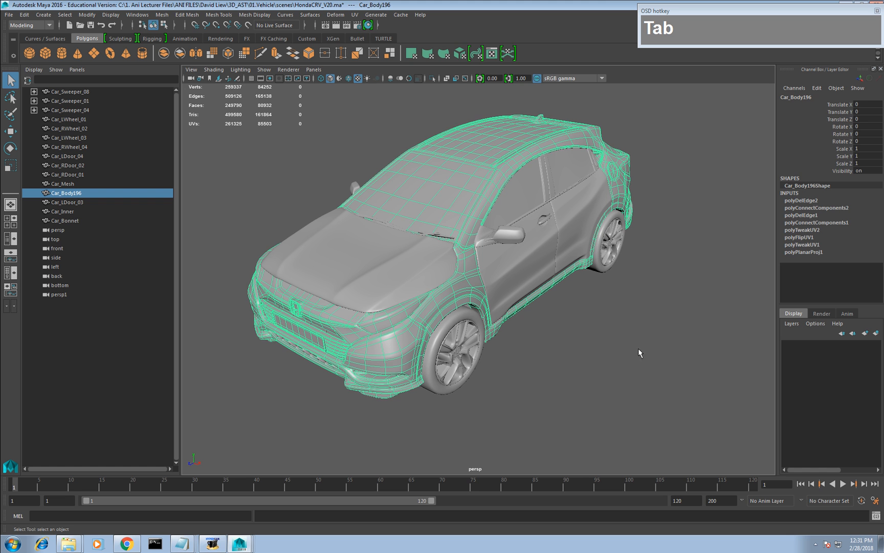
pyautogui.click(638, 353)
pyautogui.moveTo(693, 119); pyautogui.dragTo(249, 445)
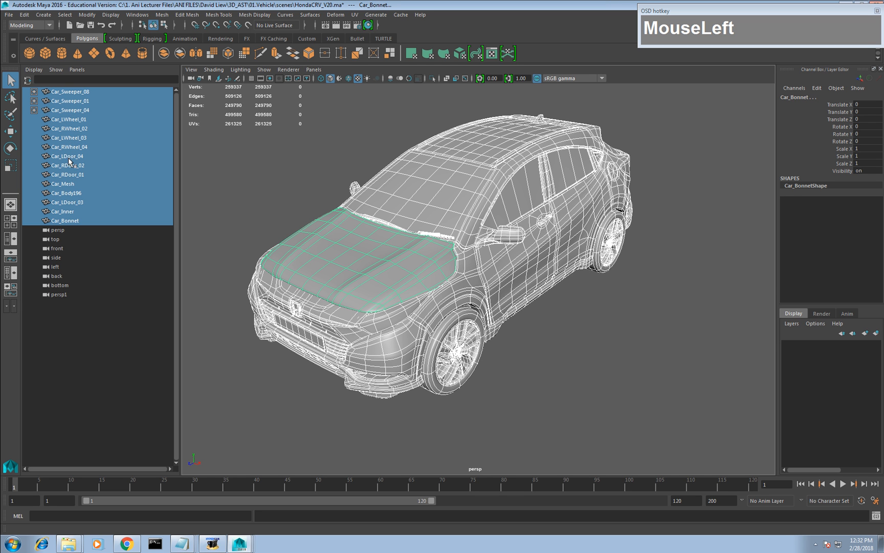
pyautogui.click(298, 232)
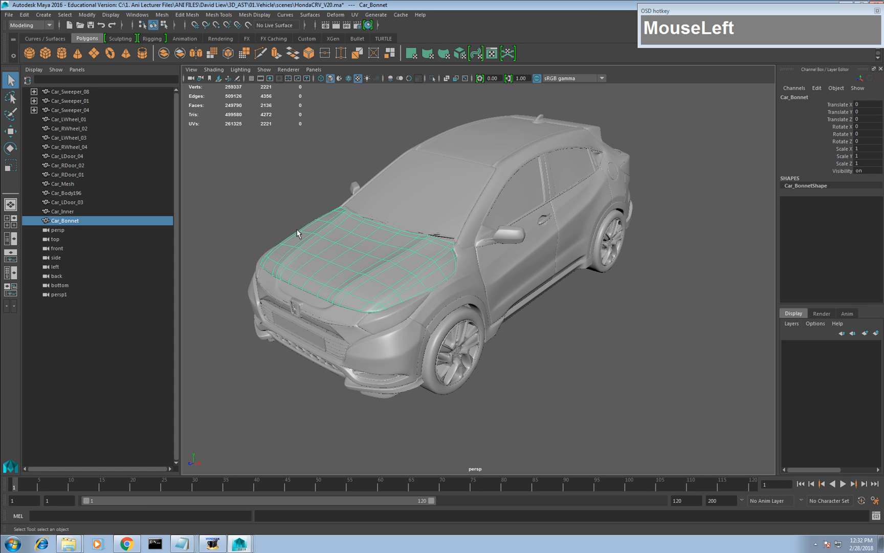
pyautogui.click(532, 264)
pyautogui.press('w')
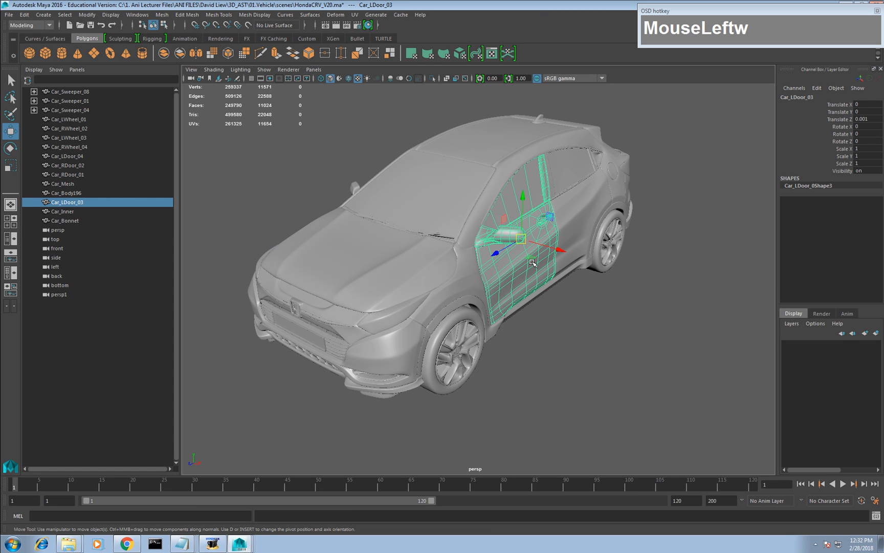
pyautogui.click(429, 254)
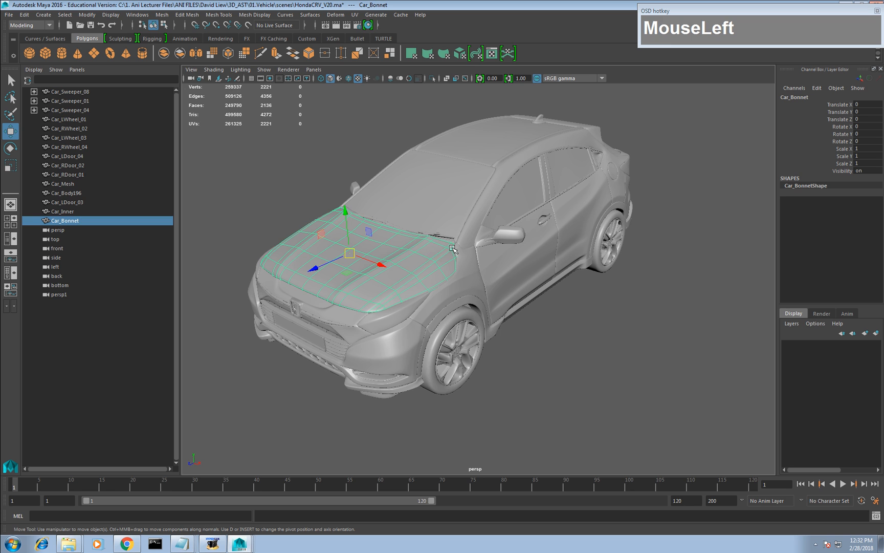
# Switch to the HondaCRV_V18 scene and examine the unnamed bonnet and the roof-frame polySurface127, including their pivots and history.
pyautogui.hotkey('alt', 'Tab')
pyautogui.keyDown('alt'); pyautogui.moveTo(622, 306); pyautogui.dragTo(598, 350, button='middle'); pyautogui.keyUp('alt')
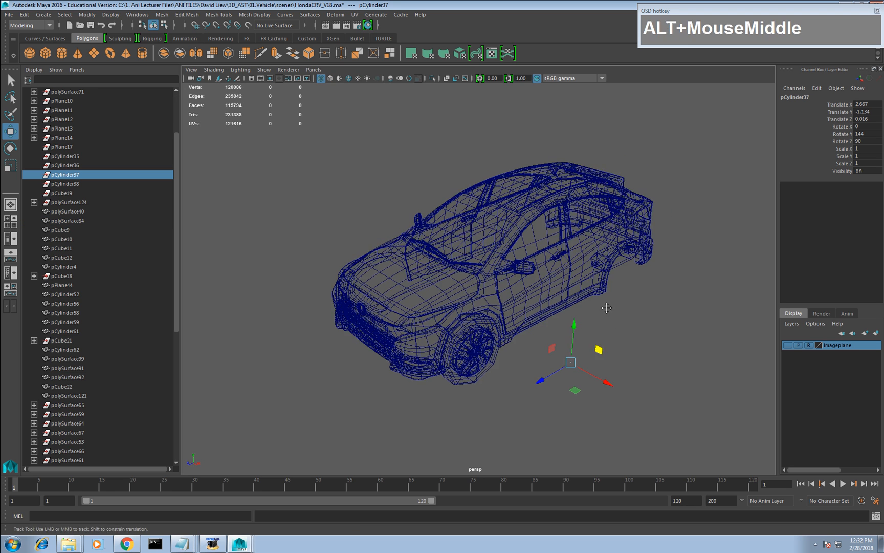
pyautogui.keyDown('alt'); pyautogui.moveTo(598, 350); pyautogui.dragTo(589, 332, button='right'); pyautogui.keyUp('alt')
pyautogui.keyDown('alt'); pyautogui.moveTo(589, 332); pyautogui.dragTo(559, 312); pyautogui.keyUp('alt')
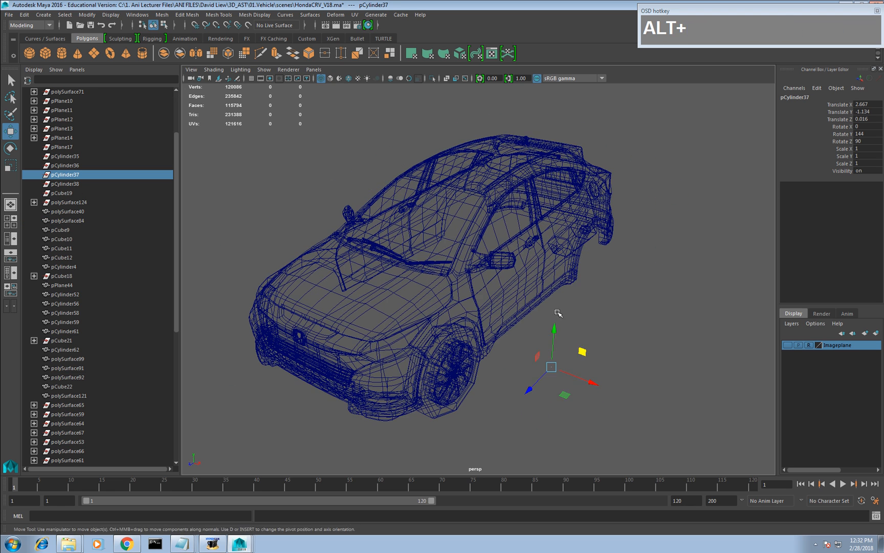
pyautogui.click(611, 302)
pyautogui.click(529, 277)
pyautogui.click(387, 288)
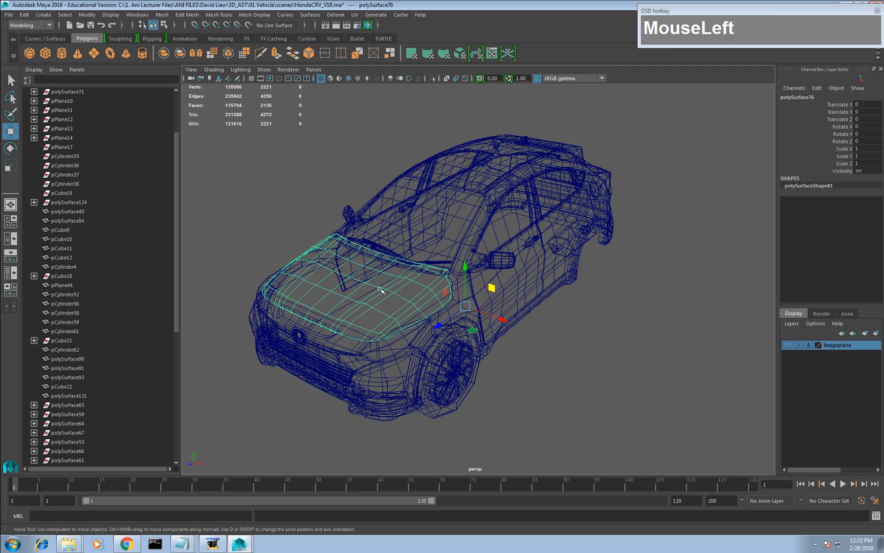
pyautogui.keyDown('alt'); pyautogui.moveTo(387, 288); pyautogui.dragTo(443, 261); pyautogui.keyUp('alt')
pyautogui.keyDown('alt'); pyautogui.moveTo(444, 261); pyautogui.dragTo(468, 257); pyautogui.keyUp('alt')
pyautogui.click(485, 225)
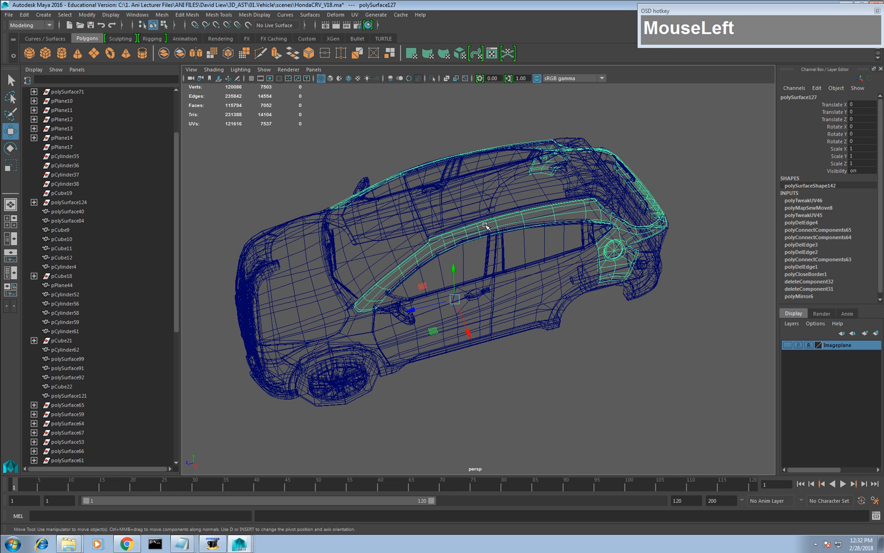
pyautogui.keyDown('alt'); pyautogui.moveTo(486, 227); pyautogui.dragTo(467, 250); pyautogui.keyUp('alt')
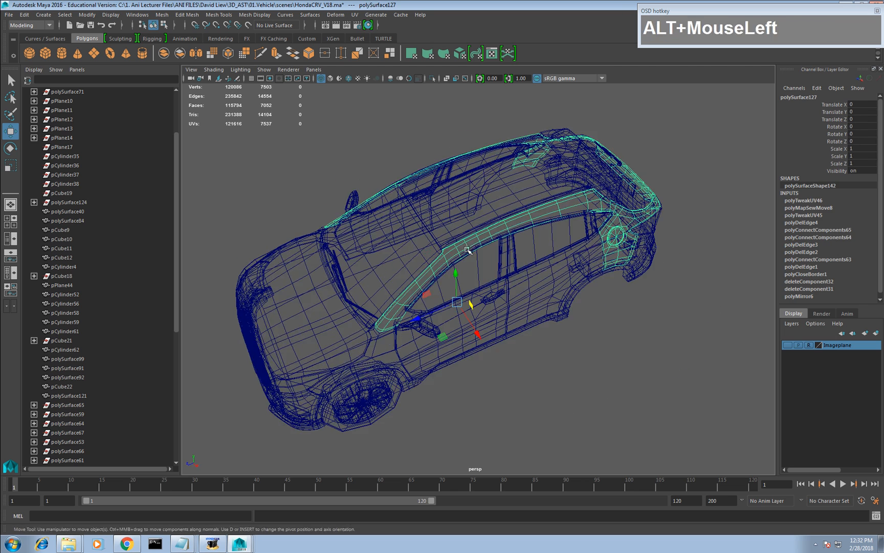
# Bring up the Clean up step notes over the V18 scene, reposition their window and check the first steps.
pyautogui.hotkey('alt', 'Tab')
pyautogui.hotkey('alt', 'Tab')
pyautogui.hotkey('alt', 'Tab')
pyautogui.hotkey('alt', 'Tab')
pyautogui.hotkey('alt', 'Tab')
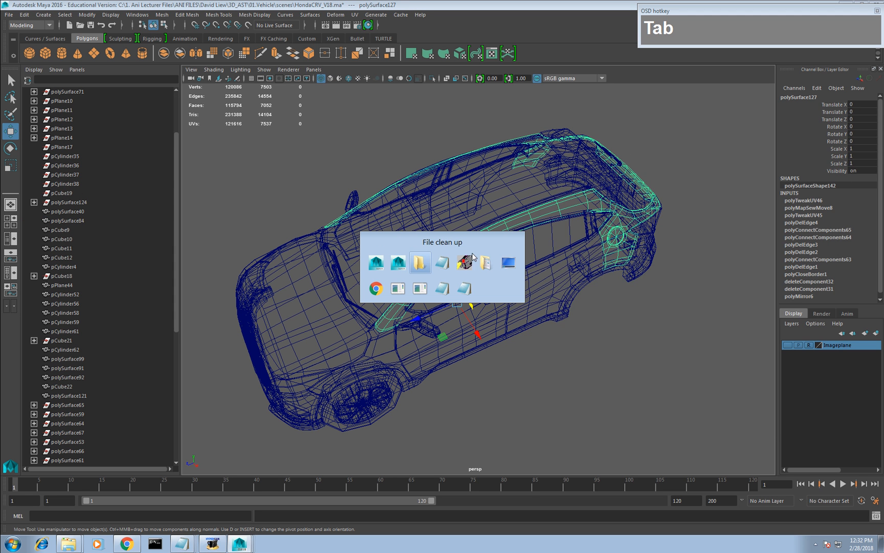
pyautogui.moveTo(715, 176); pyautogui.dragTo(733, 108)
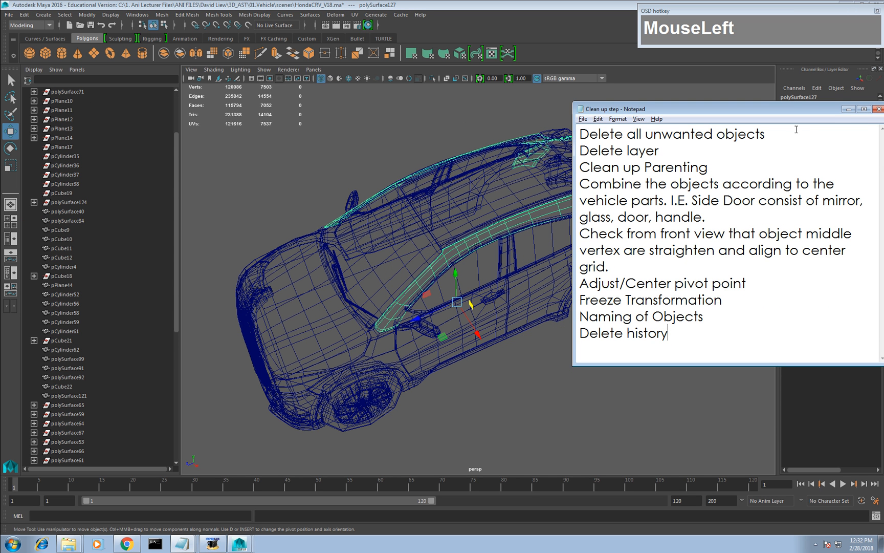
pyautogui.middleClick(378, 182)
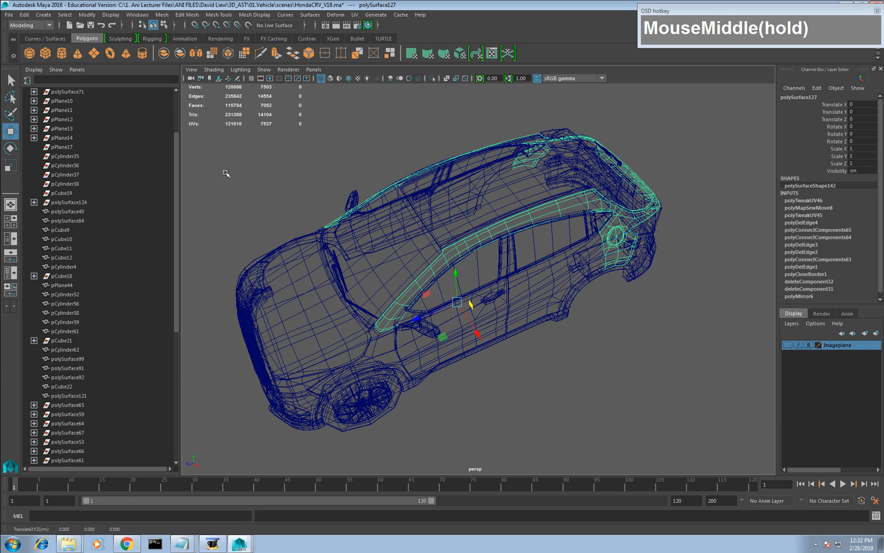
# Check the pPlane6 object at the start of the scene hierarchy with a trial move, undo the move, and delete the object.
pyautogui.moveTo(175, 170); pyautogui.dragTo(175, 132)
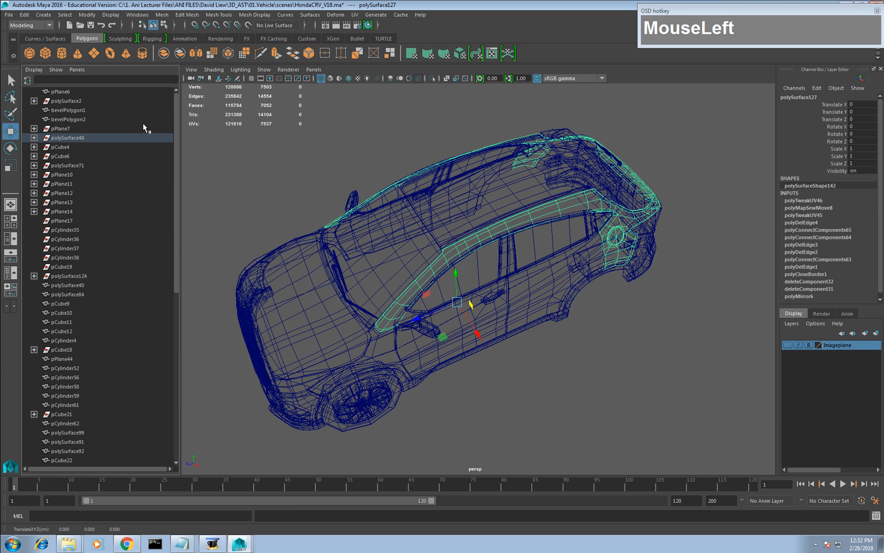
pyautogui.click(69, 92)
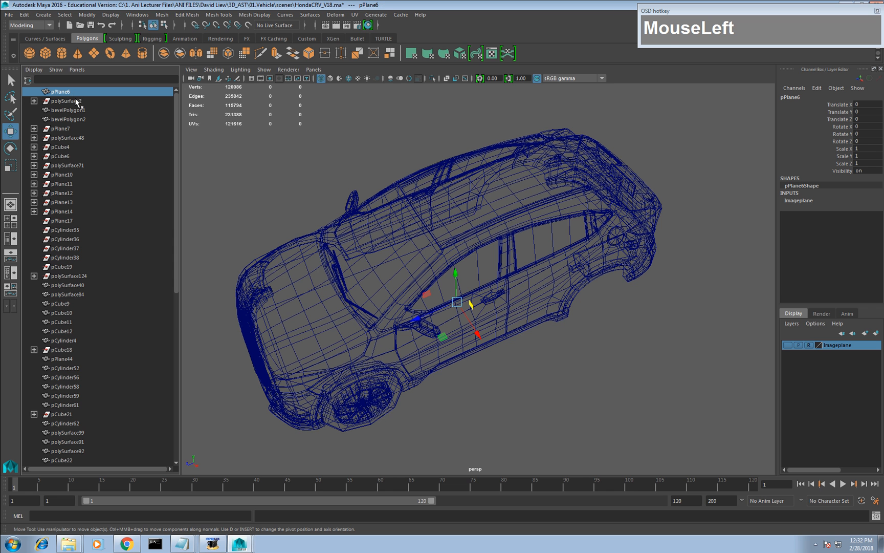
pyautogui.keyDown('alt'); pyautogui.moveTo(368, 241); pyautogui.dragTo(416, 214); pyautogui.keyUp('alt')
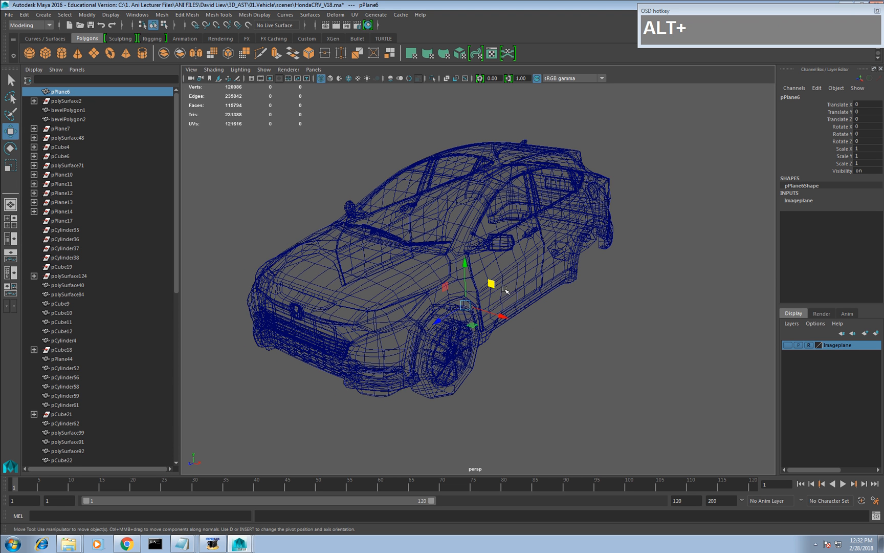
pyautogui.moveTo(491, 283); pyautogui.dragTo(485, 256)
pyautogui.press('z')
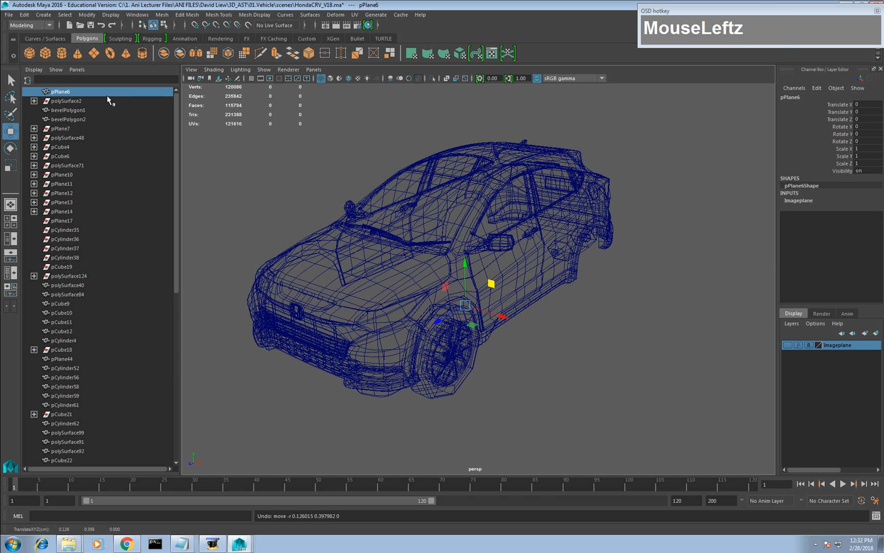
pyautogui.press('Delete')
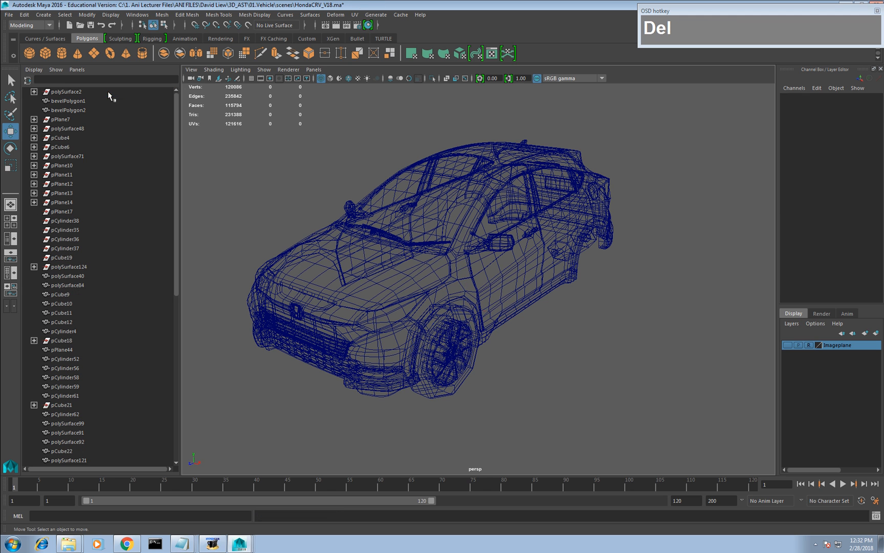
# Check the polySurface2 group, and delete the leftover bevelPolygon1 and bevelPolygon2 objects.
pyautogui.click(67, 92)
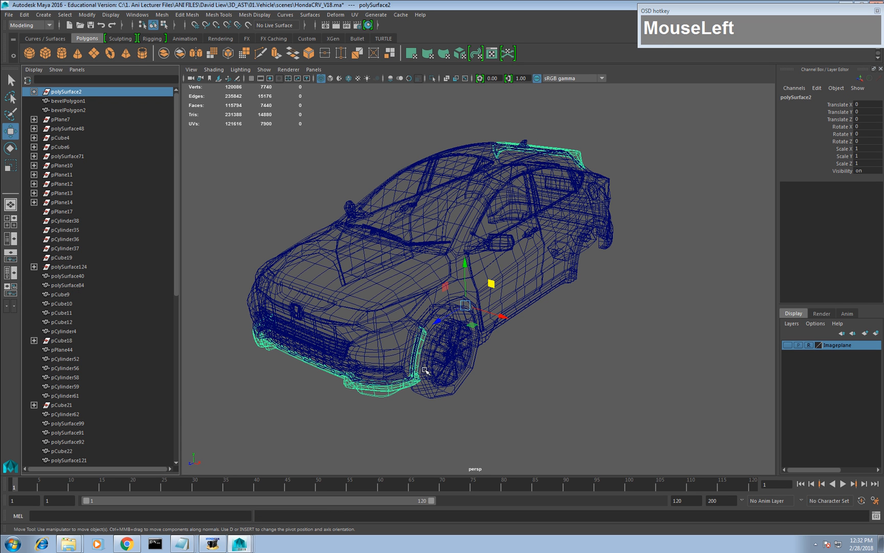
pyautogui.click(89, 102)
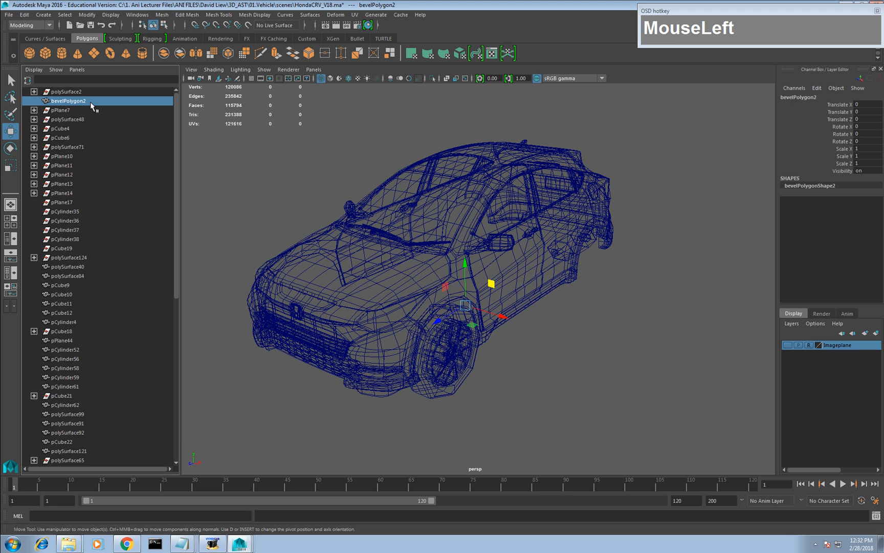
pyautogui.press('Delete')
# Check the pPlane7 group with a trial move, undo the move, and examine the polySurface48 group.
pyautogui.click(83, 109)
pyautogui.click(84, 102)
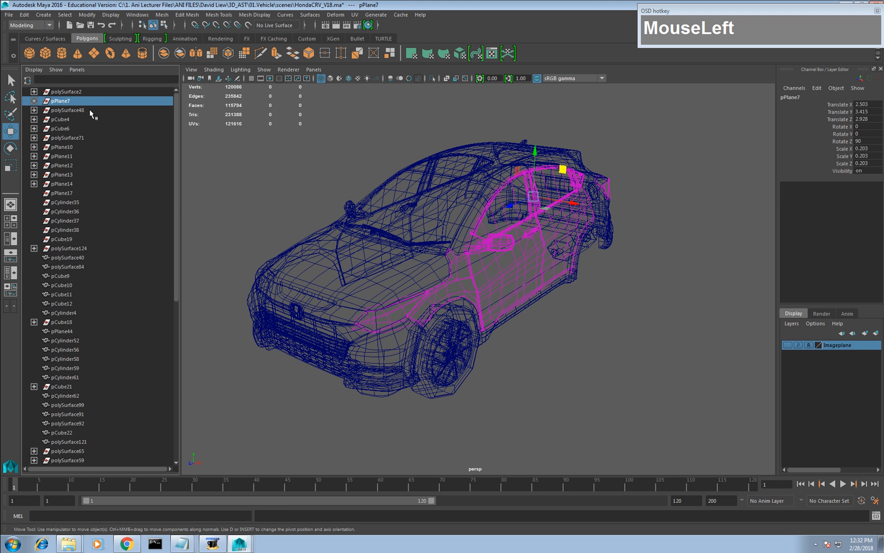
pyautogui.keyDown('alt'); pyautogui.moveTo(503, 179); pyautogui.dragTo(567, 202); pyautogui.keyUp('alt')
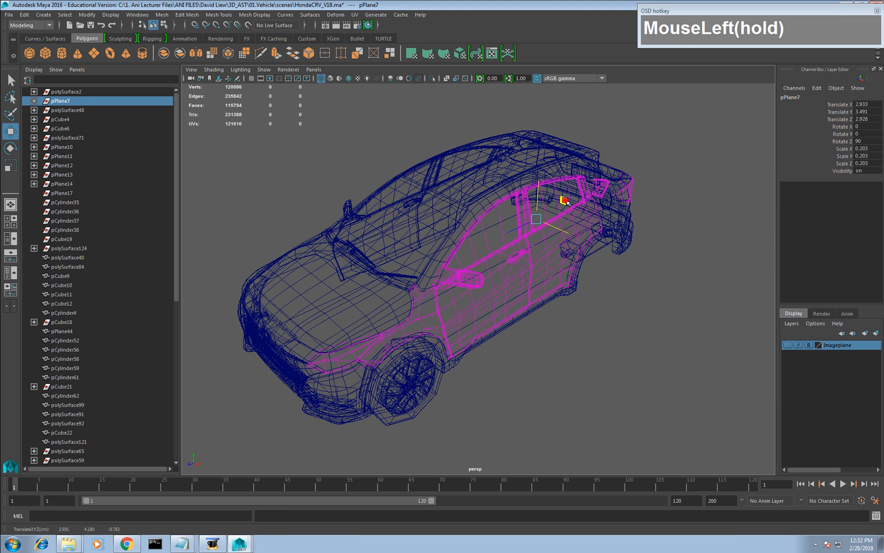
pyautogui.hotkey('ctrl', 'z')
pyautogui.click(81, 111)
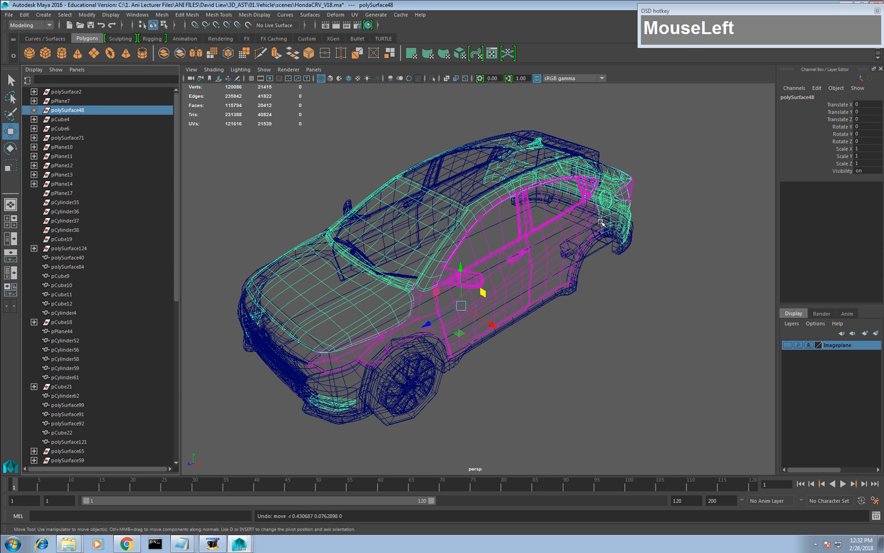
# Check the pCube4 and pCube6 groups, and delete pCube4.
pyautogui.click(71, 121)
pyautogui.click(60, 129)
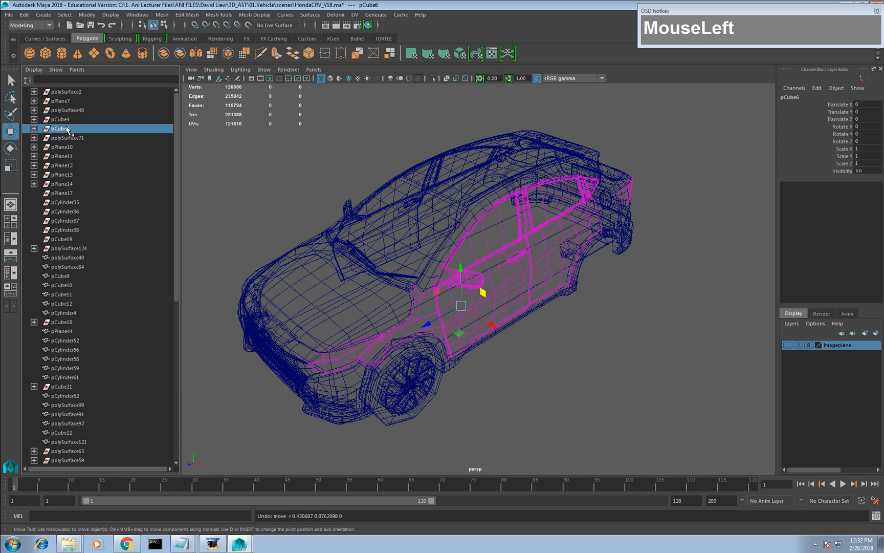
pyautogui.click(69, 117)
pyautogui.press('Delete')
# Delete the leftover pPlane10, pPlane11 and pPlane12 groups listed after polySurface71.
pyautogui.click(77, 128)
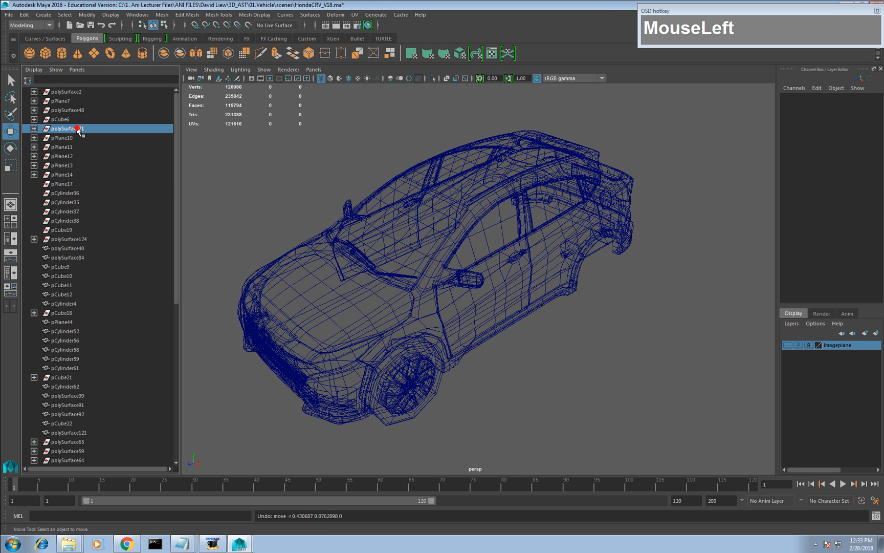
pyautogui.click(75, 137)
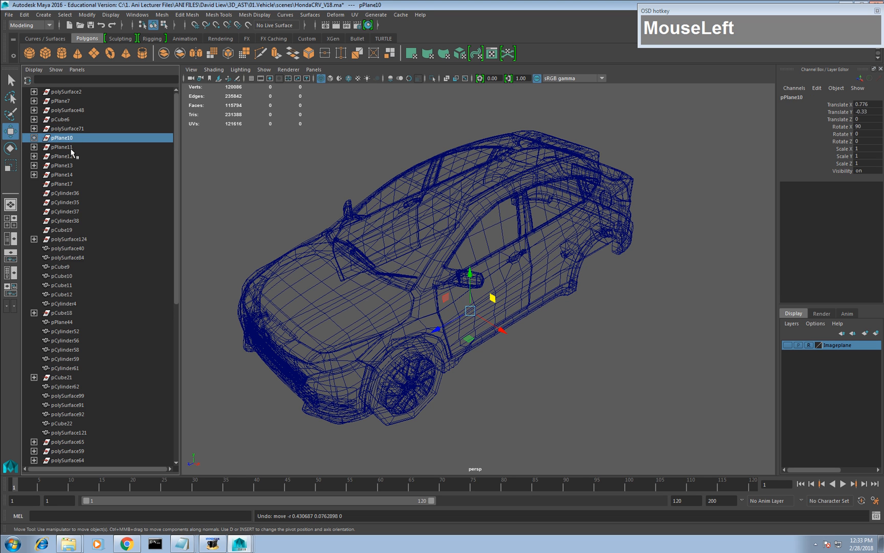
pyautogui.press('Delete')
pyautogui.click(70, 140)
pyautogui.press('Delete')
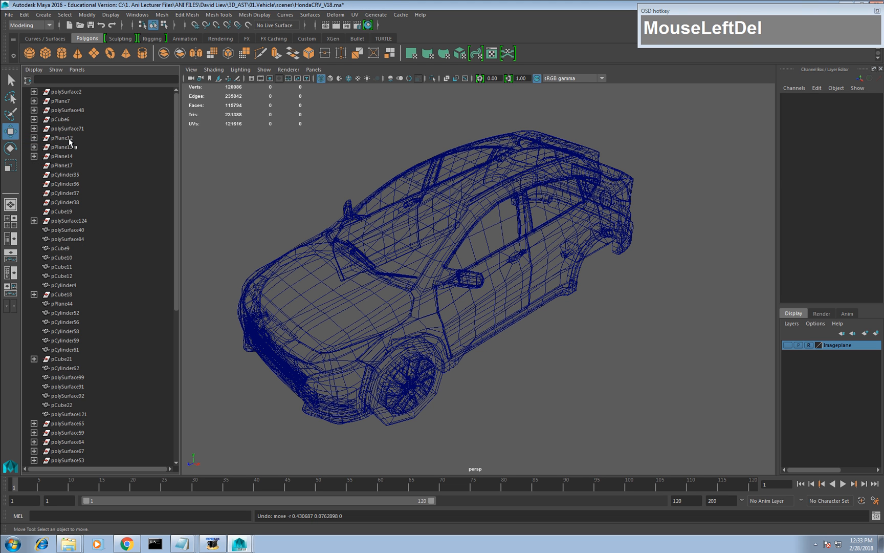
pyautogui.click(70, 138)
pyautogui.press('Delete')
# Delete the leftover pPlane13, pPlane14 and pPlane17 groups from the scene hierarchy.
pyautogui.click(71, 138)
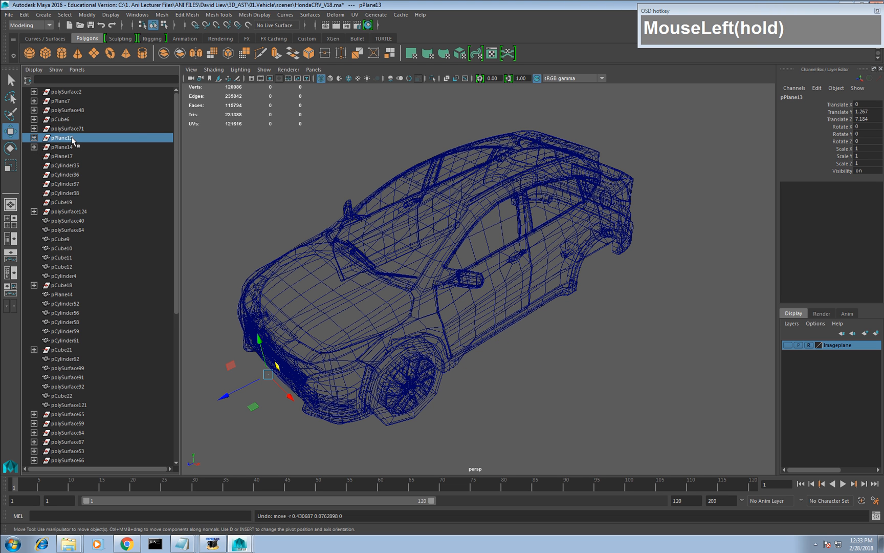
pyautogui.moveTo(354, 223)
pyautogui.keyDown('alt'); pyautogui.mouseDown()
pyautogui.moveTo(355, 230)
pyautogui.moveTo(362, 213)
pyautogui.mouseUp(); pyautogui.keyUp('alt')
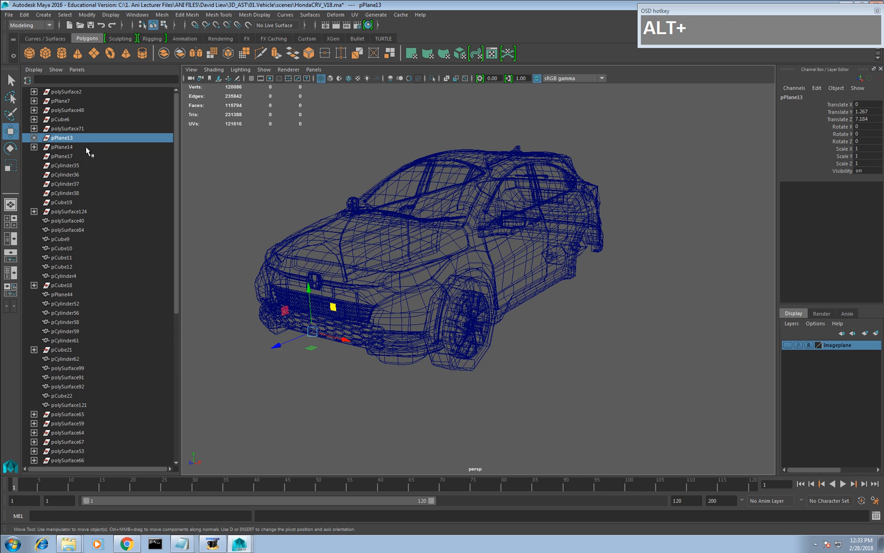
pyautogui.press('Delete')
pyautogui.click(65, 138)
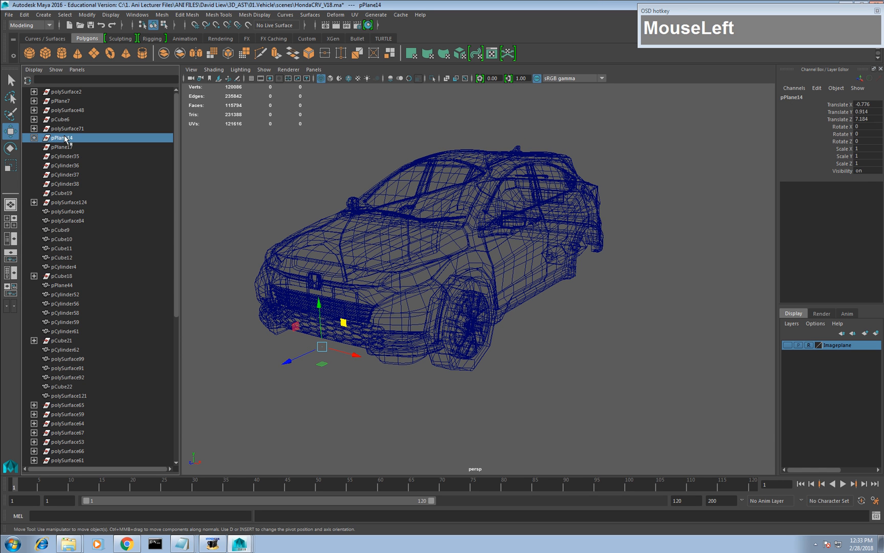
pyautogui.press('Delete')
pyautogui.click(72, 138)
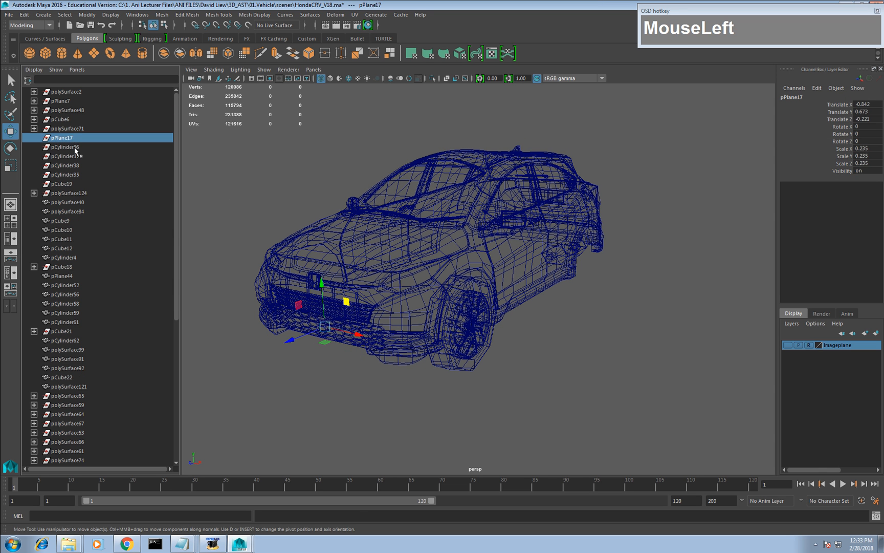
pyautogui.press('Delete')
# Delete the leftover groups pCylinder35, pCylinder36, pCylinder37, pCylinder38 and pCube19.
pyautogui.click(74, 142)
pyautogui.press('Delete')
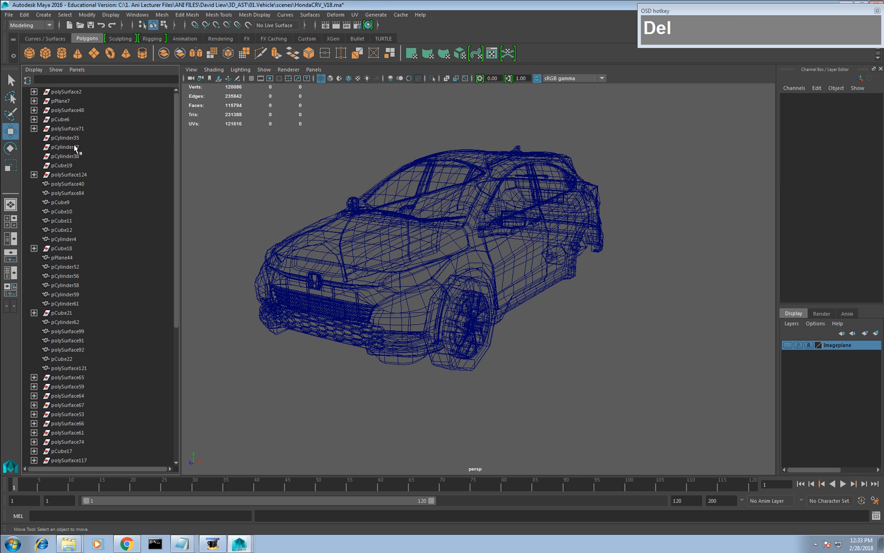
pyautogui.click(74, 139)
pyautogui.press('Delete')
pyautogui.click(76, 138)
pyautogui.press('Delete')
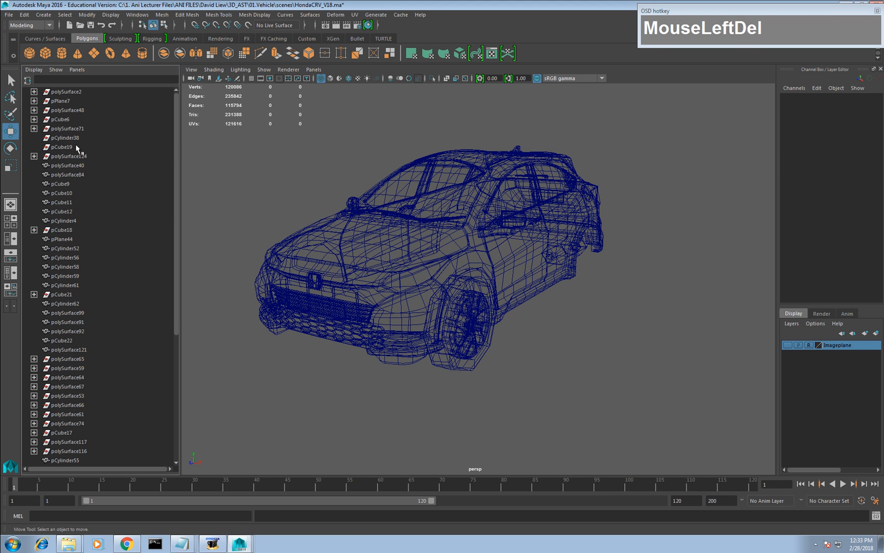
pyautogui.click(76, 138)
pyautogui.press('Delete')
pyautogui.click(76, 138)
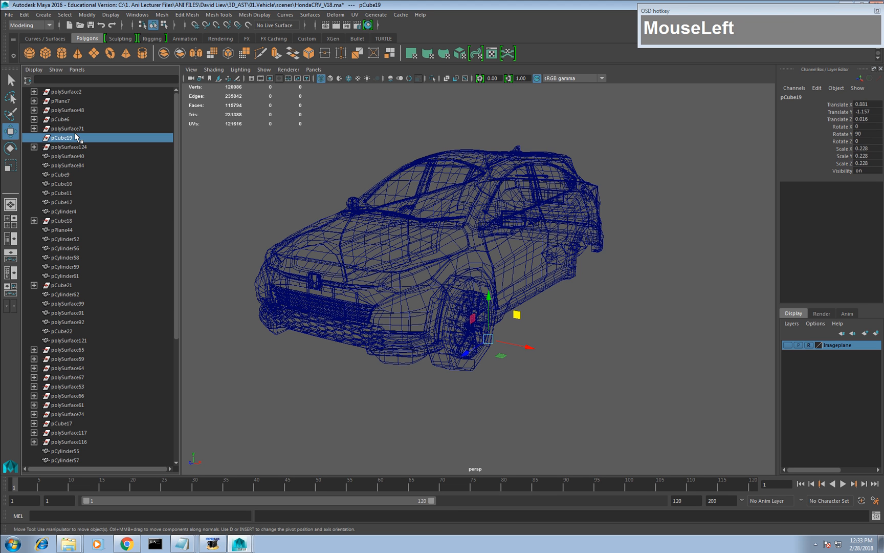
pyautogui.press('Delete')
# Check the hierarchy entries from polySurface124 through pCube11 for visible geometry, and delete pCube11.
pyautogui.click(77, 138)
pyautogui.click(77, 146)
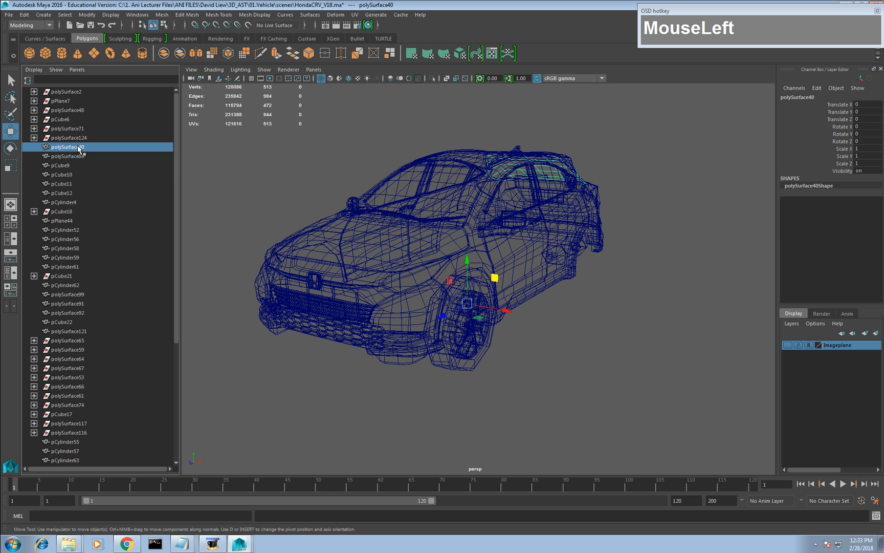
pyautogui.click(77, 156)
pyautogui.click(68, 165)
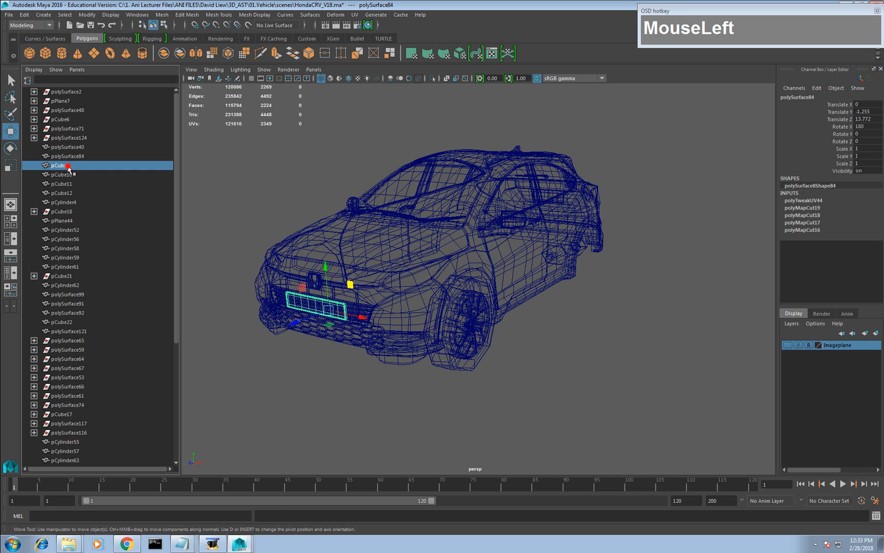
pyautogui.click(65, 175)
pyautogui.click(64, 184)
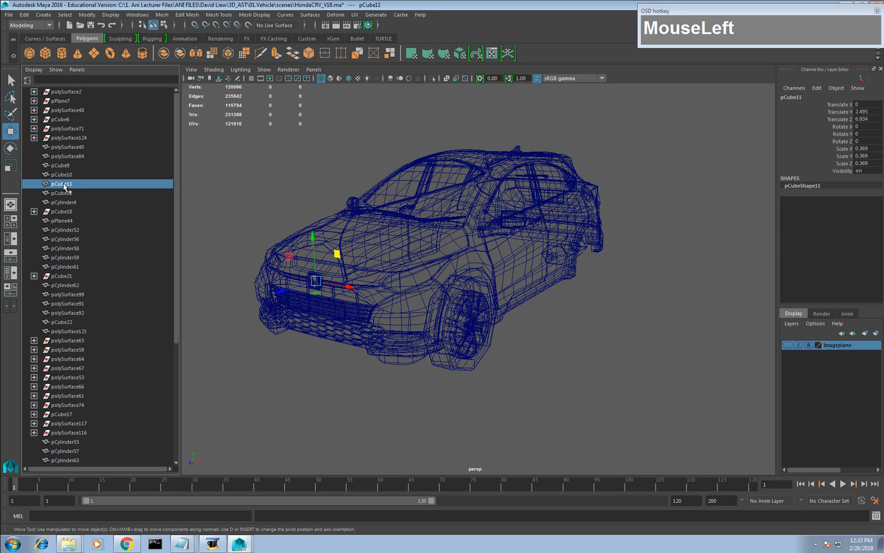
pyautogui.moveTo(336, 253); pyautogui.dragTo(328, 220)
pyautogui.press('Delete')
# Check the hierarchy entries from pCube12 through pCylinder61 for visible geometry, and delete pCylinder61.
pyautogui.click(76, 183)
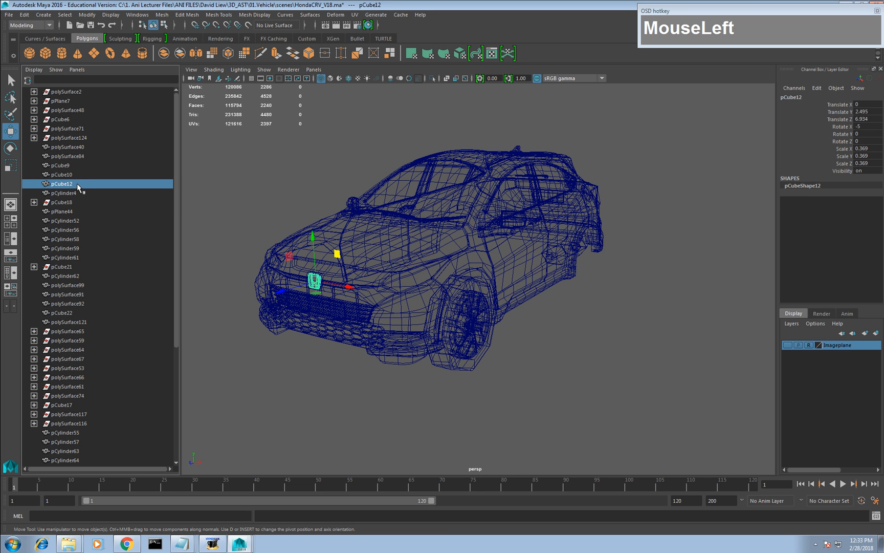
pyautogui.click(76, 192)
pyautogui.click(73, 200)
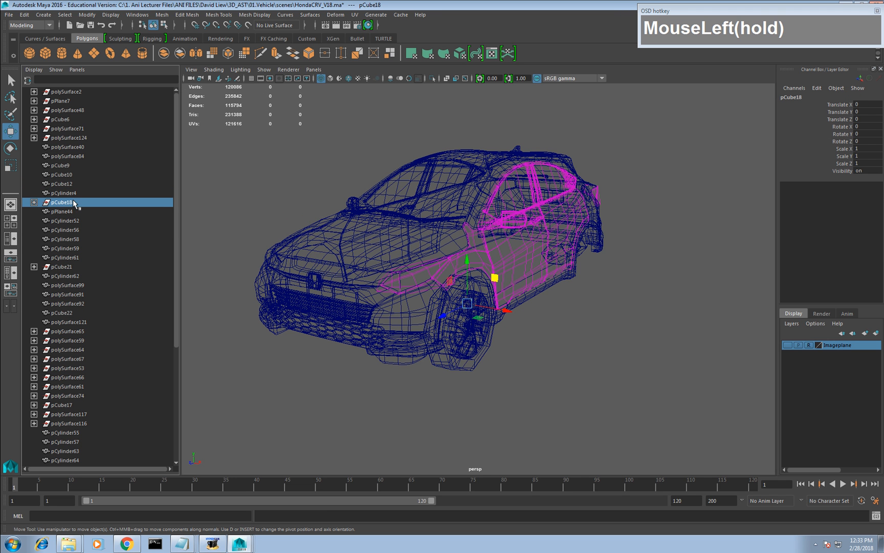
pyautogui.click(76, 211)
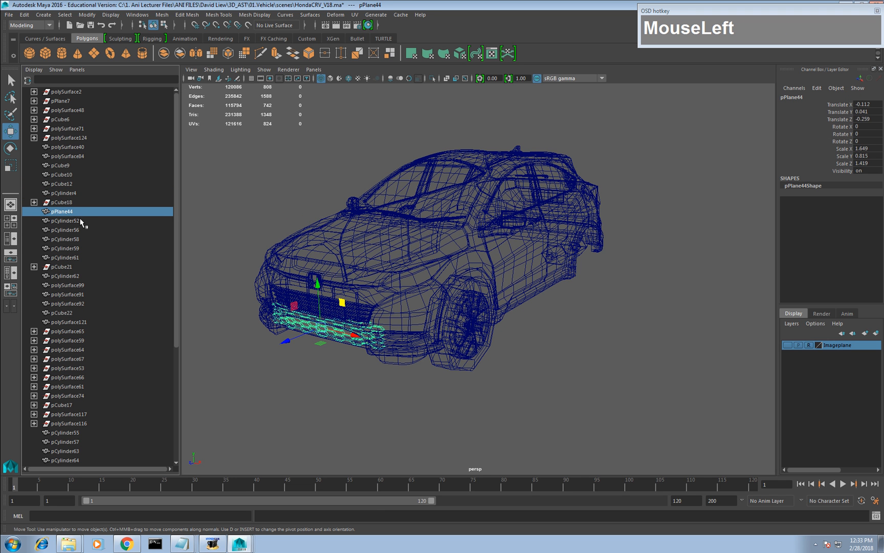
pyautogui.click(81, 221)
pyautogui.click(88, 230)
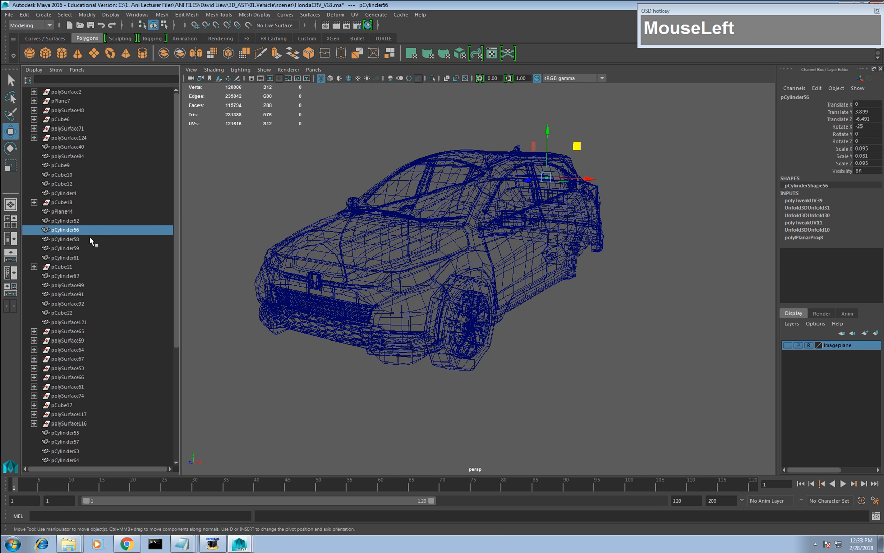
pyautogui.click(87, 238)
pyautogui.click(88, 248)
pyautogui.click(86, 258)
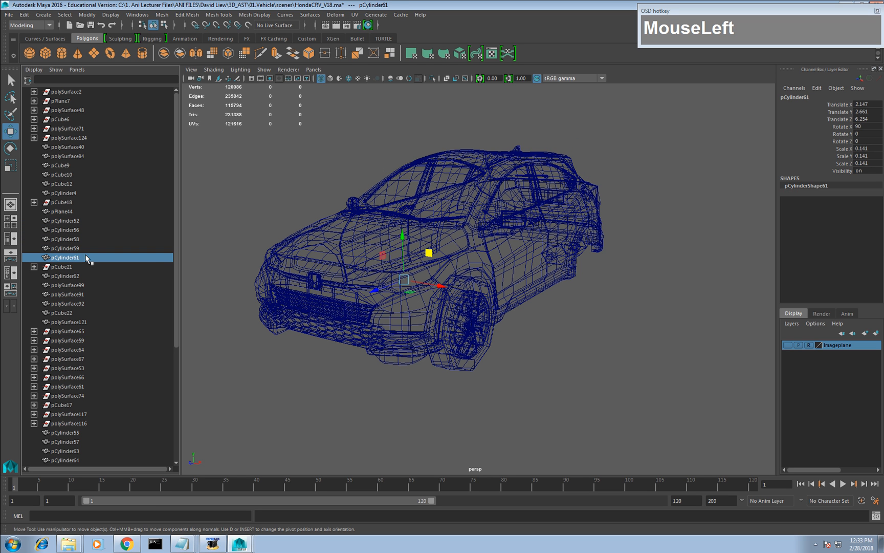
pyautogui.press('Delete')
# Check the pCube21 group, and delete the leftover pCylinder62 object.
pyautogui.click(83, 259)
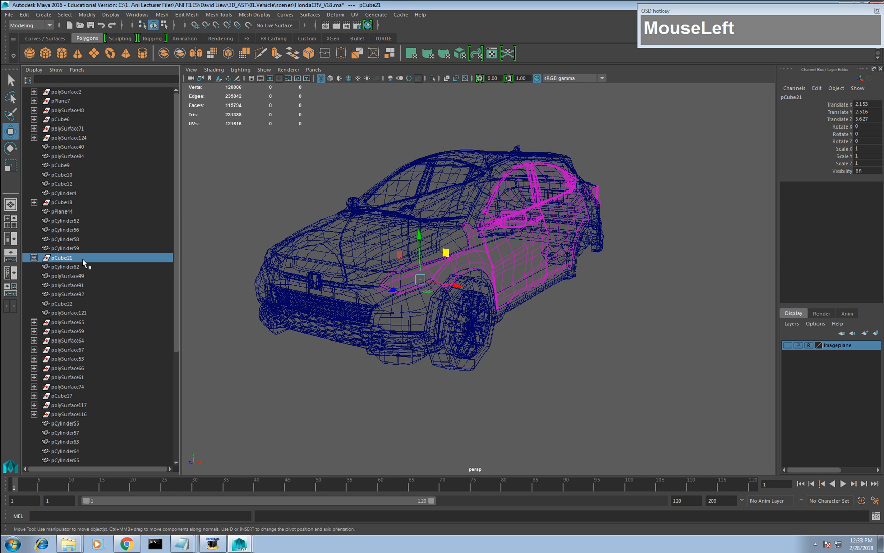
pyautogui.click(85, 268)
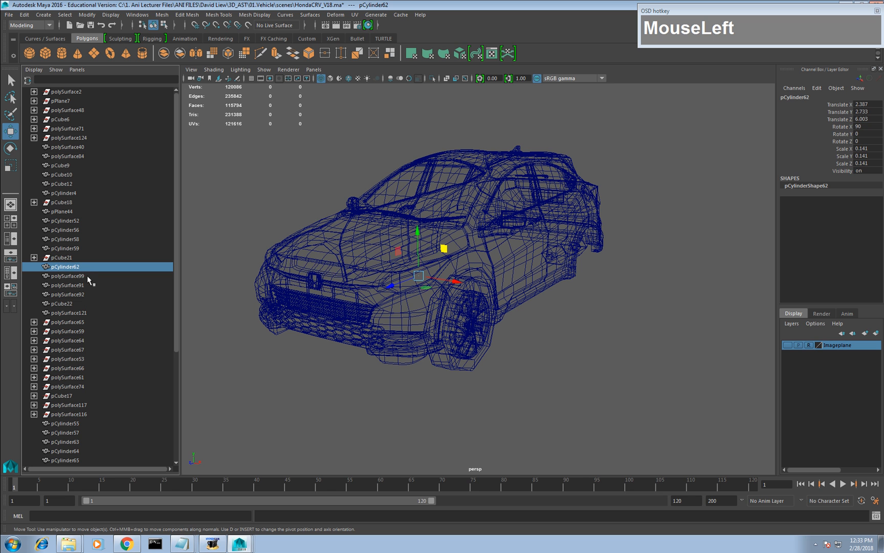
pyautogui.press('Delete')
# Check the hierarchy entries from polySurface99 through polySurface65 for visible geometry.
pyautogui.click(87, 268)
pyautogui.click(87, 275)
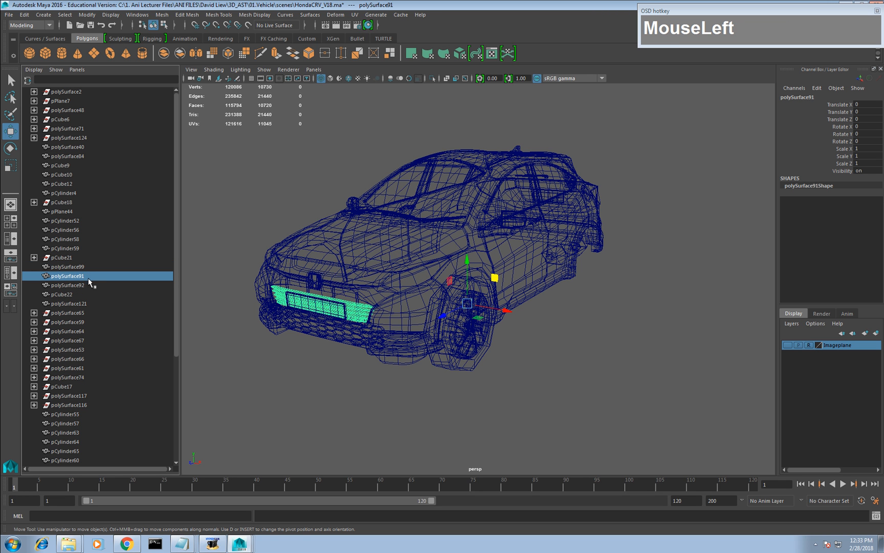
pyautogui.click(87, 285)
pyautogui.click(86, 295)
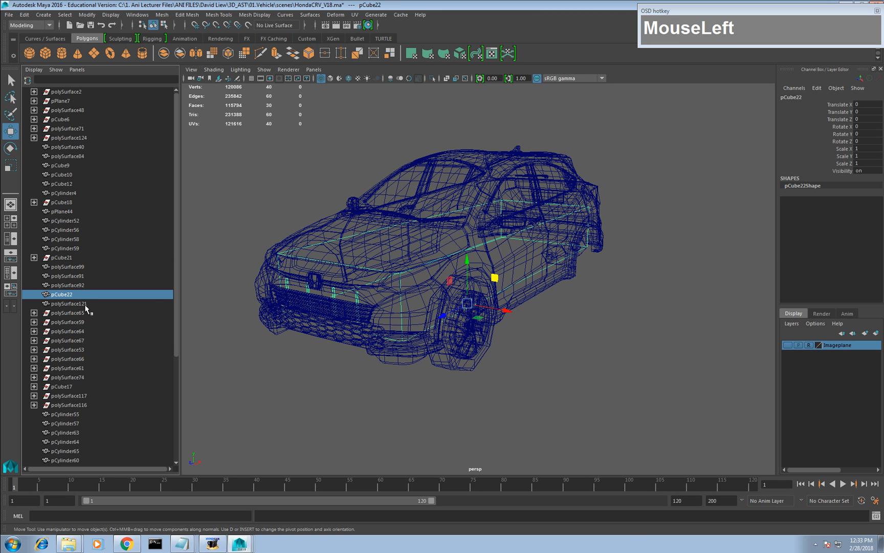
pyautogui.click(85, 304)
pyautogui.click(90, 313)
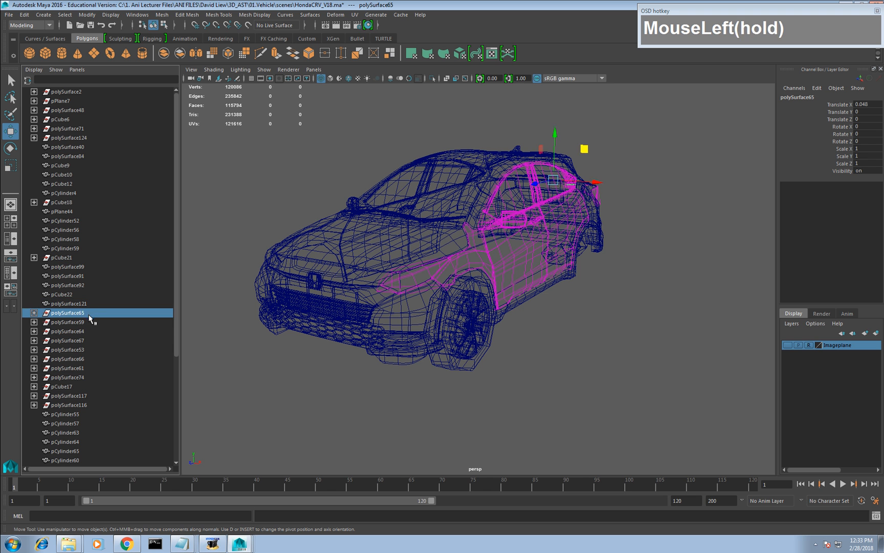
# Check the polySurface59, polySurface64 and polySurface67 groups for attached geometry using trial moves, undoing each move.
pyautogui.click(88, 323)
pyautogui.moveTo(86, 332); pyautogui.dragTo(86, 326)
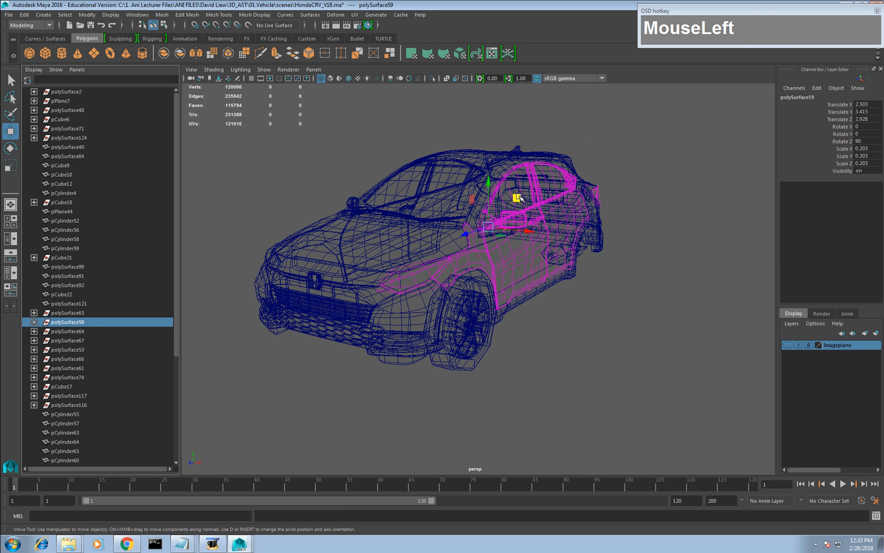
pyautogui.moveTo(516, 196)
pyautogui.mouseDown()
pyautogui.moveTo(509, 198)
pyautogui.moveTo(519, 201)
pyautogui.mouseUp()
pyautogui.hotkey('ctrl', 'z')
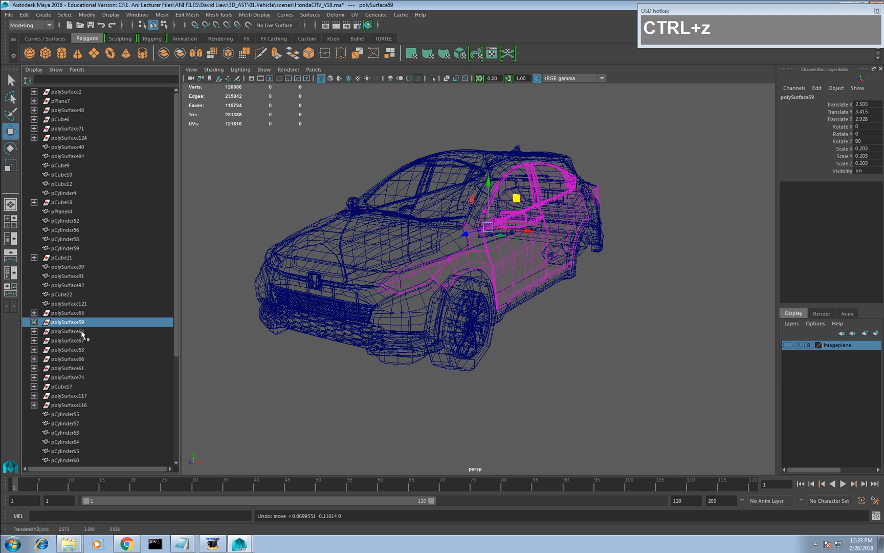
pyautogui.click(80, 331)
pyautogui.click(82, 340)
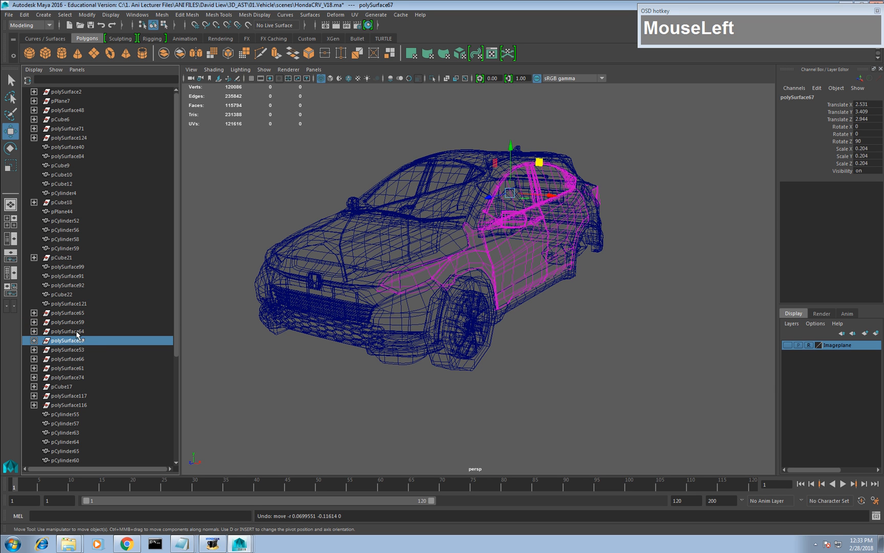
pyautogui.click(85, 331)
pyautogui.hotkey('ctrl', 'z')
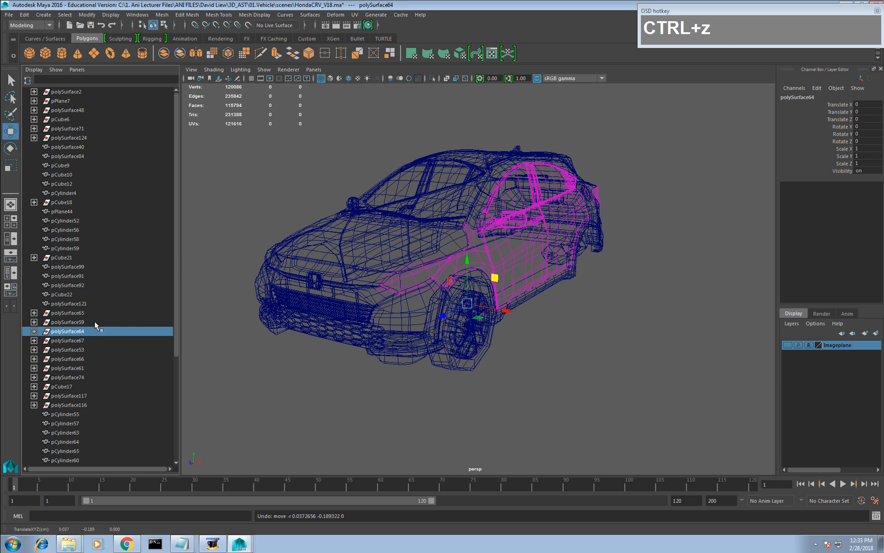
# Test the polySurface53 and polySurface66 groups with trial moves, undo each move, and check polySurface61.
pyautogui.click(100, 341)
pyautogui.click(91, 350)
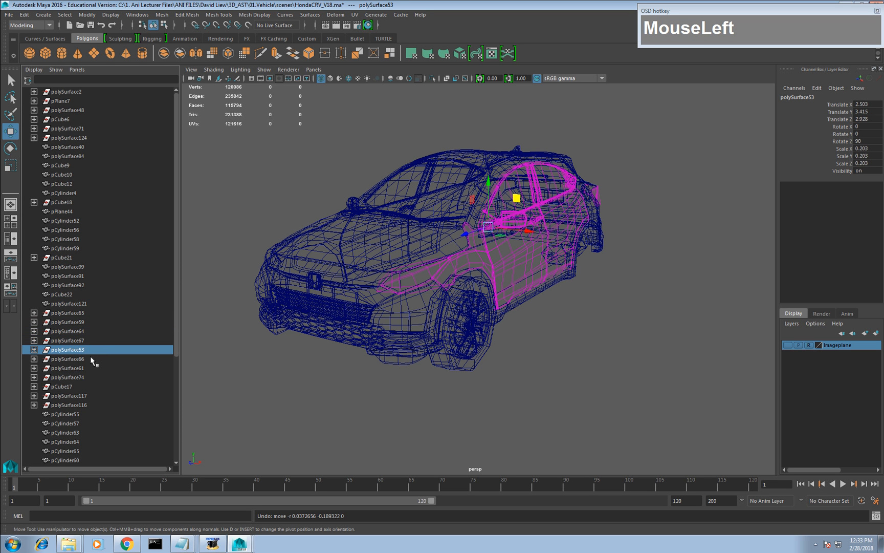
pyautogui.moveTo(516, 198)
pyautogui.mouseDown()
pyautogui.moveTo(534, 209)
pyautogui.moveTo(518, 218)
pyautogui.mouseUp()
pyautogui.press('z')
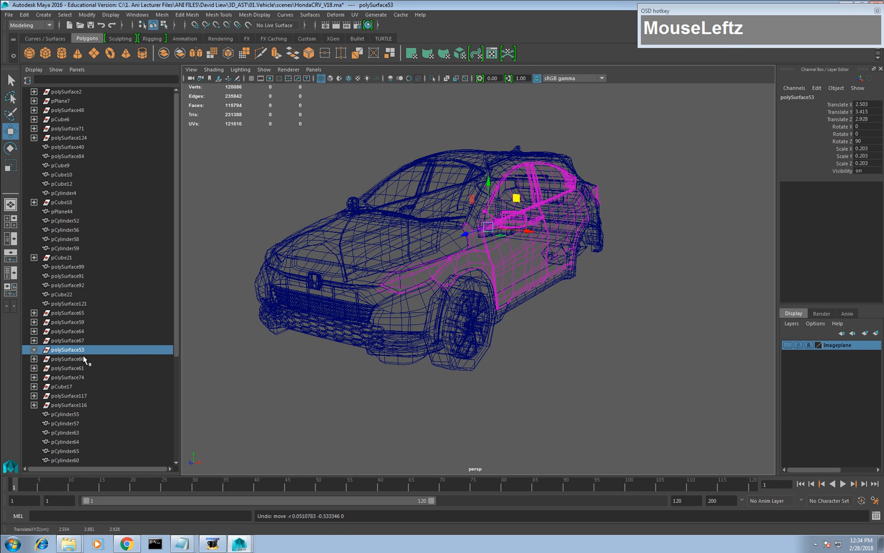
pyautogui.click(83, 357)
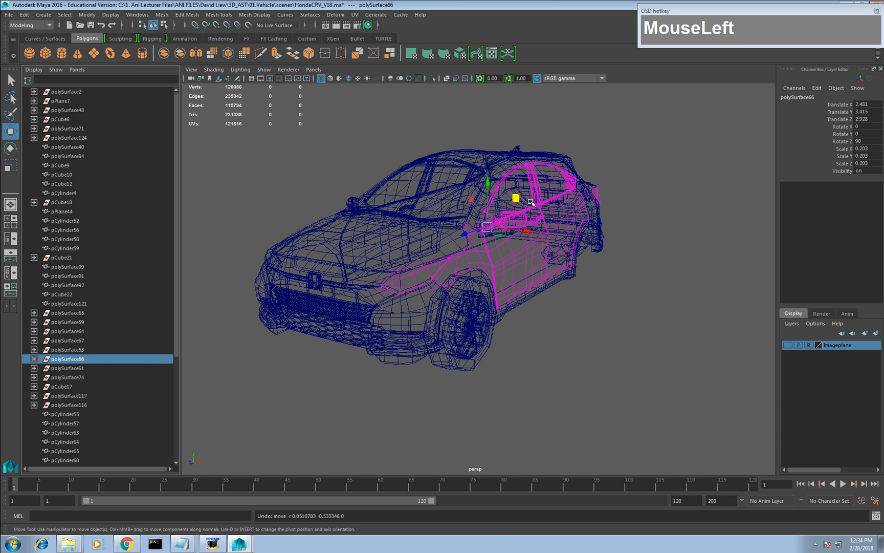
pyautogui.moveTo(531, 202); pyautogui.dragTo(524, 210)
pyautogui.press('z')
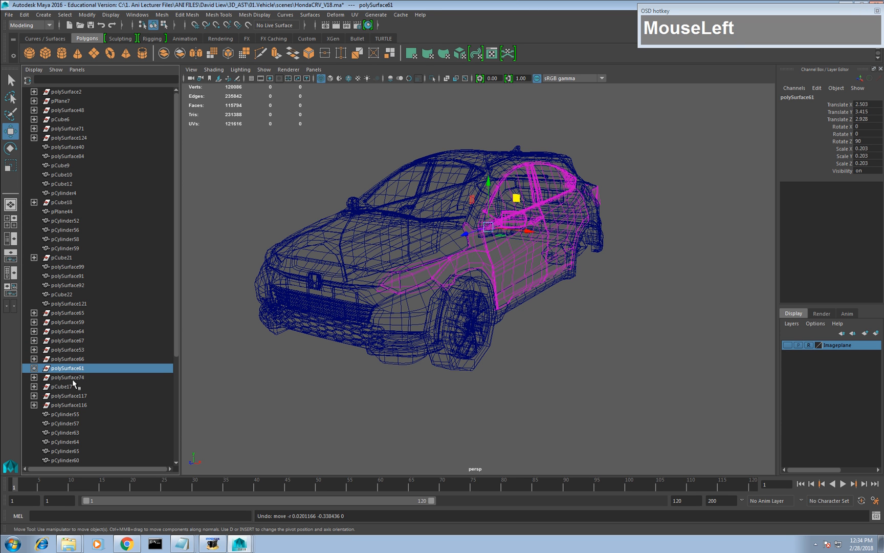
# Check the hierarchy entries from polySurface74 through pCylinder66 for visible geometry.
pyautogui.click(73, 377)
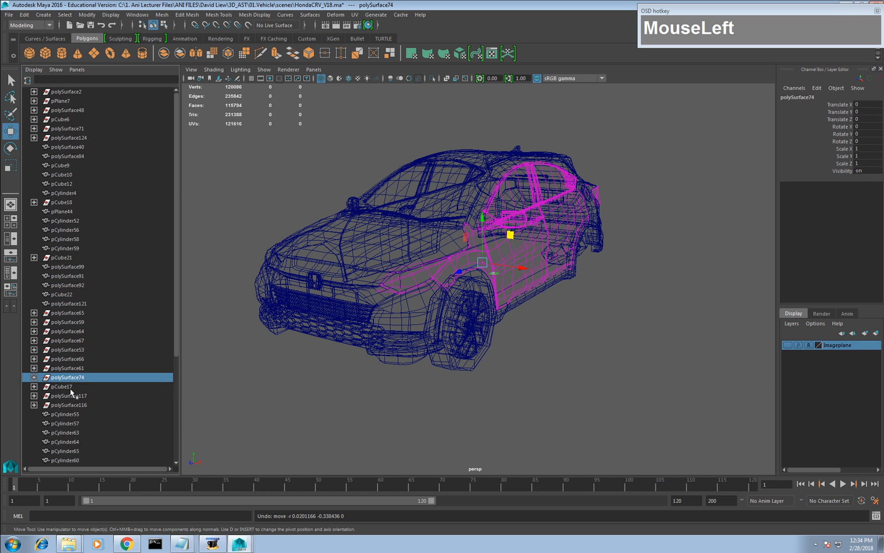
pyautogui.click(70, 389)
pyautogui.click(79, 397)
pyautogui.click(81, 406)
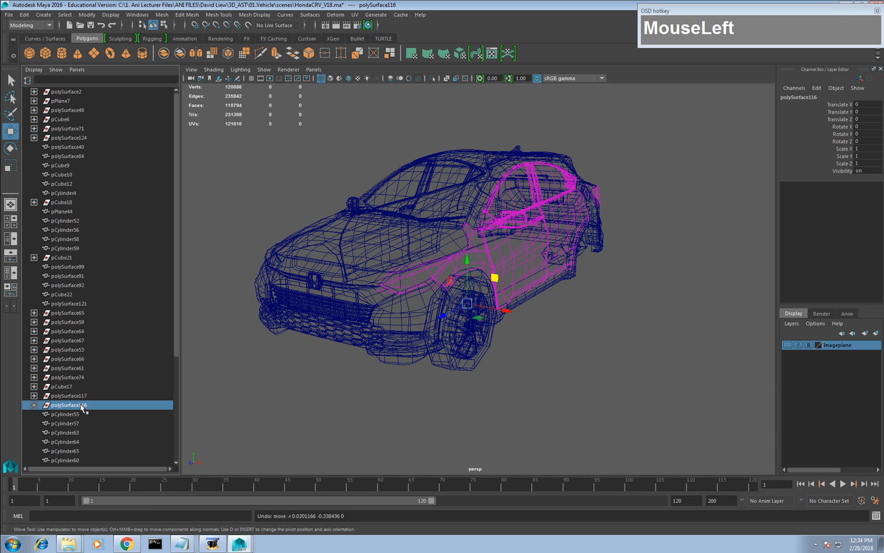
pyautogui.click(78, 414)
pyautogui.click(77, 422)
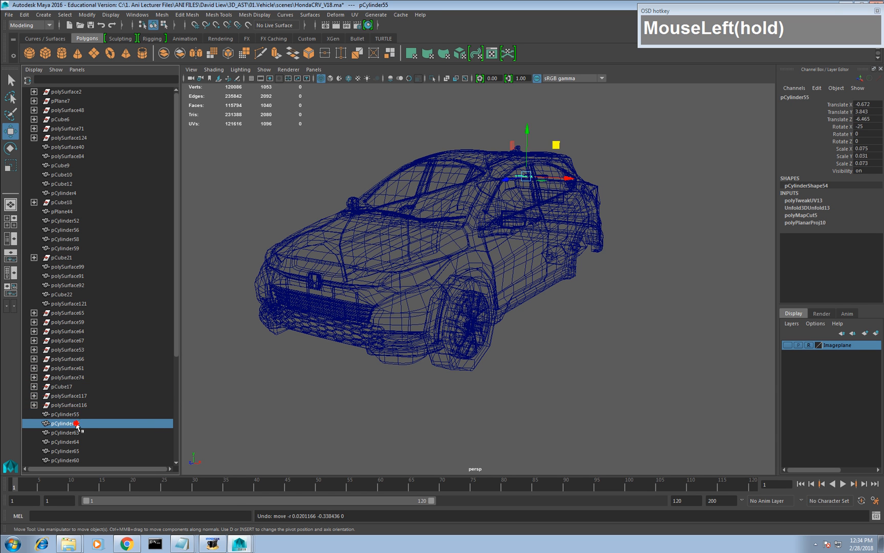
pyautogui.scroll(-5, 82, 420)
pyautogui.click(66, 286)
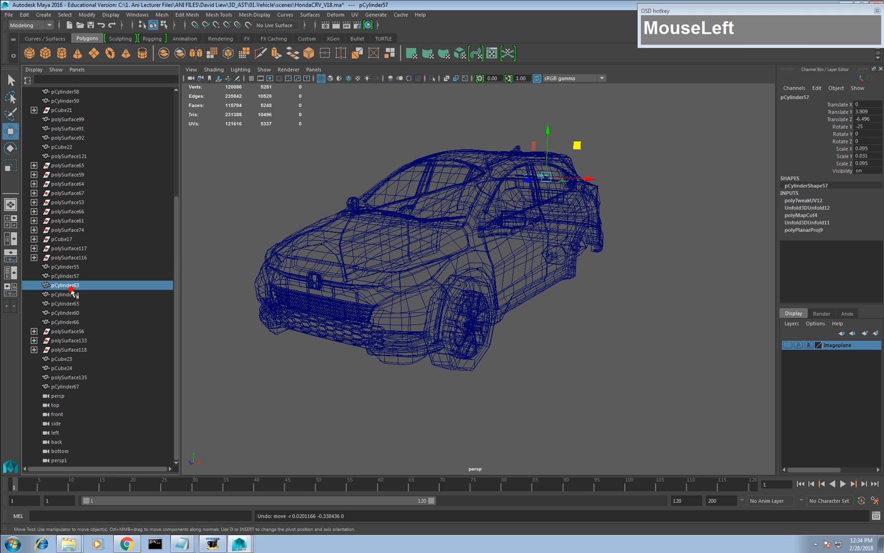
pyautogui.click(71, 294)
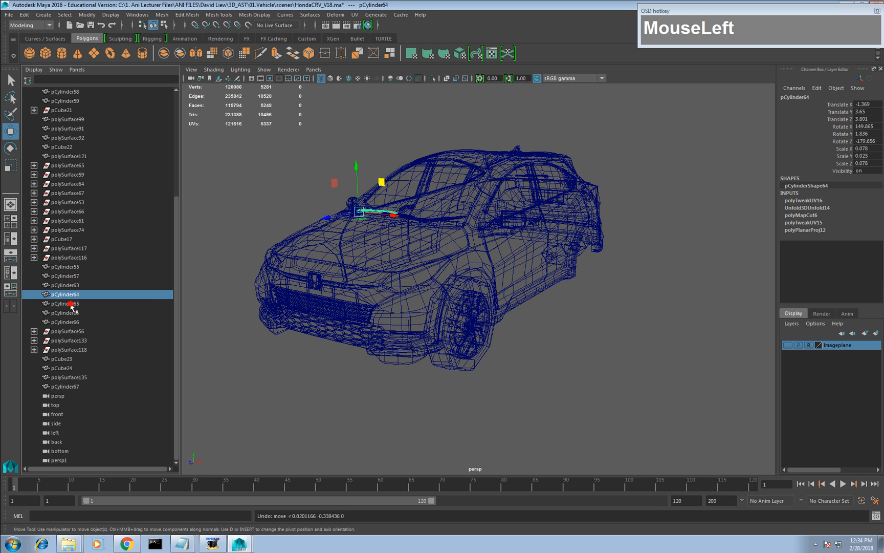
pyautogui.click(72, 305)
pyautogui.click(73, 314)
pyautogui.click(73, 323)
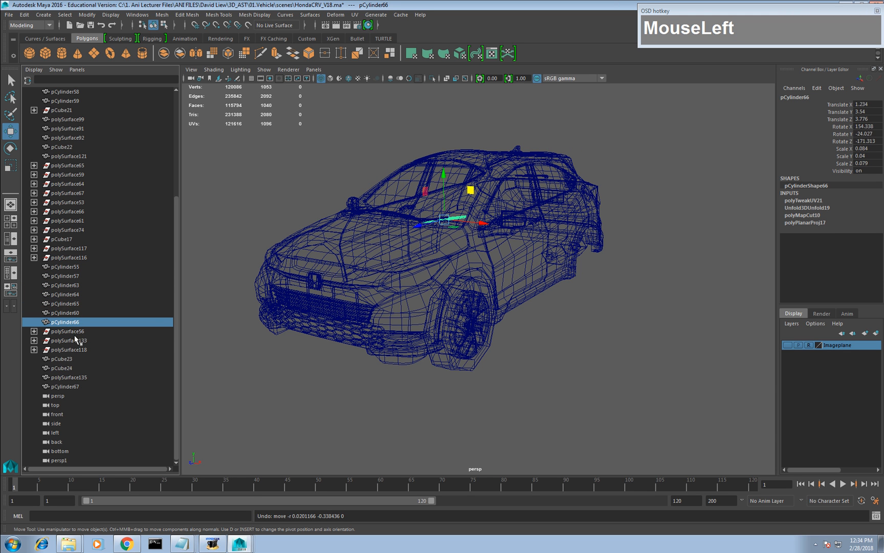
# Check the remaining hierarchy entries from polySurface56 through pCylinder67 for visible geometry.
pyautogui.click(77, 332)
pyautogui.click(82, 341)
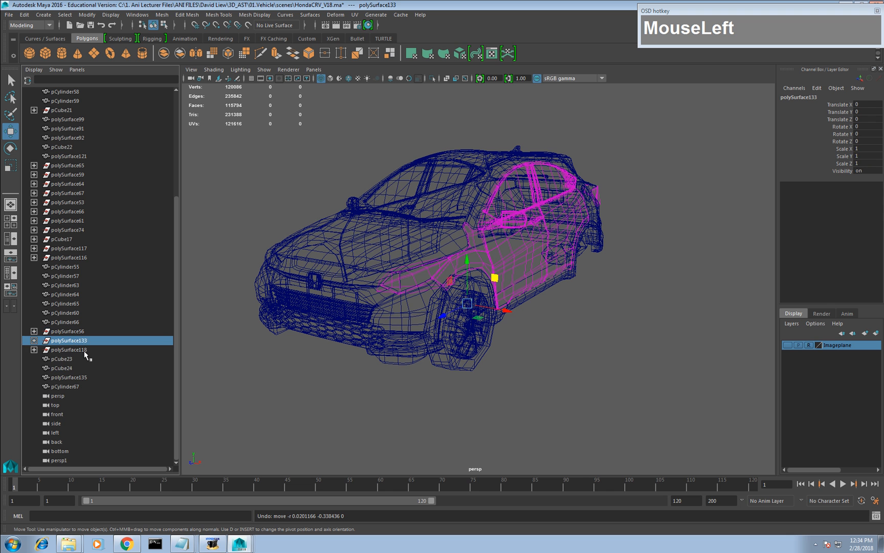
pyautogui.click(85, 350)
pyautogui.click(78, 359)
pyautogui.click(79, 369)
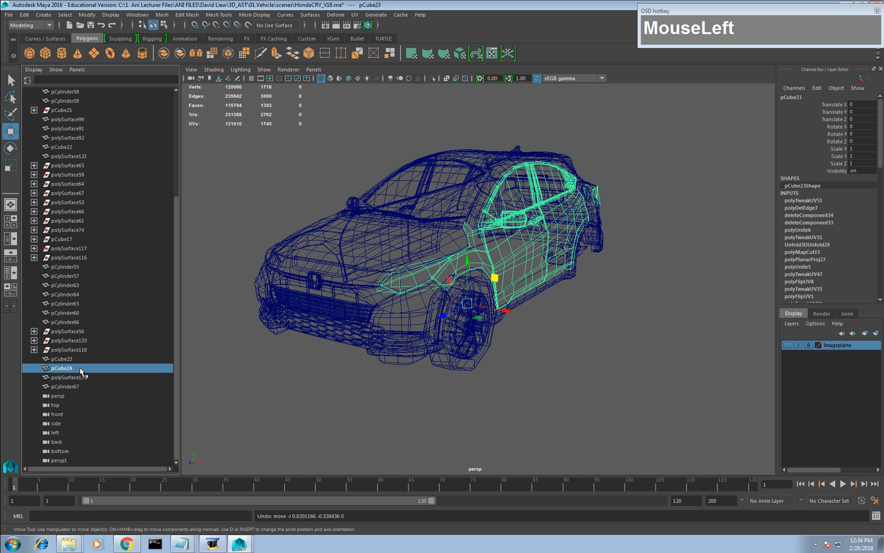
pyautogui.click(79, 378)
pyautogui.click(80, 386)
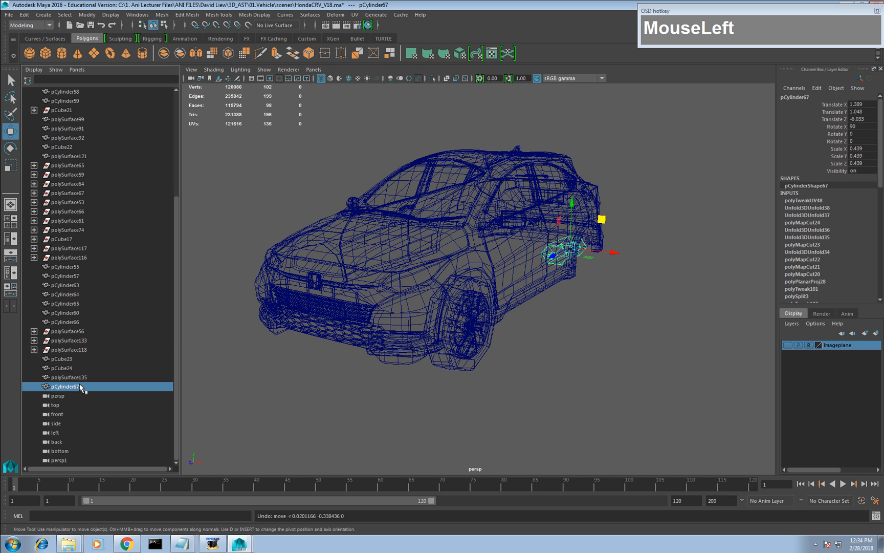
# Inspect the polySurface56 group and the expanded polySurface118 group from the car's side, testing polySurface118 with a move and undoing it.
pyautogui.scroll(-1, 88, 370)
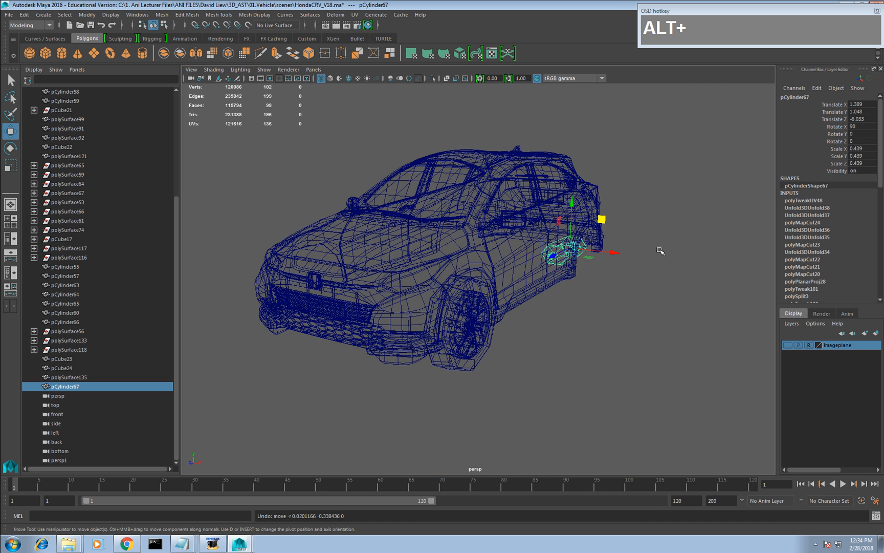
pyautogui.keyDown('alt'); pyautogui.moveTo(204, 339); pyautogui.dragTo(58, 305); pyautogui.keyUp('alt')
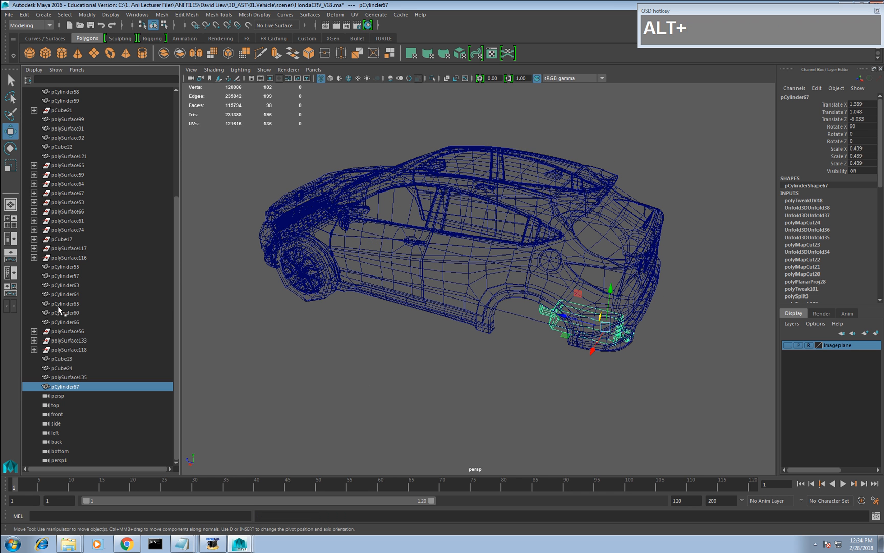
pyautogui.click(80, 332)
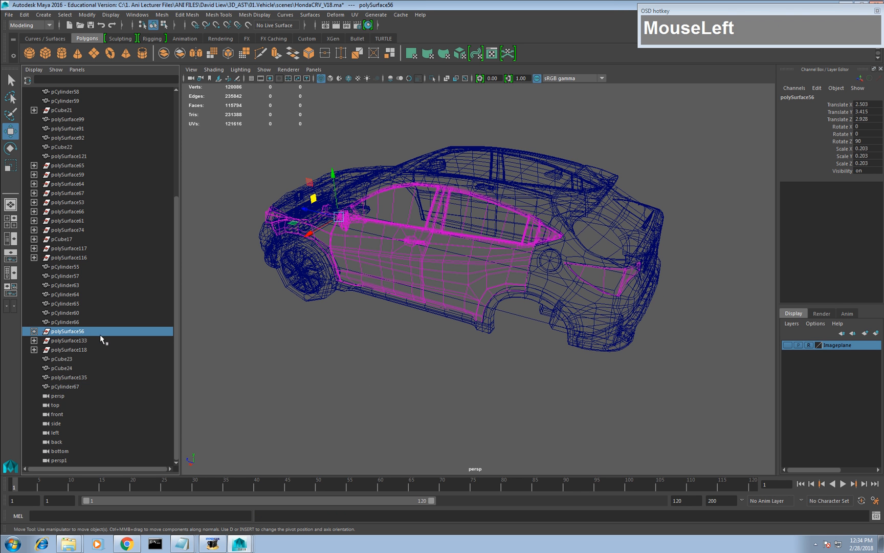
pyautogui.click(33, 350)
pyautogui.click(83, 350)
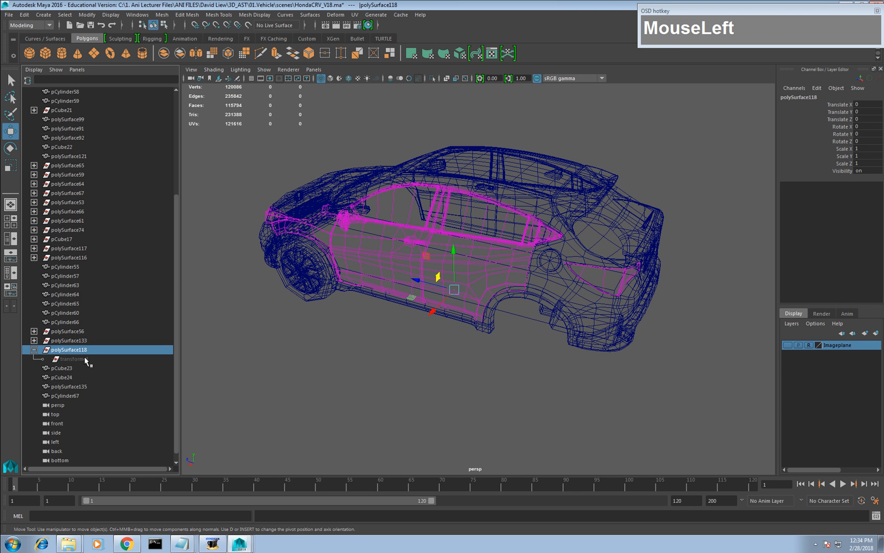
pyautogui.keyDown('alt'); pyautogui.moveTo(256, 344); pyautogui.dragTo(446, 329); pyautogui.keyUp('alt')
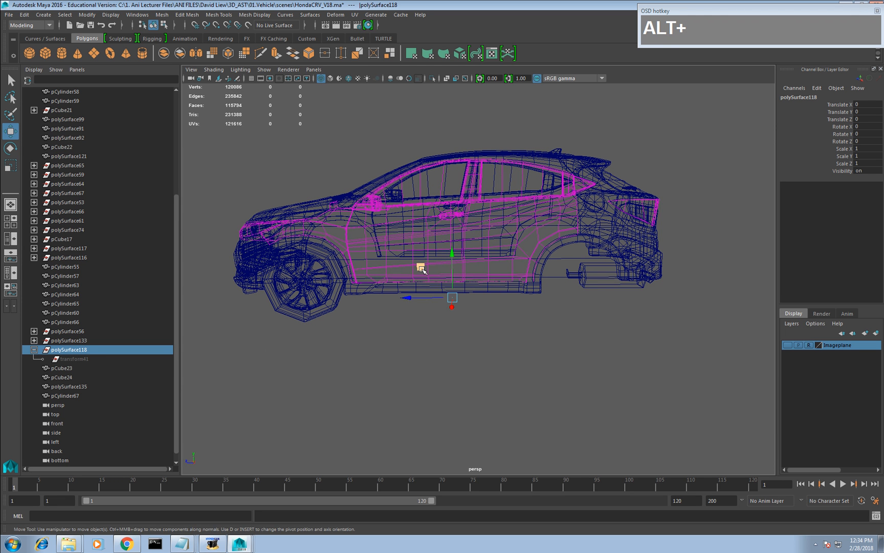
pyautogui.moveTo(423, 267); pyautogui.dragTo(415, 297)
pyautogui.hotkey('ctrl', 'z')
# Unparent the hidden child transforms transform41 from polySurface118 and transform30 from polySurface133.
pyautogui.click(83, 359)
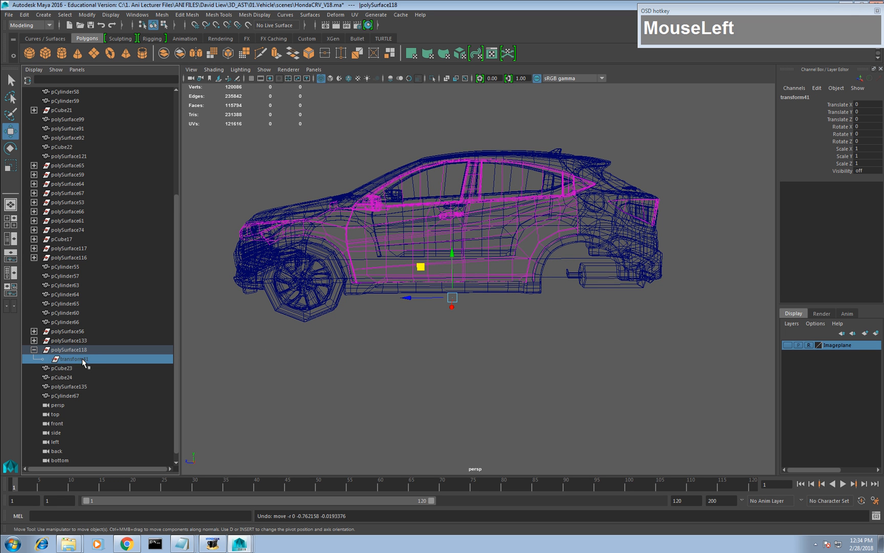
pyautogui.hotkey('shift', 'p')
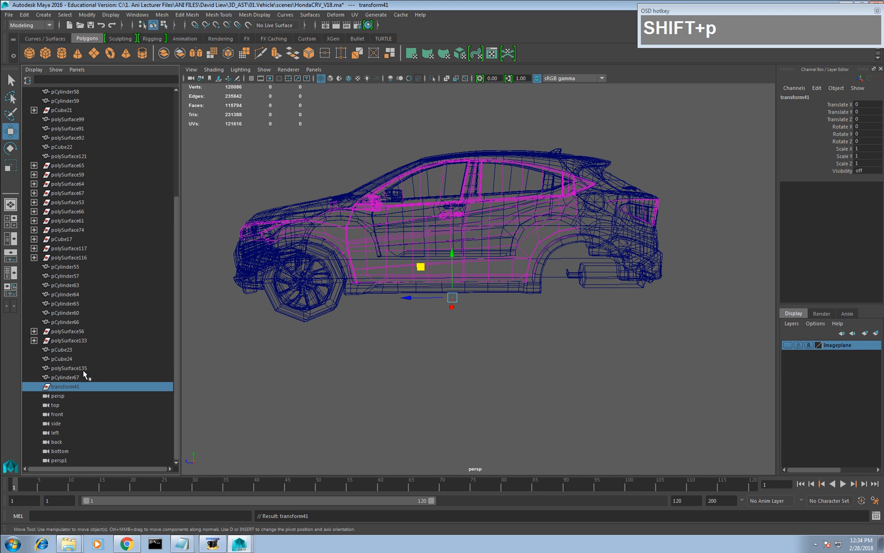
pyautogui.click(83, 340)
pyautogui.hotkey('shift', 'p')
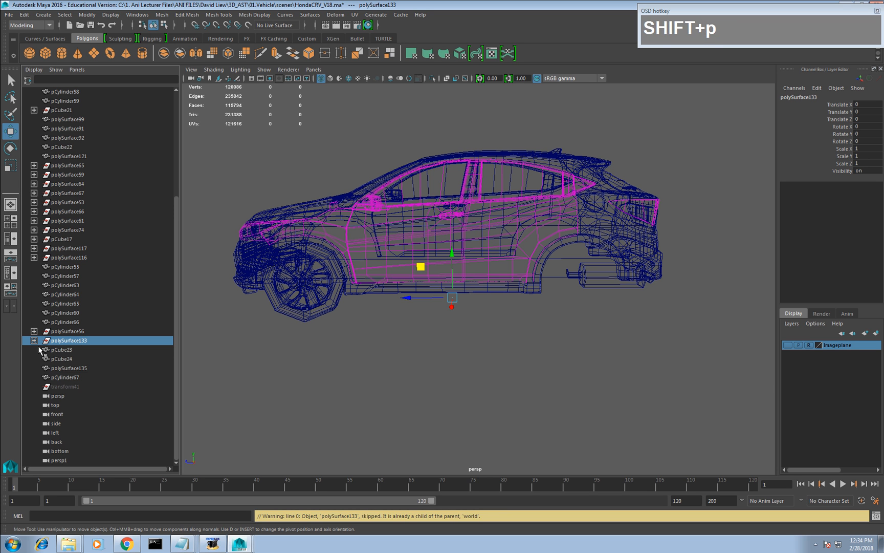
pyautogui.click(59, 350)
pyautogui.hotkey('shift', 'p')
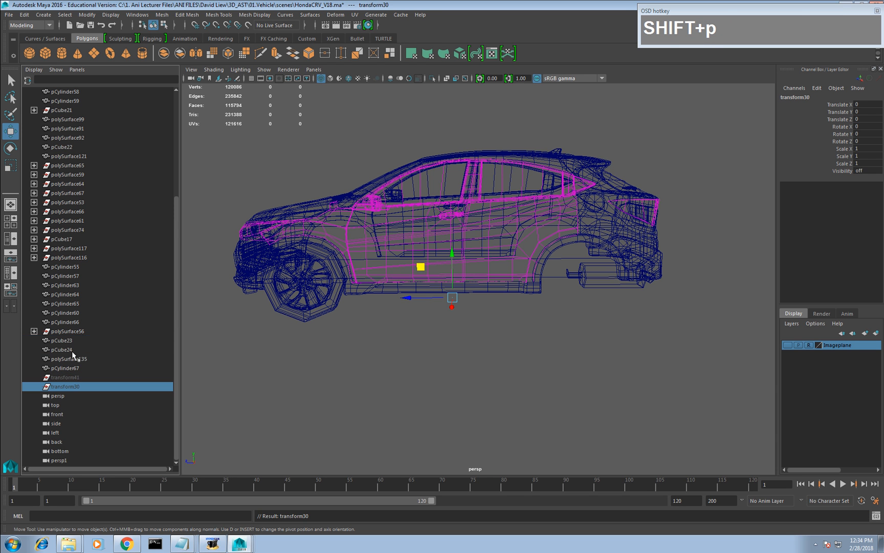
# Unparent the hidden transform35 from polySurface56 and check the freed transforms against the car.
pyautogui.click(52, 333)
pyautogui.click(34, 331)
pyautogui.click(75, 340)
pyautogui.hotkey('shift', 'p')
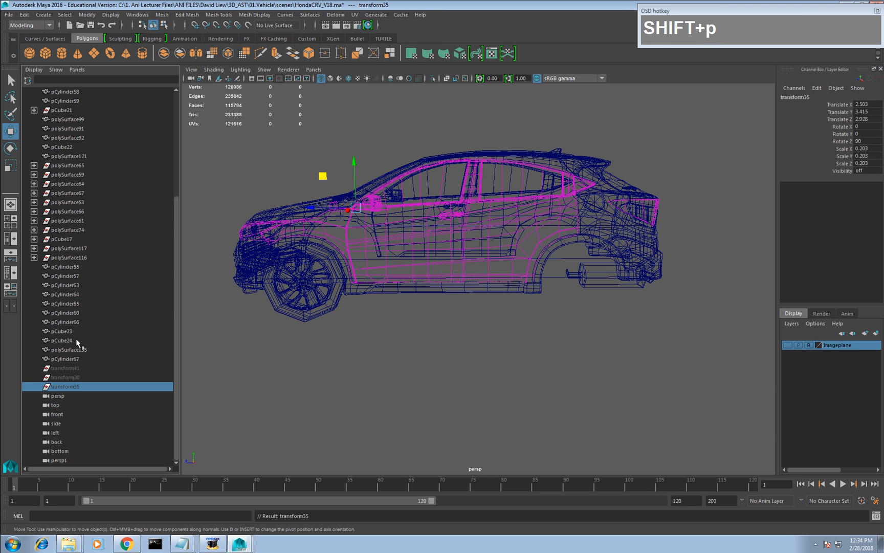
pyautogui.click(77, 367)
pyautogui.click(81, 383)
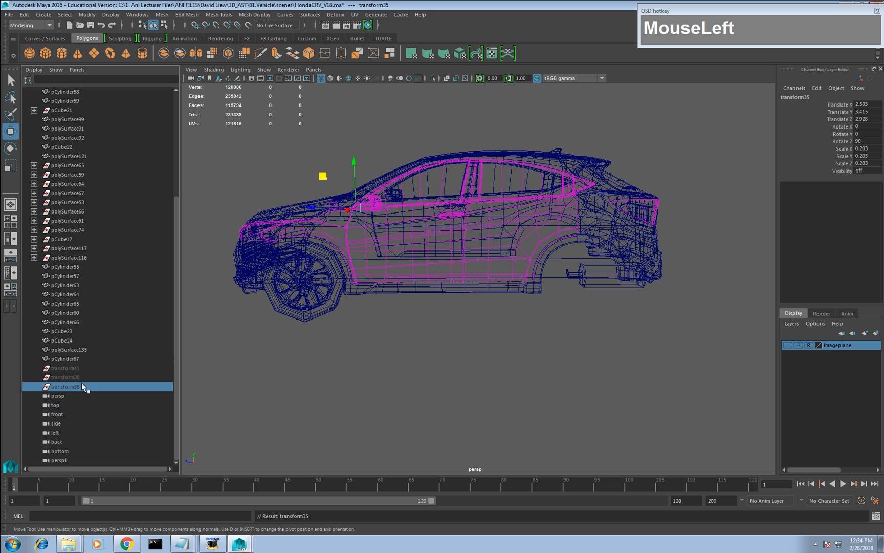
pyautogui.keyDown('alt'); pyautogui.moveTo(368, 252); pyautogui.dragTo(55, 335); pyautogui.keyUp('alt')
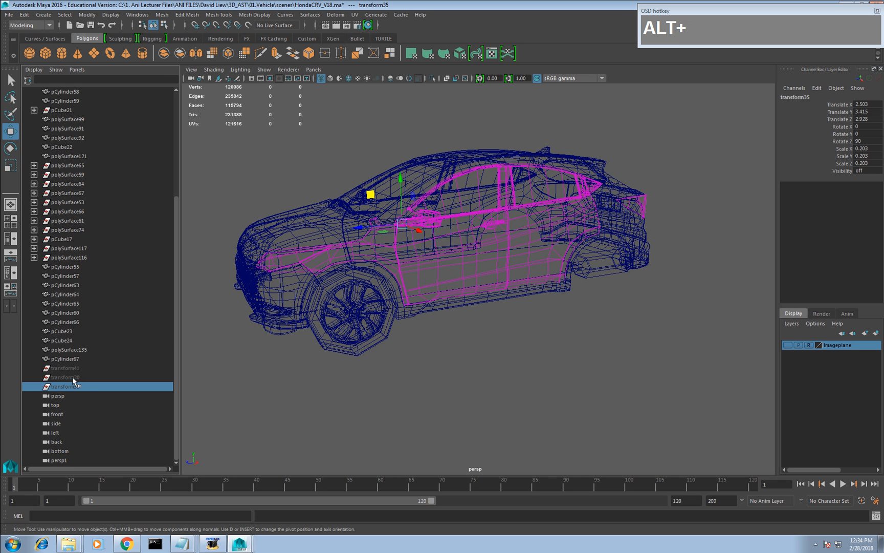
pyautogui.keyDown('alt'); pyautogui.moveTo(372, 266); pyautogui.dragTo(177, 128); pyautogui.keyUp('alt')
# Delete the construction history of all objects in the scene.
pyautogui.click(41, 14)
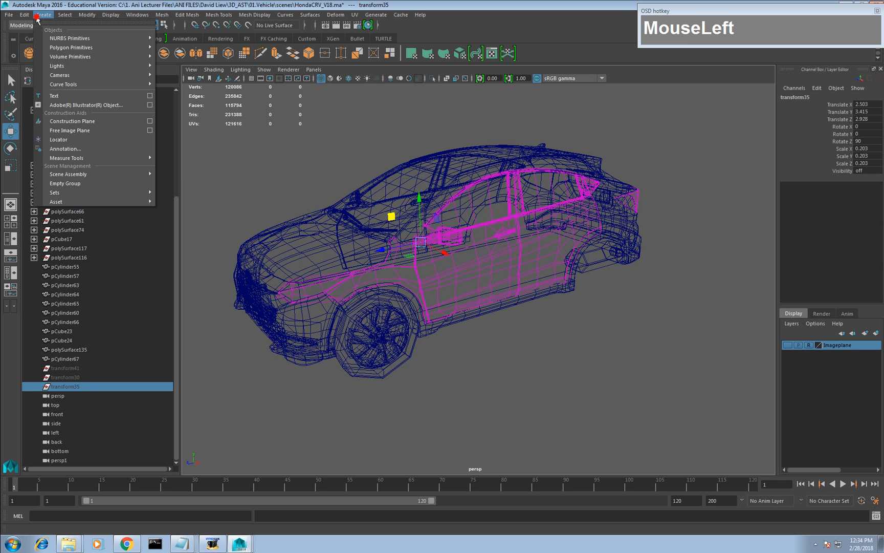
pyautogui.moveTo(23, 20)
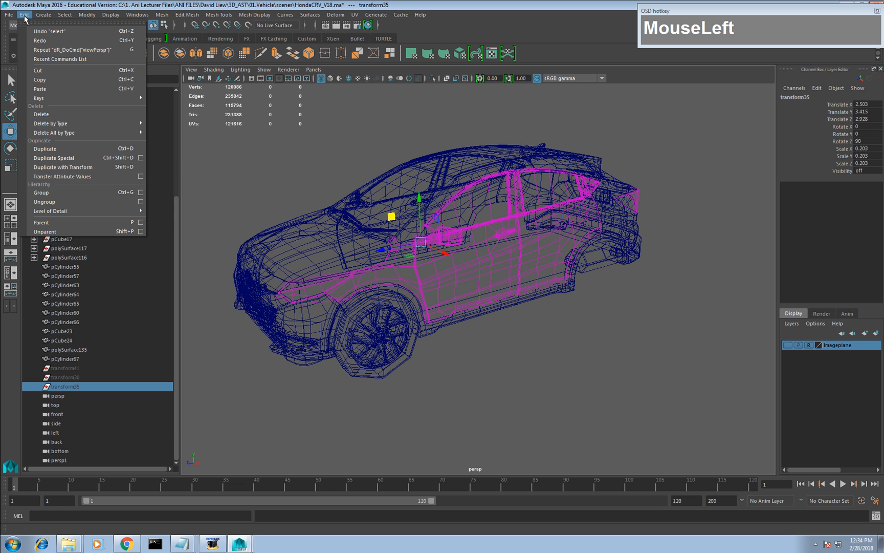
pyautogui.moveTo(90, 134)
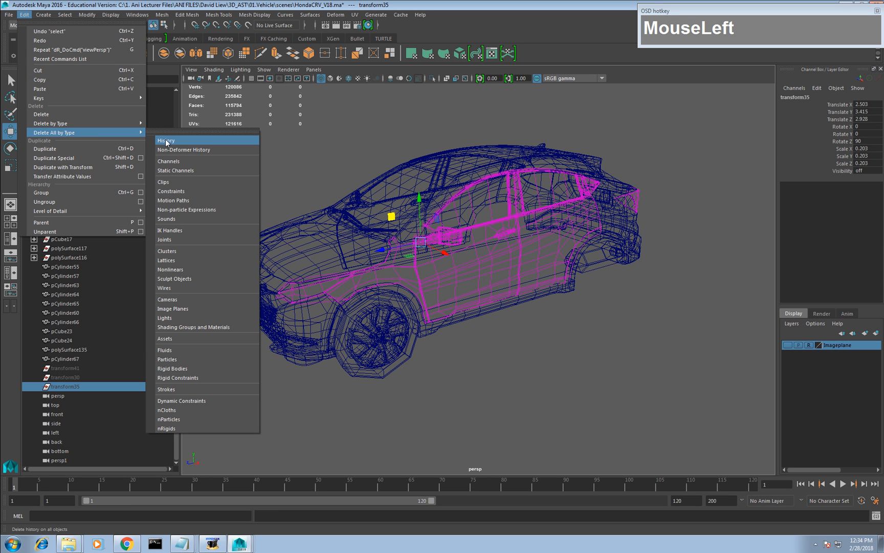
pyautogui.click(166, 141)
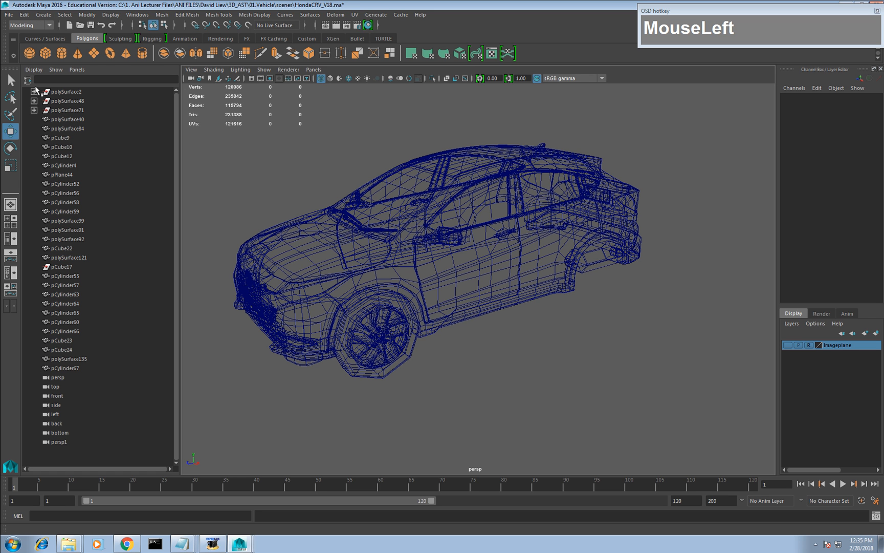
# Delete the empty leftover transform pCube17.
pyautogui.click(62, 266)
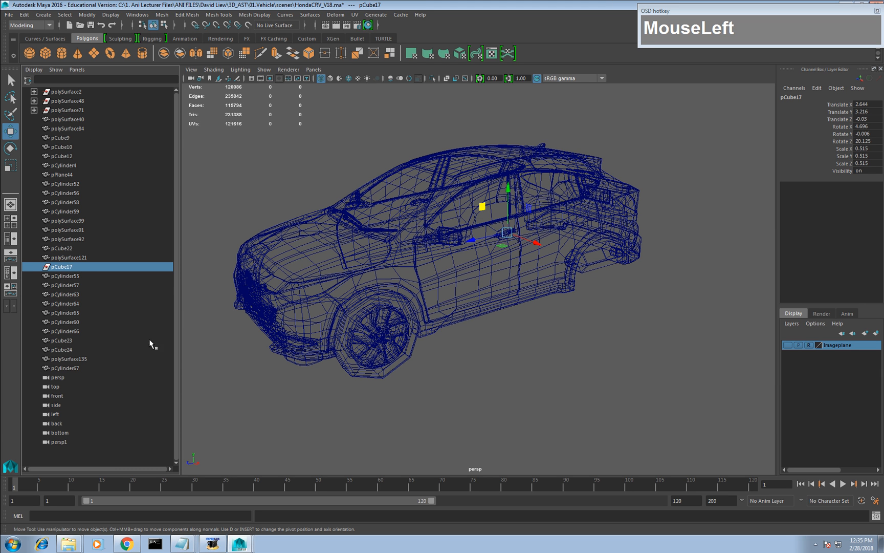
pyautogui.moveTo(528, 209)
pyautogui.mouseDown()
pyautogui.moveTo(518, 201)
pyautogui.moveTo(514, 219)
pyautogui.mouseUp()
pyautogui.press('Delete')
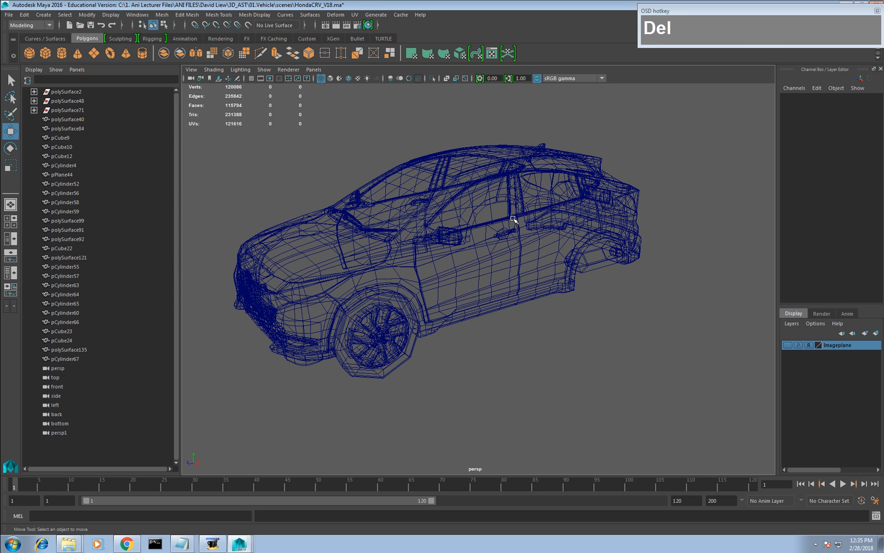
# Expand the polySurface71 group, check its children against the car's side, and unparent polySurface128 from it.
pyautogui.click(63, 110)
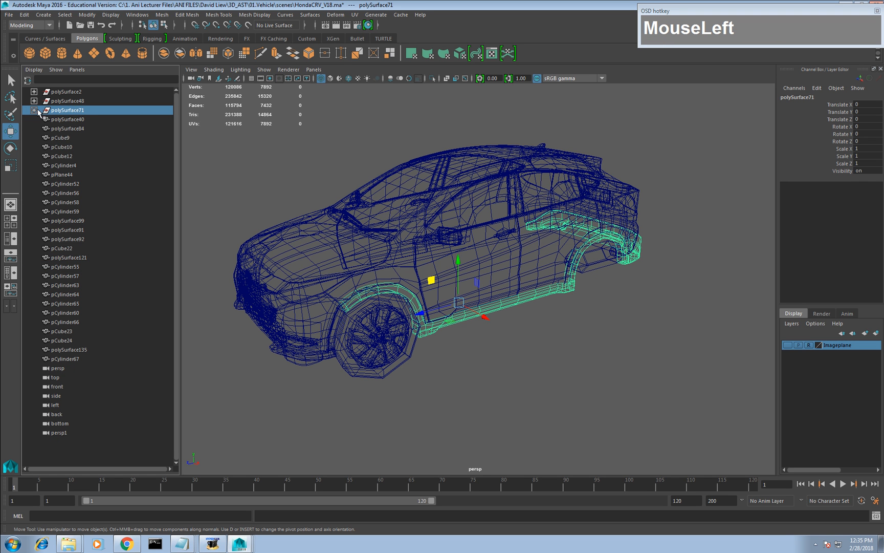
pyautogui.click(34, 110)
pyautogui.click(83, 120)
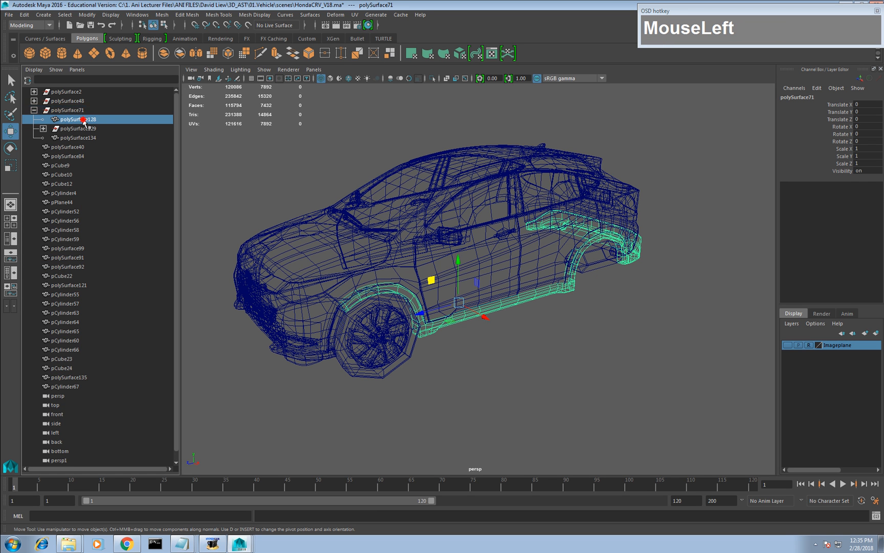
pyautogui.keyDown('alt'); pyautogui.moveTo(307, 230); pyautogui.dragTo(450, 256); pyautogui.keyUp('alt')
pyautogui.click(457, 263)
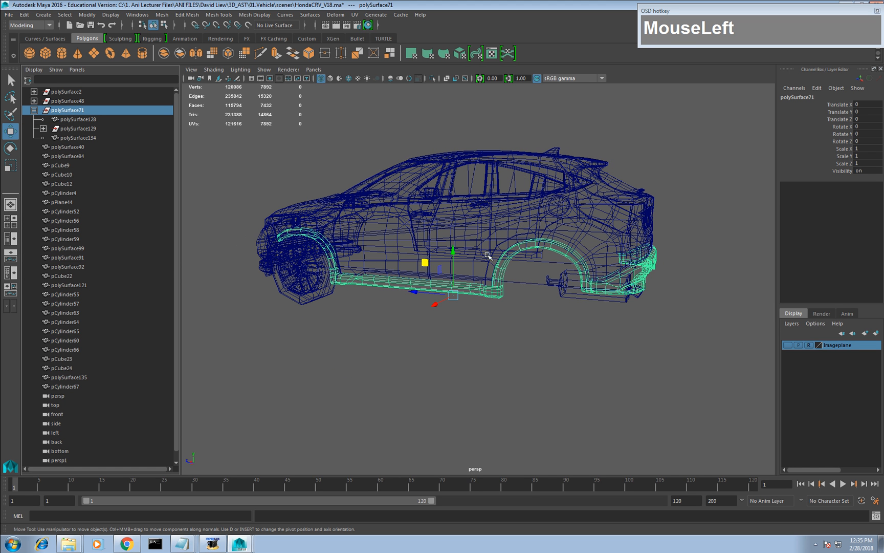
pyautogui.click(87, 119)
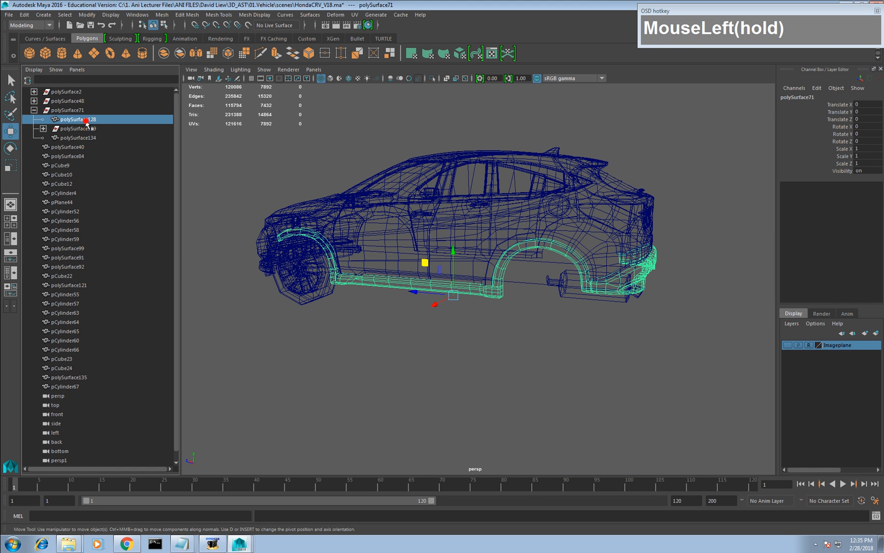
pyautogui.click(78, 138)
pyautogui.click(84, 121)
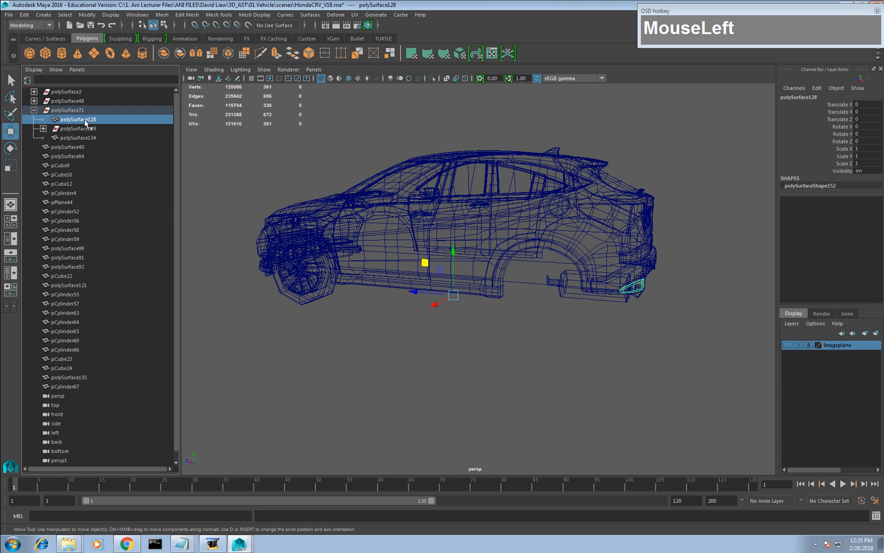
pyautogui.hotkey('shift', 'p')
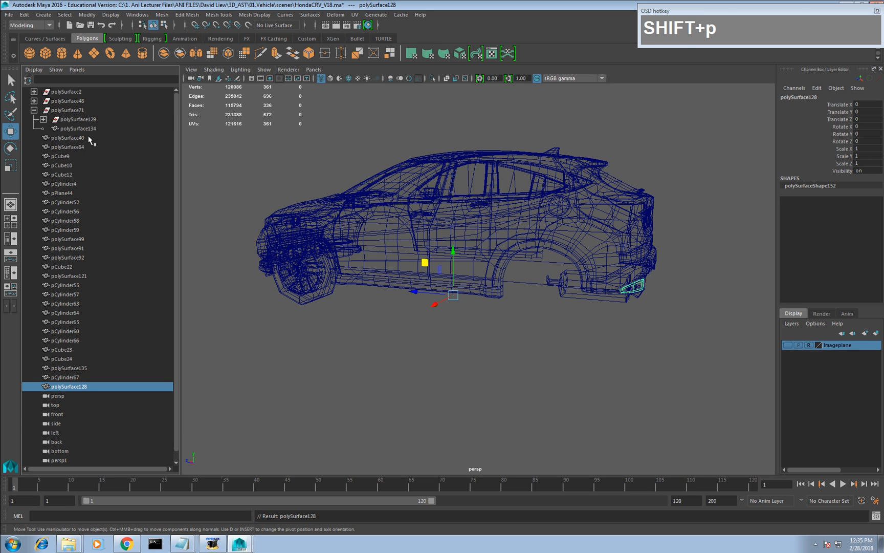
# Unparent the remaining children polySurface129 and polySurface134 from the polySurface71 group.
pyautogui.click(82, 119)
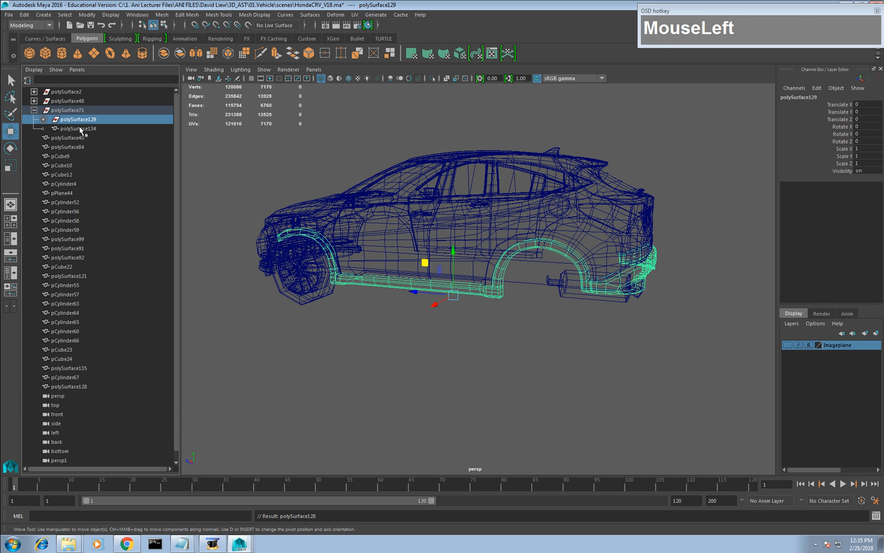
pyautogui.hotkey('shift', 'p')
pyautogui.click(82, 118)
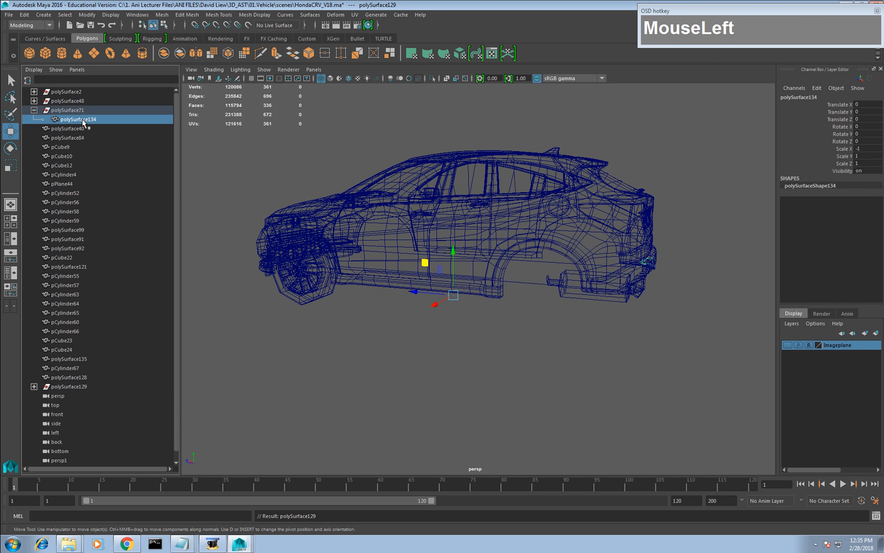
pyautogui.hotkey('shift', 'p')
# Expand the polySurface129 group and unparent polySurface130, polySurface131 and polySurface132 from it.
pyautogui.click(75, 101)
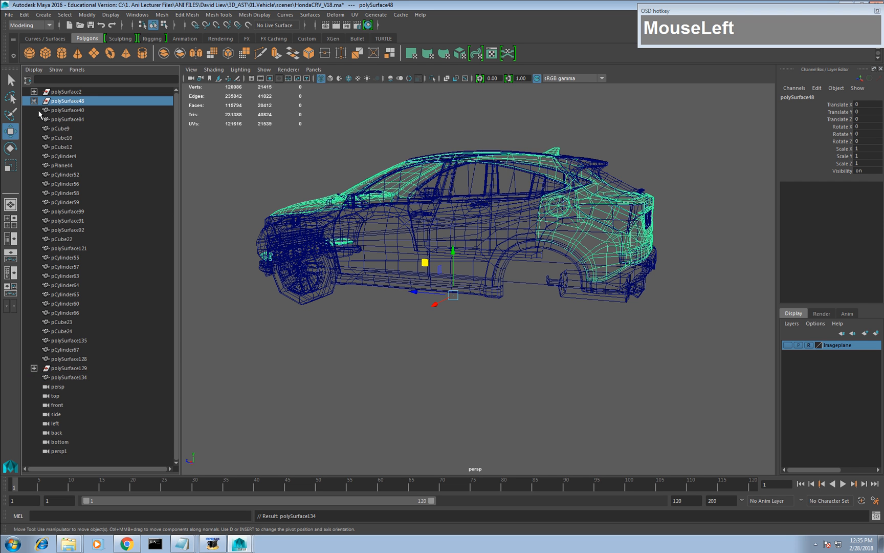
pyautogui.click(61, 369)
pyautogui.click(34, 368)
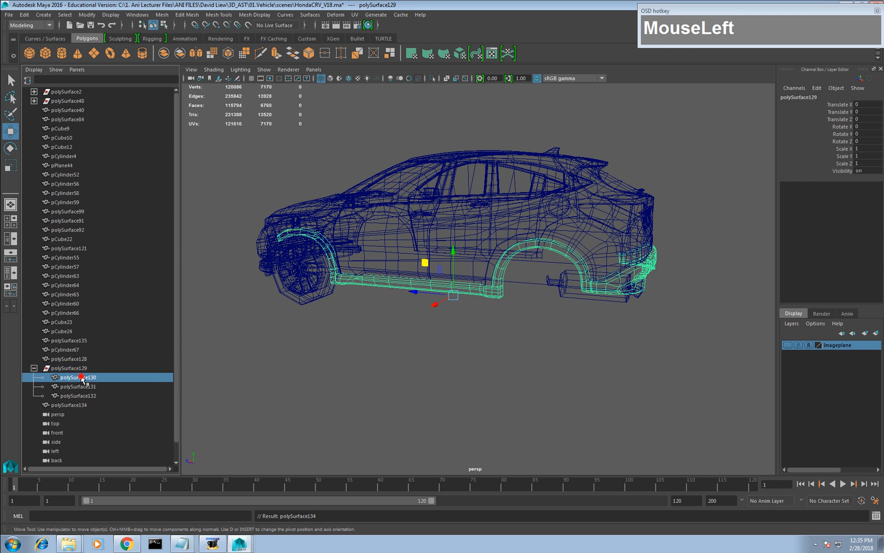
pyautogui.click(77, 378)
pyautogui.hotkey('shift', 'p')
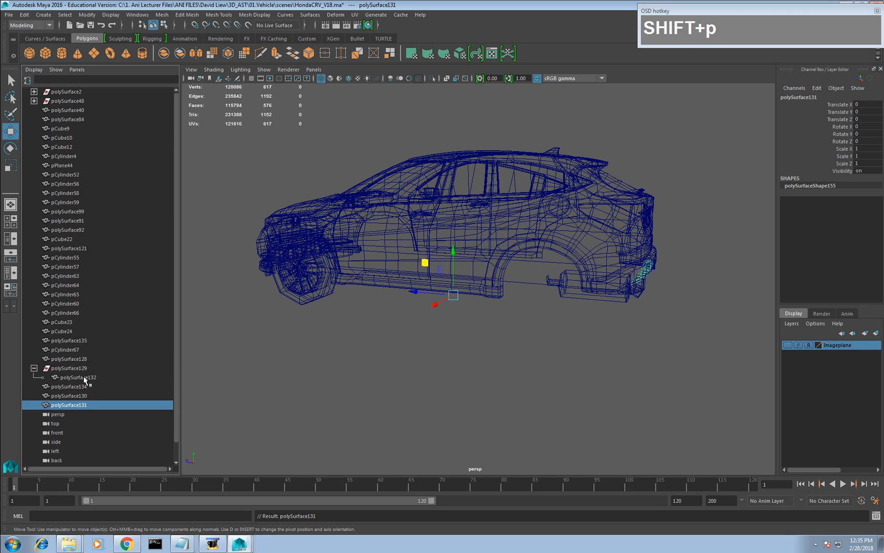
pyautogui.click(77, 396)
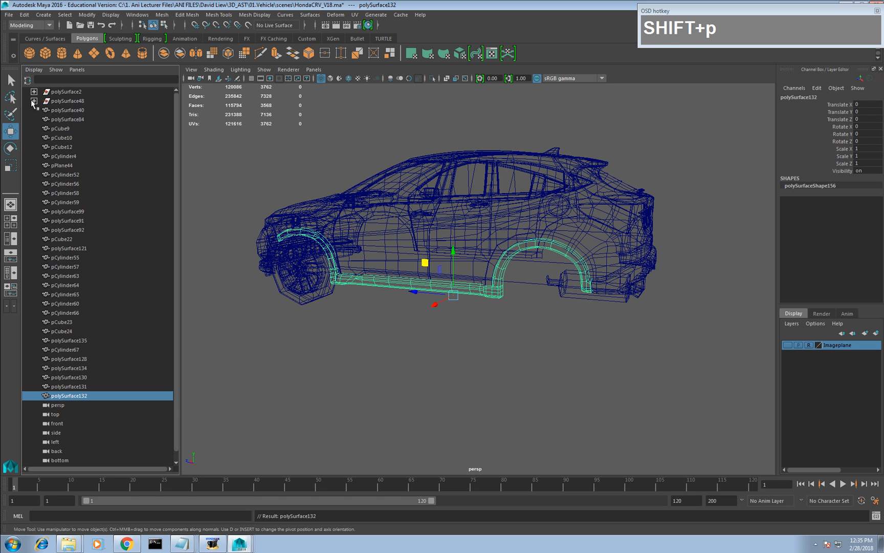
# Dissolve the nested chain under polySurface48 by unparenting the groups polySurface70, polySurface73 and polySurface75 one after another.
pyautogui.click(59, 102)
pyautogui.hotkey('shift', 'p')
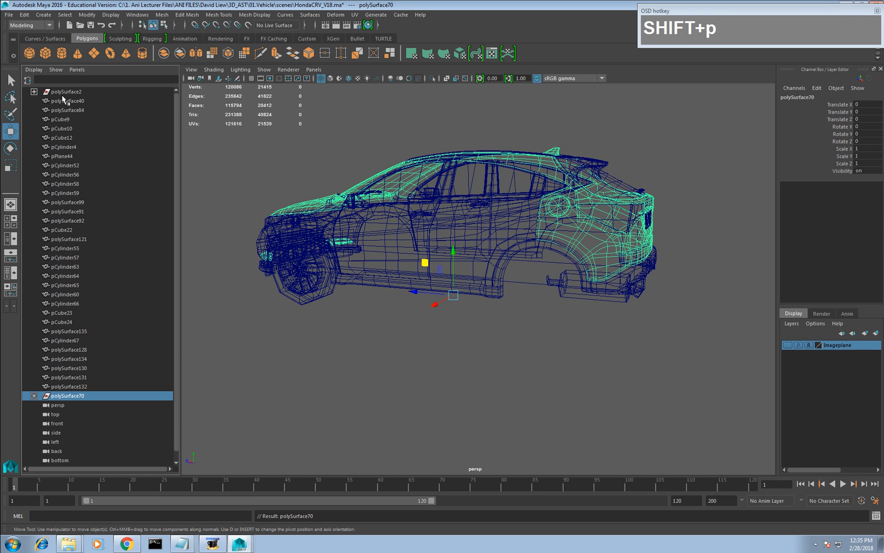
pyautogui.click(36, 396)
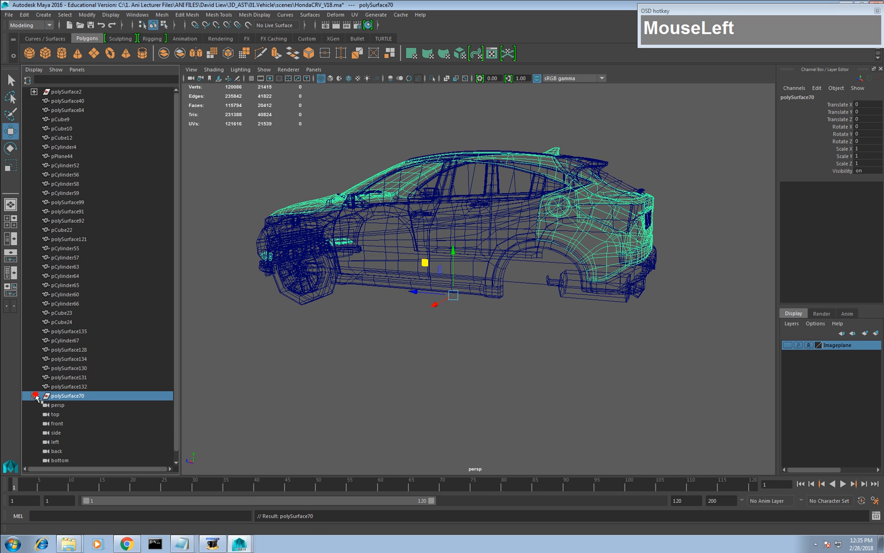
pyautogui.click(76, 406)
pyautogui.hotkey('shift', 'p')
pyautogui.click(35, 395)
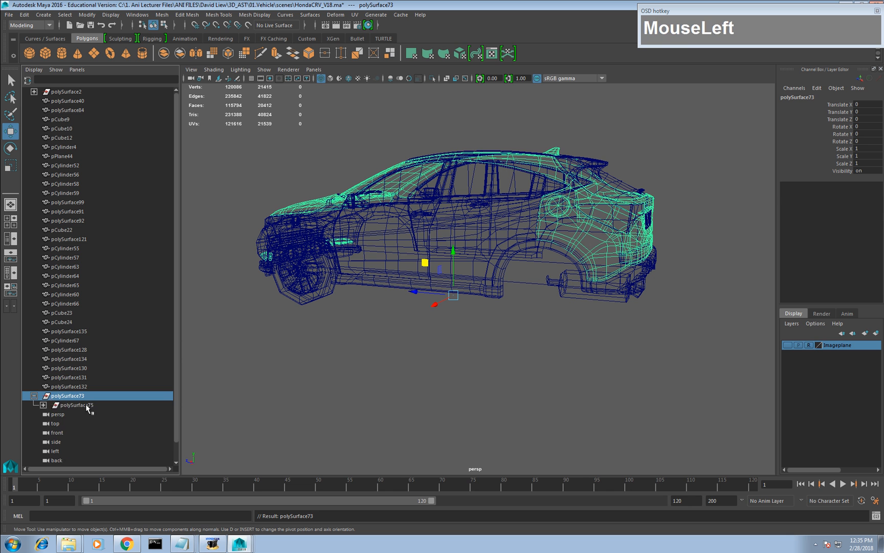
pyautogui.click(88, 408)
pyautogui.hotkey('shift', 'p')
# Expand the polySurface75 group and unparent polySurface76, polySurface77 and polySurface102 from it.
pyautogui.click(33, 395)
pyautogui.click(81, 415)
pyautogui.hotkey('shift', 'p')
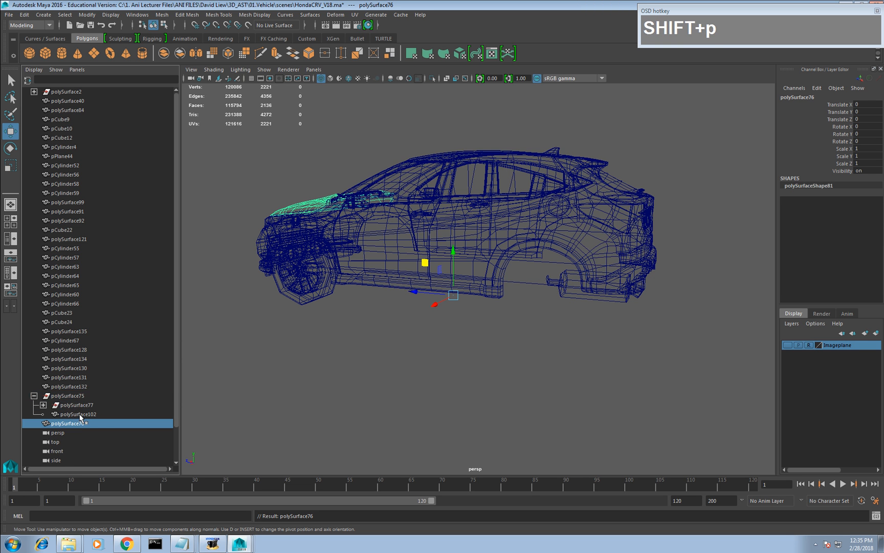
pyautogui.click(80, 406)
pyautogui.hotkey('shift', 'p')
pyautogui.click(77, 424)
pyautogui.hotkey('shift', 'p')
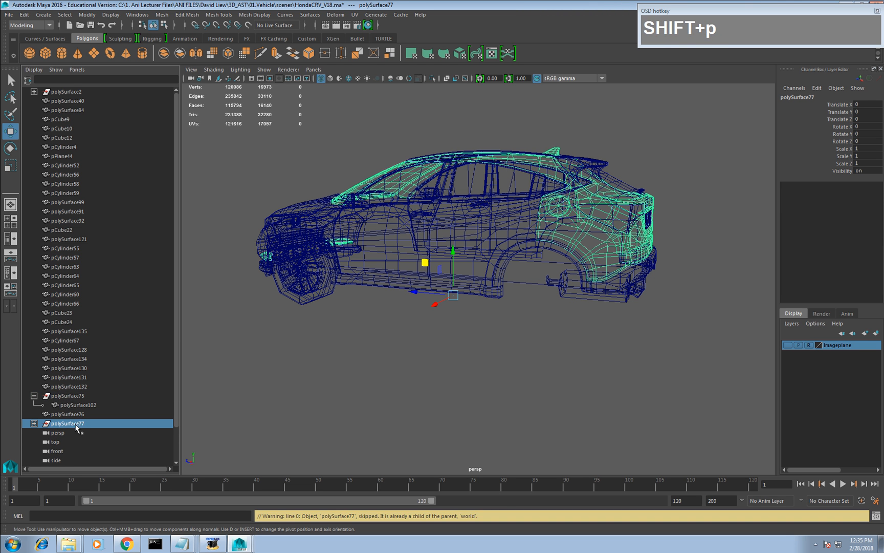
pyautogui.click(77, 407)
pyautogui.hotkey('shift', 'p')
# Expand the polySurface77 group and unparent its subgroups polySurface78 and polySurface79.
pyautogui.click(34, 397)
pyautogui.click(69, 406)
pyautogui.hotkey('shift', 'p')
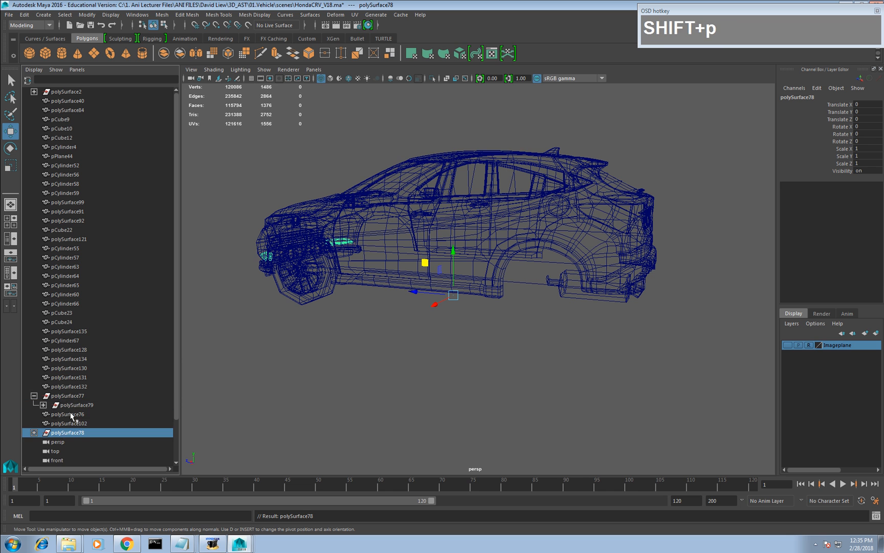
pyautogui.click(49, 405)
pyautogui.hotkey('shift', 'p')
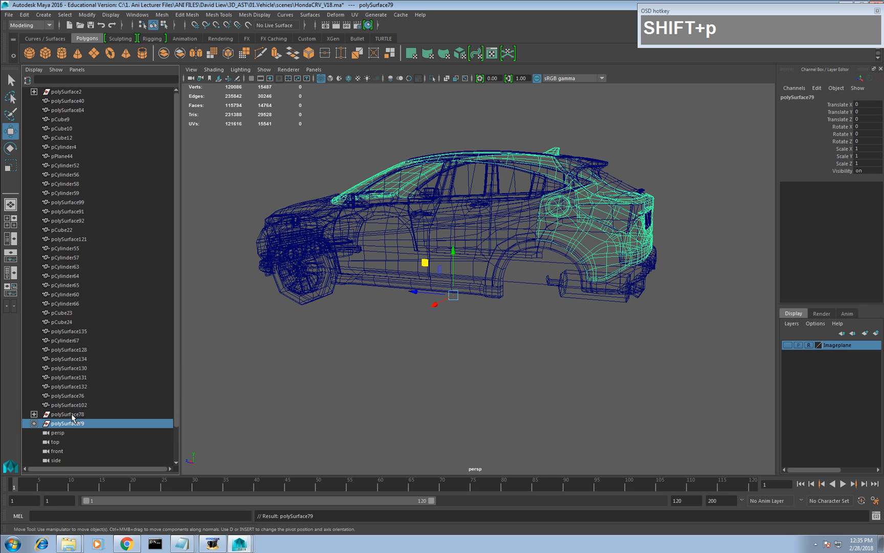
# Expand the polySurface78 group and unparent polySurface90 from it.
pyautogui.click(71, 415)
pyautogui.click(34, 414)
pyautogui.click(70, 424)
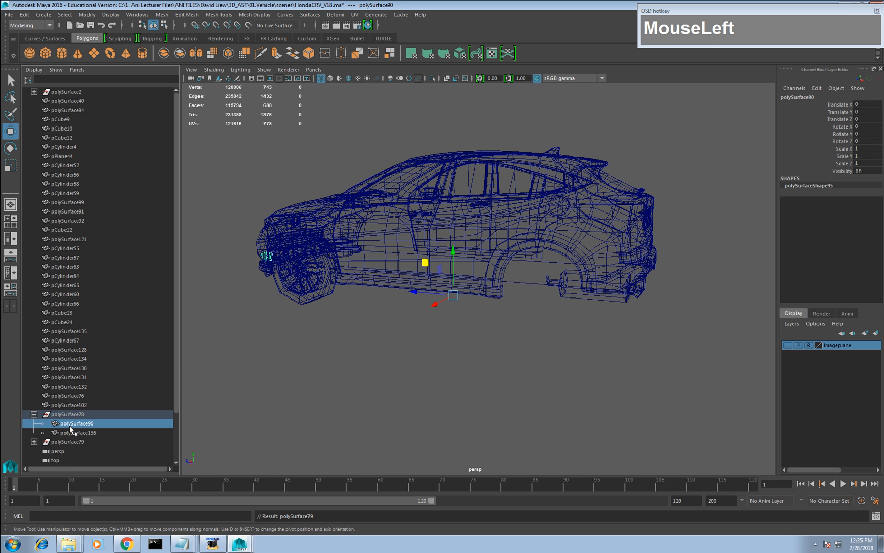
pyautogui.hotkey('shift', 'p')
pyautogui.click(70, 433)
pyautogui.hotkey('shift', 'p')
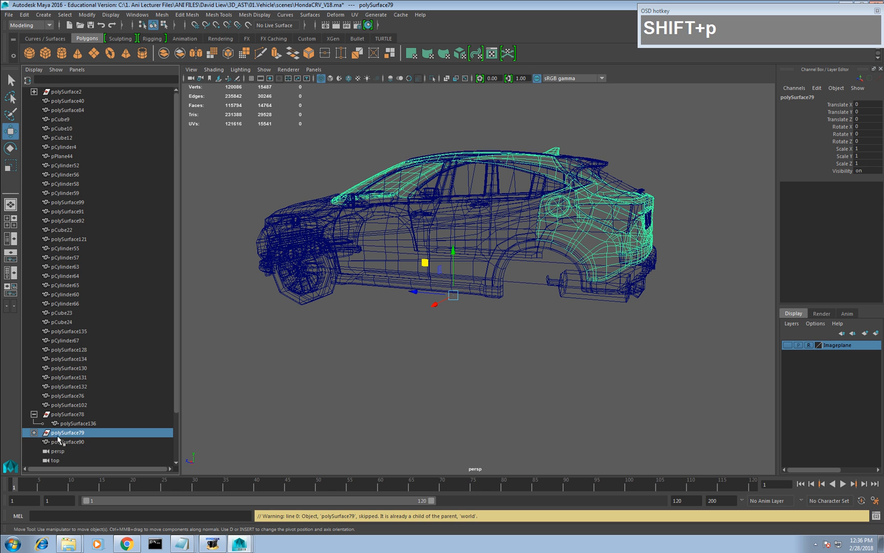
# Expand the polySurface79 group and unparent polySurface81, polySurface101, polySurface103 and polySurface105 from it.
pyautogui.click(34, 432)
pyautogui.click(71, 441)
pyautogui.hotkey('shift', 'p')
pyautogui.scroll(-3, 78, 439)
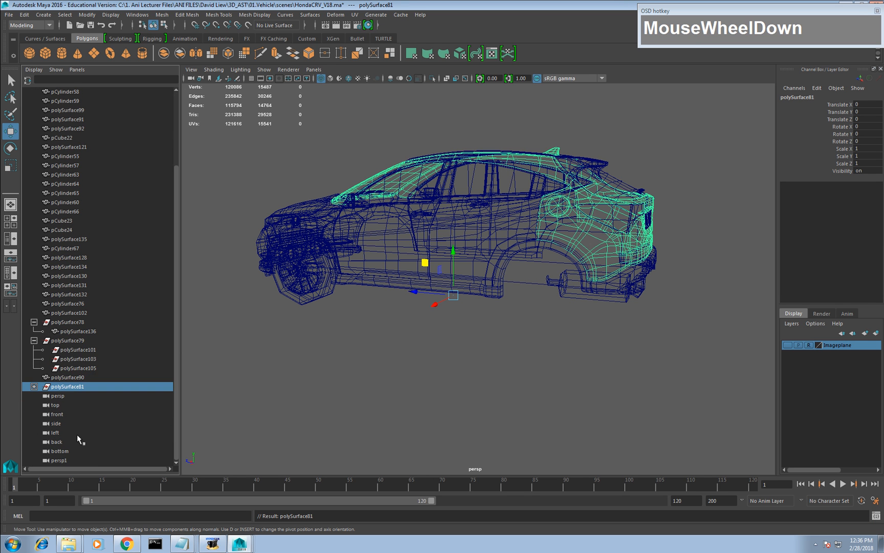
pyautogui.click(70, 350)
pyautogui.hotkey('shift', 'p')
pyautogui.click(72, 351)
pyautogui.hotkey('shift', 'p')
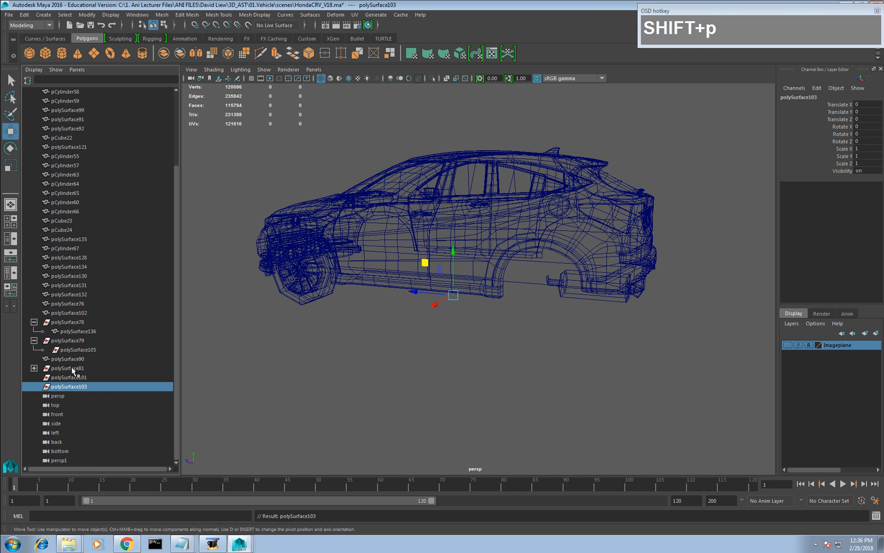
pyautogui.click(71, 351)
pyautogui.hotkey('shift', 'p')
# Unparent polySurface136 from polySurface78, and unparent polySurface107, polySurface110 and polySurface112 from polySurface81.
pyautogui.click(73, 341)
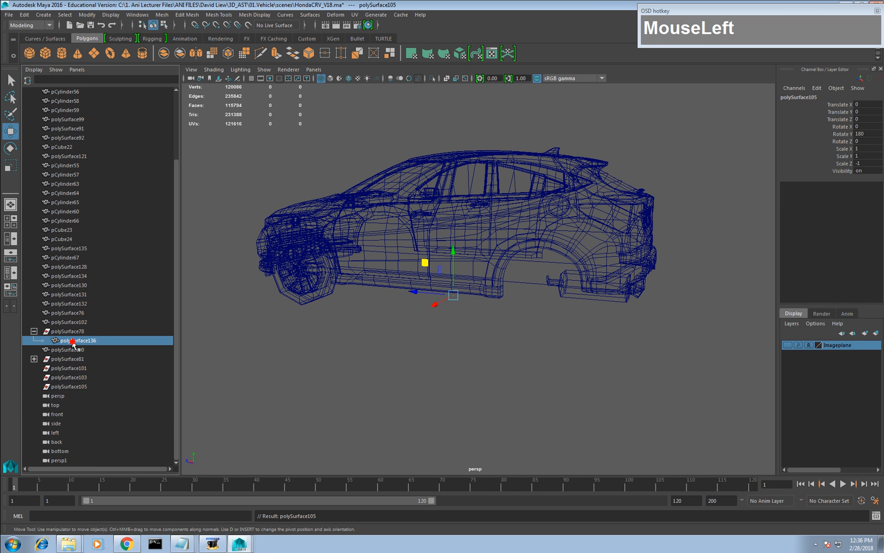
pyautogui.hotkey('shift', 'p')
pyautogui.click(34, 350)
pyautogui.click(75, 360)
pyautogui.hotkey('shift', 'p')
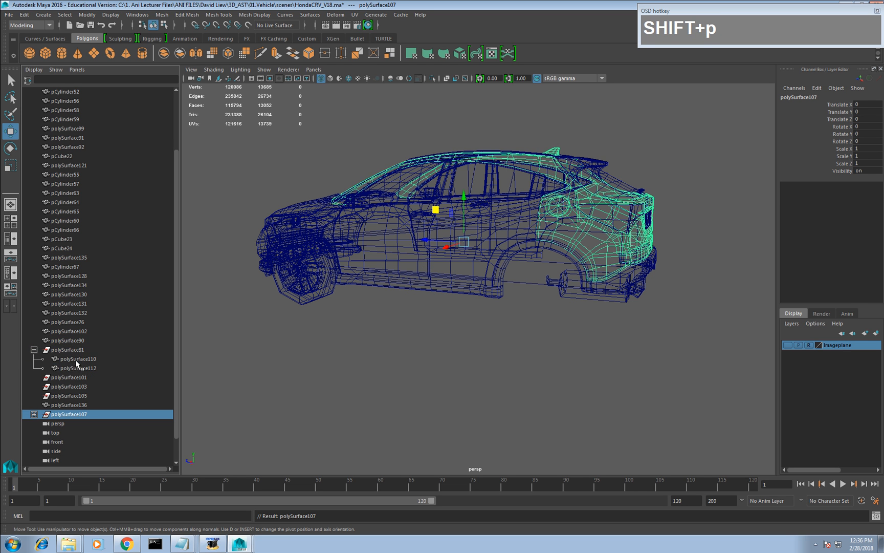
pyautogui.click(76, 359)
pyautogui.hotkey('shift', 'p')
pyautogui.click(76, 360)
pyautogui.hotkey('shift', 'p')
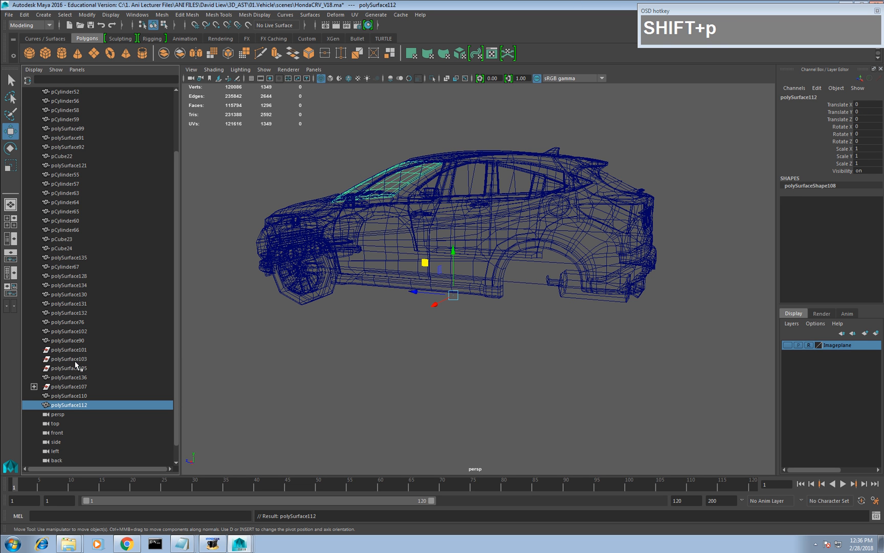
# Expand the polySurface107 group and unparent polySurface119 and polySurface115 from it.
pyautogui.click(67, 359)
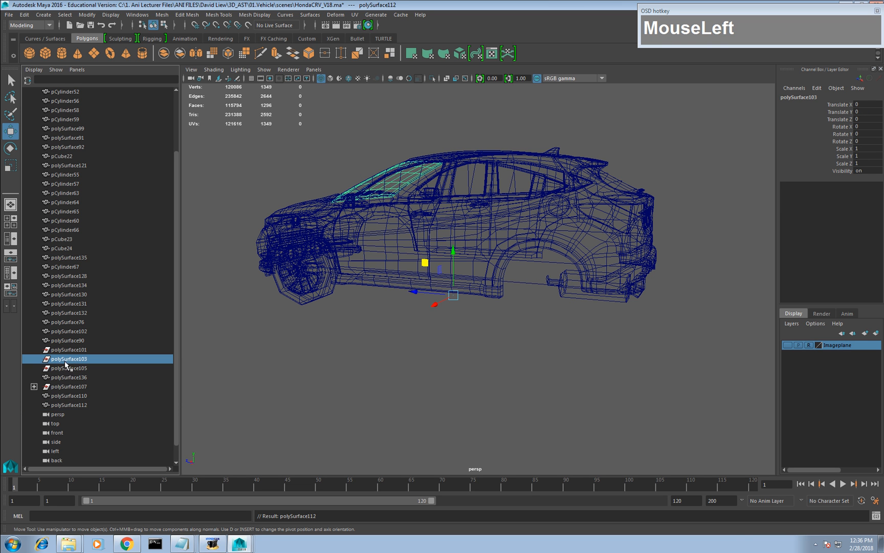
pyautogui.click(34, 386)
pyautogui.click(74, 404)
pyautogui.hotkey('shift', 'p')
pyautogui.click(77, 398)
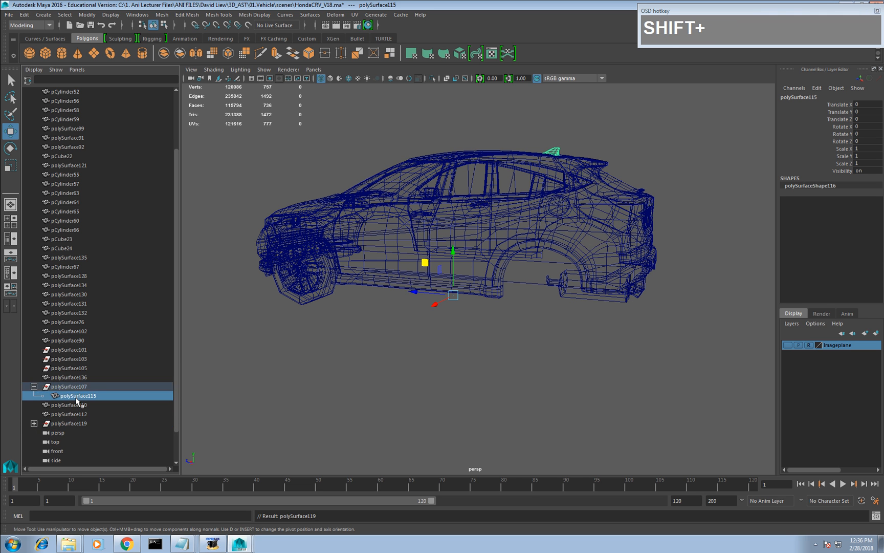
pyautogui.hotkey('shift', 'p')
pyautogui.click(71, 405)
pyautogui.hotkey('shift', 'p')
pyautogui.click(41, 407)
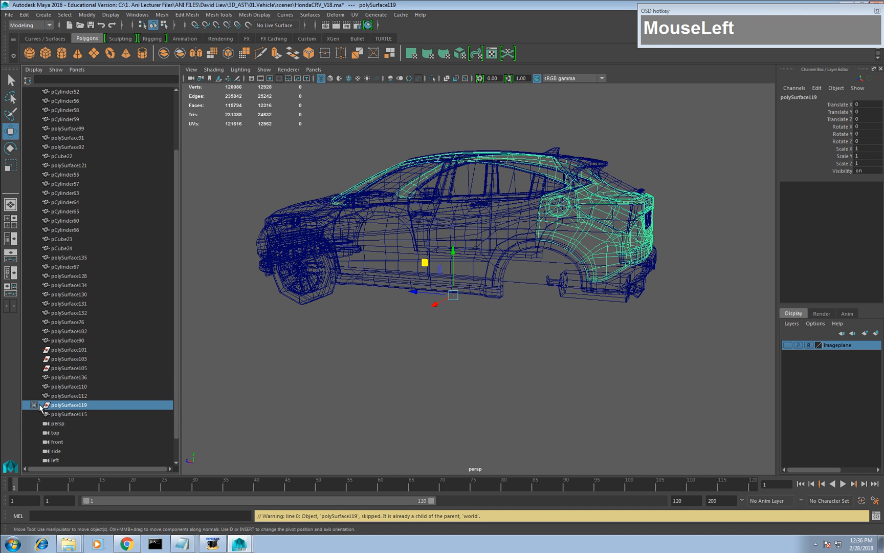
# Unparent polySurface122 from polySurface119 and expand the polySurface122 group.
pyautogui.click(72, 414)
pyautogui.hotkey('shift', 'p')
pyautogui.click(34, 414)
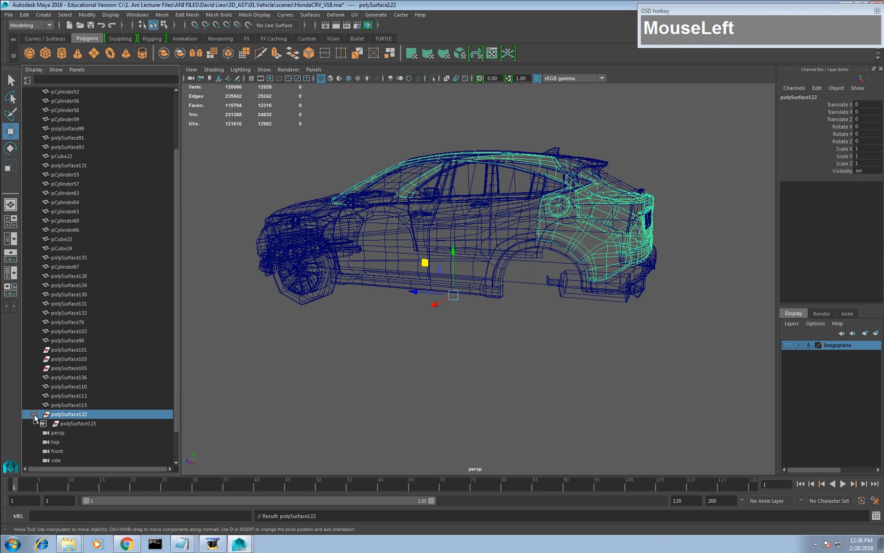
# Expand the polySurface125 group inside polySurface122 and unparent polySurface126 and polySurface127 from it.
pyautogui.click(43, 424)
pyautogui.scroll(-2, 92, 424)
pyautogui.click(82, 381)
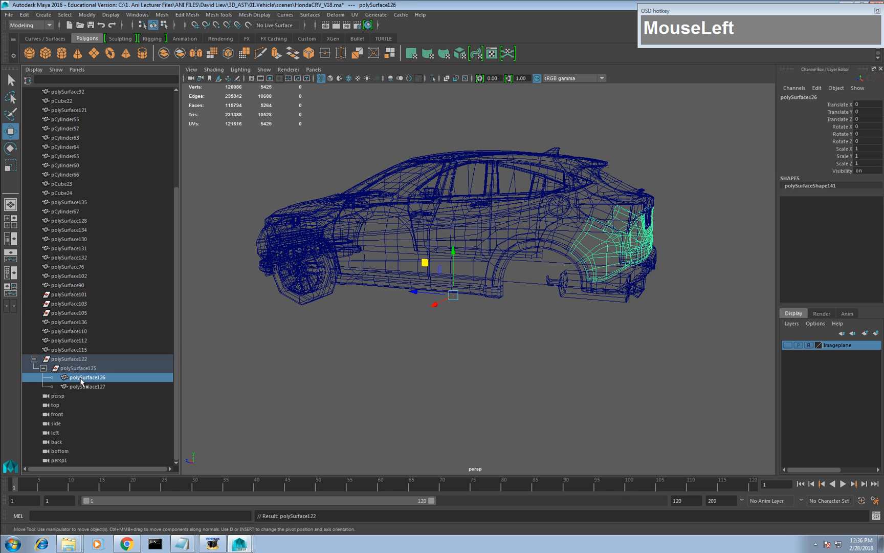
pyautogui.hotkey('shift', 'p')
pyautogui.click(72, 378)
pyautogui.hotkey('shift', 'p')
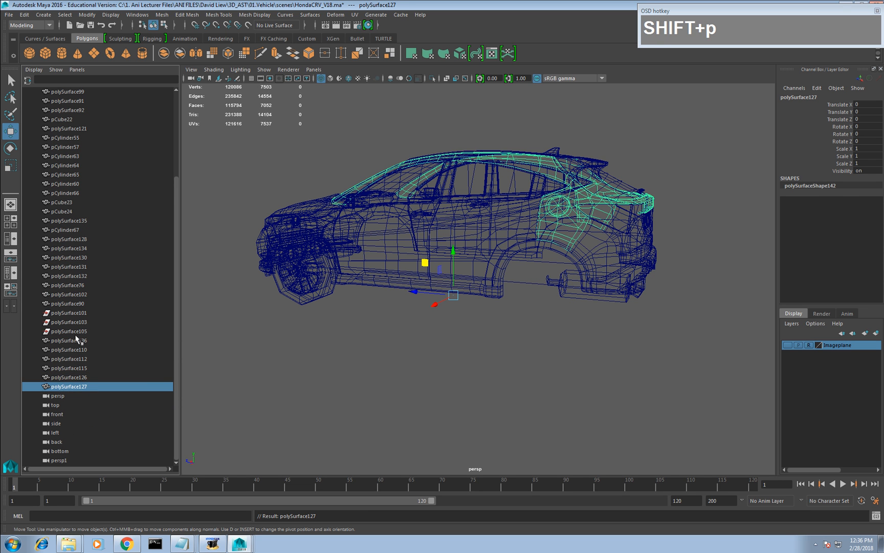
# Delete the empty transforms polySurface101, polySurface103 and polySurface105.
pyautogui.click(75, 334)
pyautogui.keyDown('shift'); pyautogui.click(79, 314); pyautogui.keyUp('shift')
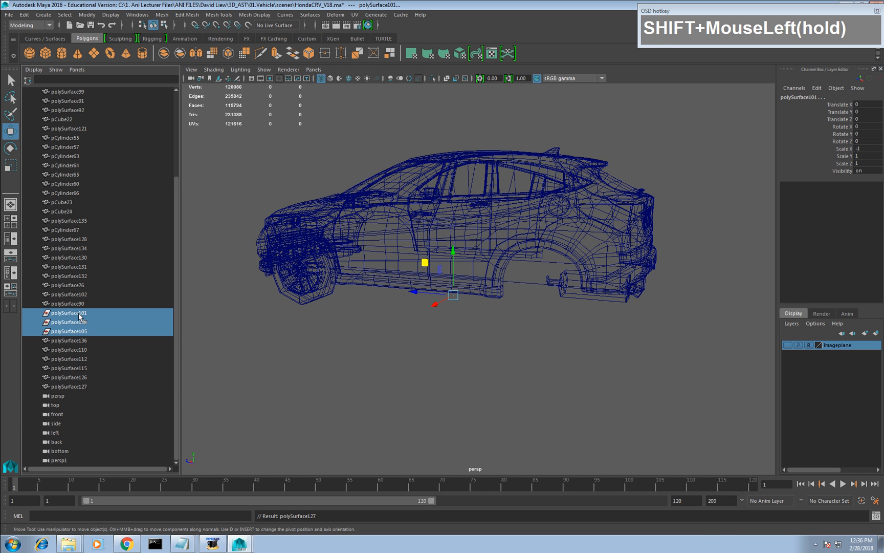
pyautogui.press('Delete')
# Expand the polySurface2 hierarchy through polySurface5, polySurface7, polySurface9 and polySurface11 down to the children of polySurface14.
pyautogui.scroll(3, 80, 316)
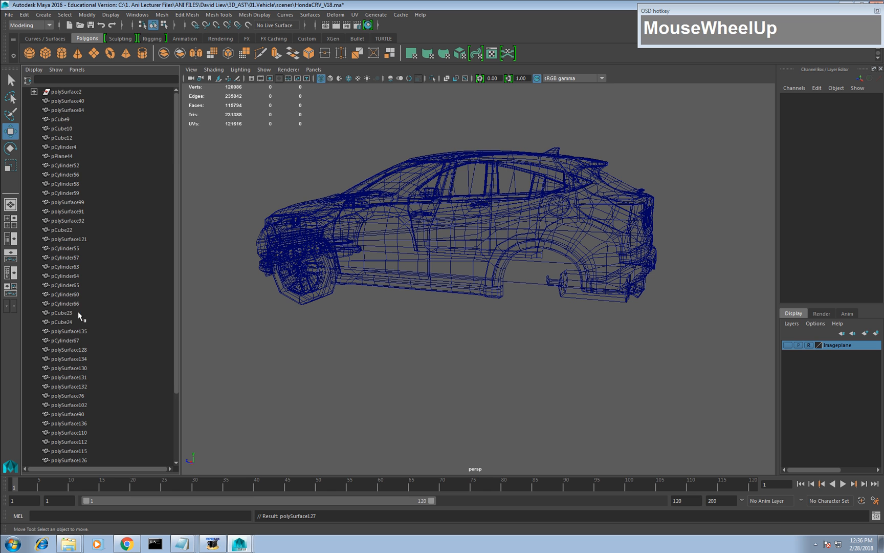
pyautogui.click(33, 92)
pyautogui.click(43, 100)
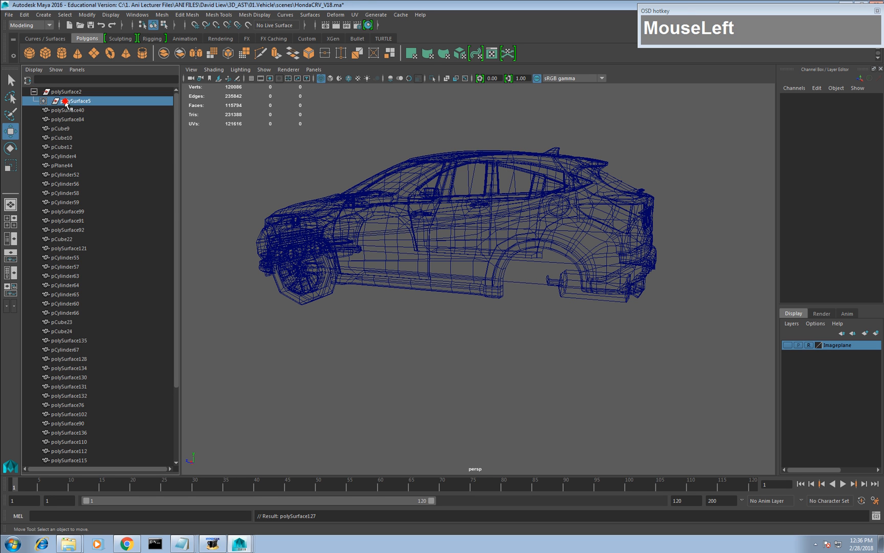
pyautogui.click(77, 110)
pyautogui.click(52, 110)
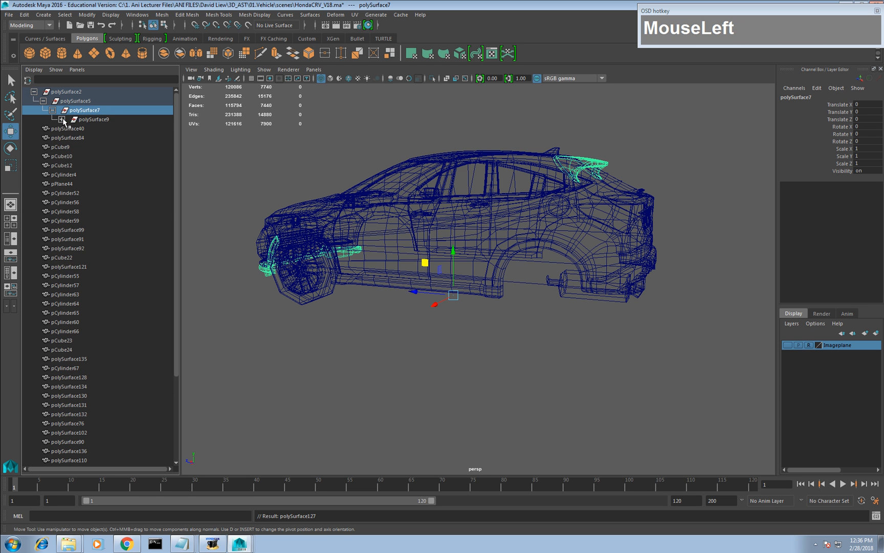
pyautogui.click(62, 119)
pyautogui.click(71, 129)
pyautogui.click(80, 138)
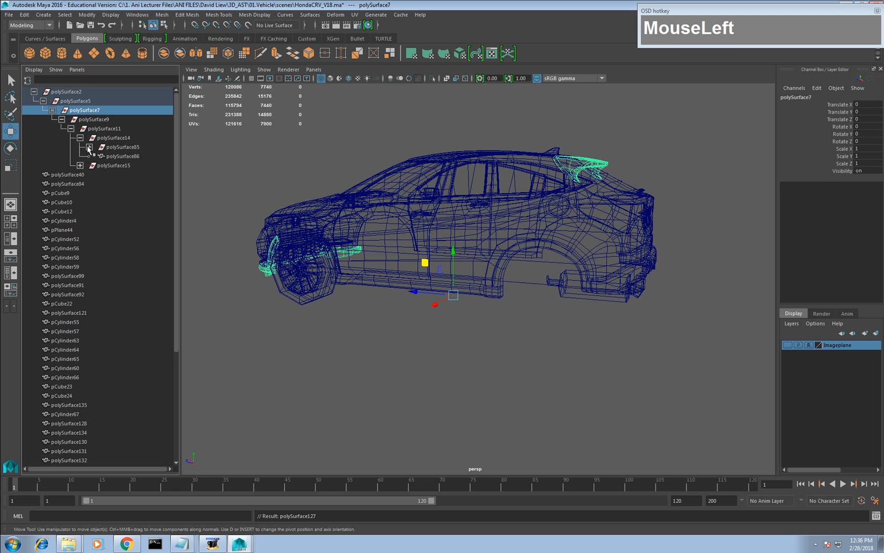
# Expand polySurface85 and unparent polySurface87 and polySurface88 from it, along with polySurface86 from polySurface14.
pyautogui.click(89, 147)
pyautogui.click(121, 158)
pyautogui.keyDown('shift'); pyautogui.click(126, 166); pyautogui.keyUp('shift')
pyautogui.keyDown('shift'); pyautogui.click(132, 174); pyautogui.keyUp('shift')
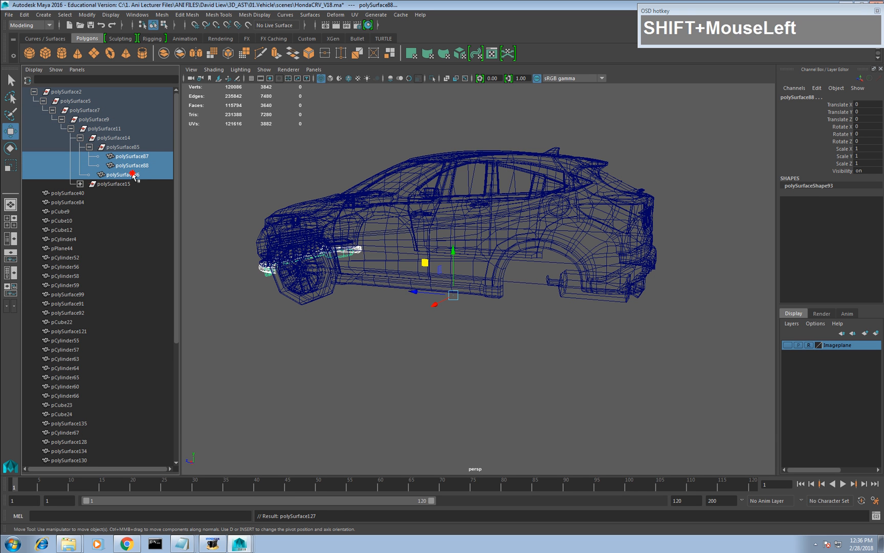
pyautogui.hotkey('shift', 'p')
# Expand the polySurface15 hierarchy through polySurface18, polySurface24 and polySurface28, and unparent polySurface32 from it.
pyautogui.click(79, 137)
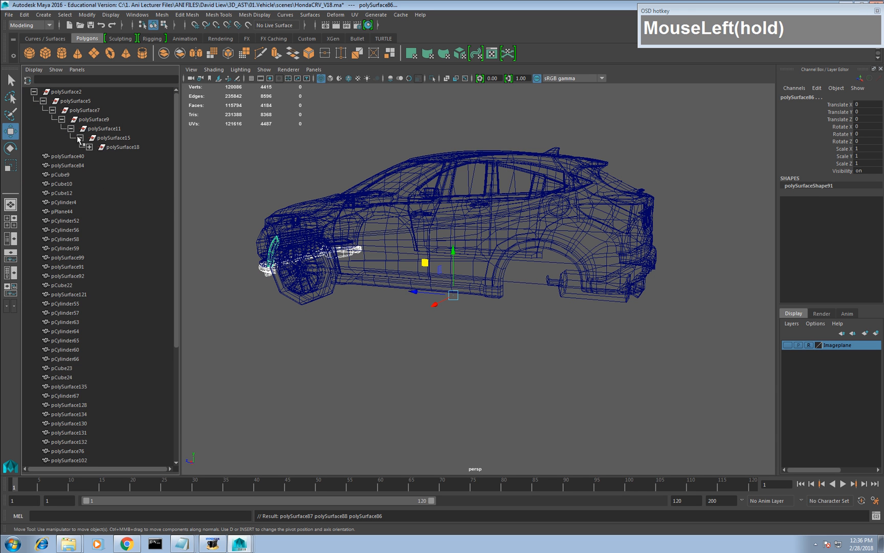
pyautogui.click(90, 147)
pyautogui.click(98, 156)
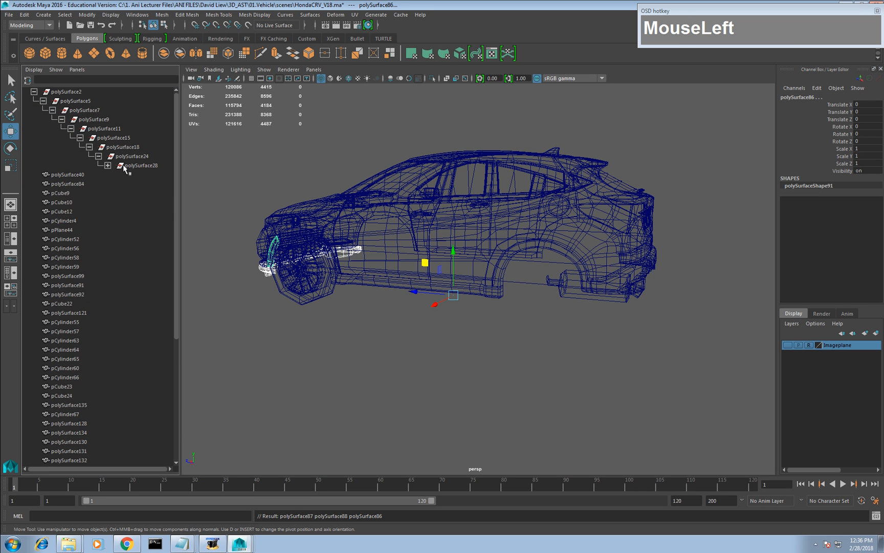
pyautogui.click(108, 166)
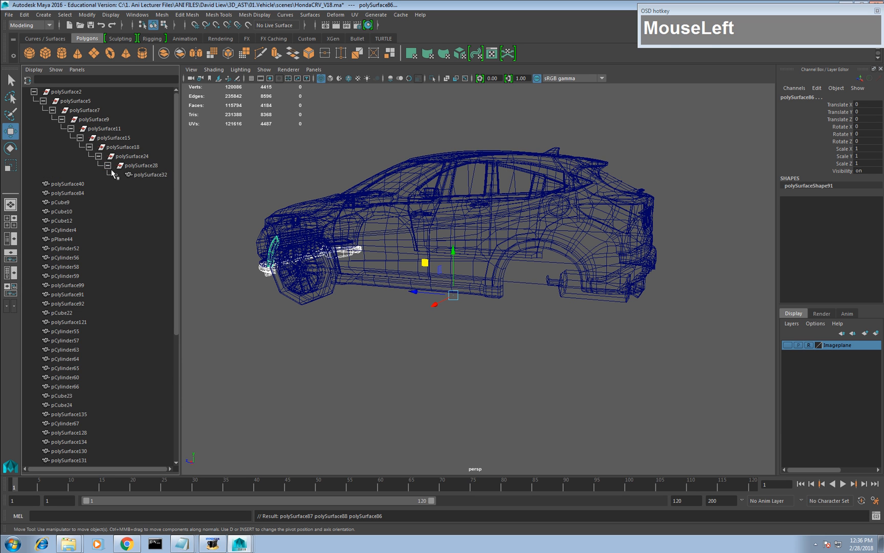
pyautogui.click(138, 177)
pyautogui.hotkey('shift', 'p')
# Check which car parts polySurface86, polySurface88, polySurface87 and polySurface127 are by selecting each in turn.
pyautogui.scroll(1, 118, 192)
pyautogui.scroll(-4, 118, 192)
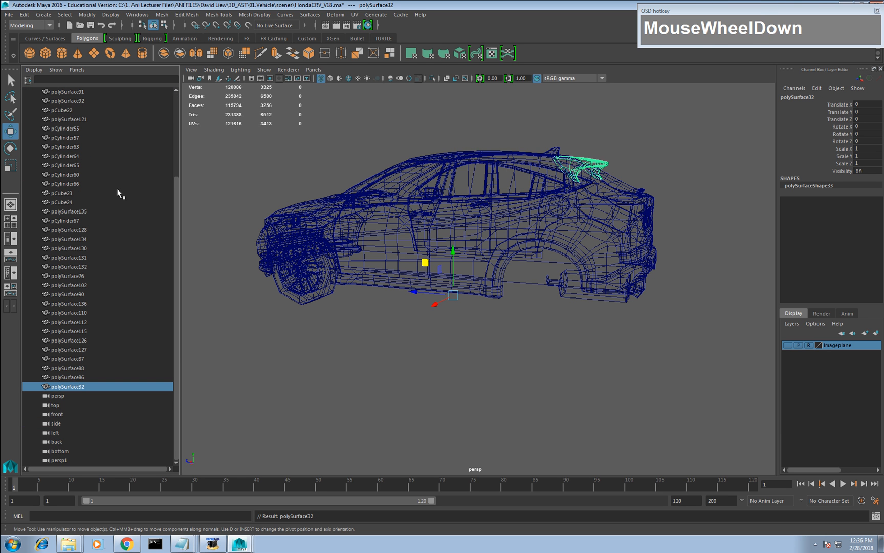
pyautogui.click(74, 377)
pyautogui.click(74, 367)
pyautogui.click(74, 358)
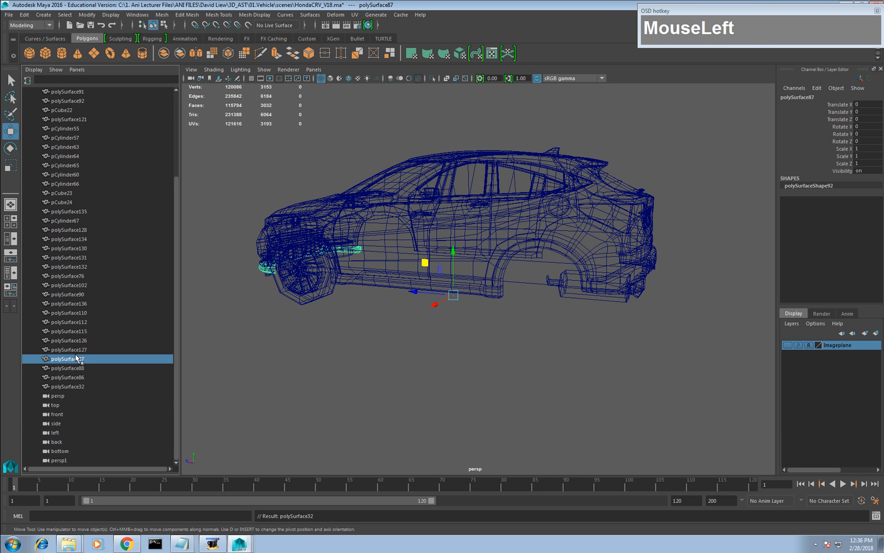
pyautogui.click(75, 349)
pyautogui.scroll(4, 79, 228)
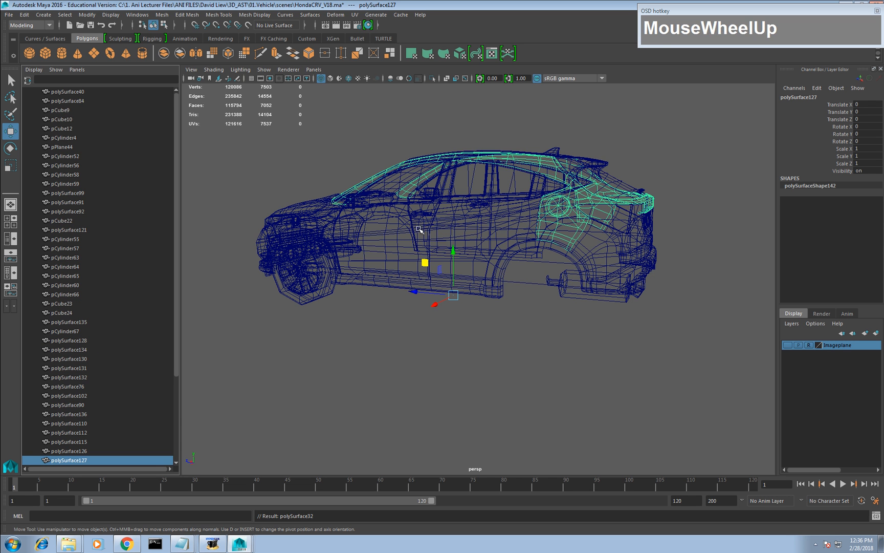
pyautogui.keyDown('alt'); pyautogui.moveTo(416, 226); pyautogui.dragTo(492, 280); pyautogui.keyUp('alt')
# Delete all construction history in the scene.
pyautogui.click(43, 15)
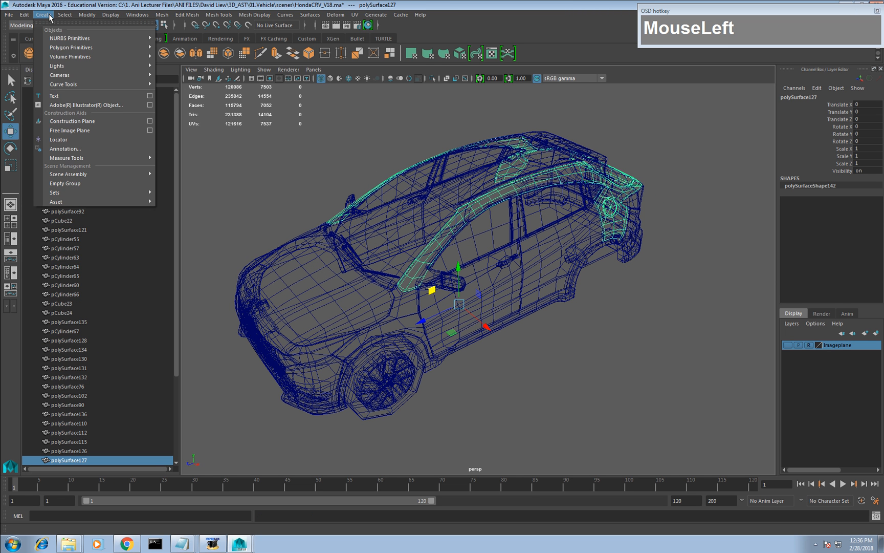
pyautogui.moveTo(65, 14)
pyautogui.moveTo(24, 14)
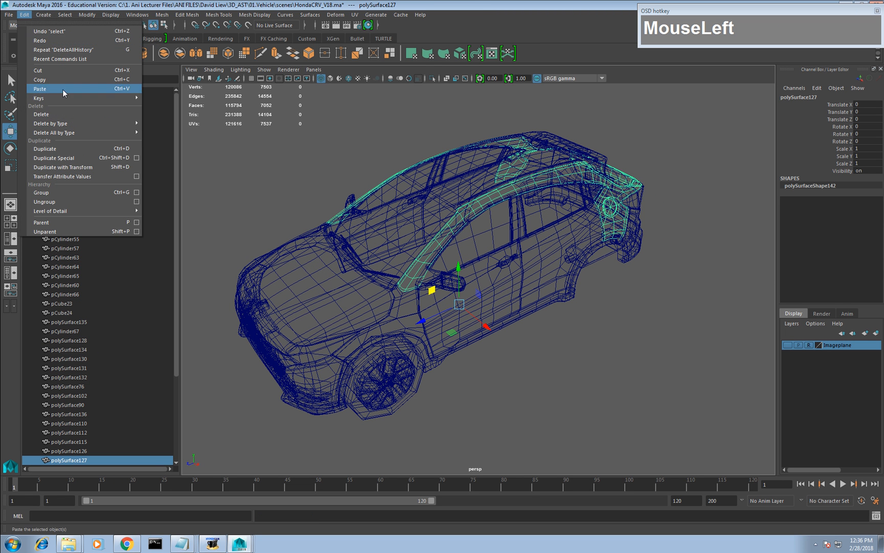
pyautogui.moveTo(66, 132)
pyautogui.click(156, 141)
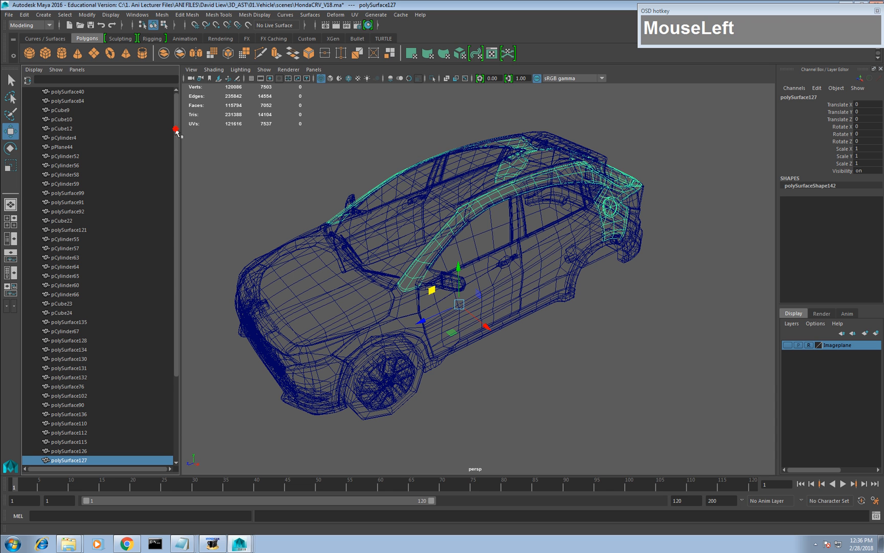
# Switch to the Clean up step checklist in Notepad and move its window clear of the edge to read it.
pyautogui.hotkey('alt', 'Tab')
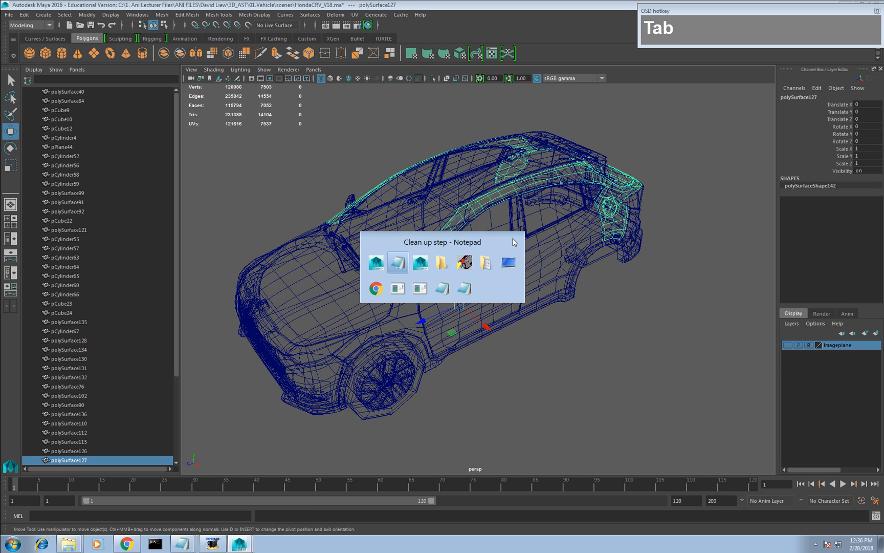
pyautogui.click(409, 268)
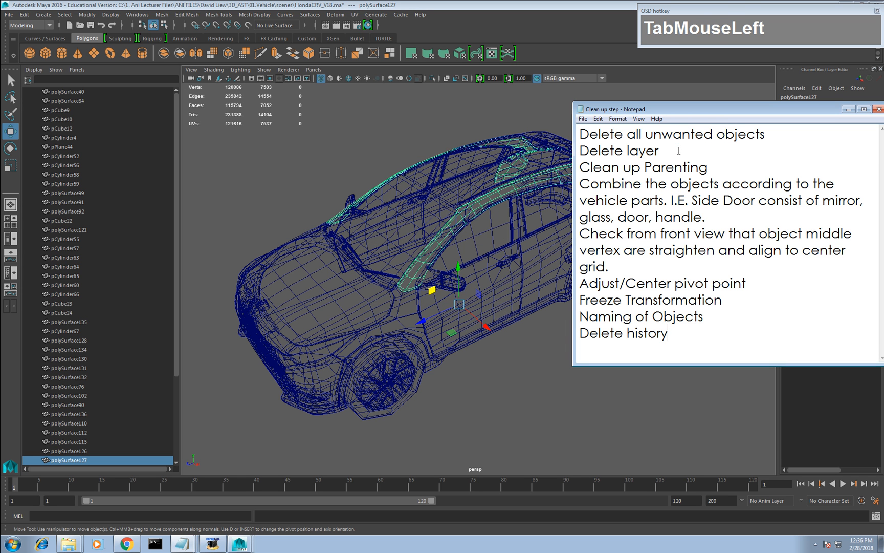
pyautogui.moveTo(725, 110); pyautogui.dragTo(494, 107)
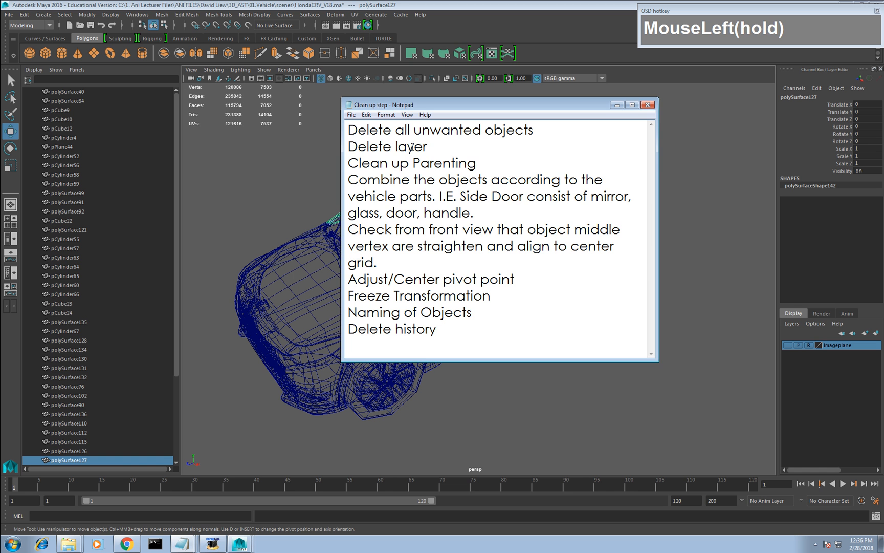
# Return to Maya, make the Imageplane layer visible and turn off its Reference display type.
pyautogui.click(815, 347)
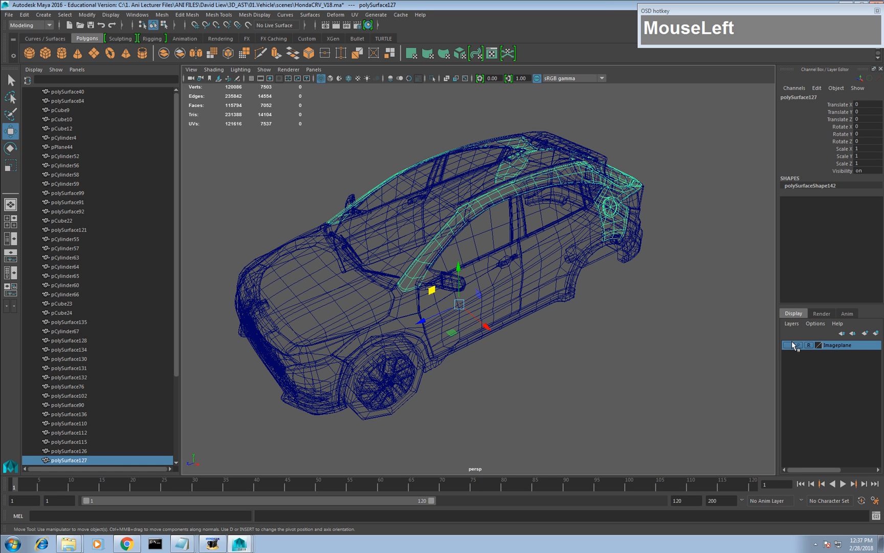
pyautogui.scroll(-3, 661, 332)
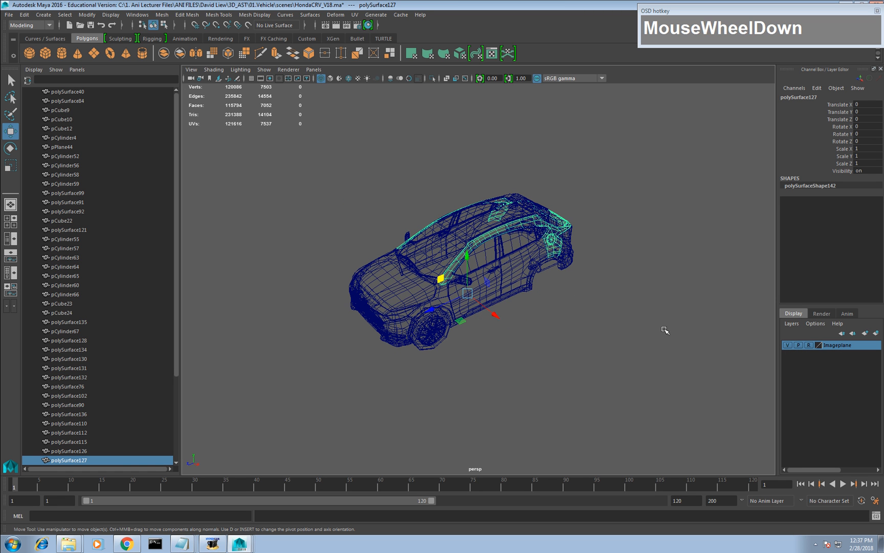
pyautogui.click(806, 344)
pyautogui.keyDown('alt'); pyautogui.moveTo(460, 112); pyautogui.dragTo(624, 282); pyautogui.keyUp('alt')
pyautogui.scroll(2, 624, 282)
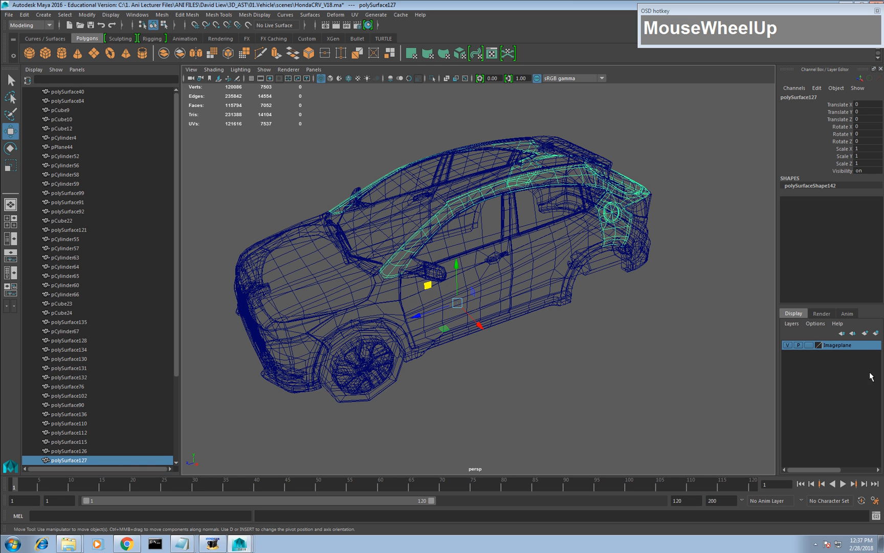
# Try deleting the Imageplane layer, and add the selected polySurface127 to the restored layer.
pyautogui.rightClick(840, 351)
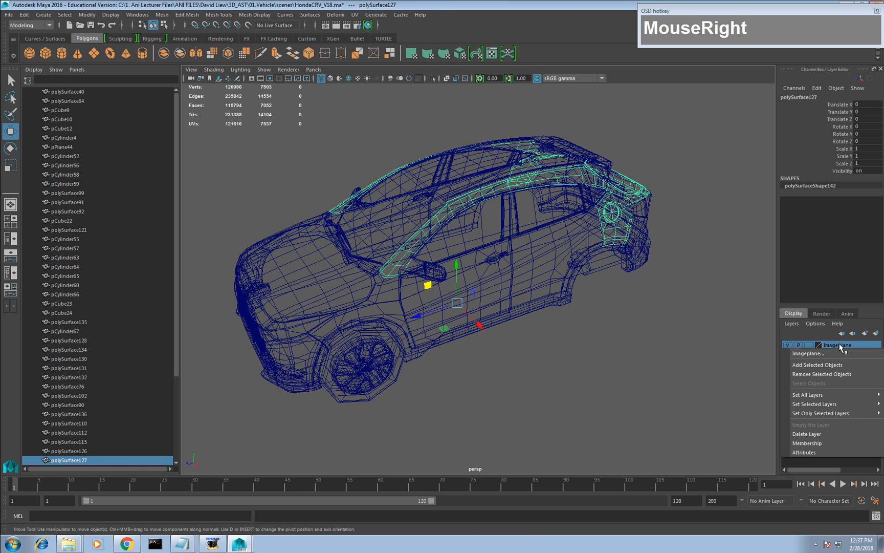
pyautogui.click(830, 433)
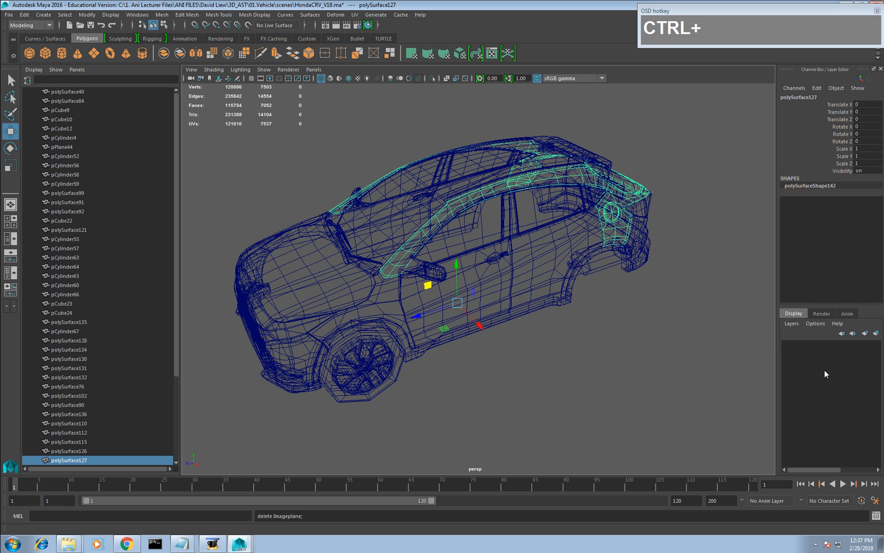
pyautogui.hotkey('ctrl', 'z')
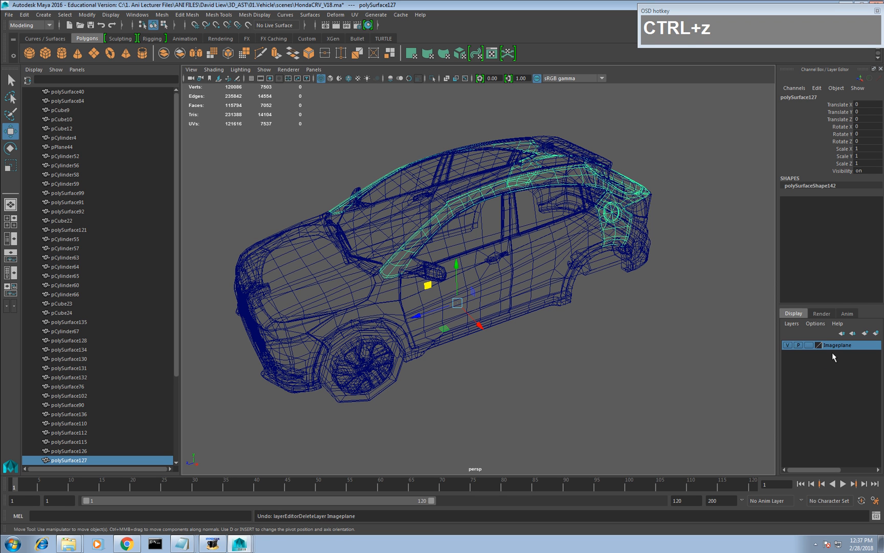
pyautogui.rightClick(831, 346)
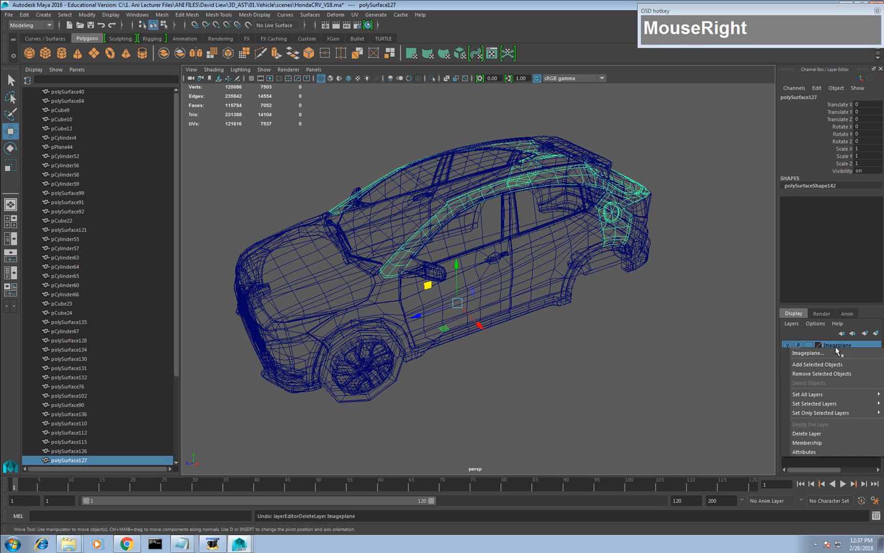
pyautogui.click(814, 364)
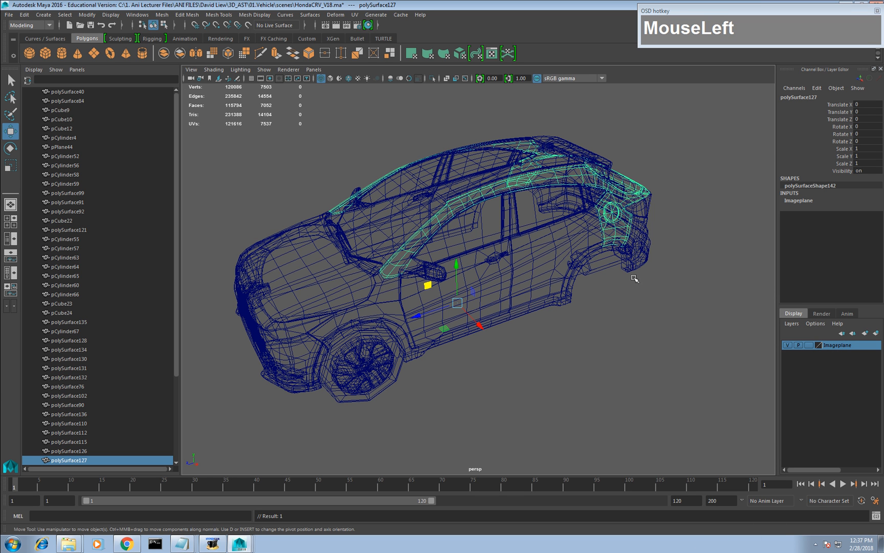
# Select all of the car's geometry, delete the Imageplane layer and clear the selection.
pyautogui.moveTo(684, 120); pyautogui.dragTo(205, 419)
pyautogui.rightClick(834, 346)
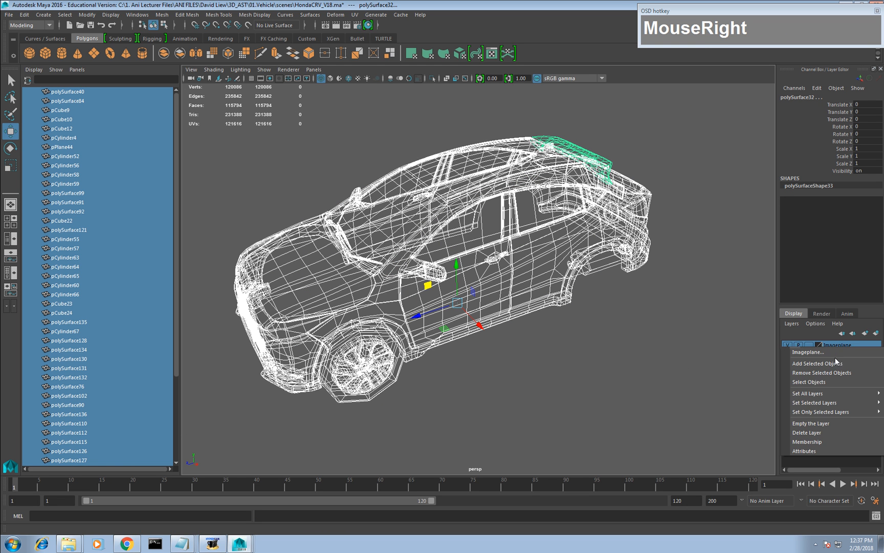
pyautogui.click(822, 433)
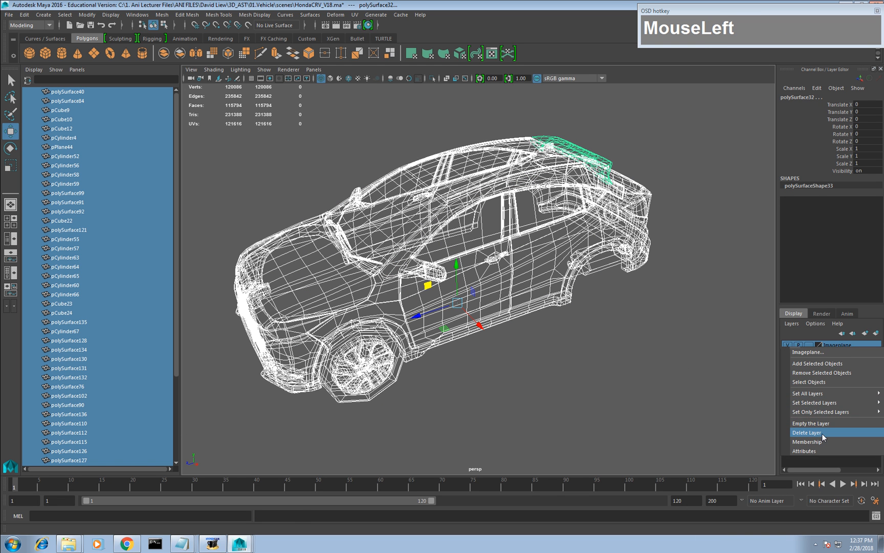
pyautogui.click(607, 346)
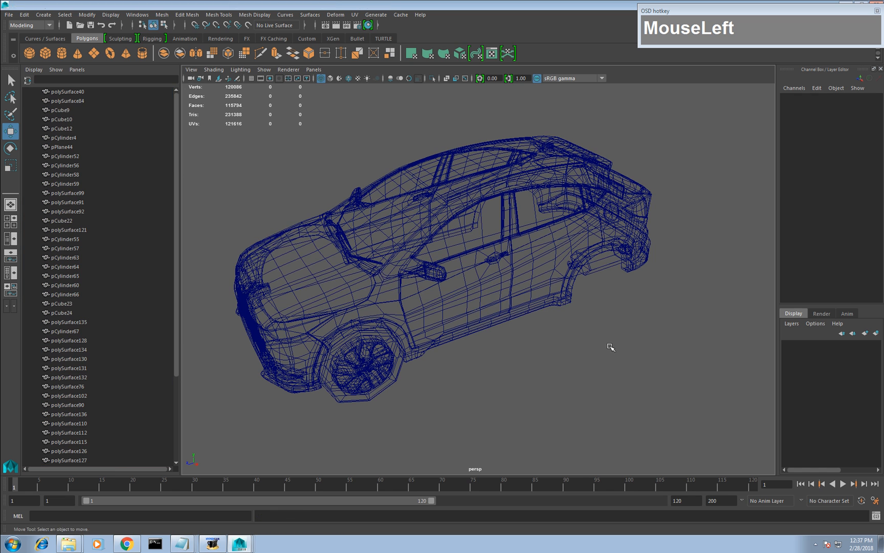
# Show all hidden objects in the scene and select all of the car's geometry.
pyautogui.click(111, 14)
pyautogui.moveTo(123, 82)
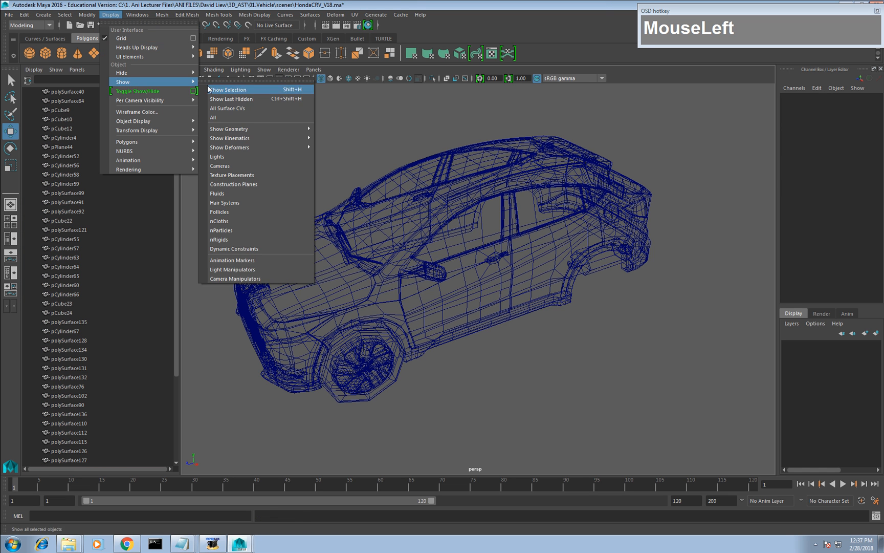
pyautogui.click(239, 119)
pyautogui.scroll(-5, 377, 196)
pyautogui.keyDown('alt'); pyautogui.moveTo(458, 200); pyautogui.dragTo(421, 199); pyautogui.keyUp('alt')
pyautogui.scroll(5, 466, 229)
pyautogui.keyDown('alt'); pyautogui.moveTo(421, 200); pyautogui.dragTo(720, 318, button='right'); pyautogui.keyUp('alt')
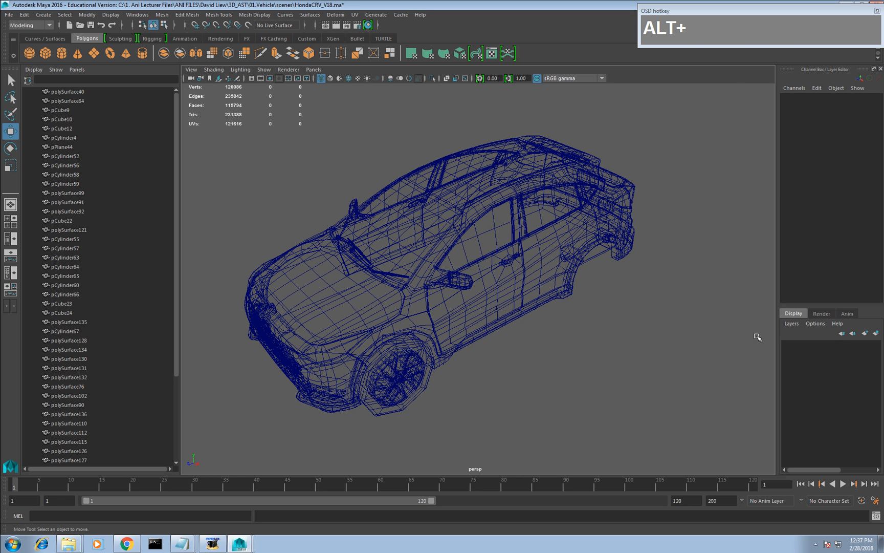
pyautogui.moveTo(665, 119); pyautogui.dragTo(225, 439)
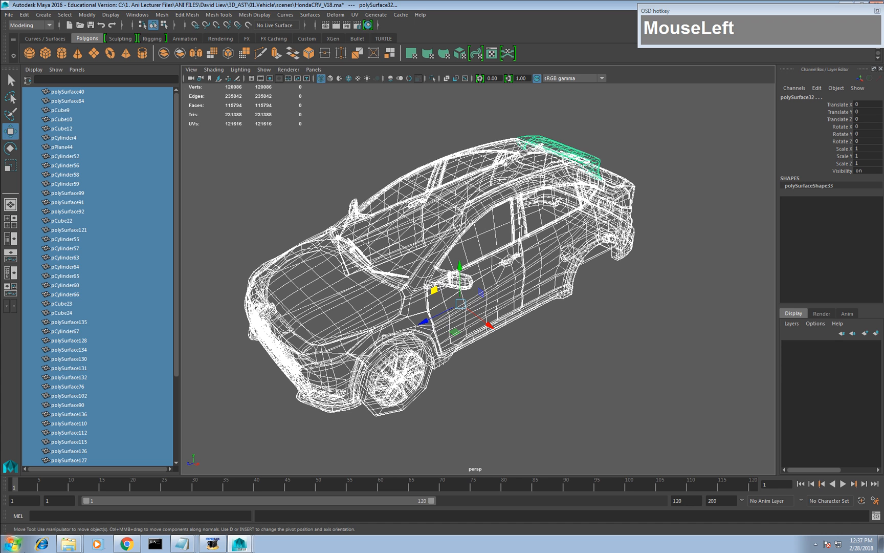
# Clear the selection, switch to the Clean up step checklist in Notepad and review the Clean up Parenting item.
pyautogui.click(551, 404)
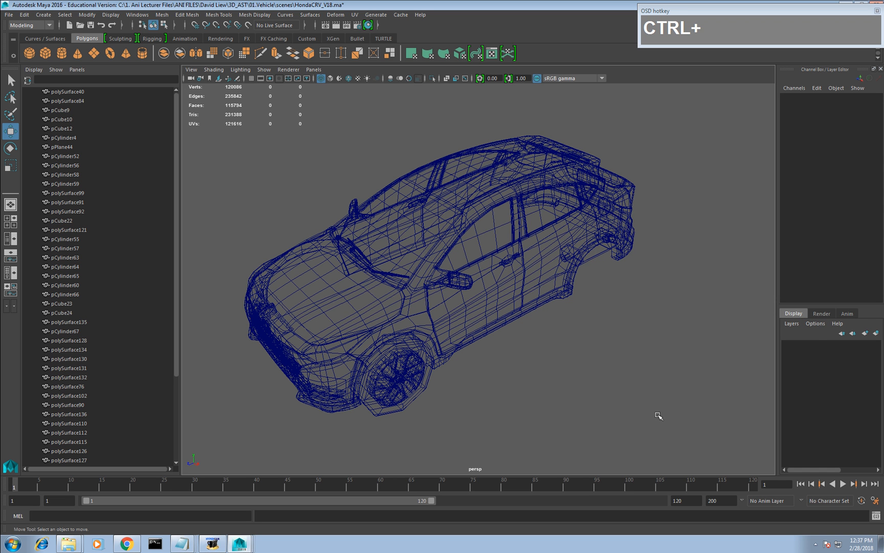
pyautogui.hotkey('alt', 'Tab')
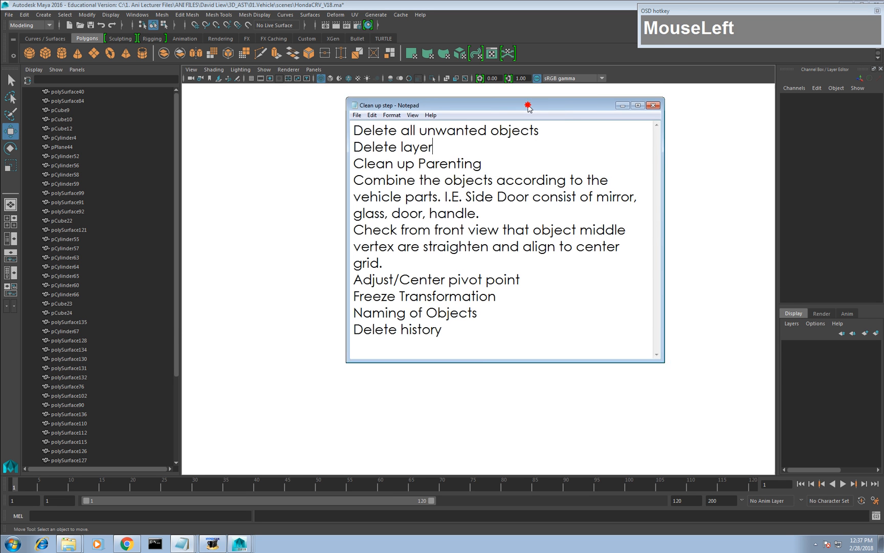
pyautogui.moveTo(520, 105); pyautogui.dragTo(742, 92)
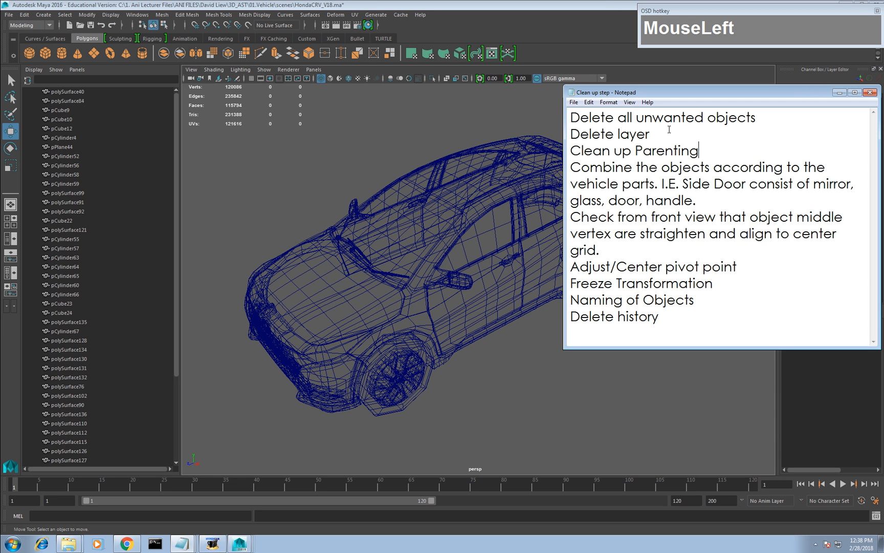
pyautogui.click(671, 130)
# Return to Maya, test-rotate the front wiper's round base pCylinder58 on its own and undo the rotation.
pyautogui.middleClick(437, 270)
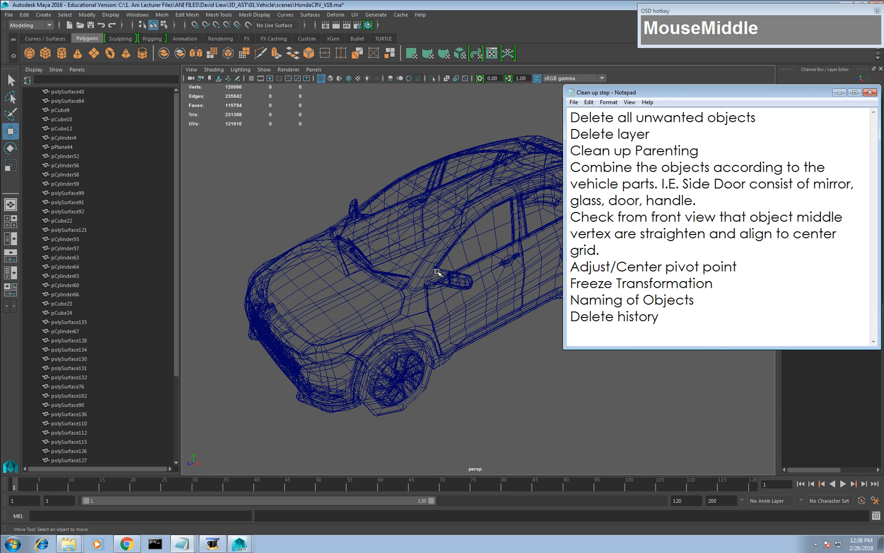
pyautogui.click(445, 304)
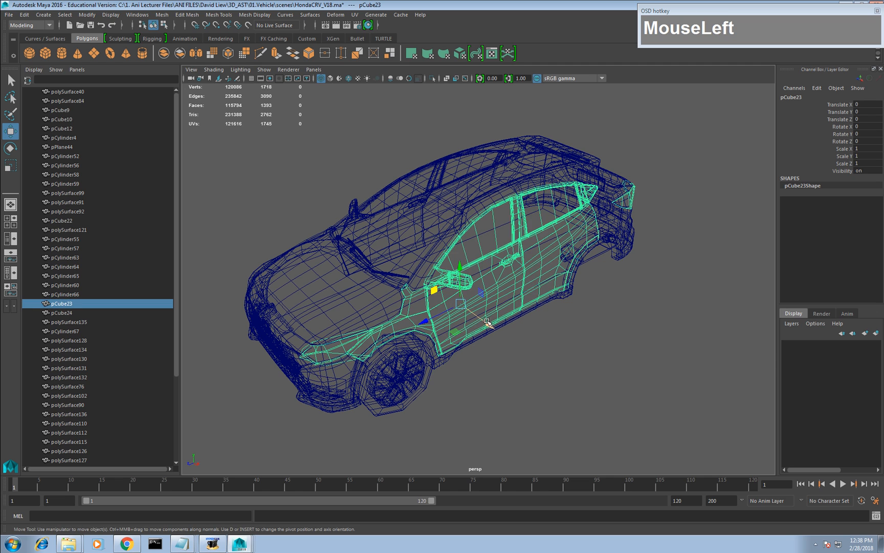
pyautogui.keyDown('alt'); pyautogui.moveTo(487, 323); pyautogui.dragTo(461, 307); pyautogui.keyUp('alt')
pyautogui.keyDown('alt'); pyautogui.scroll(10, 383, 369); pyautogui.keyUp('alt')
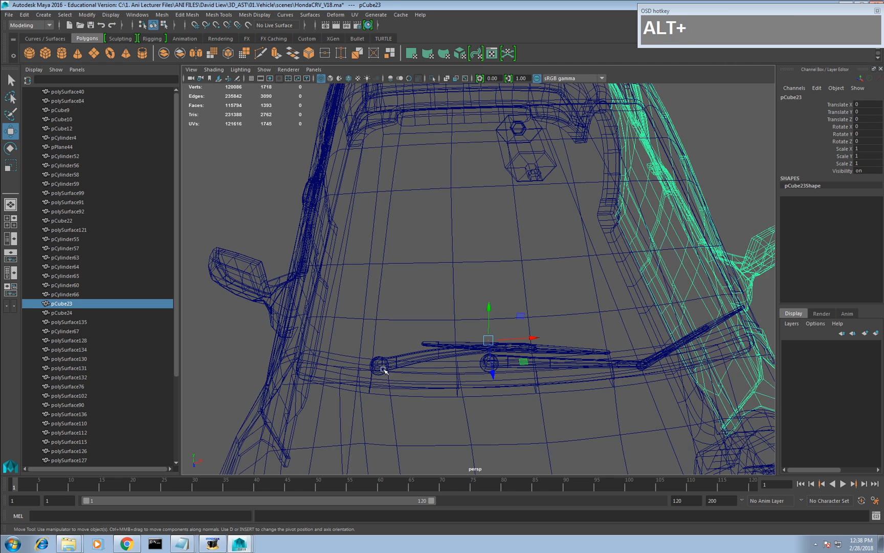
pyautogui.click(379, 373)
pyautogui.keyDown('alt'); pyautogui.moveTo(389, 363); pyautogui.dragTo(392, 309, button='right'); pyautogui.keyUp('alt')
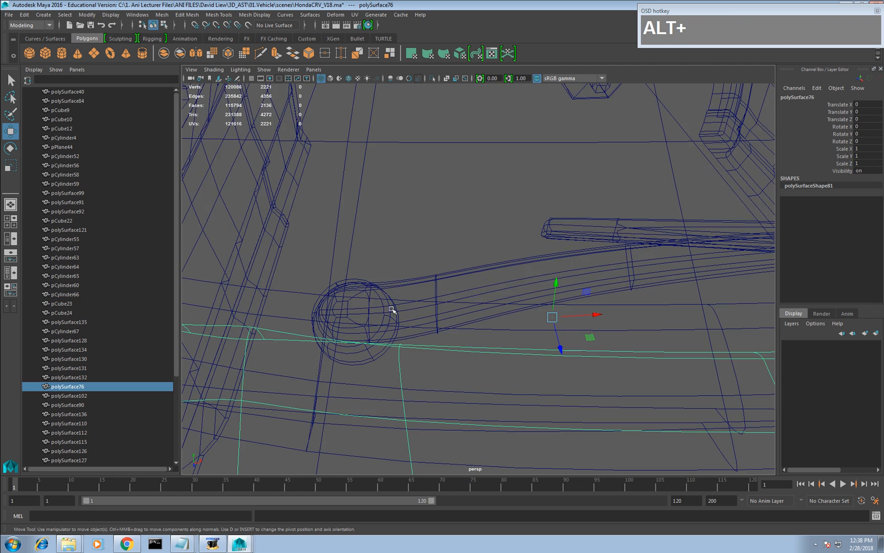
pyautogui.click(336, 284)
pyautogui.keyDown('alt'); pyautogui.moveTo(337, 285); pyautogui.dragTo(408, 249, button='right'); pyautogui.keyUp('alt')
pyautogui.hotkey('alt', 'e')
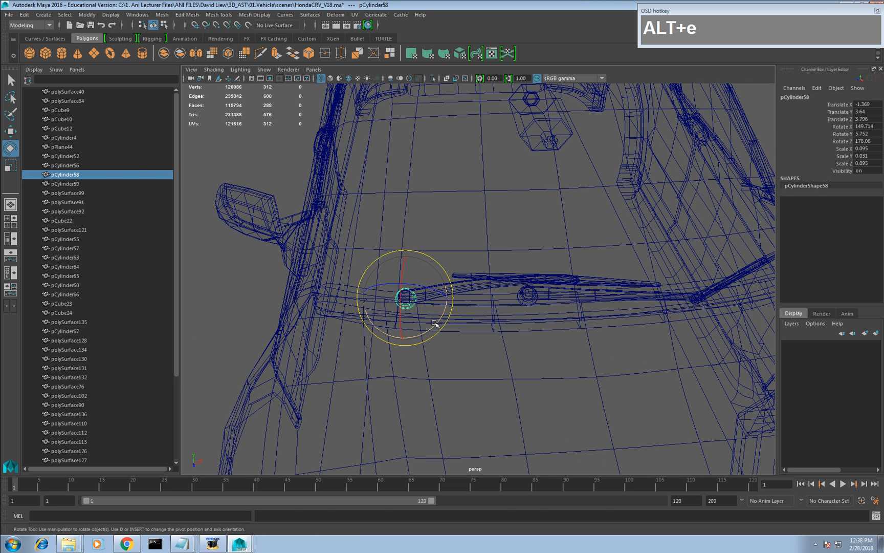
pyautogui.moveTo(436, 323); pyautogui.dragTo(454, 276)
pyautogui.hotkey('ctrl', 'z')
pyautogui.scroll(3, 523, 283)
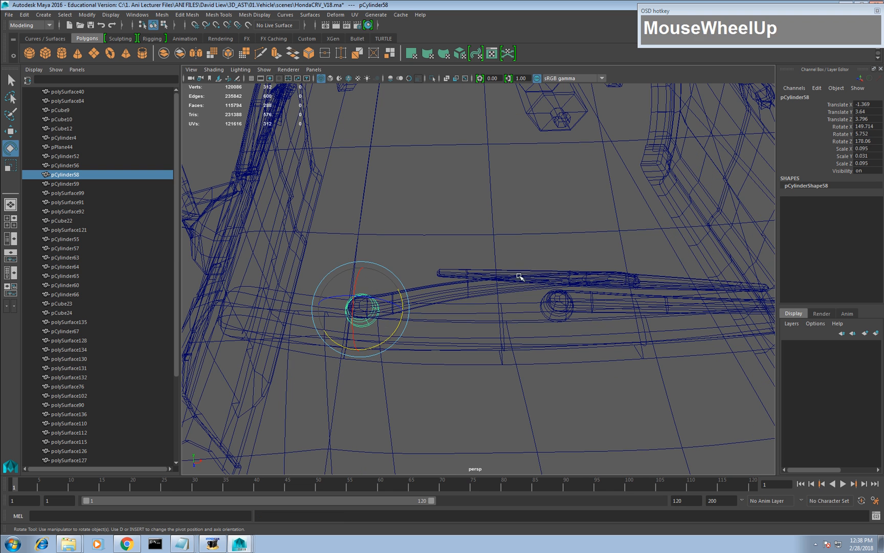
# Parent the front wiper's blade pCylinder63 and arm pCylinder64 to its round base pCylinder58.
pyautogui.click(521, 273)
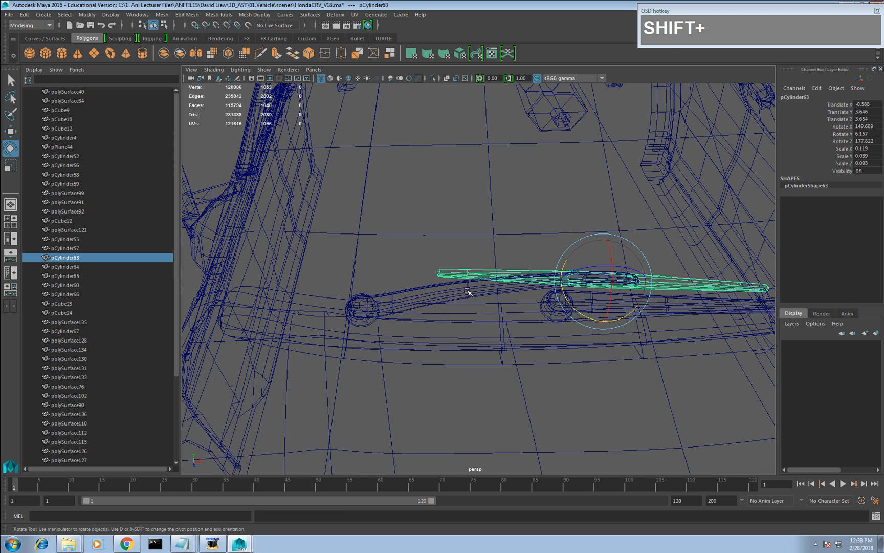
pyautogui.keyDown('shift'); pyautogui.click(468, 291); pyautogui.keyUp('shift')
pyautogui.hotkey('shift', 'q')
pyautogui.keyDown('alt'); pyautogui.moveTo(369, 320); pyautogui.dragTo(377, 316); pyautogui.keyUp('alt')
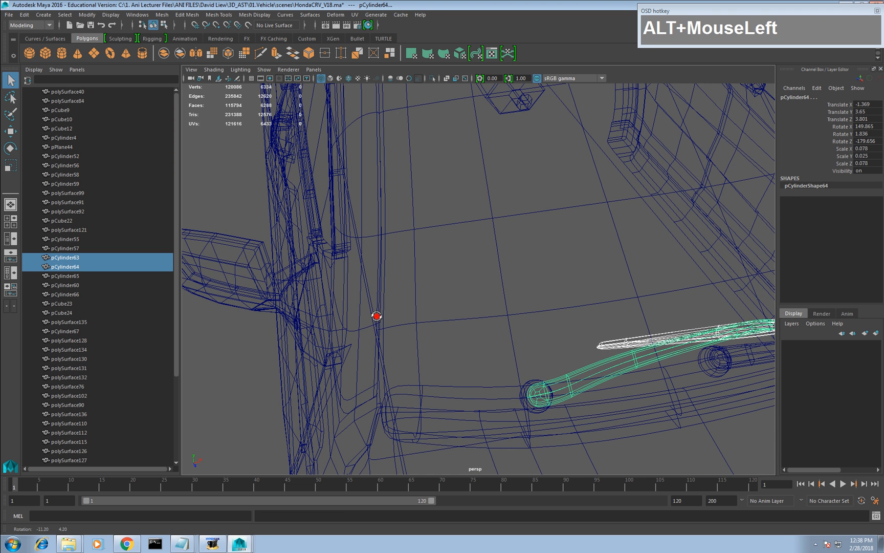
pyautogui.keyDown('shift'); pyautogui.click(533, 385); pyautogui.keyUp('shift')
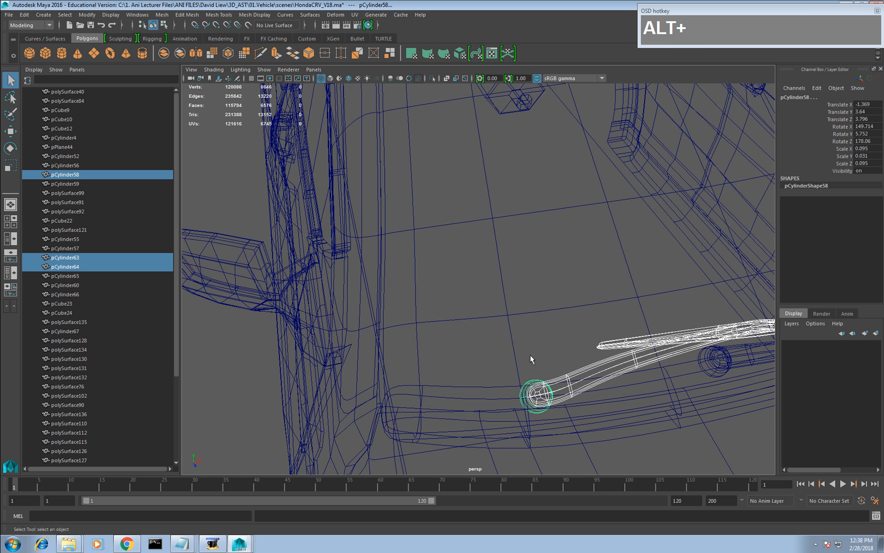
pyautogui.keyDown('alt'); pyautogui.moveTo(532, 385); pyautogui.dragTo(401, 341, button='right'); pyautogui.keyUp('alt')
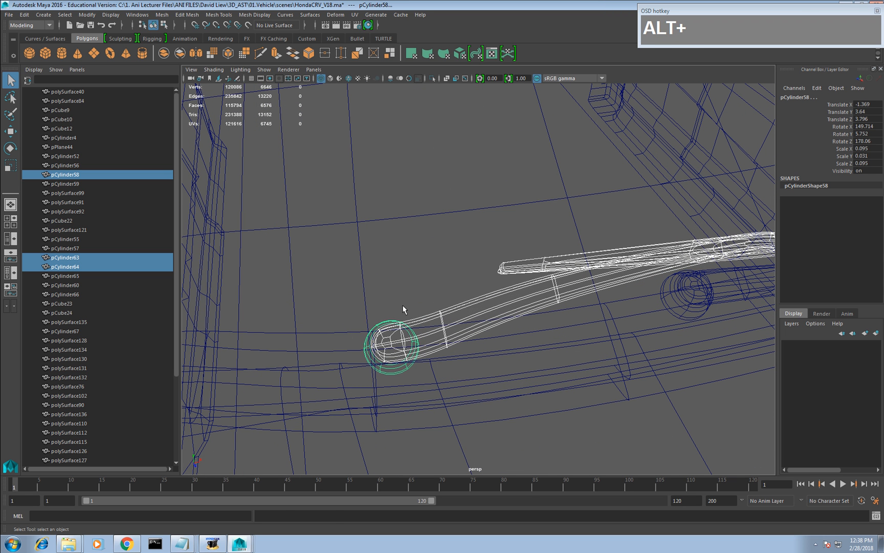
pyautogui.press('p')
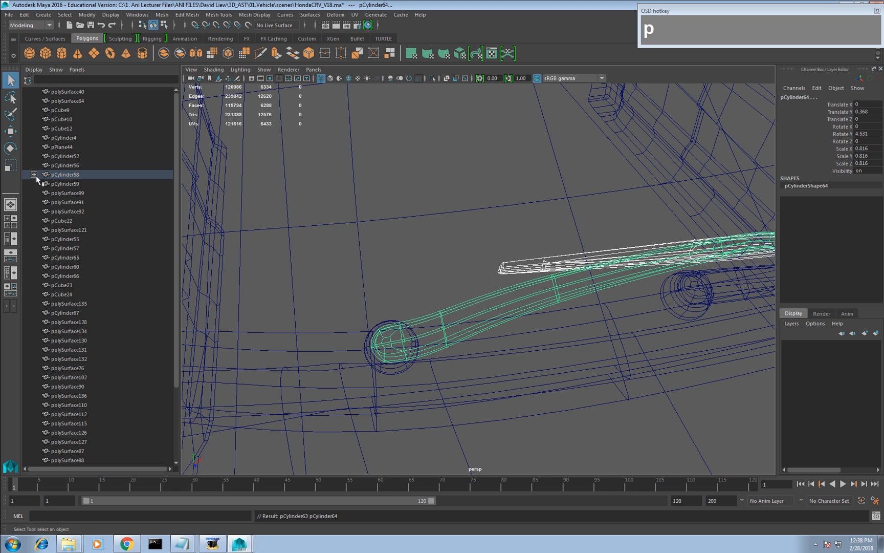
# Test-rotate the parented front wiper from its base pCylinder58 and undo the rotation.
pyautogui.click(385, 320)
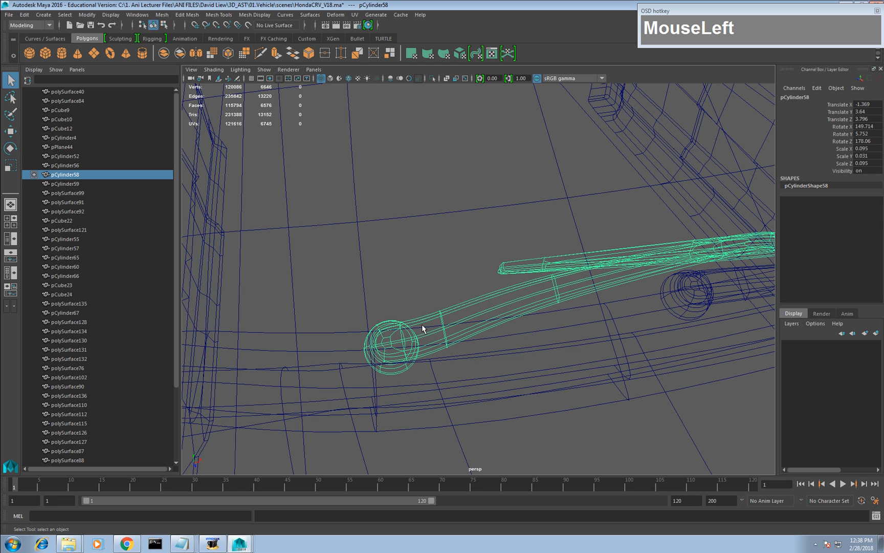
pyautogui.press('e')
pyautogui.moveTo(430, 366); pyautogui.dragTo(396, 348)
pyautogui.press('z')
pyautogui.scroll(-3, 436, 313)
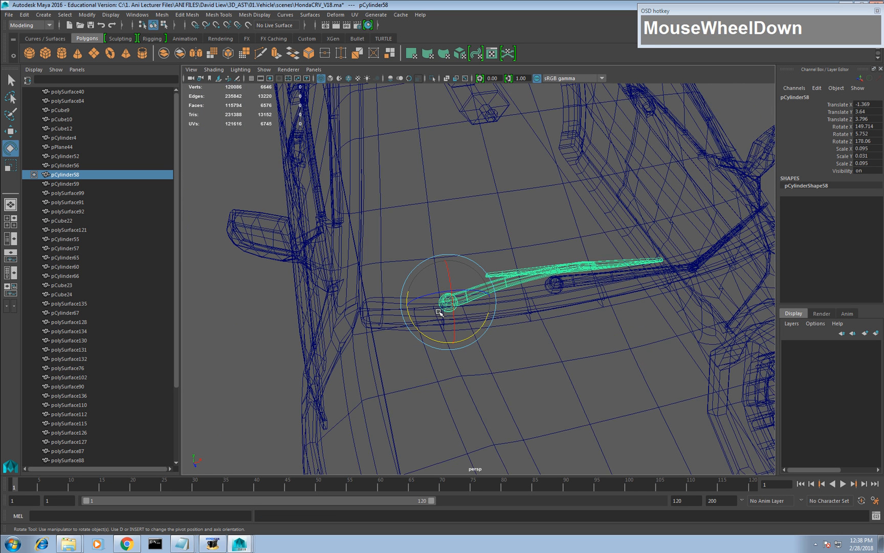
# Parent the second front wiper's parts pCylinder66, pCylinder60 and pCylinder65 to its round base pCylinder59.
pyautogui.moveTo(485, 285)
pyautogui.keyDown('alt'); pyautogui.mouseDown()
pyautogui.moveTo(496, 281)
pyautogui.moveTo(484, 283)
pyautogui.mouseUp(); pyautogui.keyUp('alt')
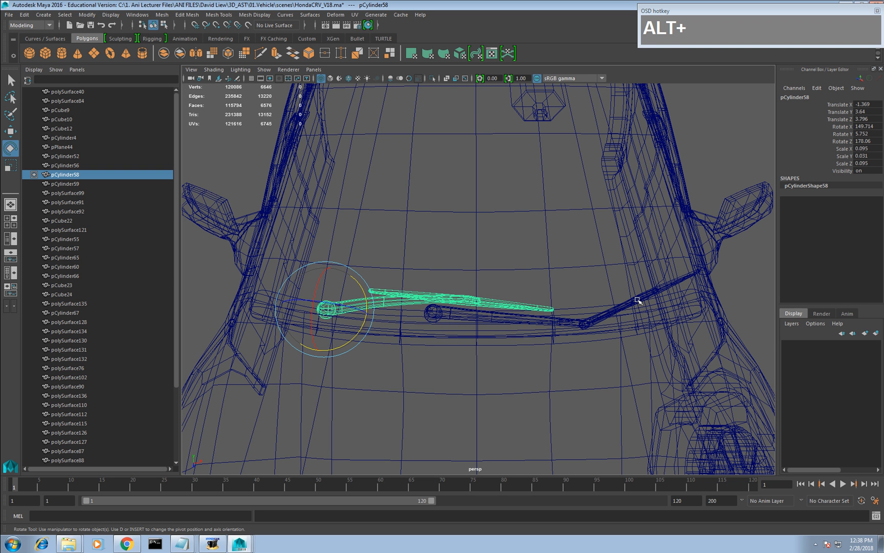
pyautogui.click(670, 288)
pyautogui.keyDown('alt'); pyautogui.moveTo(665, 289); pyautogui.dragTo(629, 310, button='right'); pyautogui.keyUp('alt')
pyautogui.press('q')
pyautogui.keyDown('shift'); pyautogui.click(619, 348); pyautogui.keyUp('shift')
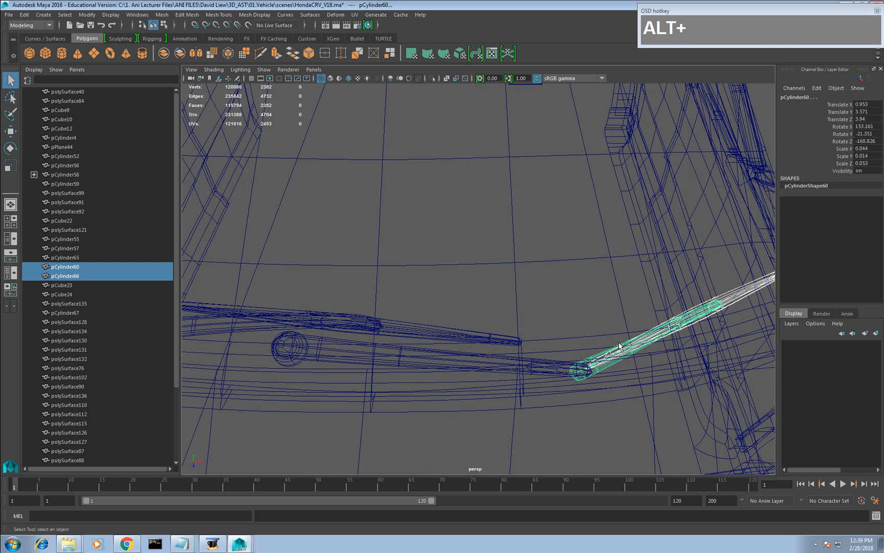
pyautogui.keyDown('alt'); pyautogui.moveTo(619, 348); pyautogui.dragTo(647, 288, button='middle'); pyautogui.keyUp('alt')
pyautogui.keyDown('alt'); pyautogui.moveTo(592, 311); pyautogui.dragTo(558, 313, button='middle'); pyautogui.keyUp('alt')
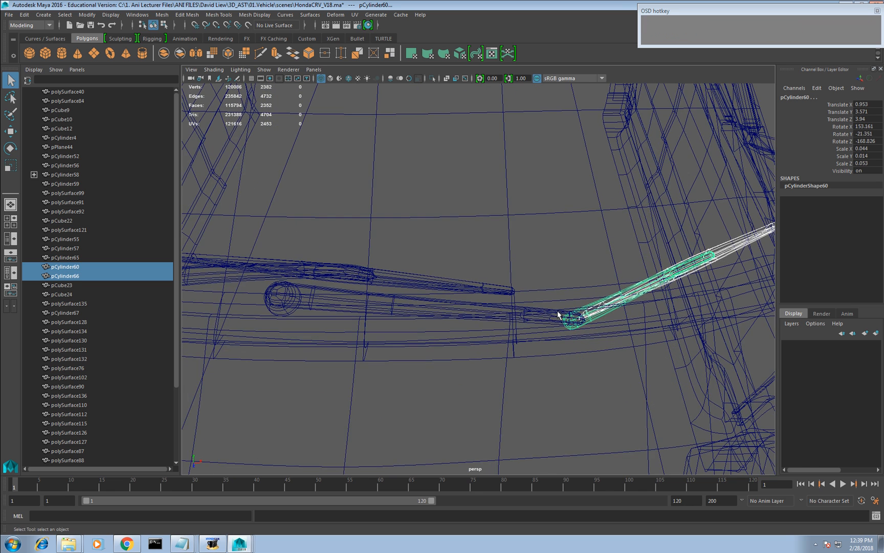
pyautogui.keyDown('shift'); pyautogui.click(415, 301); pyautogui.keyUp('shift')
pyautogui.keyDown('alt'); pyautogui.moveTo(415, 301); pyautogui.dragTo(410, 307, button='right'); pyautogui.keyUp('alt')
pyautogui.keyDown('alt'); pyautogui.moveTo(409, 307); pyautogui.dragTo(402, 311); pyautogui.keyUp('alt')
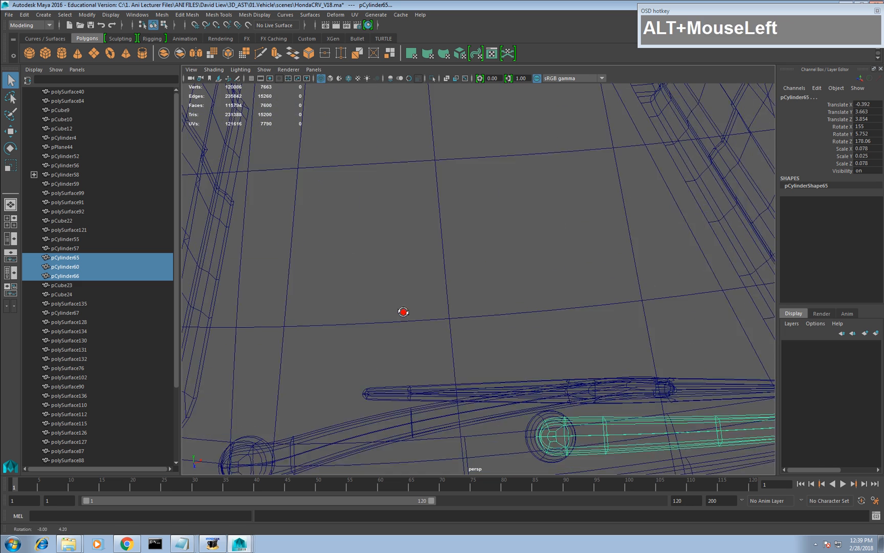
pyautogui.keyDown('alt'); pyautogui.moveTo(403, 310); pyautogui.dragTo(612, 270, button='middle'); pyautogui.keyUp('alt')
pyautogui.keyDown('shift'); pyautogui.click(529, 258); pyautogui.keyUp('shift')
pyautogui.hotkey('alt', 'p')
# Test-rotate the second front wiper from its base pCylinder59 and undo the rotation.
pyautogui.scroll(-3, 509, 286)
pyautogui.keyDown('alt'); pyautogui.moveTo(462, 297); pyautogui.dragTo(429, 329, button='right'); pyautogui.keyUp('alt')
pyautogui.click(421, 306)
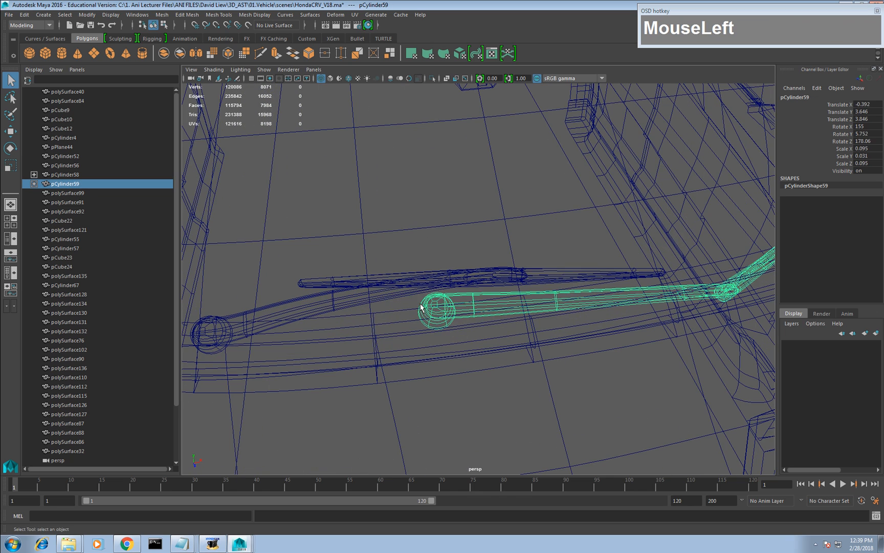
pyautogui.press('e')
pyautogui.moveTo(470, 335); pyautogui.dragTo(471, 322)
pyautogui.hotkey('ctrl', 'z')
# Parent the second front wiper's blade pCylinder66 to its upper arm pCylinder60.
pyautogui.keyDown('alt'); pyautogui.moveTo(527, 279); pyautogui.dragTo(570, 247, button='right'); pyautogui.keyUp('alt')
pyautogui.keyDown('alt'); pyautogui.moveTo(578, 249); pyautogui.dragTo(518, 257, button='middle'); pyautogui.keyUp('alt')
pyautogui.keyDown('alt'); pyautogui.moveTo(518, 257); pyautogui.dragTo(525, 276); pyautogui.keyUp('alt')
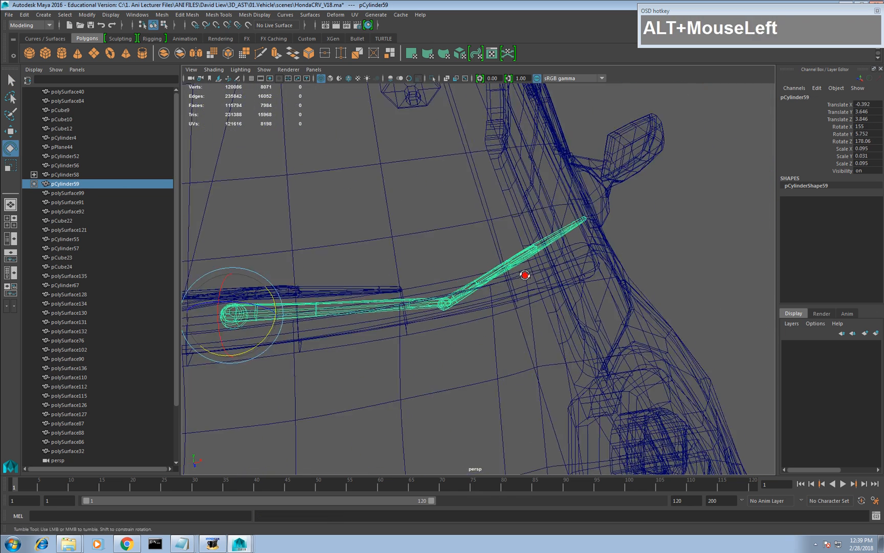
pyautogui.keyDown('alt'); pyautogui.moveTo(525, 277); pyautogui.dragTo(489, 315, button='middle'); pyautogui.keyUp('alt')
pyautogui.click(539, 285)
pyautogui.keyDown('alt'); pyautogui.moveTo(539, 285); pyautogui.dragTo(545, 358, button='right'); pyautogui.keyUp('alt')
pyautogui.keyDown('alt'); pyautogui.moveTo(533, 375); pyautogui.dragTo(552, 321, button='middle'); pyautogui.keyUp('alt')
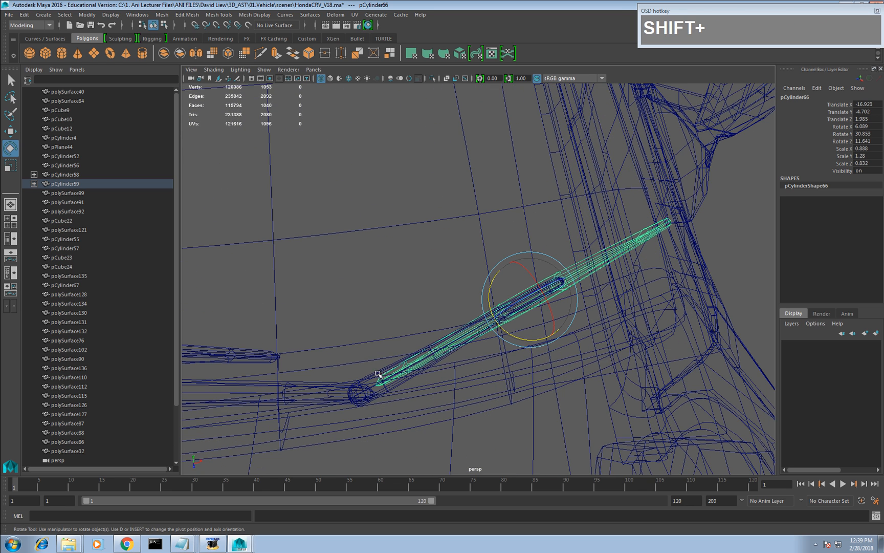
pyautogui.keyDown('shift'); pyautogui.click(378, 377); pyautogui.keyUp('shift')
pyautogui.hotkey('shift', 'p')
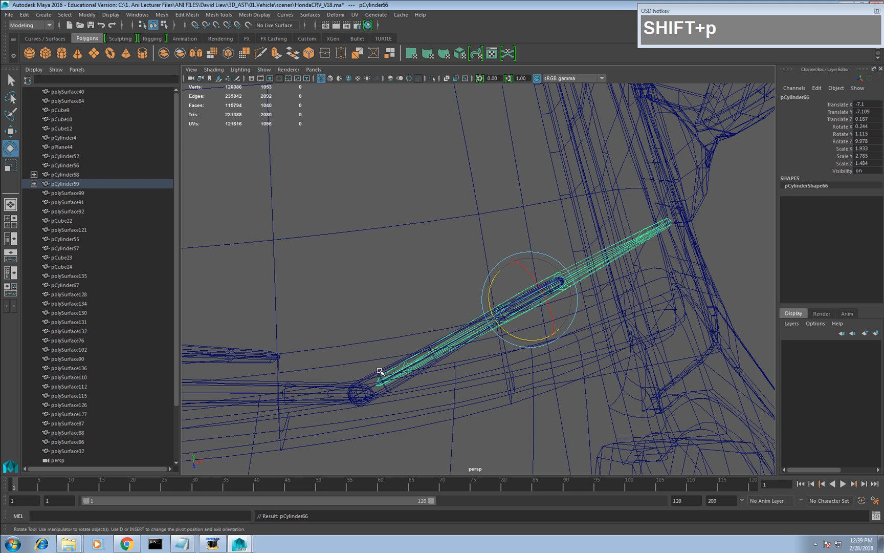
# Test-rotate the upper arm pCylinder60 together with its blade and undo the rotation.
pyautogui.click(381, 371)
pyautogui.moveTo(399, 364)
pyautogui.mouseDown()
pyautogui.moveTo(387, 354)
pyautogui.moveTo(392, 374)
pyautogui.mouseUp()
pyautogui.press('z')
# Parent the upper arm pCylinder60 to the second front wiper's lower arm pCylinder65.
pyautogui.keyDown('alt'); pyautogui.moveTo(398, 358); pyautogui.dragTo(540, 293, button='middle'); pyautogui.keyUp('alt')
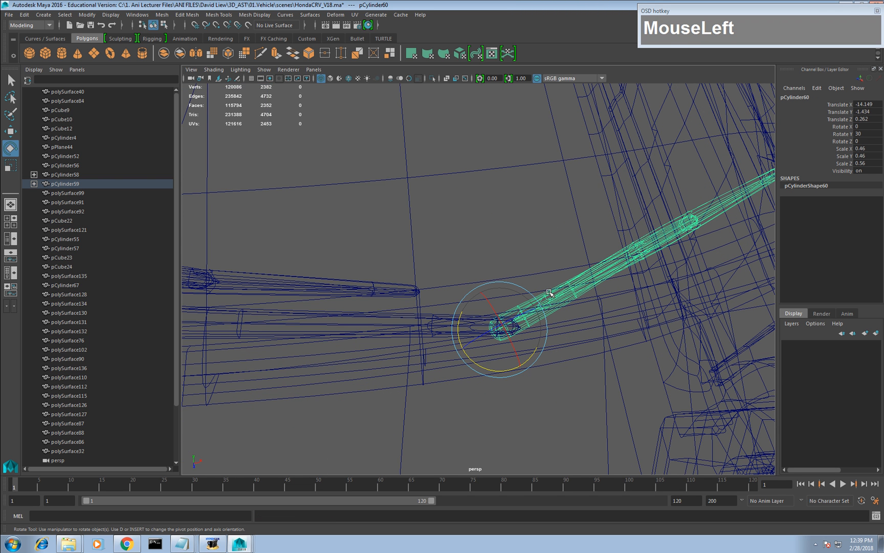
pyautogui.moveTo(451, 316)
pyautogui.keyDown('alt'); pyautogui.mouseDown(button='middle')
pyautogui.moveTo(501, 322)
pyautogui.moveTo(467, 319)
pyautogui.mouseUp(button='middle'); pyautogui.keyUp('alt')
pyautogui.keyDown('shift'); pyautogui.click(517, 315); pyautogui.keyUp('shift')
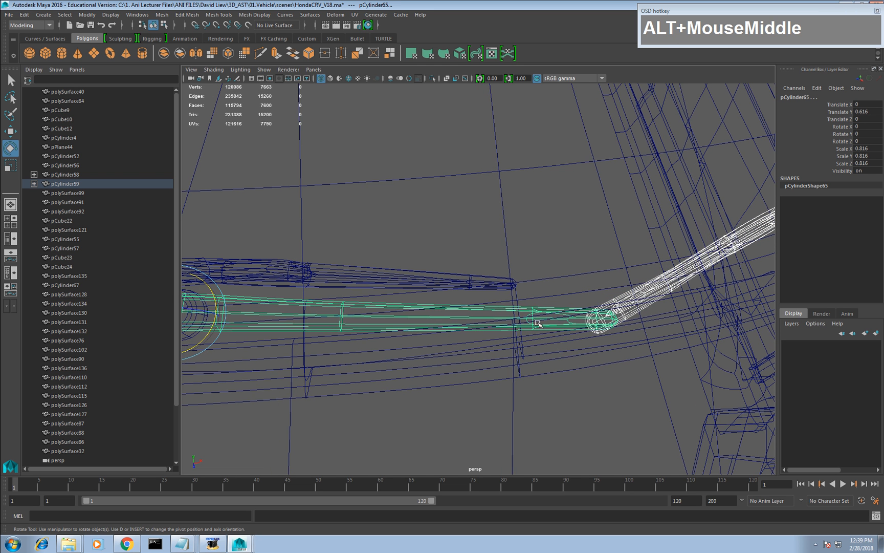
pyautogui.press('p')
# Test-rotate the lower arm pCylinder65 with its nested parts and undo the rotation.
pyautogui.click(565, 313)
pyautogui.scroll(-3, 566, 313)
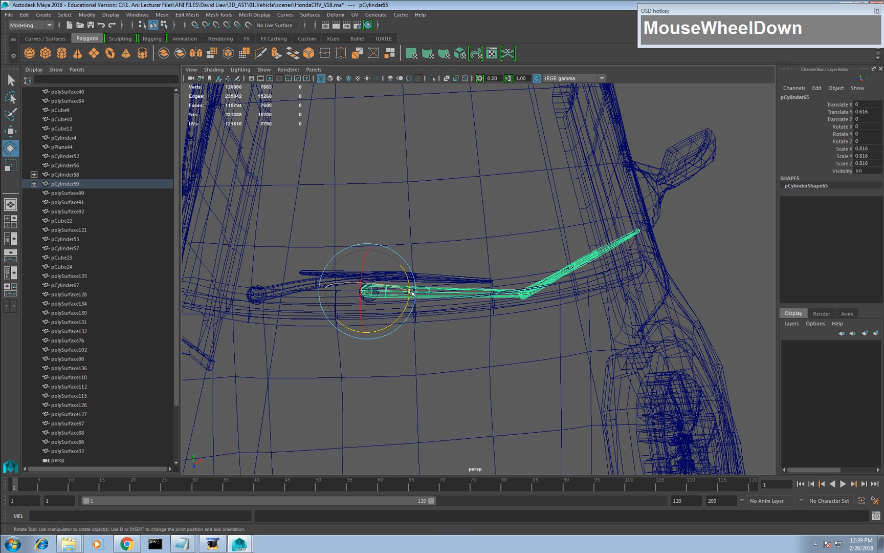
pyautogui.moveTo(412, 292); pyautogui.dragTo(434, 290)
pyautogui.press('z')
pyautogui.scroll(-5, 408, 284)
# Select the car side pCube23, then switch to the Notepad checklist and highlight the Delete layer and Clean up Parenting items.
pyautogui.click(490, 250)
pyautogui.keyDown('alt'); pyautogui.moveTo(488, 252); pyautogui.dragTo(458, 322, button='middle'); pyautogui.keyUp('alt')
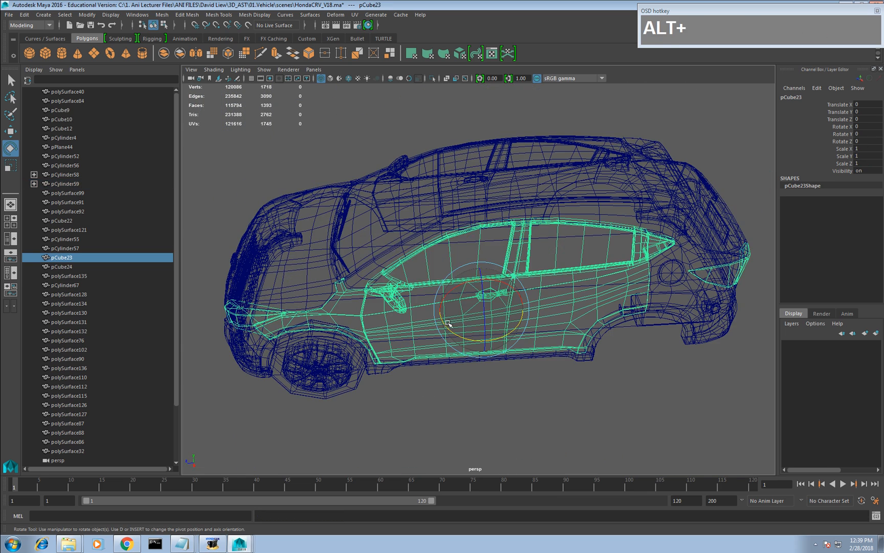
pyautogui.hotkey('alt', 'Tab')
pyautogui.click(408, 264)
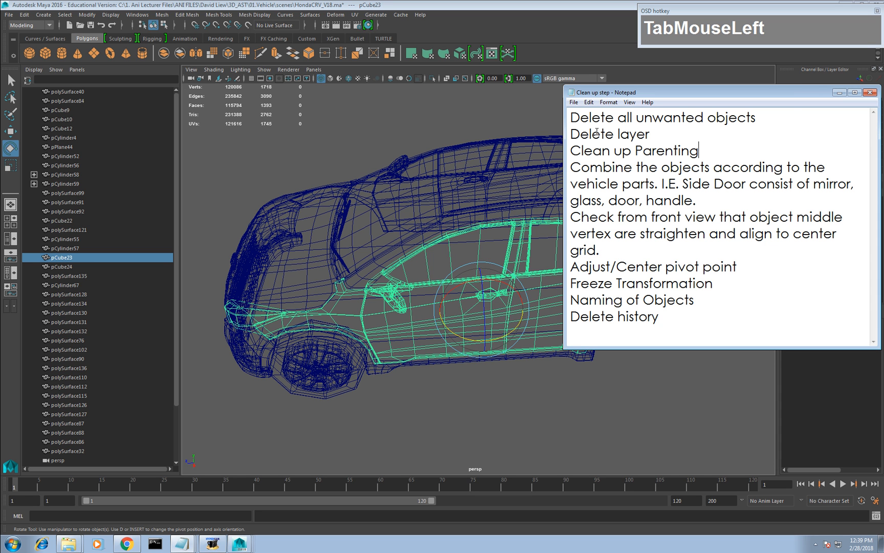
pyautogui.moveTo(585, 123); pyautogui.dragTo(571, 135)
pyautogui.click(646, 134)
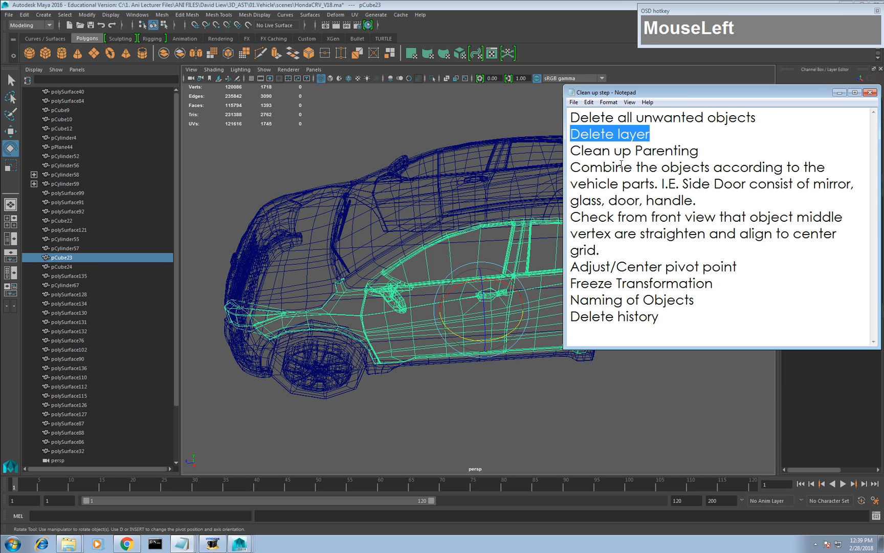
pyautogui.moveTo(706, 148); pyautogui.dragTo(632, 152)
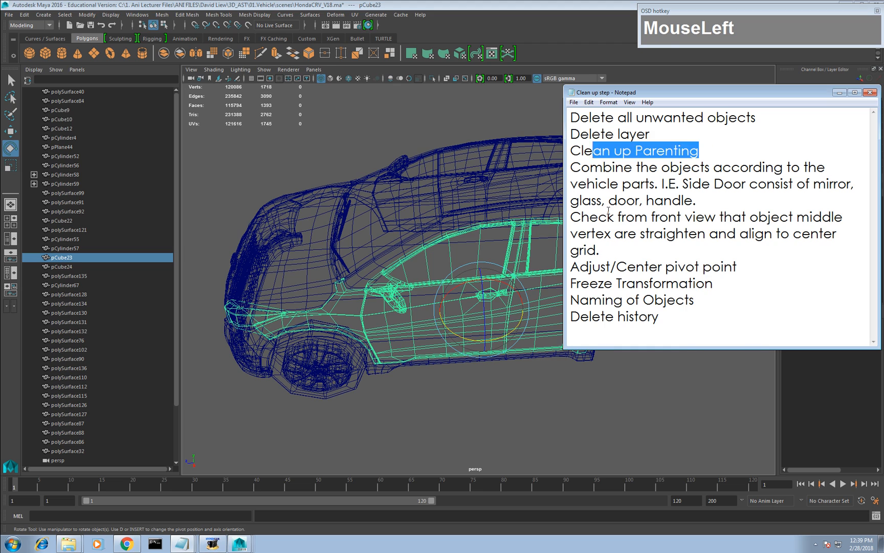
# Return to Maya and parent the rear wiper's blade pCylinder55 to its arm pCylinder57.
pyautogui.click(481, 205)
pyautogui.keyDown('alt'); pyautogui.moveTo(546, 210); pyautogui.dragTo(444, 200); pyautogui.keyUp('alt')
pyautogui.keyDown('alt'); pyautogui.moveTo(443, 200); pyautogui.dragTo(474, 297, button='right'); pyautogui.keyUp('alt')
pyautogui.keyDown('alt'); pyautogui.moveTo(474, 297); pyautogui.dragTo(450, 284, button='middle'); pyautogui.keyUp('alt')
pyautogui.keyDown('alt'); pyautogui.moveTo(451, 284); pyautogui.dragTo(481, 302, button='right'); pyautogui.keyUp('alt')
pyautogui.click(543, 317)
pyautogui.keyDown('alt'); pyautogui.moveTo(543, 318); pyautogui.dragTo(564, 328, button='right'); pyautogui.keyUp('alt')
pyautogui.keyDown('shift'); pyautogui.click(453, 319); pyautogui.keyUp('shift')
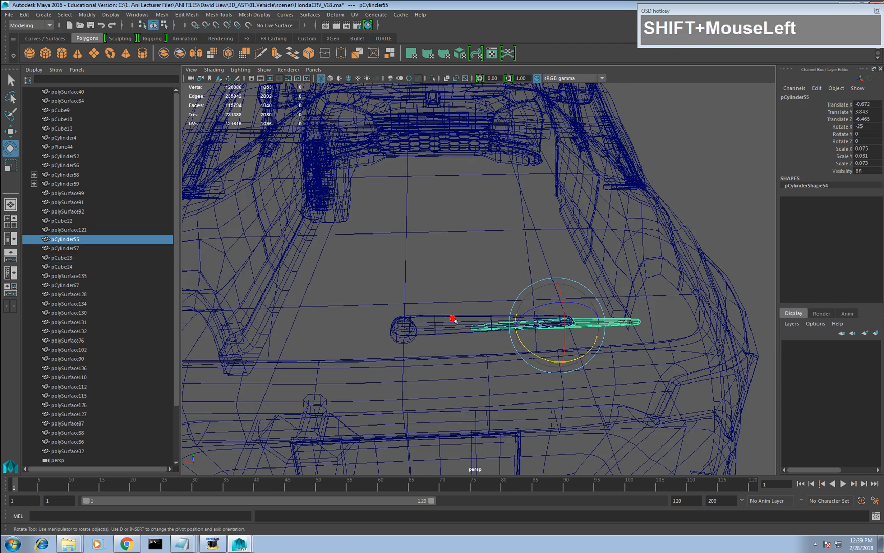
pyautogui.hotkey('shift', 'p')
# Parent the rear wiper's arm pCylinder57 to its round base pCylinder56.
pyautogui.click(402, 341)
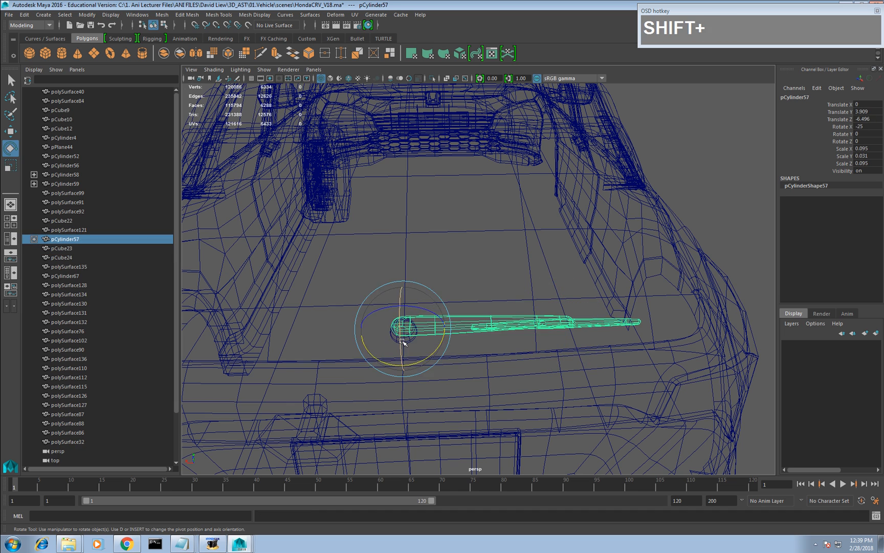
pyautogui.press('q')
pyautogui.keyDown('shift'); pyautogui.click(402, 342); pyautogui.keyUp('shift')
pyautogui.hotkey('shift', 'p')
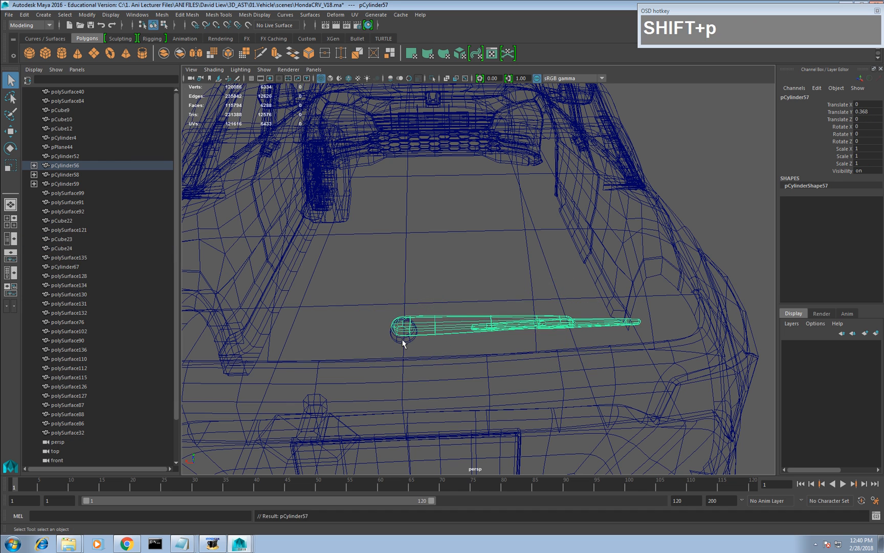
# Bring up the Notepad checklist again and read the item on combining objects by vehicle part.
pyautogui.keyDown('alt'); pyautogui.moveTo(402, 340); pyautogui.dragTo(457, 322); pyautogui.keyUp('alt')
pyautogui.keyDown('alt'); pyautogui.moveTo(458, 322); pyautogui.dragTo(510, 303, button='right'); pyautogui.keyUp('alt')
pyautogui.hotkey('alt', 'Tab')
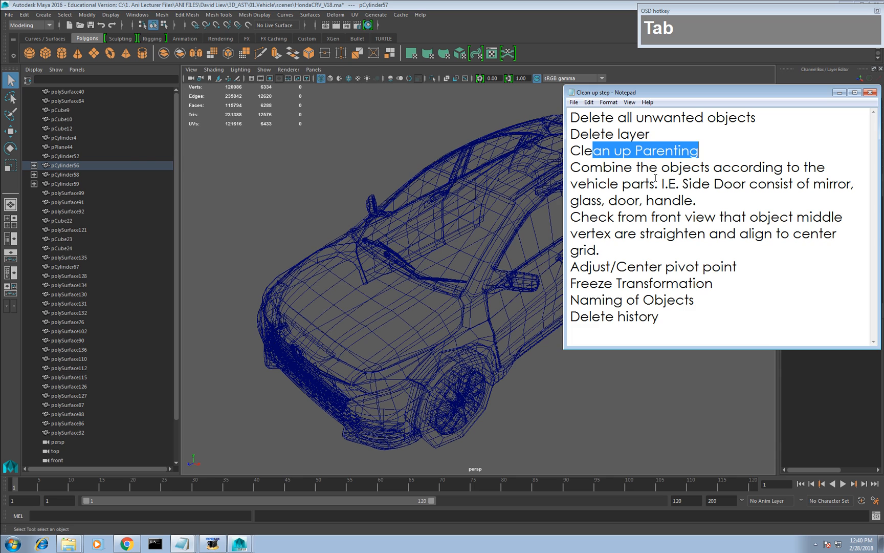
# Return to Maya, select the car side pCube23, and switch it to face selection mode.
pyautogui.hotkey('alt', 'Tab')
pyautogui.click(533, 286)
pyautogui.keyDown('alt'); pyautogui.moveTo(532, 286); pyautogui.dragTo(536, 283); pyautogui.keyUp('alt')
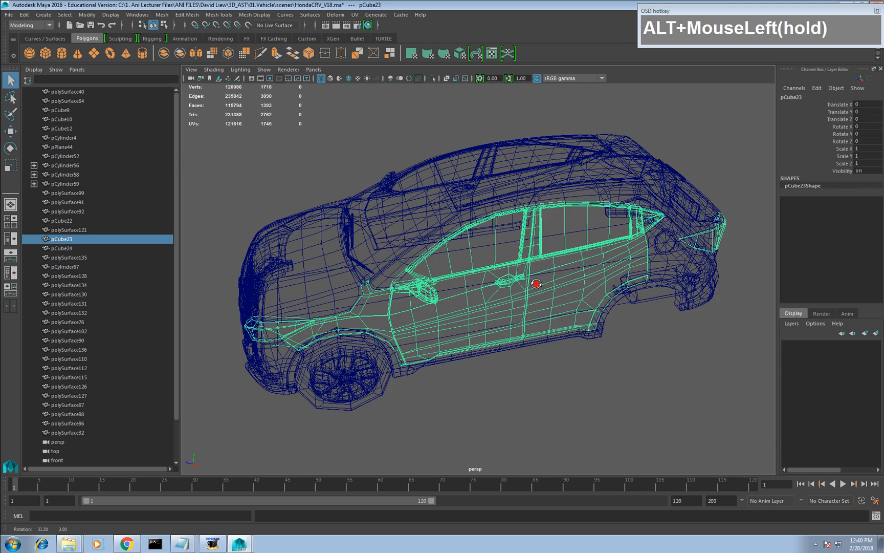
pyautogui.hotkey('alt', 'w')
pyautogui.keyDown('alt'); pyautogui.moveTo(475, 299); pyautogui.dragTo(477, 296, button='right'); pyautogui.keyUp('alt')
pyautogui.keyDown('alt'); pyautogui.moveTo(476, 296); pyautogui.dragTo(481, 298); pyautogui.keyUp('alt')
pyautogui.keyDown('alt'); pyautogui.moveTo(480, 282); pyautogui.dragTo(485, 281, button='right'); pyautogui.keyUp('alt')
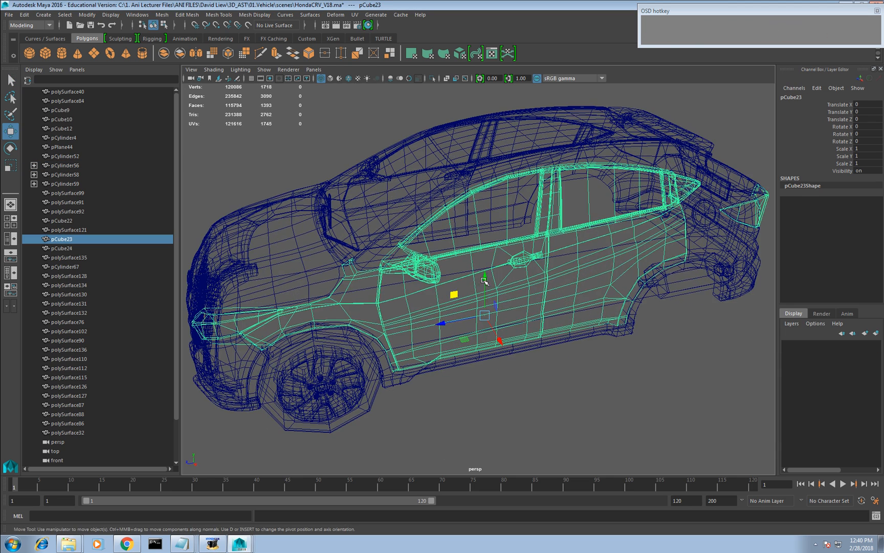
pyautogui.keyDown('alt'); pyautogui.moveTo(499, 340); pyautogui.dragTo(513, 286); pyautogui.keyUp('alt')
pyautogui.keyDown('alt'); pyautogui.moveTo(554, 295); pyautogui.dragTo(523, 291, button='middle'); pyautogui.keyUp('alt')
pyautogui.keyDown('alt'); pyautogui.moveTo(523, 291); pyautogui.dragTo(417, 259); pyautogui.keyUp('alt')
pyautogui.rightClick(417, 259)
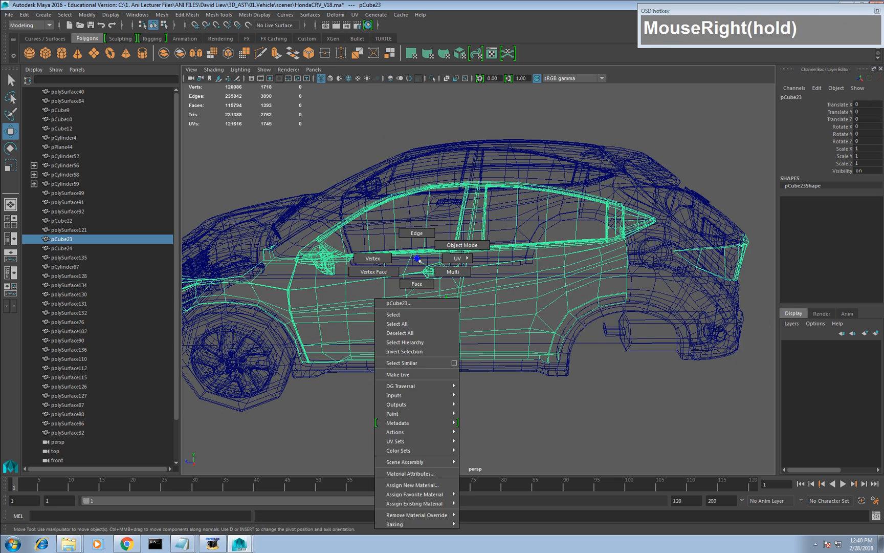
pyautogui.moveTo(418, 281); pyautogui.dragTo(406, 293, button='right')
# Select the faces of the front door's outer panel together with all parts of its door handle.
pyautogui.doubleClick(416, 296)
pyautogui.keyDown('shift'); pyautogui.doubleClick(428, 266); pyautogui.keyUp('shift')
pyautogui.keyDown('alt'); pyautogui.moveTo(432, 265); pyautogui.dragTo(435, 287, button='middle'); pyautogui.keyUp('alt')
pyautogui.keyDown('alt'); pyautogui.moveTo(435, 287); pyautogui.dragTo(478, 302, button='right'); pyautogui.keyUp('alt')
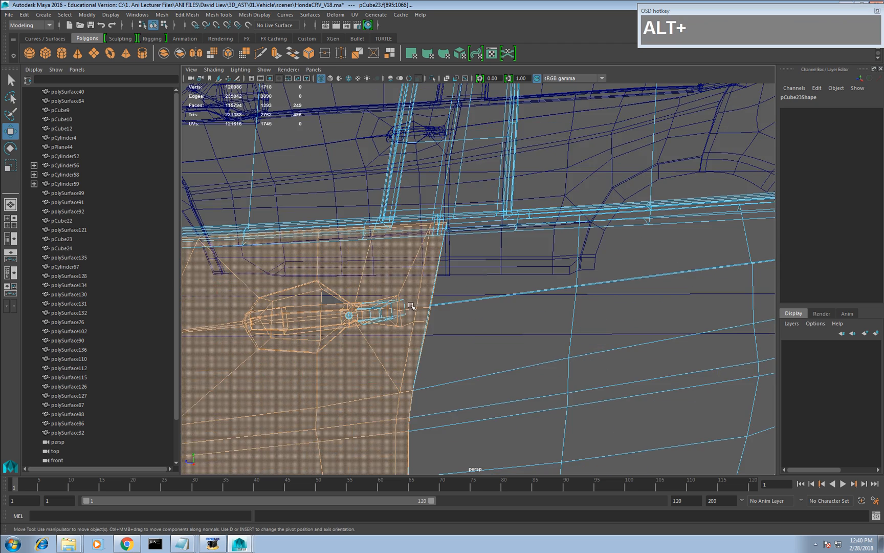
pyautogui.keyDown('shift'); pyautogui.click(377, 316); pyautogui.keyUp('shift')
pyautogui.keyDown('shift'); pyautogui.doubleClick(377, 315); pyautogui.keyUp('shift')
# Add the side mirror and the corner piece behind it to the front door's face selection.
pyautogui.keyDown('alt'); pyautogui.moveTo(378, 314); pyautogui.dragTo(366, 307, button='right'); pyautogui.keyUp('alt')
pyautogui.keyDown('alt'); pyautogui.moveTo(379, 307); pyautogui.dragTo(518, 323, button='middle'); pyautogui.keyUp('alt')
pyautogui.keyDown('alt'); pyautogui.moveTo(519, 323); pyautogui.dragTo(529, 324, button='right'); pyautogui.keyUp('alt')
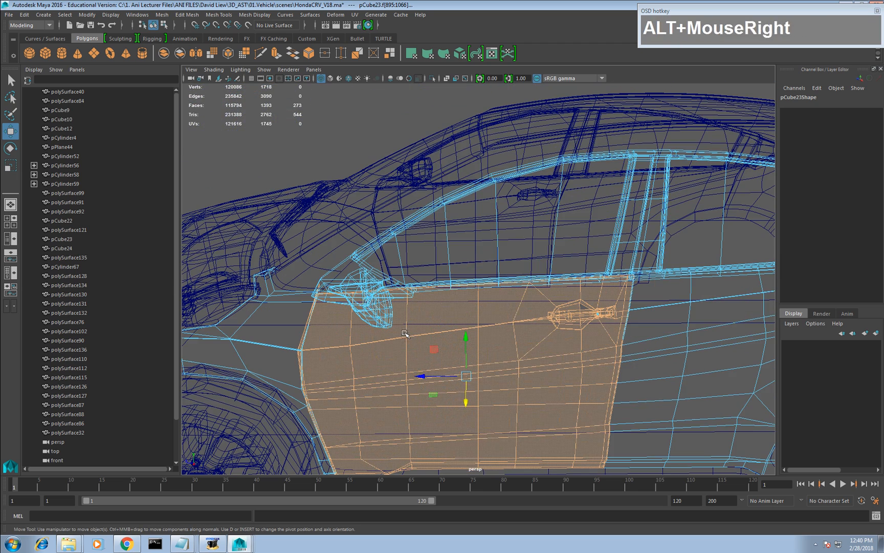
pyautogui.keyDown('shift'); pyautogui.doubleClick(367, 305); pyautogui.keyUp('shift')
pyautogui.keyDown('shift'); pyautogui.doubleClick(395, 237); pyautogui.keyUp('shift')
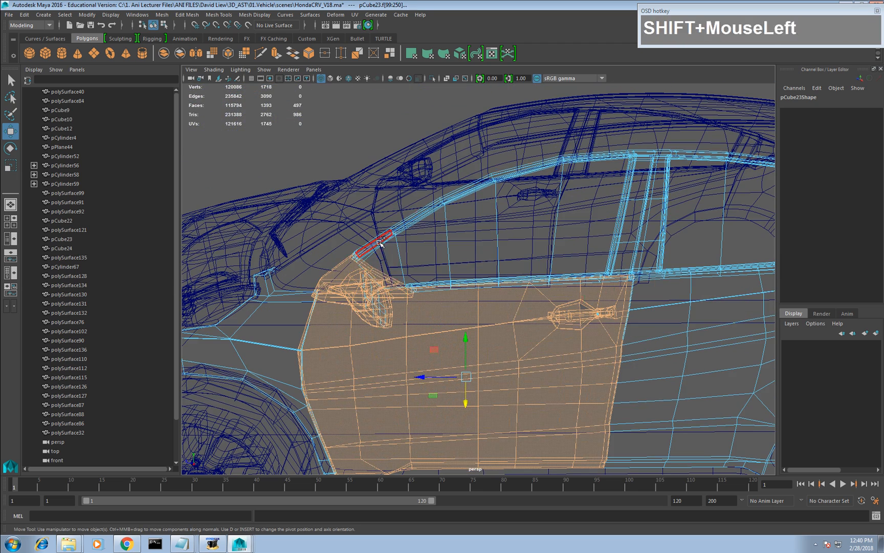
# Add the front window glass with its frame and rear pillar to the face selection.
pyautogui.keyDown('shift'); pyautogui.doubleClick(627, 163); pyautogui.keyUp('shift')
pyautogui.keyDown('alt'); pyautogui.moveTo(626, 164); pyautogui.dragTo(594, 314, button='right'); pyautogui.keyUp('alt')
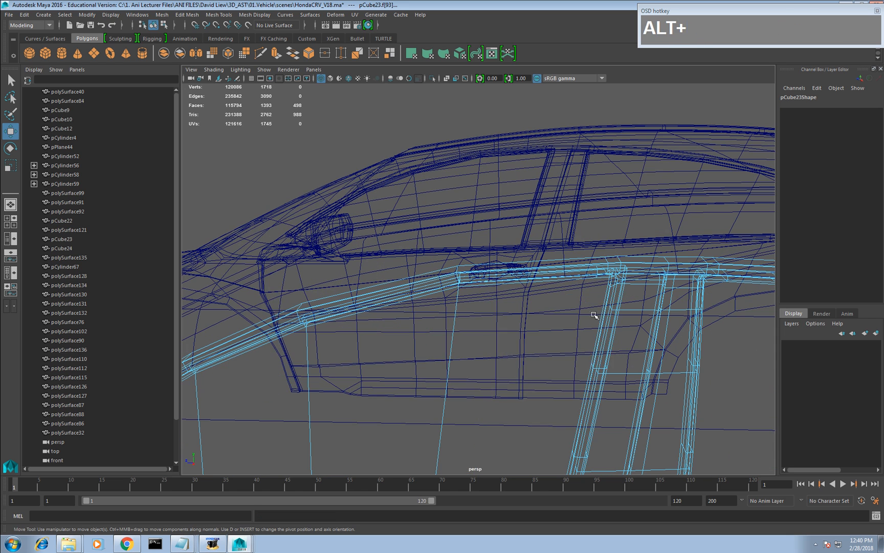
pyautogui.keyDown('shift'); pyautogui.doubleClick(599, 290); pyautogui.keyUp('shift')
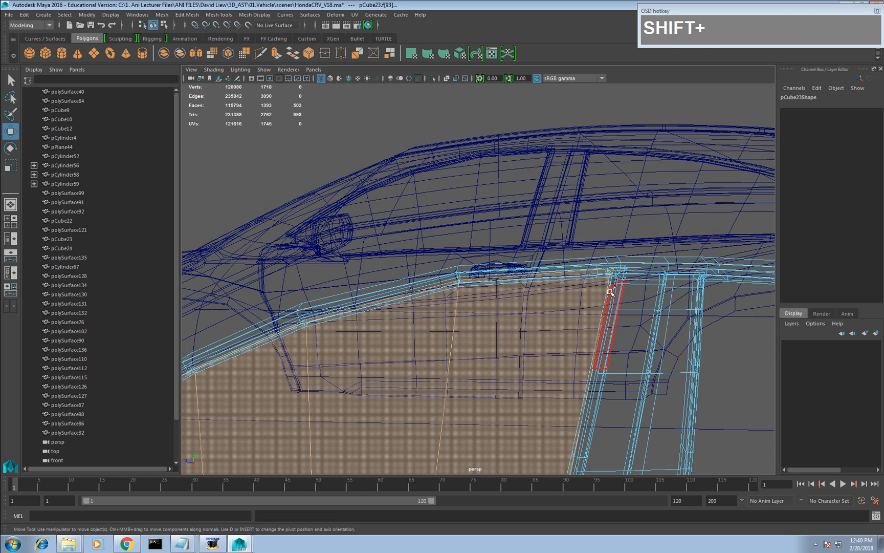
pyautogui.keyDown('shift'); pyautogui.doubleClick(634, 302); pyautogui.keyUp('shift')
pyautogui.keyDown('alt'); pyautogui.moveTo(601, 331); pyautogui.dragTo(595, 306, button='middle'); pyautogui.keyUp('alt')
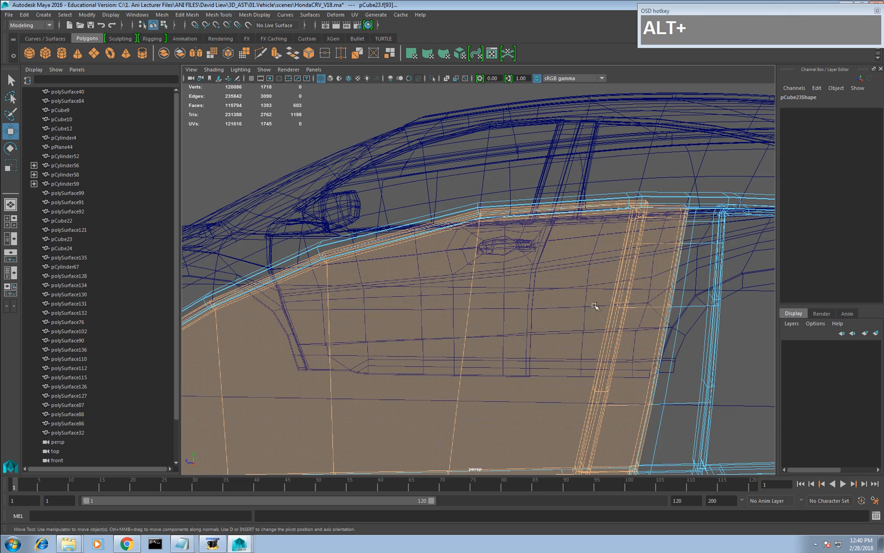
# Inspect the selected door from several angles, pull its faces away from the body to find missed parts, and undo the move.
pyautogui.keyDown('alt'); pyautogui.keyDown('shift'); pyautogui.moveTo(559, 243); pyautogui.dragTo(493, 241); pyautogui.keyUp('shift'); pyautogui.keyUp('alt')
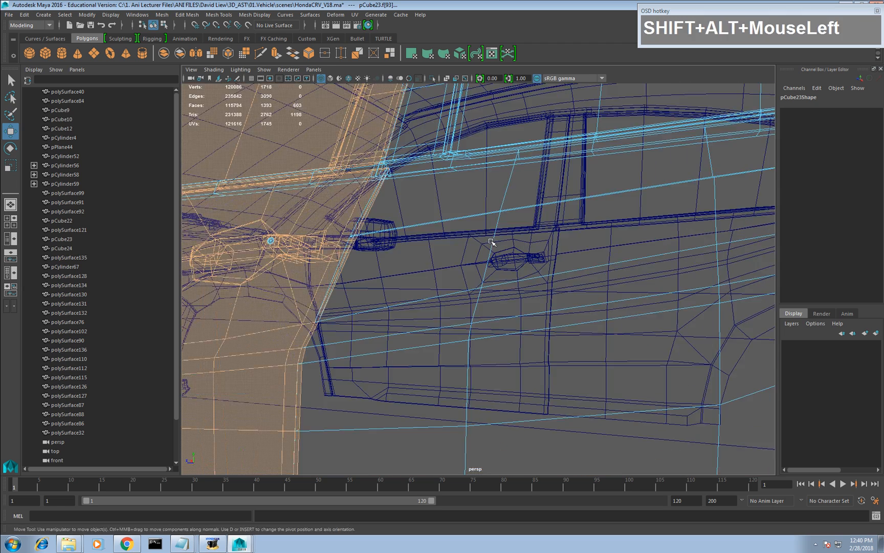
pyautogui.keyDown('alt'); pyautogui.moveTo(493, 240); pyautogui.dragTo(471, 332, button='middle'); pyautogui.keyUp('alt')
pyautogui.keyDown('alt'); pyautogui.moveTo(471, 333); pyautogui.dragTo(408, 257); pyautogui.keyUp('alt')
pyautogui.keyDown('alt'); pyautogui.moveTo(409, 256); pyautogui.dragTo(408, 260, button='middle'); pyautogui.keyUp('alt')
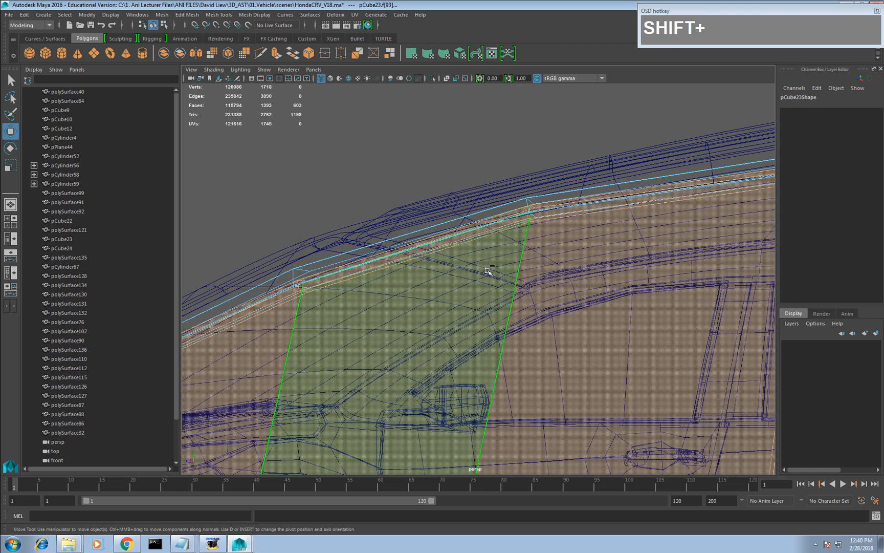
pyautogui.keyDown('alt'); pyautogui.moveTo(488, 271); pyautogui.dragTo(431, 237, button='right'); pyautogui.keyUp('alt')
pyautogui.keyDown('alt'); pyautogui.moveTo(431, 237); pyautogui.dragTo(463, 307); pyautogui.keyUp('alt')
pyautogui.keyDown('alt'); pyautogui.moveTo(463, 307); pyautogui.dragTo(486, 329, button='middle'); pyautogui.keyUp('alt')
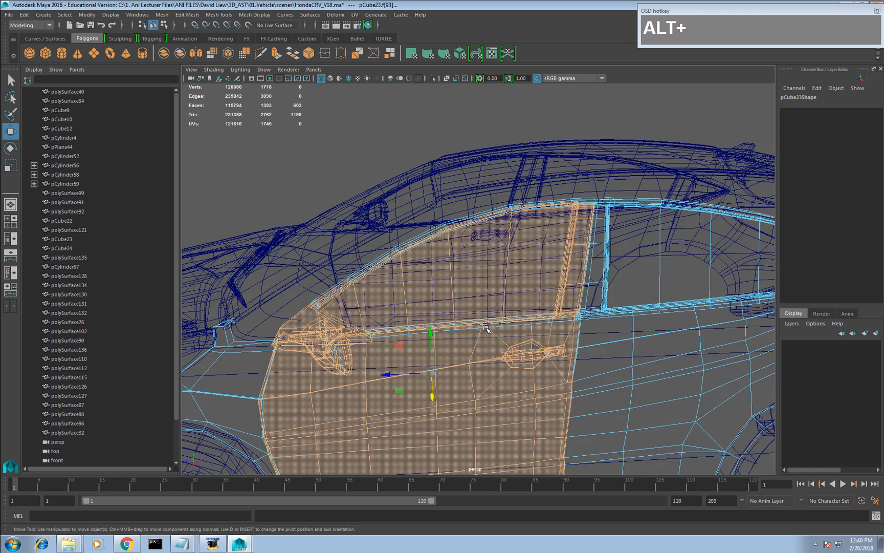
pyautogui.scroll(-5, 486, 329)
pyautogui.moveTo(456, 326); pyautogui.dragTo(462, 428)
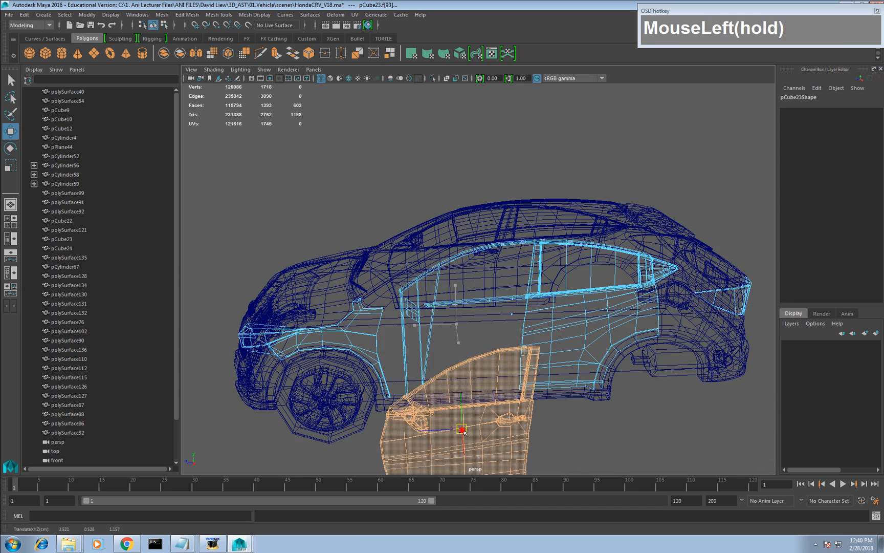
pyautogui.keyDown('alt'); pyautogui.moveTo(431, 295); pyautogui.dragTo(454, 363, button='right'); pyautogui.keyUp('alt')
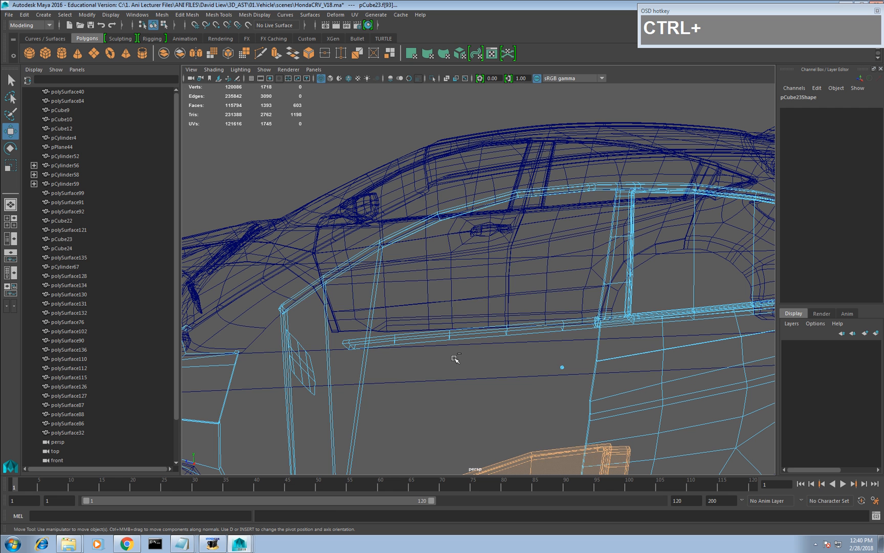
pyautogui.hotkey('ctrl', 'z')
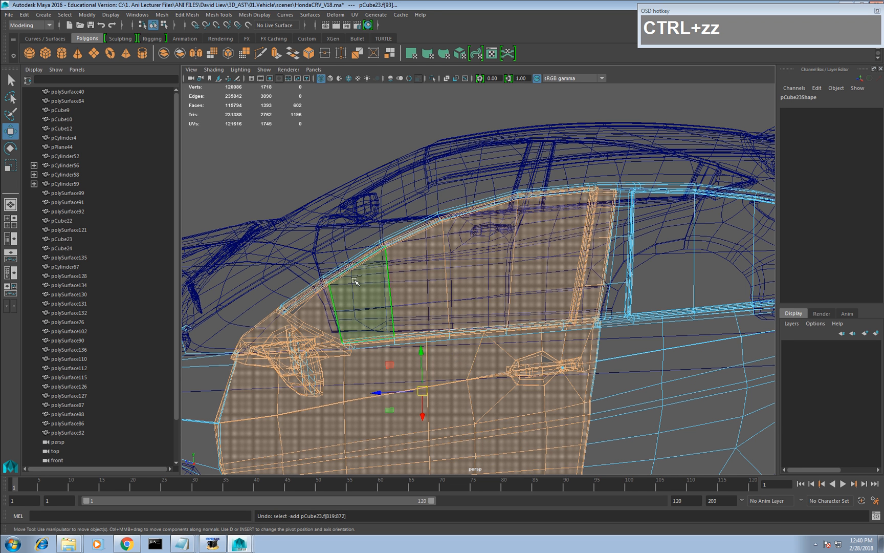
# Adjust the face selection along the front window frame, side mirror and door handle to include missed parts.
pyautogui.keyDown('shift'); pyautogui.moveTo(277, 244); pyautogui.dragTo(339, 301); pyautogui.keyUp('shift')
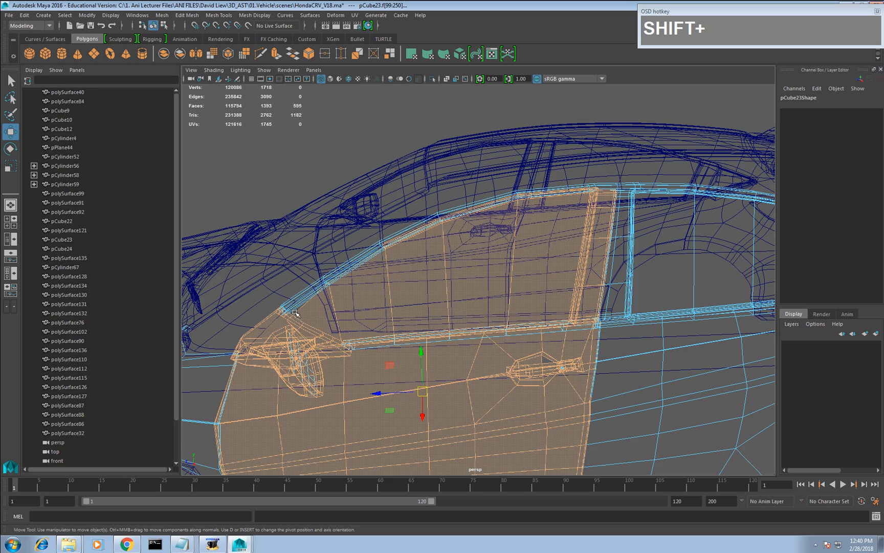
pyautogui.moveTo(323, 303)
pyautogui.keyDown('alt'); pyautogui.mouseDown()
pyautogui.moveTo(260, 279)
pyautogui.moveTo(317, 294)
pyautogui.mouseUp(); pyautogui.keyUp('alt')
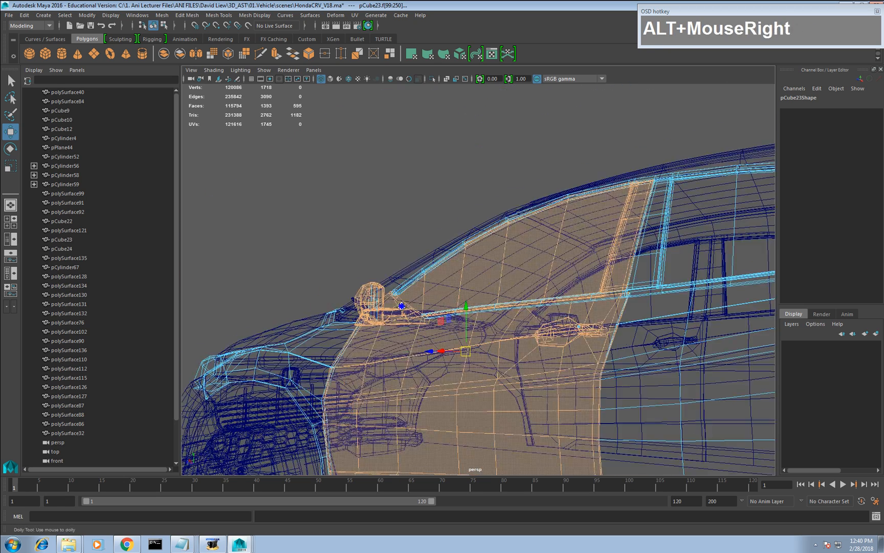
pyautogui.keyDown('alt'); pyautogui.moveTo(317, 294); pyautogui.dragTo(374, 317, button='right'); pyautogui.keyUp('alt')
pyautogui.keyDown('alt'); pyautogui.moveTo(374, 317); pyautogui.dragTo(338, 312, button='middle'); pyautogui.keyUp('alt')
pyautogui.keyDown('alt'); pyautogui.moveTo(337, 312); pyautogui.dragTo(318, 328, button='right'); pyautogui.keyUp('alt')
pyautogui.keyDown('shift'); pyautogui.doubleClick(363, 350); pyautogui.keyUp('shift')
pyautogui.keyDown('alt'); pyautogui.moveTo(317, 328); pyautogui.dragTo(541, 355); pyautogui.keyUp('alt')
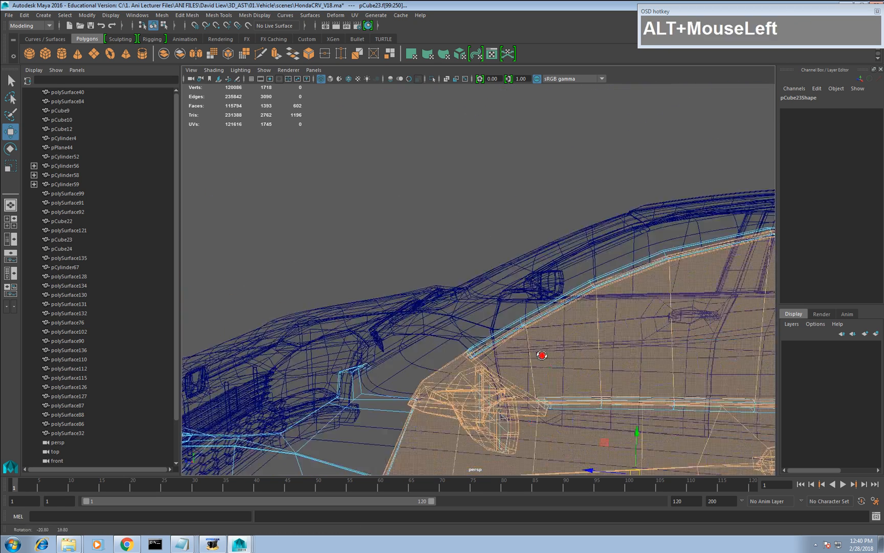
pyautogui.keyDown('alt'); pyautogui.moveTo(541, 355); pyautogui.dragTo(418, 285, button='middle'); pyautogui.keyUp('alt')
pyautogui.keyDown('alt'); pyautogui.moveTo(419, 285); pyautogui.dragTo(460, 307, button='right'); pyautogui.keyUp('alt')
pyautogui.keyDown('alt'); pyautogui.moveTo(460, 307); pyautogui.dragTo(649, 351); pyautogui.keyUp('alt')
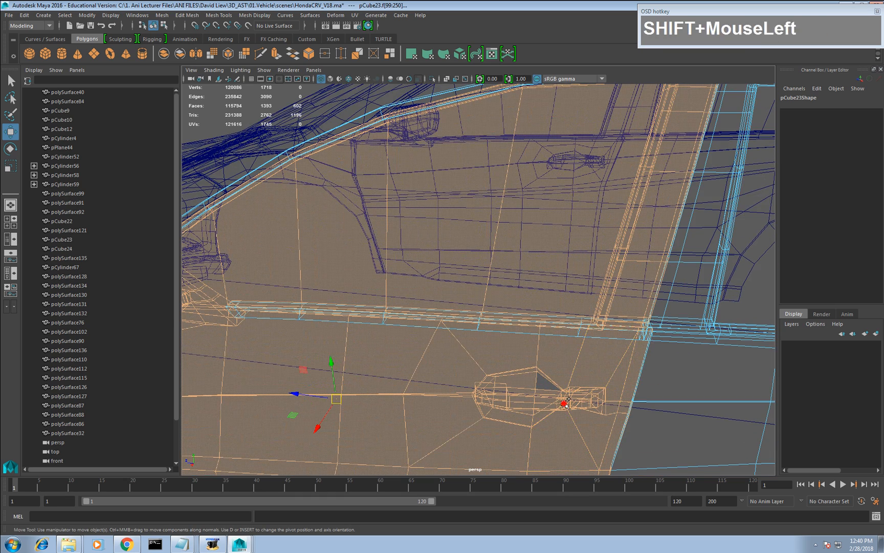
# Pull the selected door faces off the car once more to check for parts left behind, and undo the move.
pyautogui.scroll(-8, 515, 375)
pyautogui.moveTo(404, 313); pyautogui.dragTo(342, 399)
pyautogui.keyDown('alt'); pyautogui.moveTo(343, 399); pyautogui.dragTo(363, 336, button='right'); pyautogui.keyUp('alt')
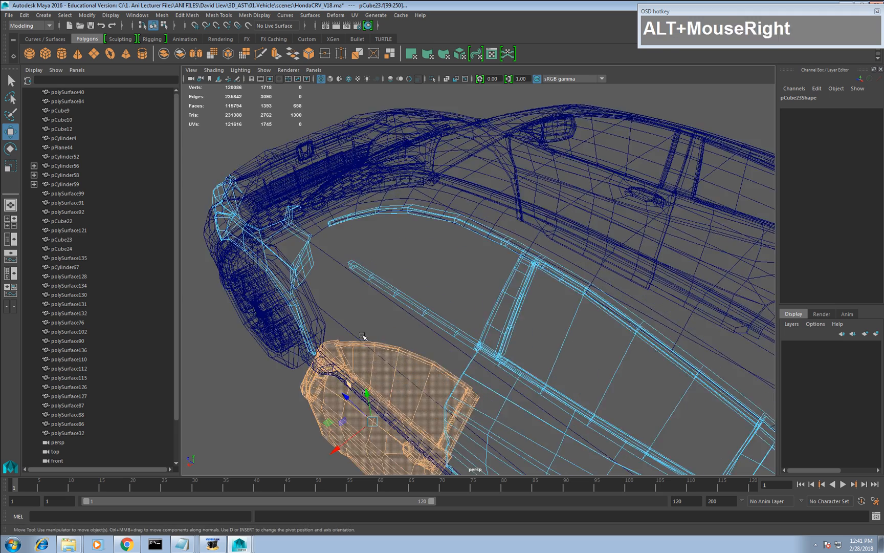
pyautogui.keyDown('alt'); pyautogui.moveTo(399, 277); pyautogui.dragTo(448, 273, button='middle'); pyautogui.keyUp('alt')
pyautogui.keyDown('alt'); pyautogui.moveTo(448, 273); pyautogui.dragTo(452, 323, button='right'); pyautogui.keyUp('alt')
pyautogui.keyDown('ctrl'); pyautogui.keyDown('alt'); pyautogui.moveTo(344, 263); pyautogui.dragTo(289, 254); pyautogui.keyUp('alt'); pyautogui.keyUp('ctrl')
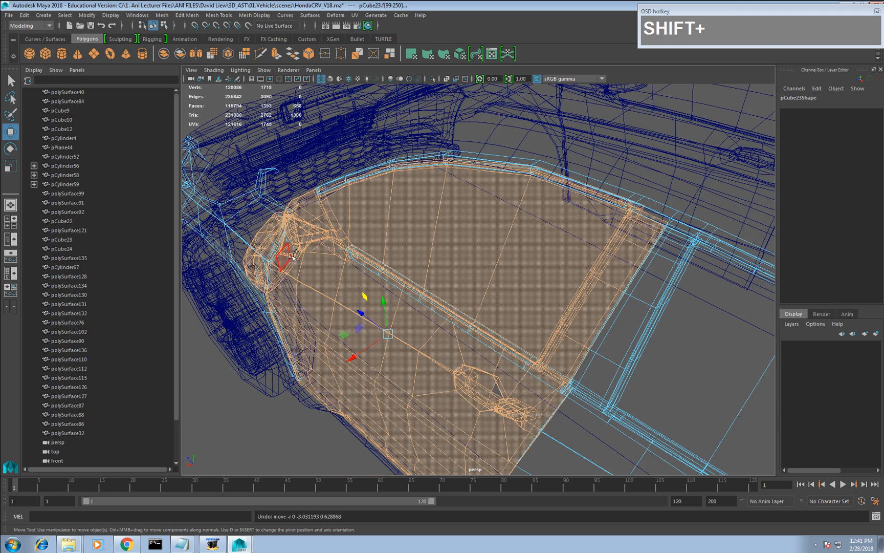
# Add the leftover mirror faces and the window sill trim to the door selection, checking with a test move that is undone.
pyautogui.keyDown('shift'); pyautogui.click(289, 254); pyautogui.keyUp('shift')
pyautogui.keyDown('alt'); pyautogui.moveTo(289, 254); pyautogui.dragTo(361, 320, button='right'); pyautogui.keyUp('alt')
pyautogui.keyDown('ctrl'); pyautogui.keyDown('shift'); pyautogui.moveTo(310, 257); pyautogui.dragTo(435, 321); pyautogui.keyUp('shift'); pyautogui.keyUp('ctrl')
pyautogui.keyDown('ctrl'); pyautogui.keyDown('shift'); pyautogui.moveTo(651, 393); pyautogui.dragTo(651, 392); pyautogui.keyUp('shift'); pyautogui.keyUp('ctrl')
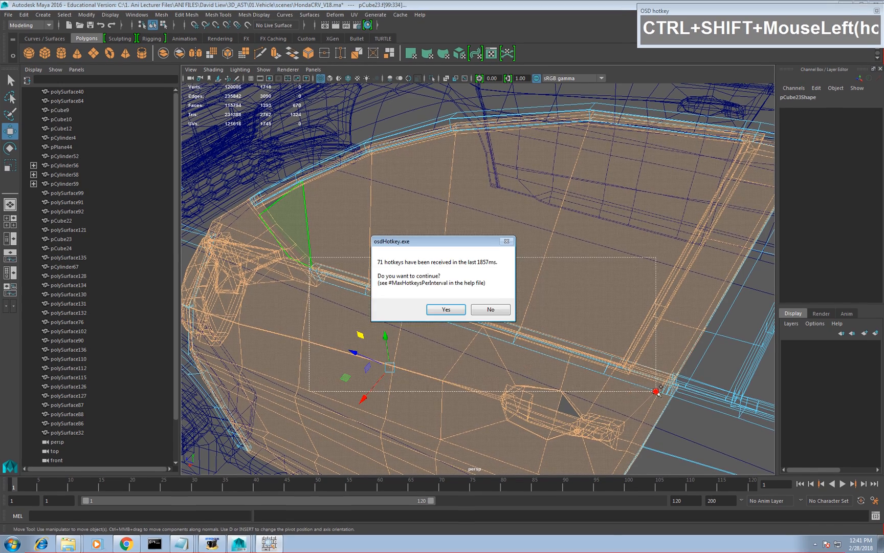
pyautogui.click(443, 309)
pyautogui.keyDown('alt'); pyautogui.moveTo(443, 309); pyautogui.dragTo(494, 304, button='right'); pyautogui.keyUp('alt')
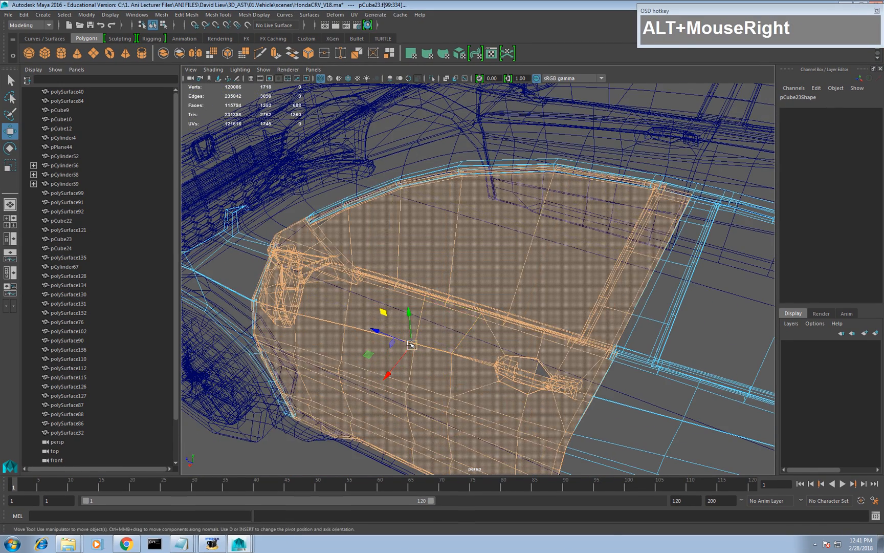
pyautogui.moveTo(410, 343); pyautogui.dragTo(394, 357)
pyautogui.hotkey('ctrl', 'z')
# Add the small faces at the rear end of the sill trim and check the door selection with another undone move.
pyautogui.keyDown('alt'); pyautogui.moveTo(510, 337); pyautogui.dragTo(411, 315, button='middle'); pyautogui.keyUp('alt')
pyautogui.keyDown('alt'); pyautogui.moveTo(411, 315); pyautogui.dragTo(494, 398, button='right'); pyautogui.keyUp('alt')
pyautogui.keyDown('alt'); pyautogui.moveTo(492, 398); pyautogui.dragTo(482, 360, button='middle'); pyautogui.keyUp('alt')
pyautogui.keyDown('alt'); pyautogui.moveTo(482, 360); pyautogui.dragTo(499, 378, button='right'); pyautogui.keyUp('alt')
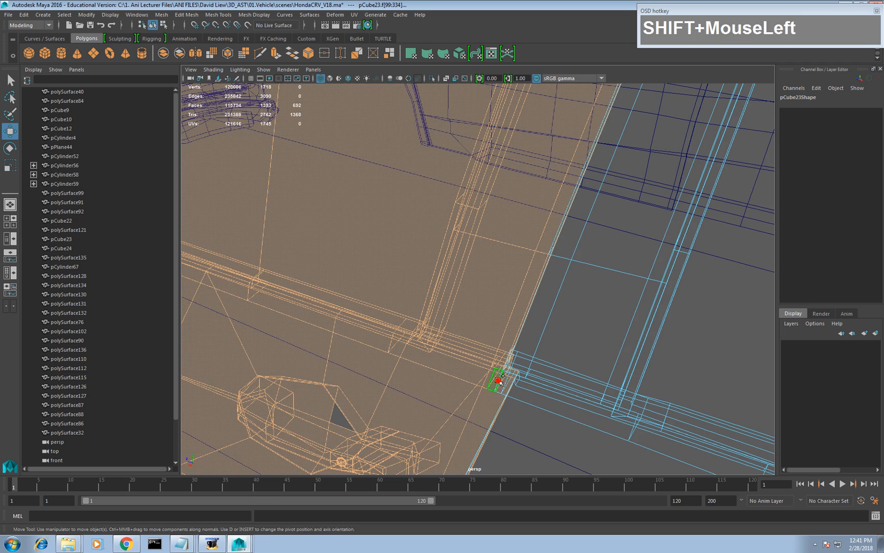
pyautogui.keyDown('alt'); pyautogui.moveTo(441, 361); pyautogui.dragTo(396, 334, button='right'); pyautogui.keyUp('alt')
pyautogui.keyDown('alt'); pyautogui.moveTo(396, 334); pyautogui.dragTo(469, 406); pyautogui.keyUp('alt')
pyautogui.keyDown('alt'); pyautogui.moveTo(444, 359); pyautogui.dragTo(411, 355); pyautogui.keyUp('alt')
pyautogui.hotkey('ctrl', 'z')
pyautogui.keyDown('alt'); pyautogui.moveTo(412, 355); pyautogui.dragTo(376, 318, button='right'); pyautogui.keyUp('alt')
pyautogui.keyDown('alt'); pyautogui.moveTo(376, 318); pyautogui.dragTo(409, 316); pyautogui.keyUp('alt')
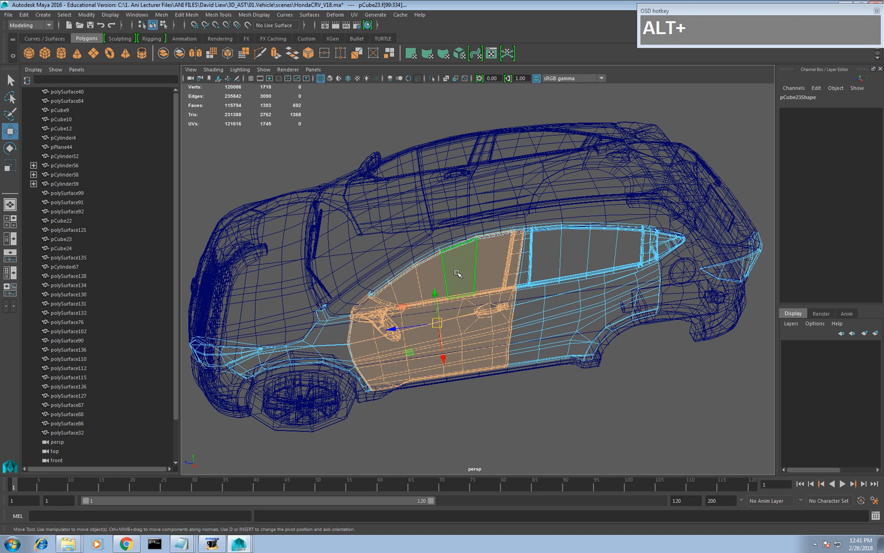
# Extract the selected front door faces from the car side and leave only the extracted door selected.
pyautogui.keyDown('shift'); pyautogui.rightClick(457, 273); pyautogui.keyUp('shift')
pyautogui.keyDown('shift'); pyautogui.moveTo(453, 294); pyautogui.dragTo(457, 396, button='right'); pyautogui.keyUp('shift')
pyautogui.hotkey('shift', 'w')
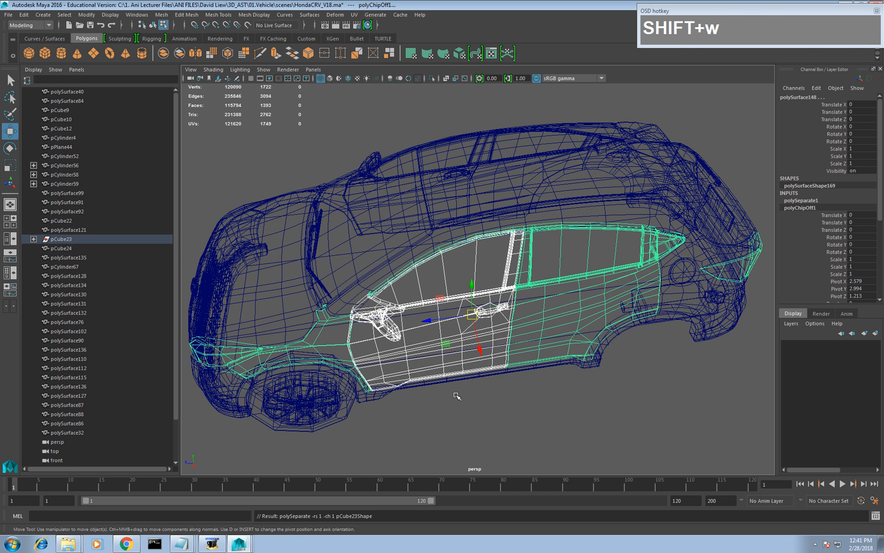
pyautogui.keyDown('ctrl'); pyautogui.moveTo(578, 269); pyautogui.dragTo(651, 431); pyautogui.keyUp('ctrl')
pyautogui.rightClick(596, 301)
pyautogui.moveTo(596, 301); pyautogui.dragTo(596, 301, button='right')
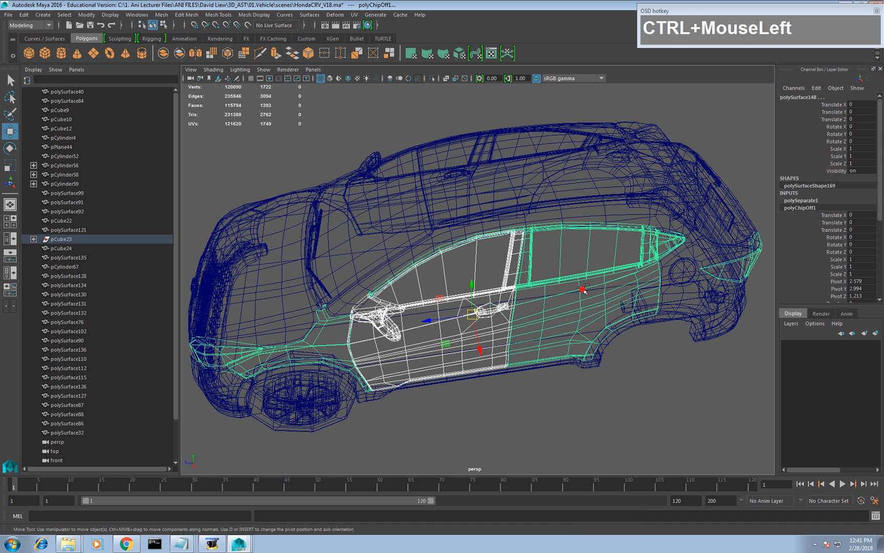
pyautogui.keyDown('ctrl'); pyautogui.click(575, 307); pyautogui.keyUp('ctrl')
# Move the extracted door outward to inspect it, and undo back to the face selection before the extraction.
pyautogui.moveTo(477, 350); pyautogui.dragTo(450, 358)
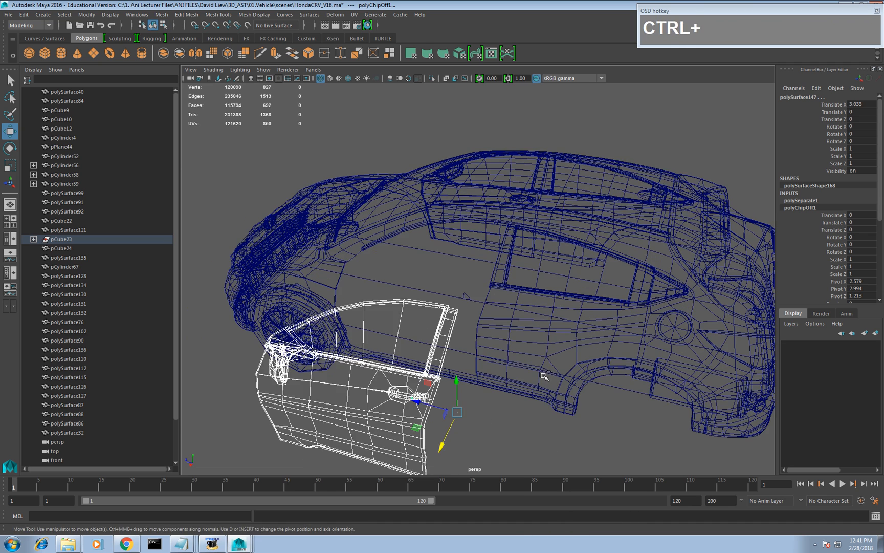
pyautogui.hotkey('ctrl', 'z')
pyautogui.keyDown('alt'); pyautogui.moveTo(451, 358); pyautogui.dragTo(481, 342, button='right'); pyautogui.keyUp('alt')
pyautogui.keyDown('alt'); pyautogui.moveTo(481, 341); pyautogui.dragTo(454, 349); pyautogui.keyUp('alt')
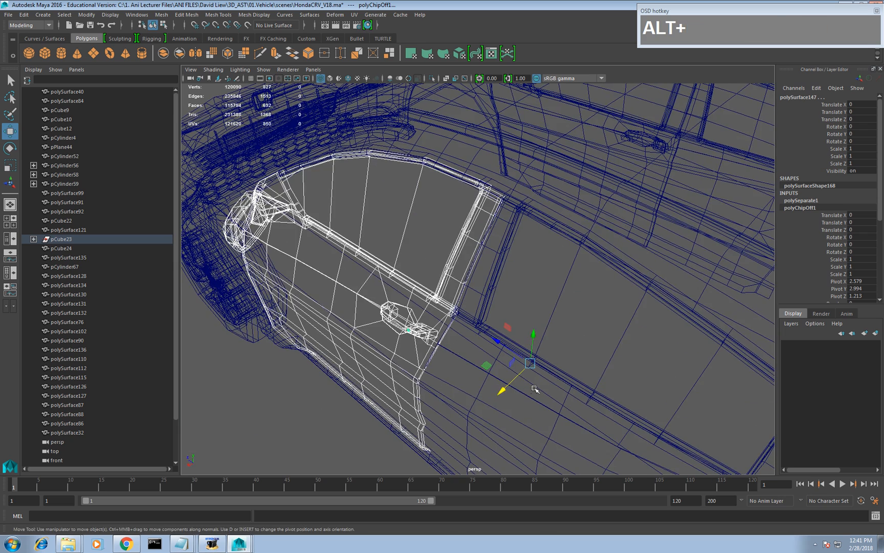
pyautogui.moveTo(506, 389); pyautogui.dragTo(399, 306)
pyautogui.hotkey('ctrl', 'z')
pyautogui.hotkey('ctrl', 'z')
pyautogui.hotkey('ctrl', 'z')
pyautogui.hotkey('ctrl', 'z')
pyautogui.hotkey('ctrl', 'z')
pyautogui.hotkey('ctrl', 'z')
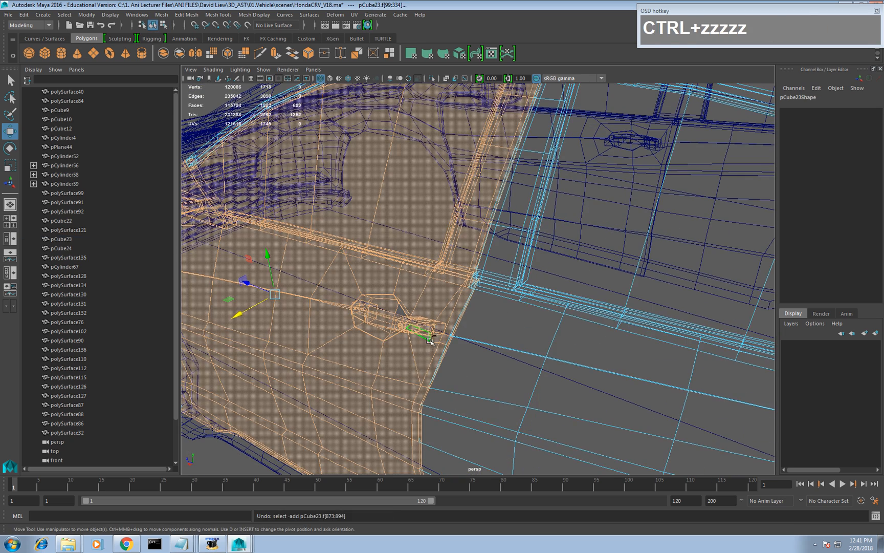
# Refine the face selection at the front door handle, checking it with a test move that is undone.
pyautogui.keyDown('ctrl'); pyautogui.keyDown('shift'); pyautogui.click(408, 316); pyautogui.keyUp('shift'); pyautogui.keyUp('ctrl')
pyautogui.keyDown('alt'); pyautogui.moveTo(407, 316); pyautogui.dragTo(449, 343); pyautogui.keyUp('alt')
pyautogui.moveTo(450, 378); pyautogui.dragTo(495, 428)
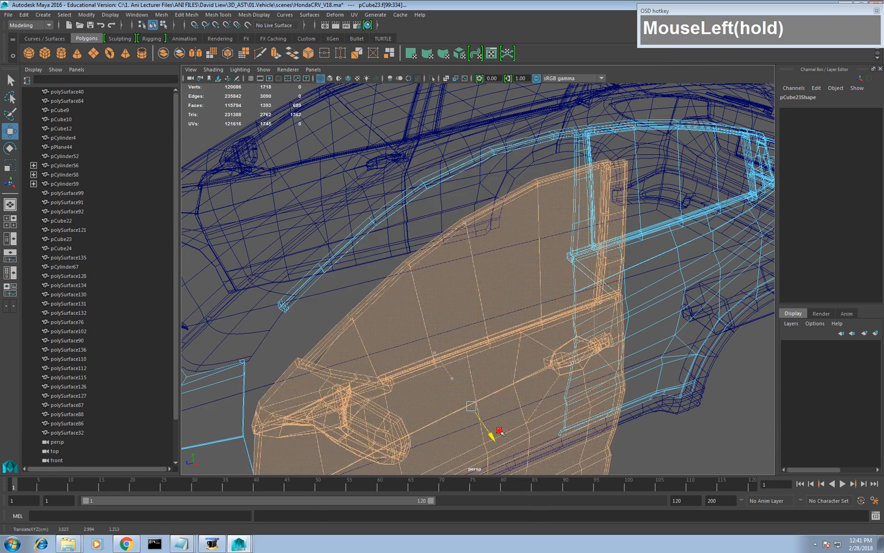
pyautogui.press('z')
# Extract the corrected front door faces from pCube23 as a separate object.
pyautogui.keyDown('shift'); pyautogui.rightClick(479, 272); pyautogui.keyUp('shift')
pyautogui.keyDown('shift'); pyautogui.moveTo(488, 400); pyautogui.dragTo(488, 387, button='right'); pyautogui.keyUp('shift')
pyautogui.press('w')
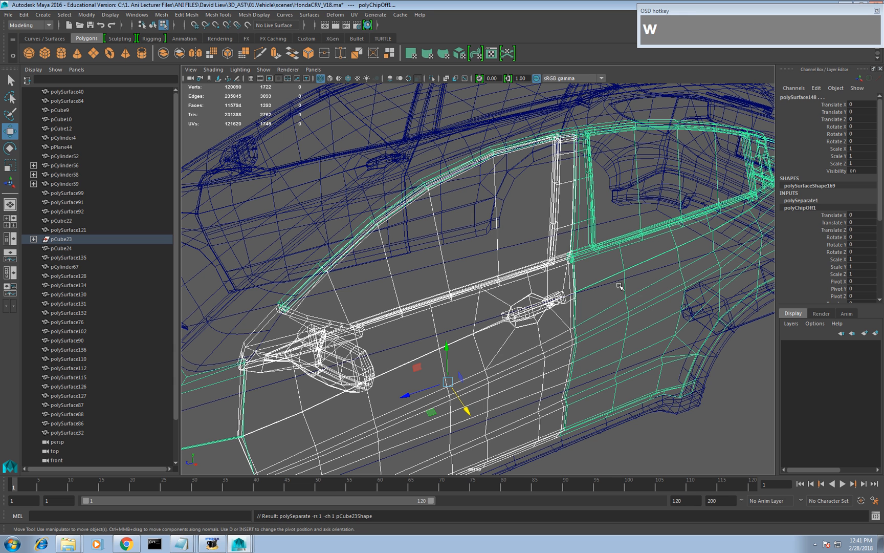
# Deselect the remaining car side pieces so only the front door stays selected, and test its separation with an undone move.
pyautogui.keyDown('ctrl'); pyautogui.click(638, 220); pyautogui.keyUp('ctrl')
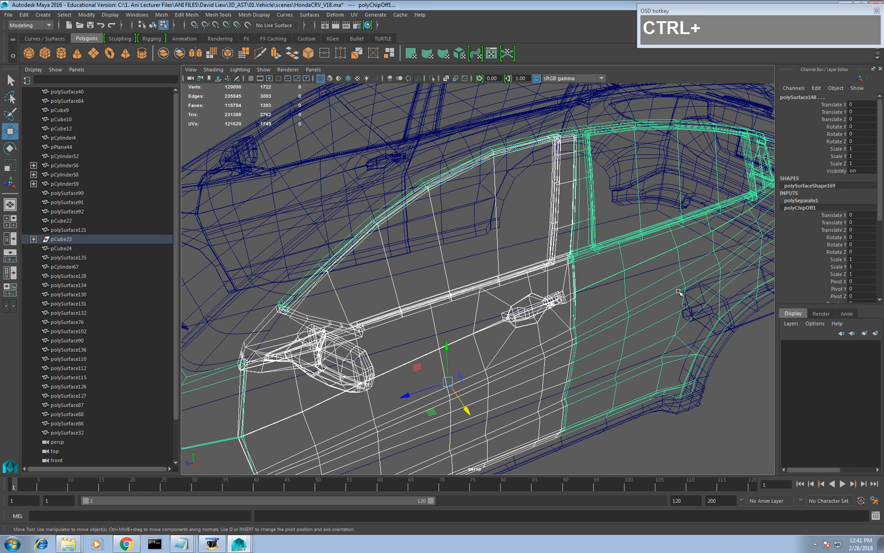
pyautogui.moveTo(679, 293); pyautogui.dragTo(678, 287, button='right')
pyautogui.keyDown('ctrl'); pyautogui.click(679, 269); pyautogui.keyUp('ctrl')
pyautogui.scroll(-2, 636, 319)
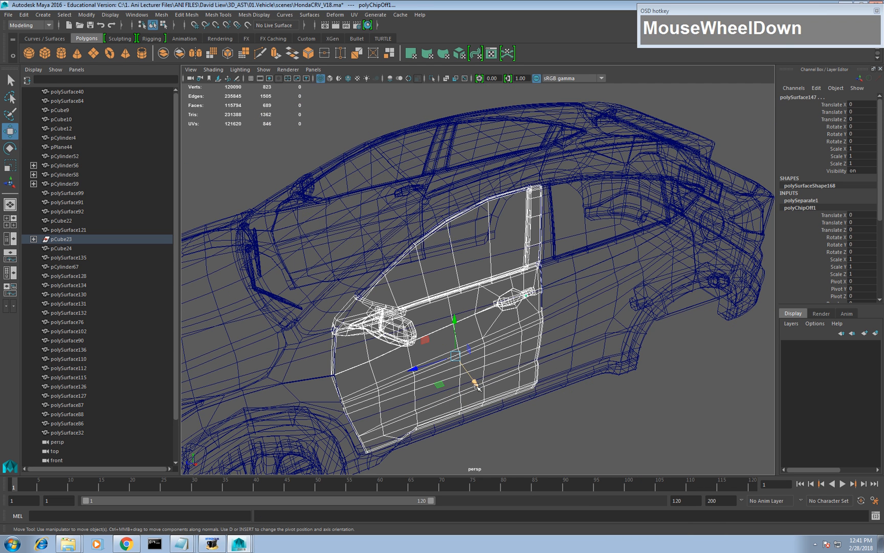
pyautogui.moveTo(475, 387); pyautogui.dragTo(520, 404)
pyautogui.hotkey('ctrl', 'z')
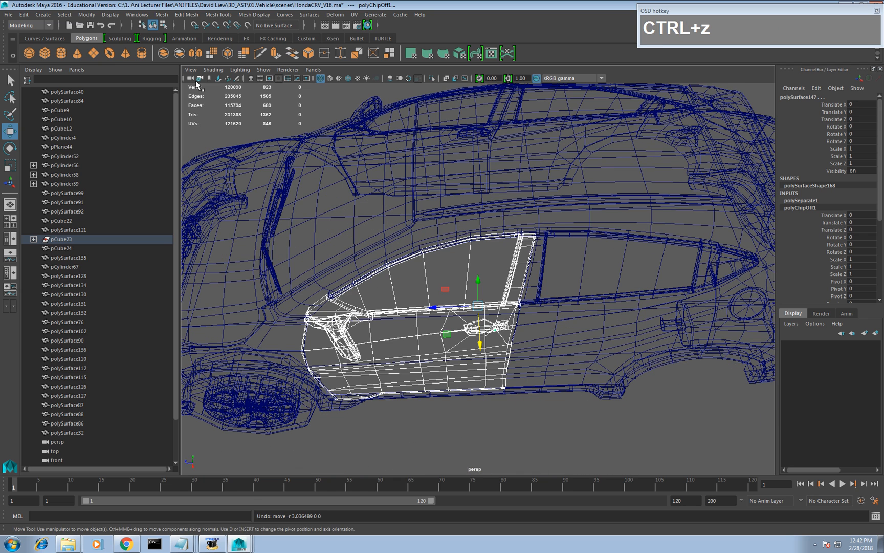
# Check whether the front door moves as one piece, and undo back to the full door selection.
pyautogui.moveTo(481, 430)
pyautogui.keyDown('alt'); pyautogui.mouseDown()
pyautogui.moveTo(451, 408)
pyautogui.moveTo(470, 426)
pyautogui.mouseUp(); pyautogui.keyUp('alt')
pyautogui.click(470, 426)
pyautogui.click(487, 324)
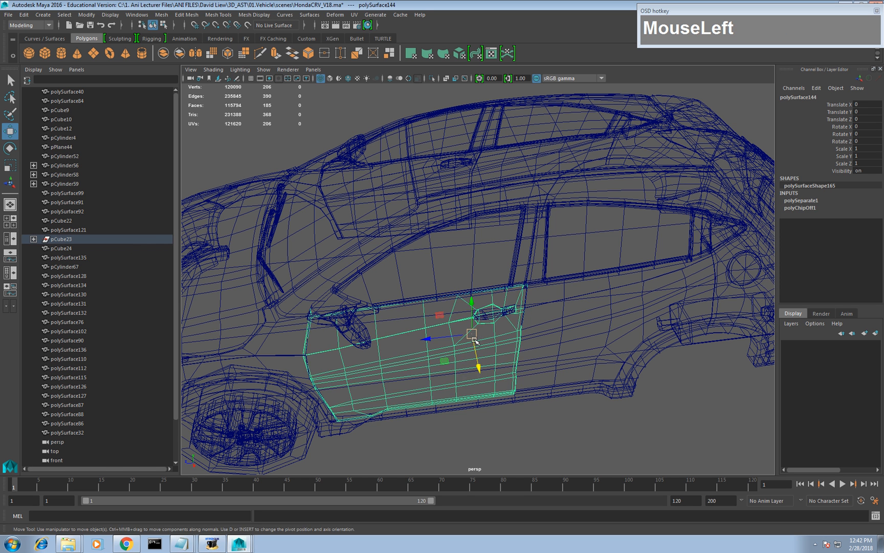
pyautogui.moveTo(474, 341)
pyautogui.mouseDown()
pyautogui.moveTo(462, 377)
pyautogui.moveTo(475, 340)
pyautogui.mouseUp()
pyautogui.hotkey('ctrl', 'z')
pyautogui.hotkey('ctrl', 'z')
pyautogui.hotkey('ctrl', 'z')
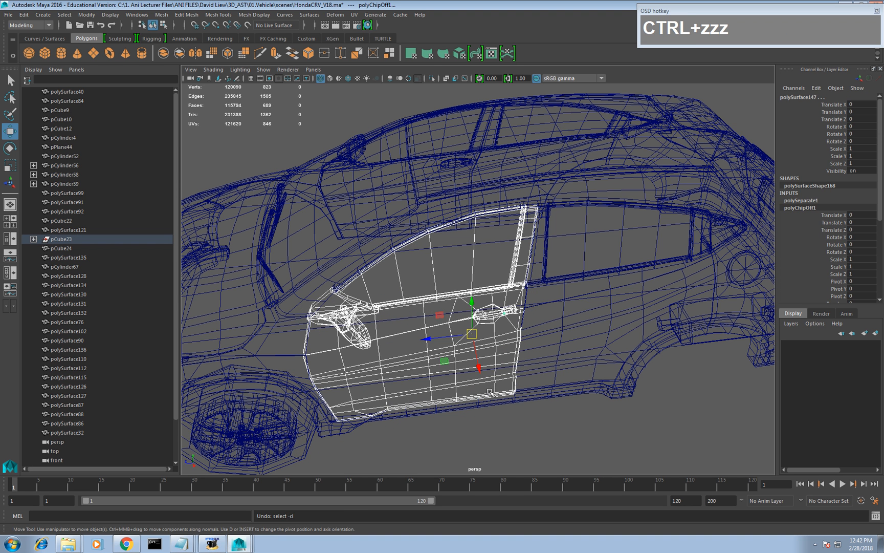
# Combine the selected front door pieces into one mesh, and check that it moves as a whole with an undone test move.
pyautogui.click(163, 54)
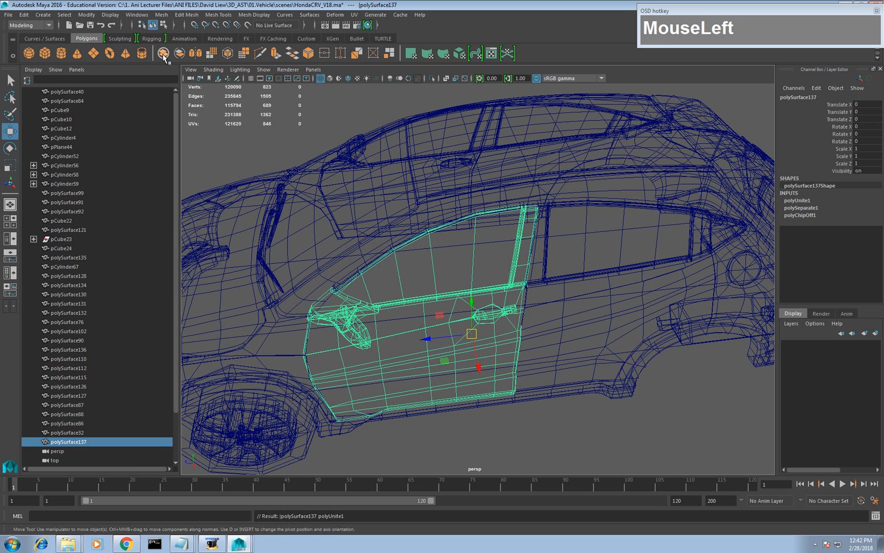
pyautogui.click(554, 418)
pyautogui.click(473, 318)
pyautogui.moveTo(471, 333); pyautogui.dragTo(474, 341)
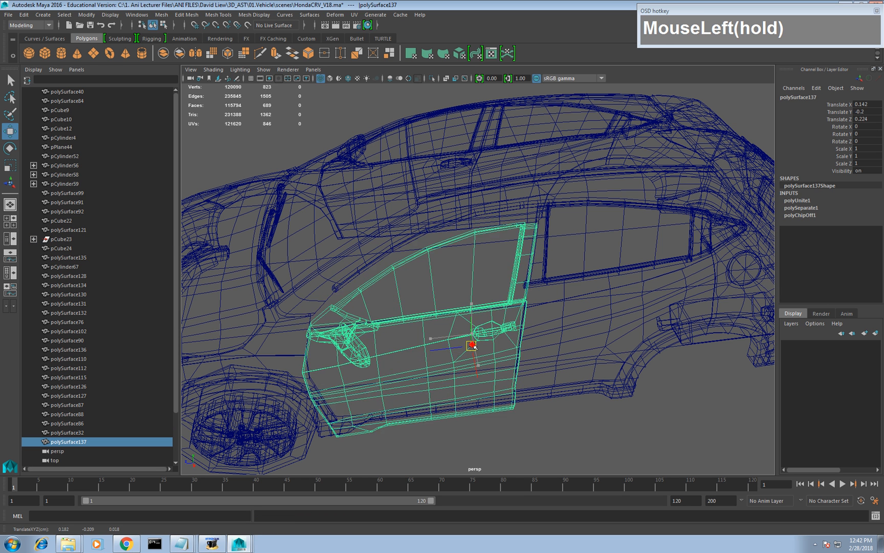
pyautogui.press('z')
pyautogui.click(417, 458)
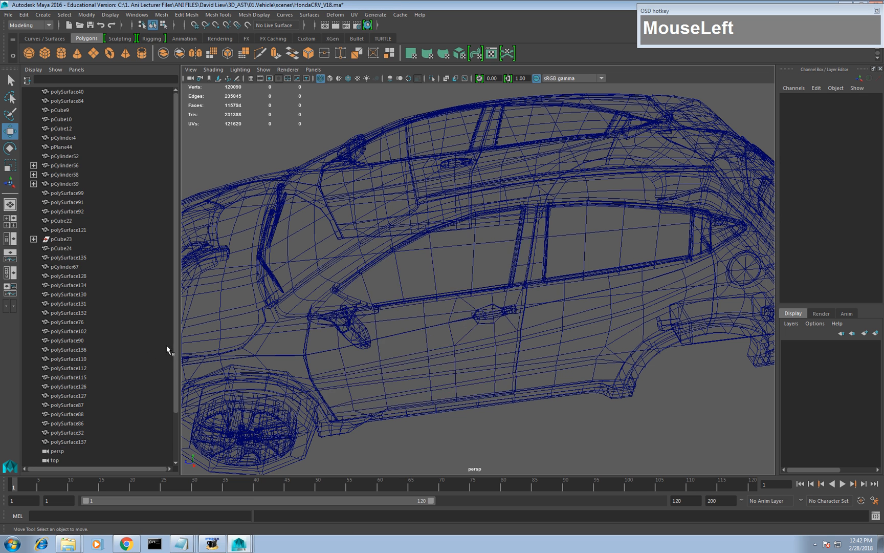
pyautogui.scroll(-2, 169, 358)
pyautogui.click(398, 336)
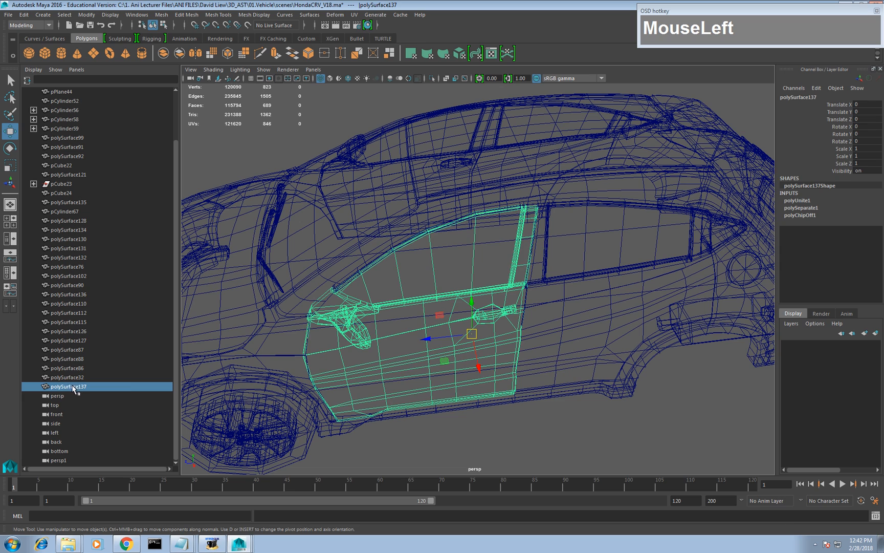
pyautogui.click(524, 422)
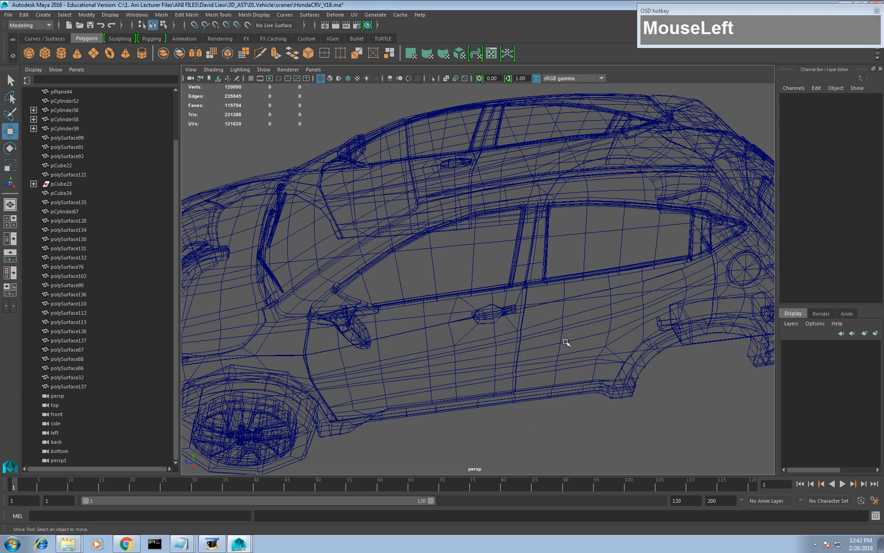
# Select the rear door piece and add the rear side body panel, rear spoiler and roof pieces to the selection.
pyautogui.click(568, 297)
pyautogui.keyDown('alt'); pyautogui.moveTo(568, 296); pyautogui.dragTo(483, 298); pyautogui.keyUp('alt')
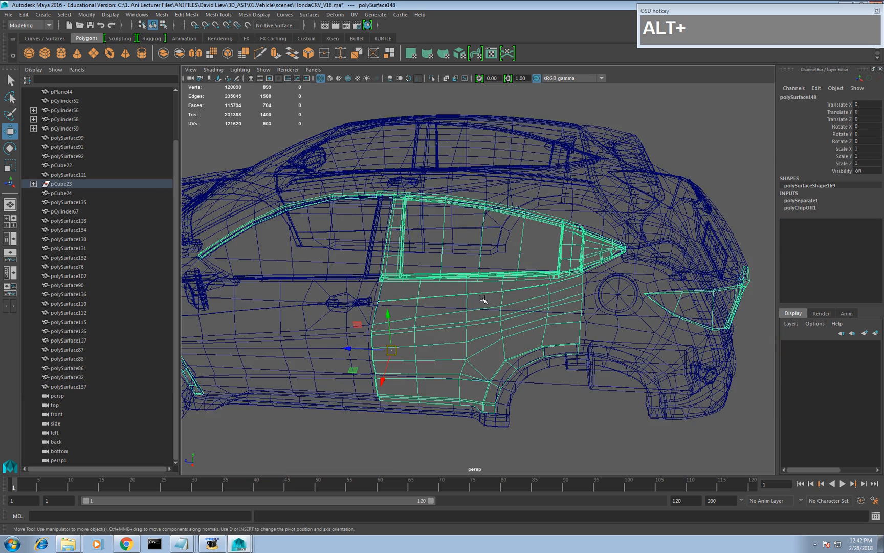
pyautogui.keyDown('alt'); pyautogui.moveTo(668, 298); pyautogui.dragTo(515, 337); pyautogui.keyUp('alt')
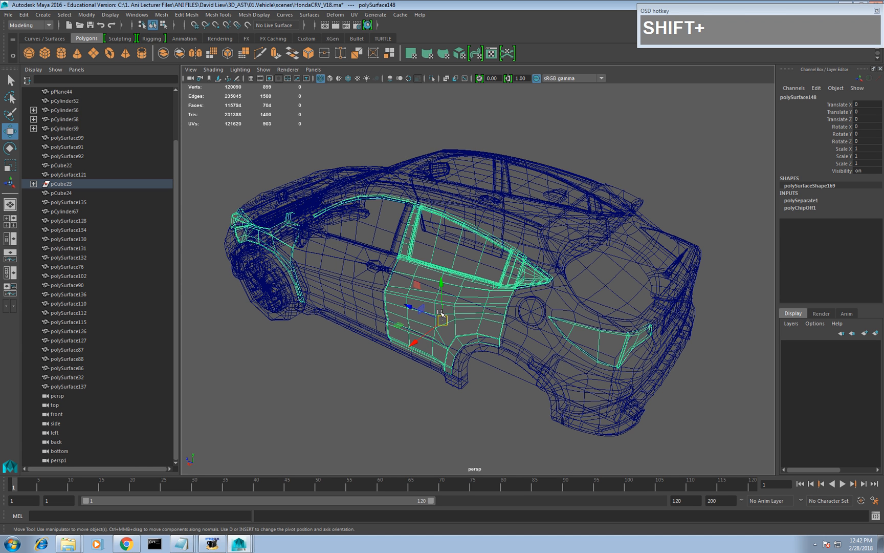
pyautogui.keyDown('shift'); pyautogui.click(530, 231); pyautogui.keyUp('shift')
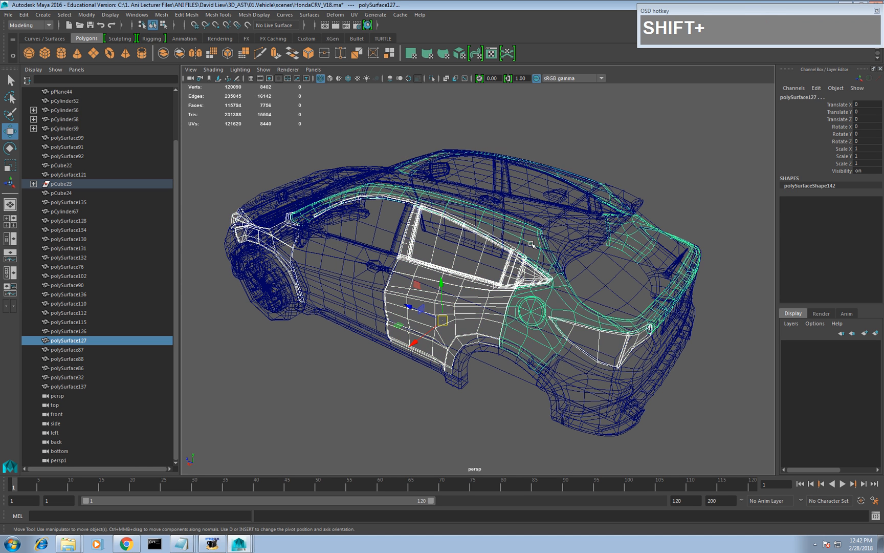
pyautogui.keyDown('alt'); pyautogui.moveTo(532, 244); pyautogui.dragTo(549, 308); pyautogui.keyUp('alt')
pyautogui.keyDown('shift'); pyautogui.click(544, 241); pyautogui.keyUp('shift')
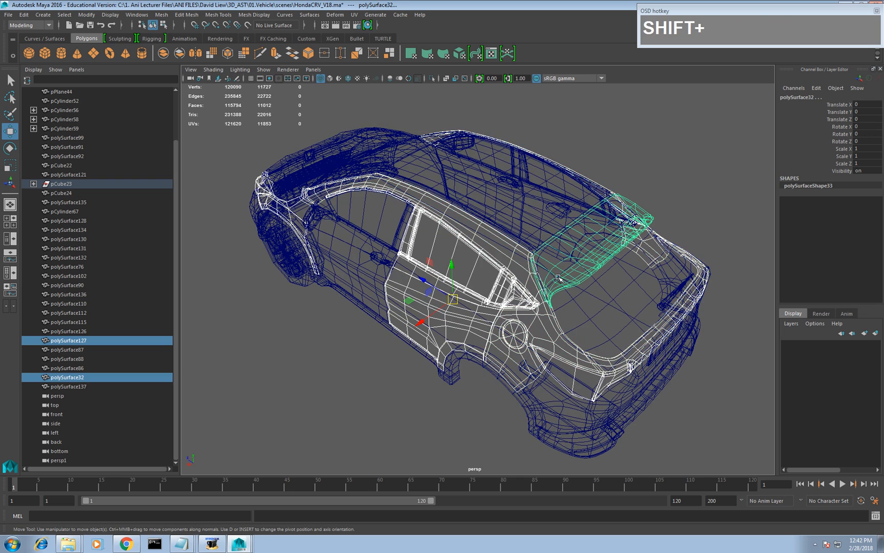
pyautogui.keyDown('shift'); pyautogui.click(543, 231); pyautogui.keyUp('shift')
pyautogui.keyDown('shift'); pyautogui.click(563, 212); pyautogui.keyUp('shift')
pyautogui.keyDown('alt'); pyautogui.moveTo(556, 267); pyautogui.dragTo(566, 253); pyautogui.keyUp('alt')
# Extend the selection with the tailgate, the rear bumper parts and the side skirt with wheel arch trim.
pyautogui.keyDown('shift'); pyautogui.click(628, 293); pyautogui.keyUp('shift')
pyautogui.keyDown('alt'); pyautogui.moveTo(627, 293); pyautogui.dragTo(513, 346); pyautogui.keyUp('alt')
pyautogui.keyDown('shift'); pyautogui.click(493, 316); pyautogui.keyUp('shift')
pyautogui.hotkey('ctrl', 'z')
pyautogui.keyDown('shift'); pyautogui.click(457, 342); pyautogui.keyUp('shift')
pyautogui.keyDown('shift'); pyautogui.click(589, 405); pyautogui.keyUp('shift')
pyautogui.keyDown('shift'); pyautogui.click(560, 405); pyautogui.keyUp('shift')
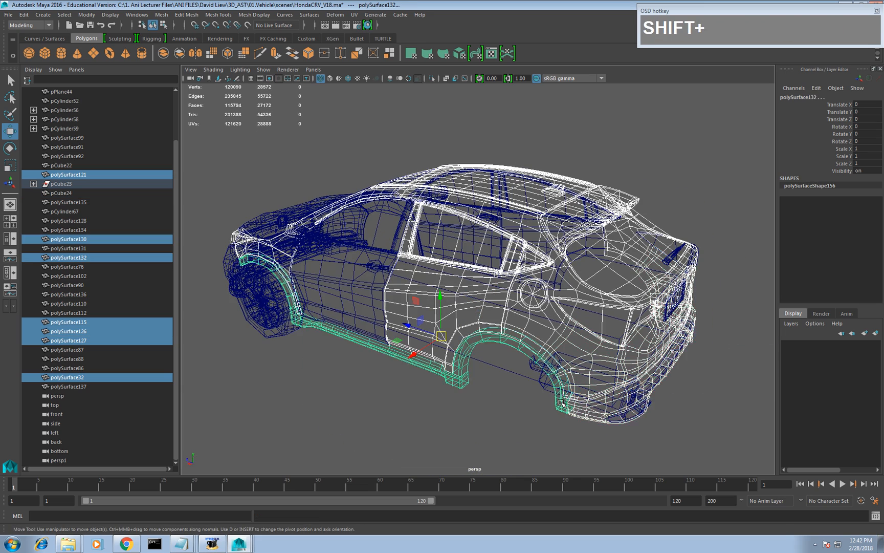
# Add the exhaust cylinder, the remaining lower rear bumper pieces and the rear number plate to the selection.
pyautogui.keyDown('alt'); pyautogui.keyDown('shift'); pyautogui.moveTo(559, 405); pyautogui.dragTo(463, 359); pyautogui.keyUp('shift'); pyautogui.keyUp('alt')
pyautogui.keyDown('shift'); pyautogui.click(584, 338); pyautogui.keyUp('shift')
pyautogui.keyDown('alt'); pyautogui.moveTo(326, 376); pyautogui.dragTo(231, 388); pyautogui.keyUp('alt')
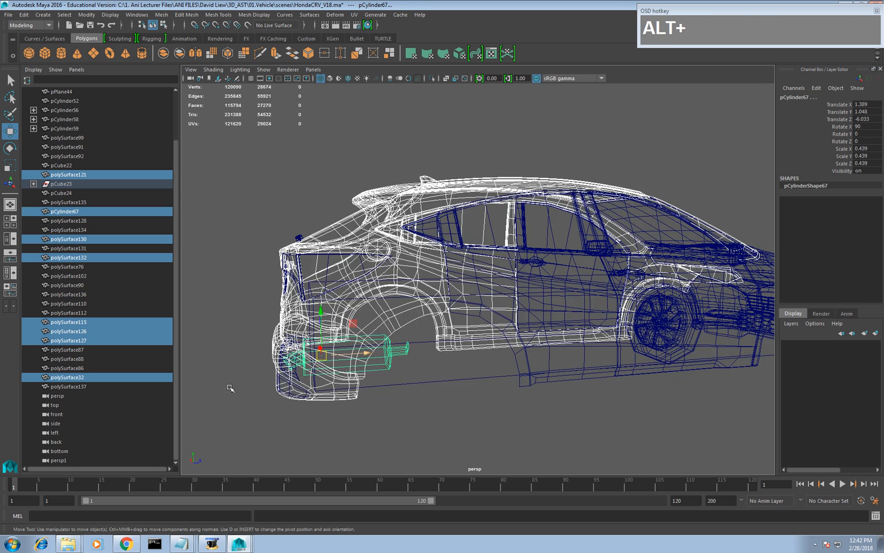
pyautogui.keyDown('ctrl'); pyautogui.keyDown('shift'); pyautogui.moveTo(301, 420); pyautogui.dragTo(284, 373); pyautogui.keyUp('shift'); pyautogui.keyUp('ctrl')
pyautogui.keyDown('shift'); pyautogui.click(302, 287); pyautogui.keyUp('shift')
pyautogui.keyDown('alt'); pyautogui.moveTo(374, 300); pyautogui.dragTo(511, 350); pyautogui.keyUp('alt')
pyautogui.keyDown('alt'); pyautogui.moveTo(386, 377); pyautogui.dragTo(353, 382, button='right'); pyautogui.keyUp('alt')
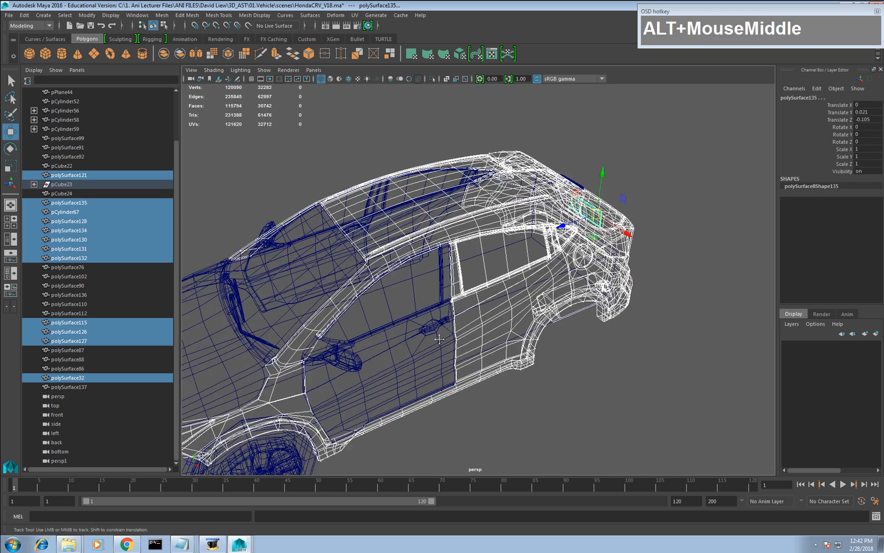
pyautogui.keyDown('alt'); pyautogui.moveTo(353, 381); pyautogui.dragTo(501, 332, button='middle'); pyautogui.keyUp('alt')
# Add the hood, the upper front grille trim and the Honda emblem to the selection.
pyautogui.keyDown('shift'); pyautogui.click(396, 312); pyautogui.keyUp('shift')
pyautogui.keyDown('alt'); pyautogui.moveTo(361, 333); pyautogui.dragTo(415, 316); pyautogui.keyUp('alt')
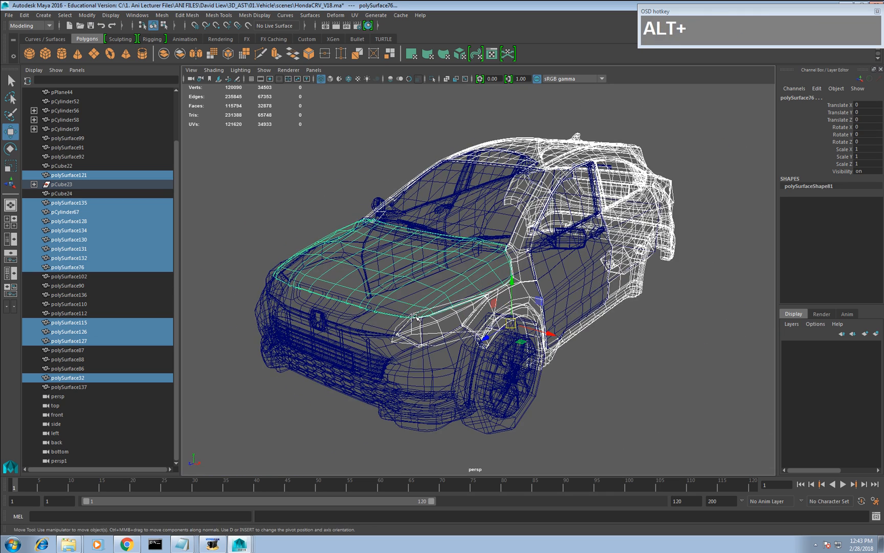
pyautogui.keyDown('shift'); pyautogui.click(370, 327); pyautogui.keyUp('shift')
pyautogui.keyDown('shift'); pyautogui.click(310, 321); pyautogui.keyUp('shift')
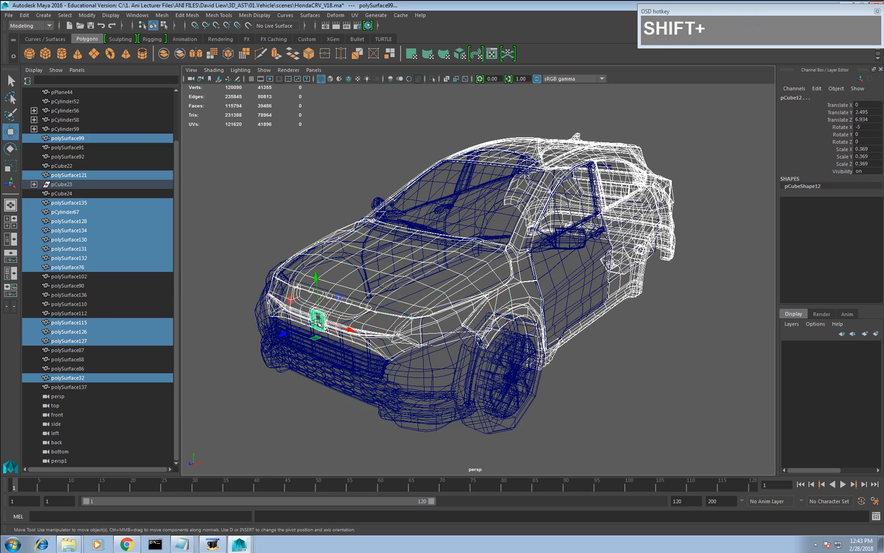
pyautogui.keyDown('alt'); pyautogui.keyDown('shift'); pyautogui.moveTo(317, 333); pyautogui.dragTo(340, 378); pyautogui.keyUp('shift'); pyautogui.keyUp('alt')
pyautogui.keyDown('alt'); pyautogui.moveTo(340, 378); pyautogui.dragTo(373, 376, button='middle'); pyautogui.keyUp('alt')
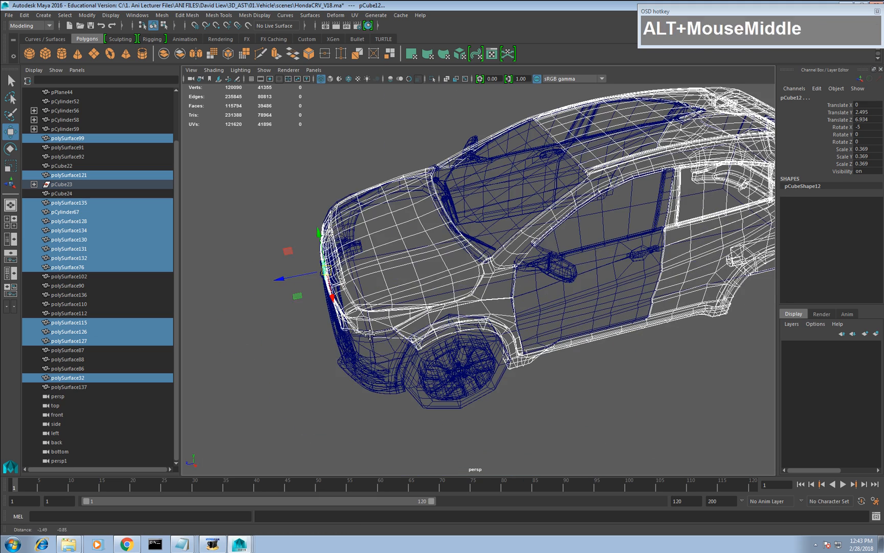
# Add the front bumper, its lower trim and the front number plate to the selection.
pyautogui.keyDown('shift'); pyautogui.click(374, 376); pyautogui.keyUp('shift')
pyautogui.keyDown('shift'); pyautogui.click(394, 391); pyautogui.keyUp('shift')
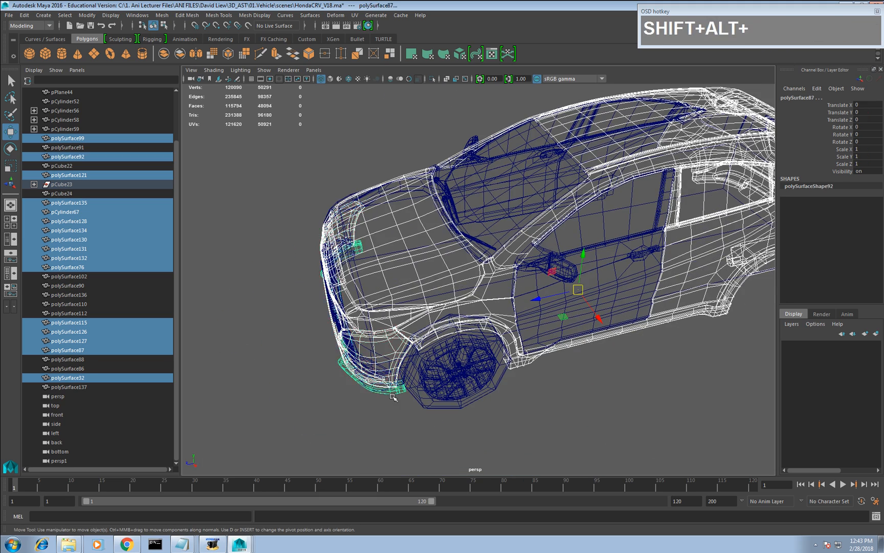
pyautogui.keyDown('alt'); pyautogui.keyDown('shift'); pyautogui.moveTo(394, 392); pyautogui.dragTo(466, 330); pyautogui.keyUp('shift'); pyautogui.keyUp('alt')
pyautogui.keyDown('shift'); pyautogui.click(469, 328); pyautogui.keyUp('shift')
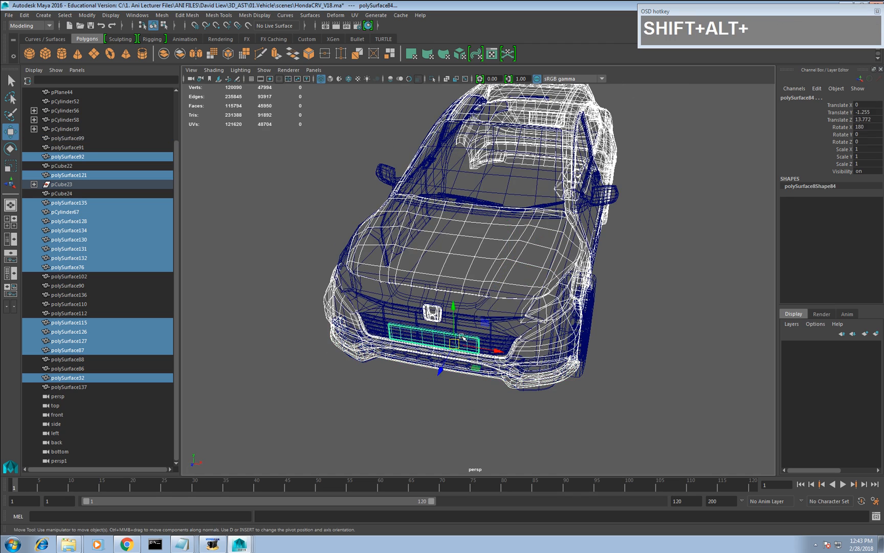
# Add the remaining front grille pieces and the lower front bumper lip to the selection.
pyautogui.keyDown('ctrl'); pyautogui.keyDown('shift'); pyautogui.moveTo(465, 368); pyautogui.dragTo(462, 259); pyautogui.keyUp('shift'); pyautogui.keyUp('ctrl')
pyautogui.keyDown('ctrl'); pyautogui.click(448, 286); pyautogui.keyUp('ctrl')
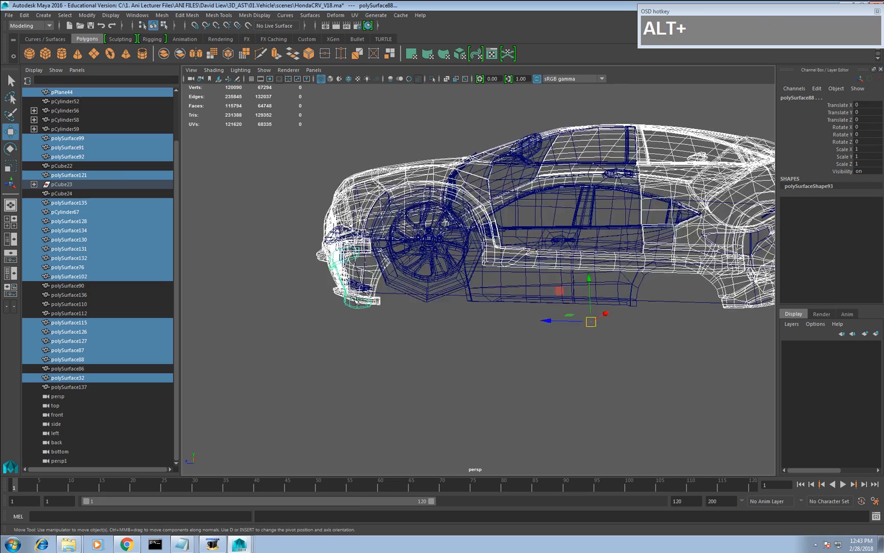
pyautogui.keyDown('alt'); pyautogui.moveTo(404, 333); pyautogui.dragTo(445, 358, button='middle'); pyautogui.keyUp('alt')
pyautogui.keyDown('alt'); pyautogui.moveTo(445, 358); pyautogui.dragTo(462, 398, button='right'); pyautogui.keyUp('alt')
pyautogui.keyDown('alt'); pyautogui.moveTo(450, 327); pyautogui.dragTo(448, 307); pyautogui.keyUp('alt')
pyautogui.keyDown('alt'); pyautogui.moveTo(448, 307); pyautogui.dragTo(433, 296, button='right'); pyautogui.keyUp('alt')
pyautogui.keyDown('alt'); pyautogui.moveTo(433, 296); pyautogui.dragTo(457, 367); pyautogui.keyUp('alt')
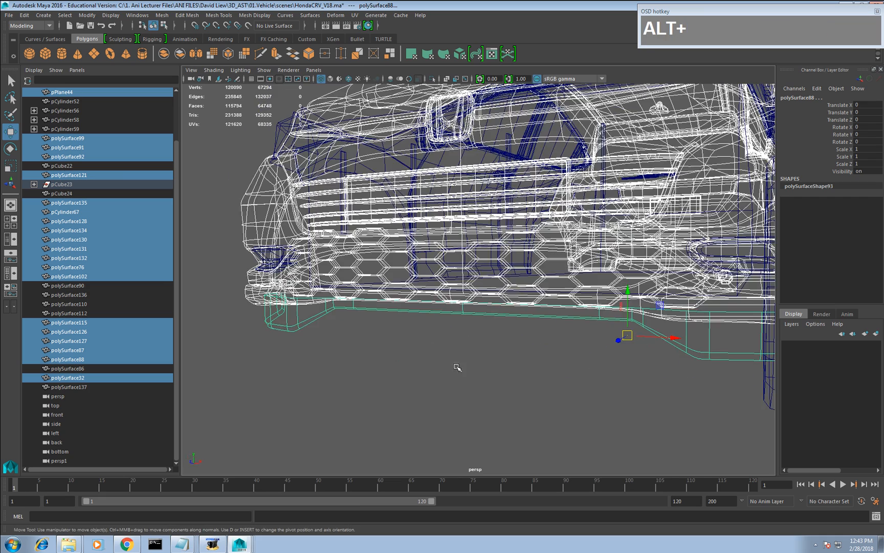
# Take pPlane44 out of the selection and combine the remaining selected body parts into one mesh.
pyautogui.keyDown('ctrl'); pyautogui.click(470, 270); pyautogui.keyUp('ctrl')
pyautogui.keyDown('alt'); pyautogui.moveTo(469, 270); pyautogui.dragTo(169, 465, button='right'); pyautogui.keyUp('alt')
pyautogui.keyDown('alt'); pyautogui.moveTo(470, 233); pyautogui.dragTo(476, 307); pyautogui.keyUp('alt')
pyautogui.keyDown('alt'); pyautogui.moveTo(476, 307); pyautogui.dragTo(455, 327, button='middle'); pyautogui.keyUp('alt')
pyautogui.keyDown('alt'); pyautogui.moveTo(454, 327); pyautogui.dragTo(432, 278, button='right'); pyautogui.keyUp('alt')
pyautogui.keyDown('alt'); pyautogui.moveTo(432, 279); pyautogui.dragTo(355, 277); pyautogui.keyUp('alt')
pyautogui.keyDown('alt'); pyautogui.moveTo(355, 276); pyautogui.dragTo(294, 290, button='middle'); pyautogui.keyUp('alt')
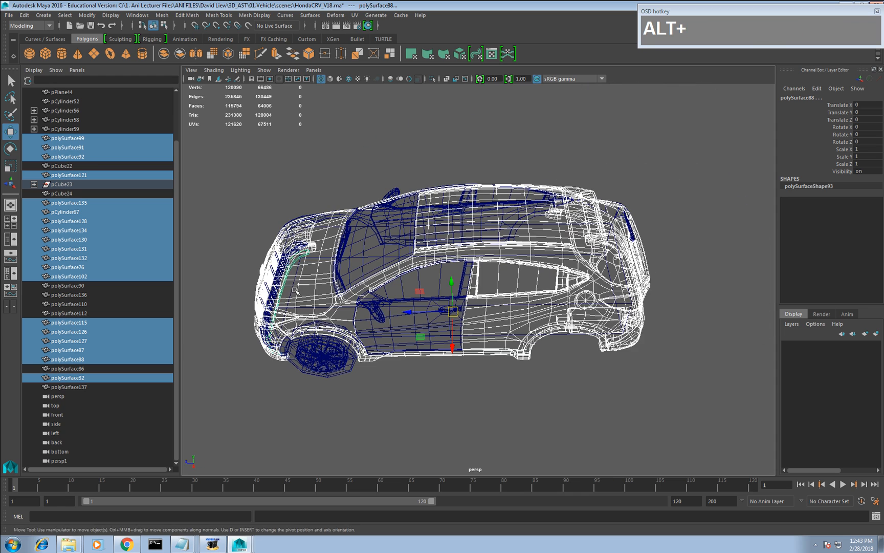
pyautogui.click(163, 55)
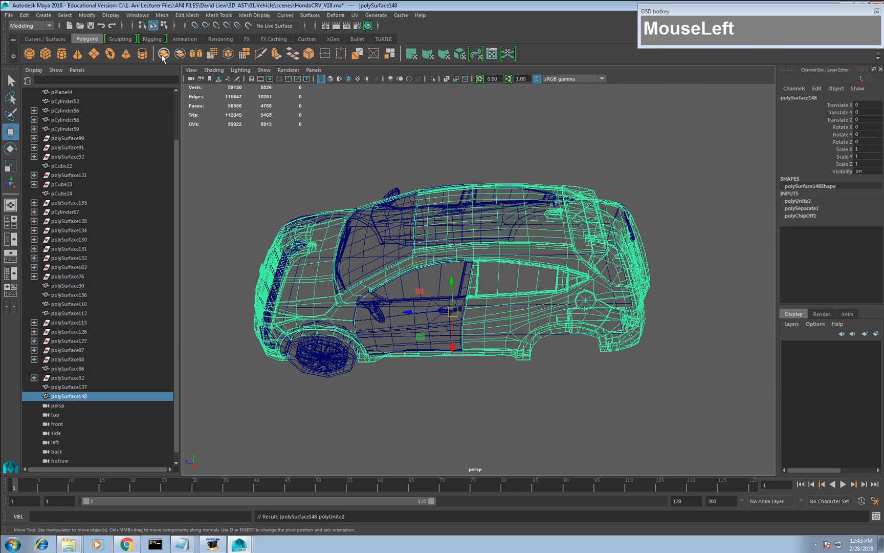
# Delete the construction history of all objects in the scene to clear the leftover empty transforms.
pyautogui.click(76, 378)
pyautogui.keyDown('ctrl'); pyautogui.click(80, 359); pyautogui.keyUp('ctrl')
pyautogui.keyDown('ctrl'); pyautogui.click(82, 350); pyautogui.keyUp('ctrl')
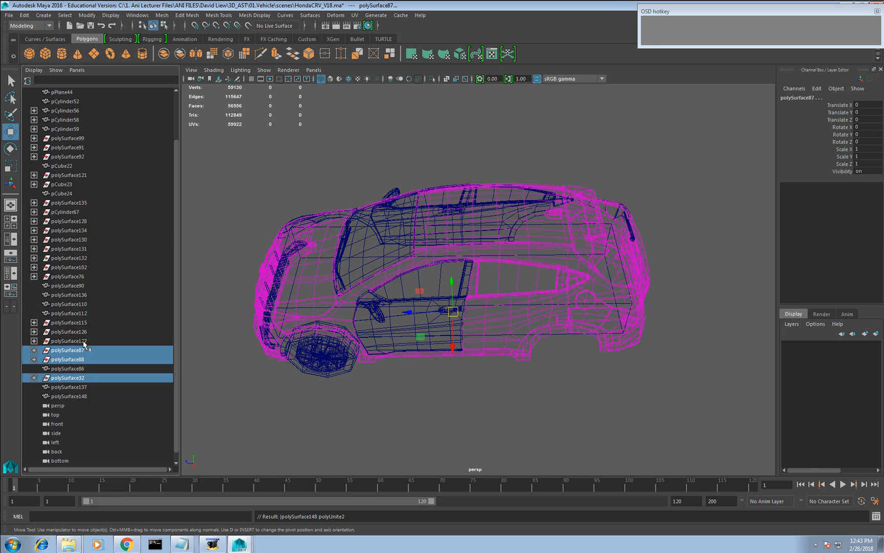
pyautogui.click(50, 16)
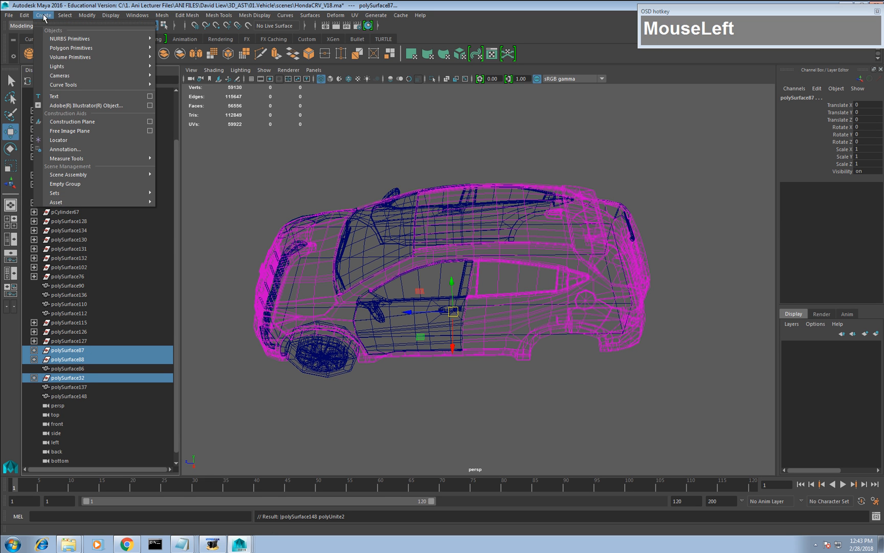
pyautogui.moveTo(24, 15)
pyautogui.moveTo(91, 139)
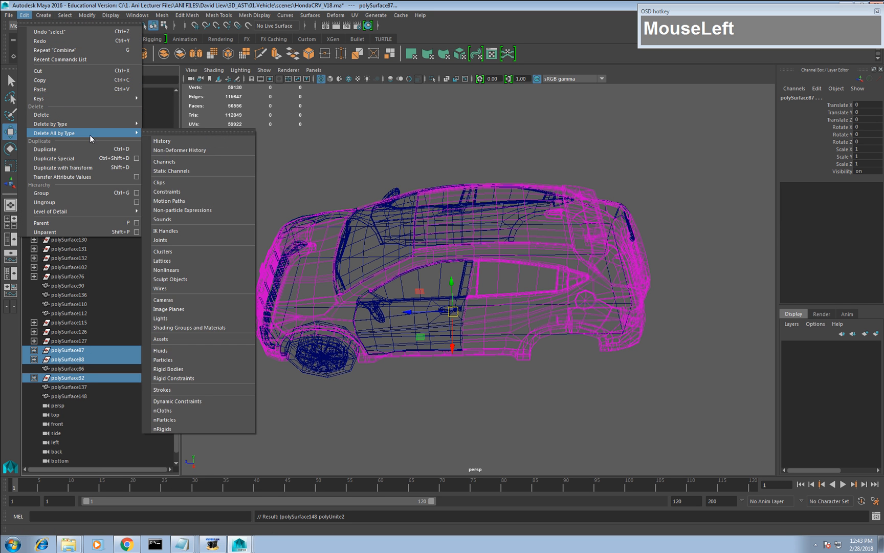
pyautogui.click(204, 141)
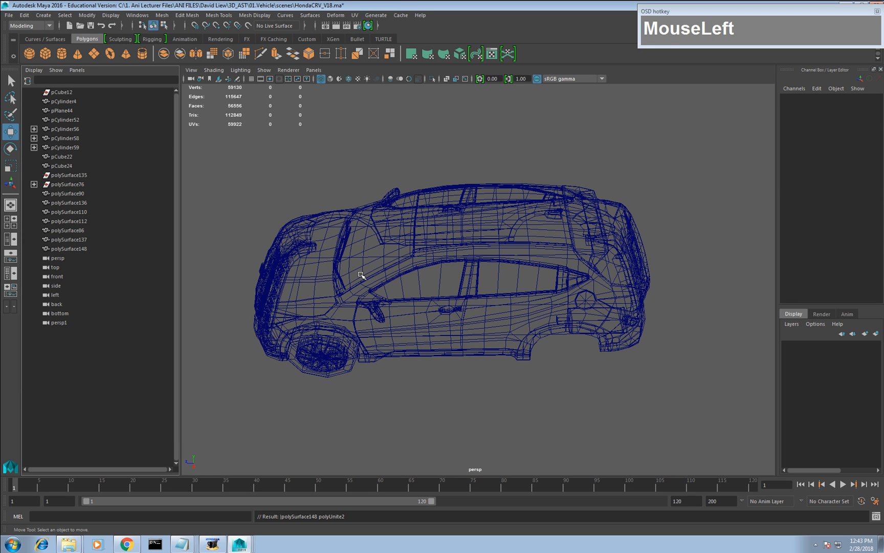
# Select the windshield mesh and inspect the car from a front three-quarter angle.
pyautogui.click(363, 276)
pyautogui.keyDown('alt'); pyautogui.moveTo(362, 276); pyautogui.dragTo(371, 284); pyautogui.keyUp('alt')
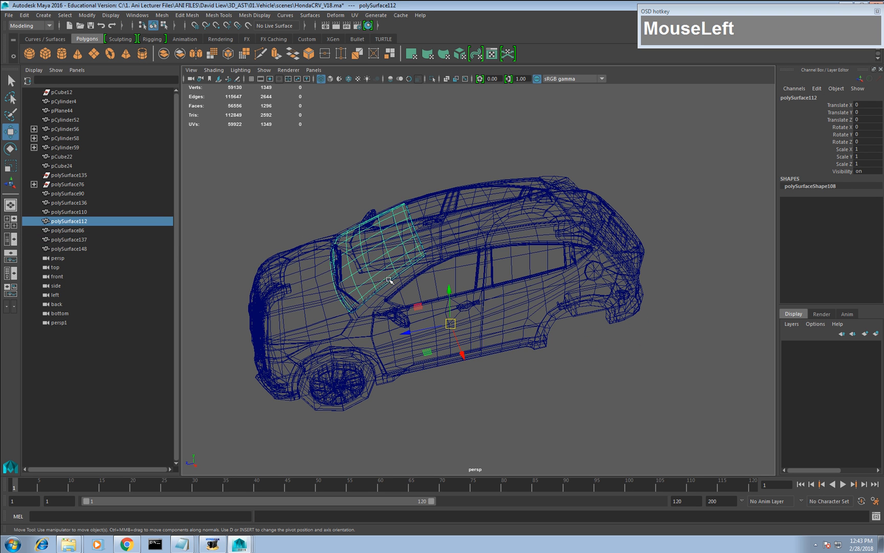
pyautogui.click(397, 284)
pyautogui.click(389, 263)
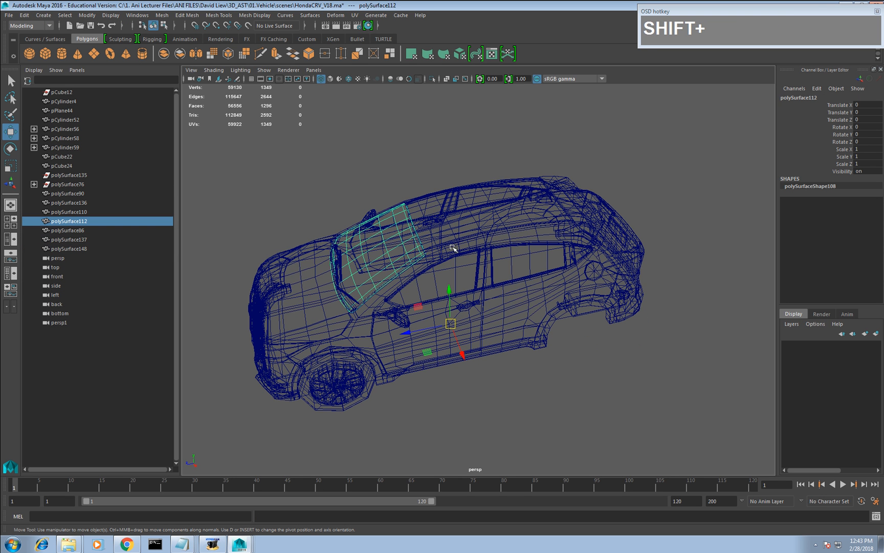
pyautogui.keyDown('alt'); pyautogui.moveTo(591, 336); pyautogui.dragTo(521, 276); pyautogui.keyUp('alt')
pyautogui.keyDown('alt'); pyautogui.moveTo(544, 317); pyautogui.dragTo(517, 286, button='right'); pyautogui.keyUp('alt')
pyautogui.keyDown('alt'); pyautogui.moveTo(516, 287); pyautogui.dragTo(455, 191); pyautogui.keyUp('alt')
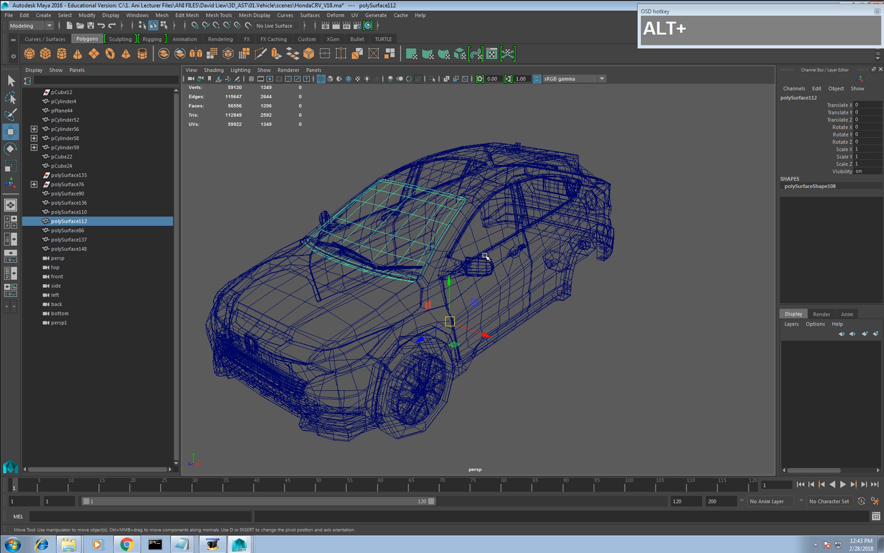
# Switch to Notepad and read the clean-up checklist, including the front-view centre alignment check.
pyautogui.hotkey('alt', 'Tab')
pyautogui.click(709, 207)
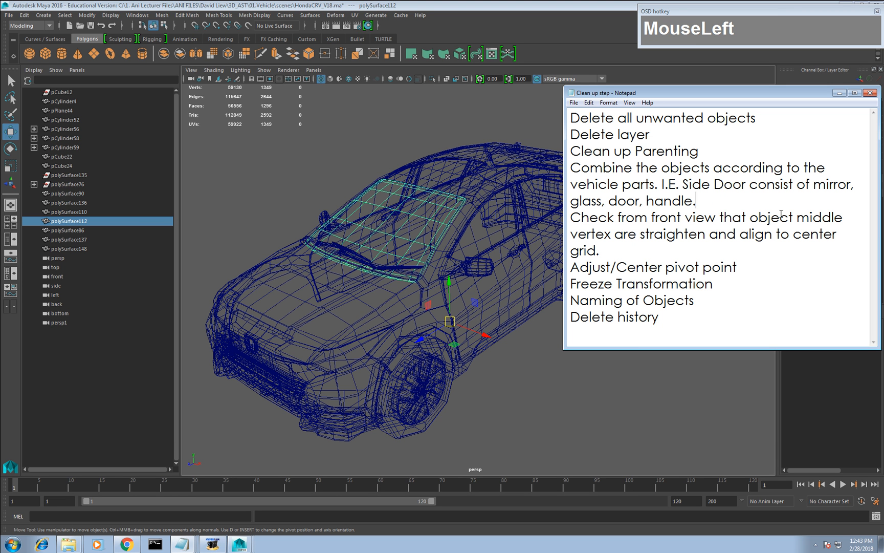
pyautogui.middleClick(436, 244)
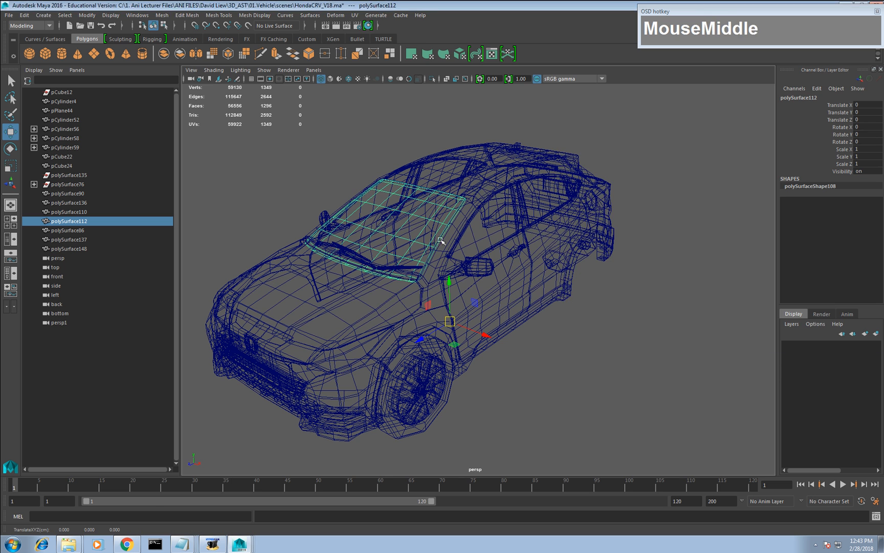
# Switch the viewport to the front view and turn on the grid.
pyautogui.press('space')
pyautogui.click(451, 221)
pyautogui.moveTo(454, 241); pyautogui.dragTo(451, 245)
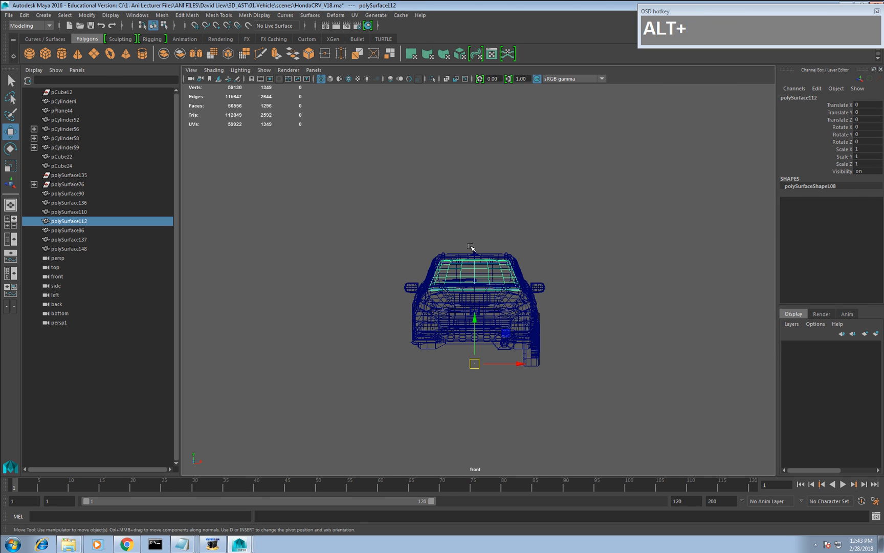
pyautogui.scroll(4, 460, 236)
pyautogui.scroll(2, 480, 226)
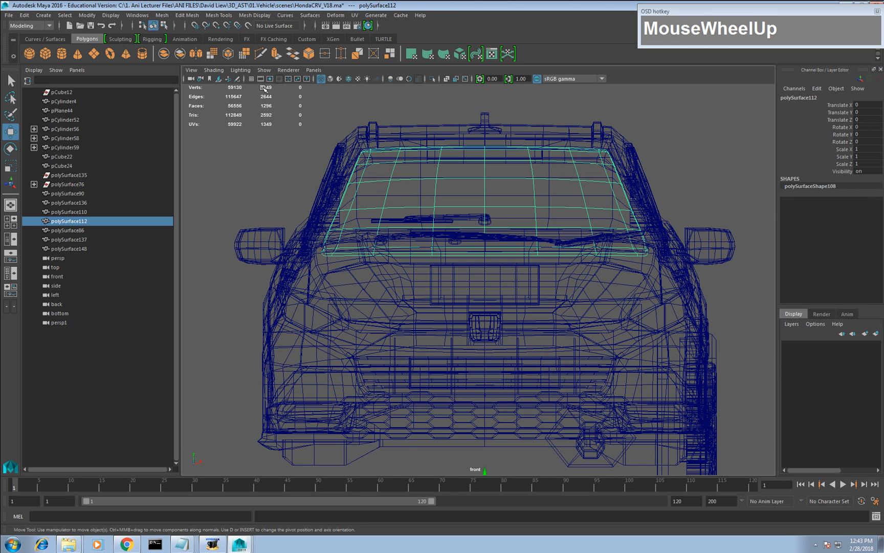
pyautogui.click(251, 78)
# Examine the roof antenna's middle edge against the centre grid line.
pyautogui.keyDown('alt'); pyautogui.moveTo(454, 179); pyautogui.dragTo(472, 320, button='middle'); pyautogui.keyUp('alt')
pyautogui.scroll(5, 451, 257)
pyautogui.scroll(5, 471, 320)
pyautogui.keyDown('alt'); pyautogui.moveTo(460, 364); pyautogui.dragTo(466, 281, button='middle'); pyautogui.keyUp('alt')
pyautogui.scroll(2, 466, 281)
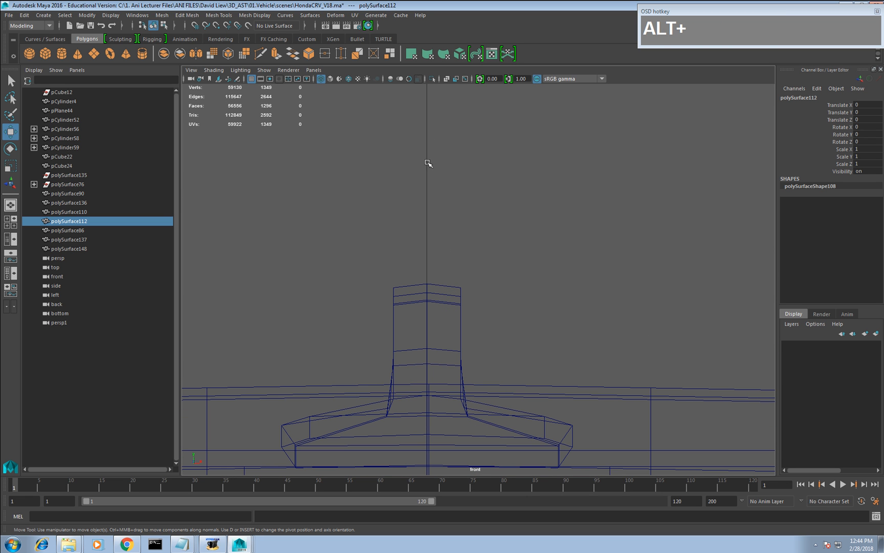
pyautogui.scroll(8, 426, 295)
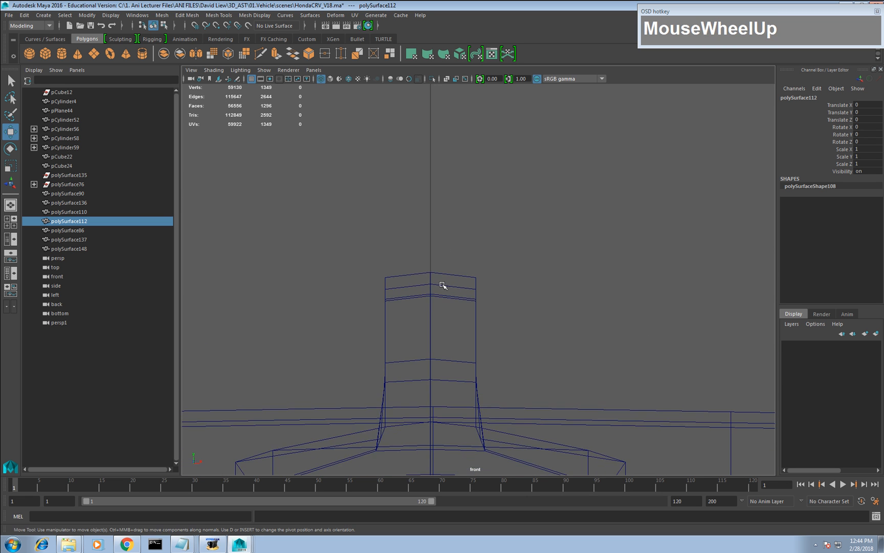
pyautogui.keyDown('alt'); pyautogui.moveTo(376, 295); pyautogui.dragTo(431, 255, button='middle'); pyautogui.keyUp('alt')
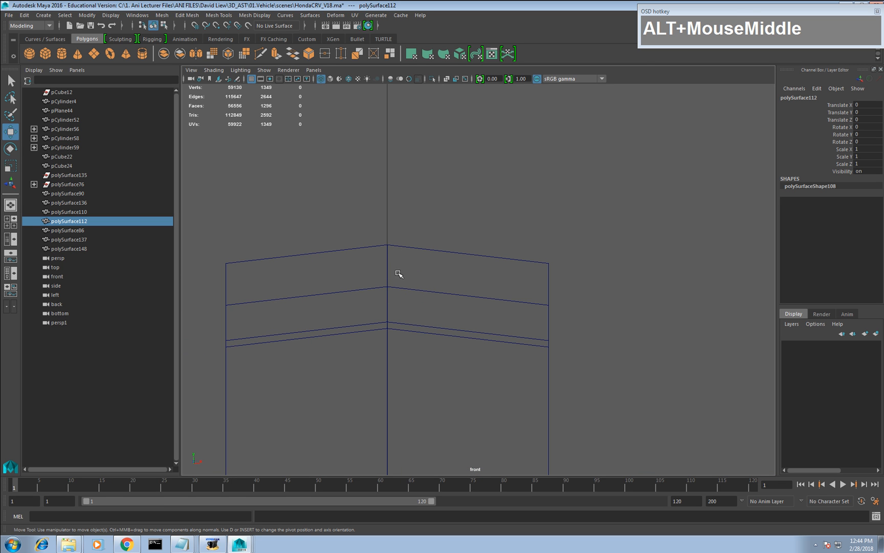
# Put the combined body mesh in vertex mode and check the antenna and roof middle vertices for centre alignment.
pyautogui.rightClick(486, 253)
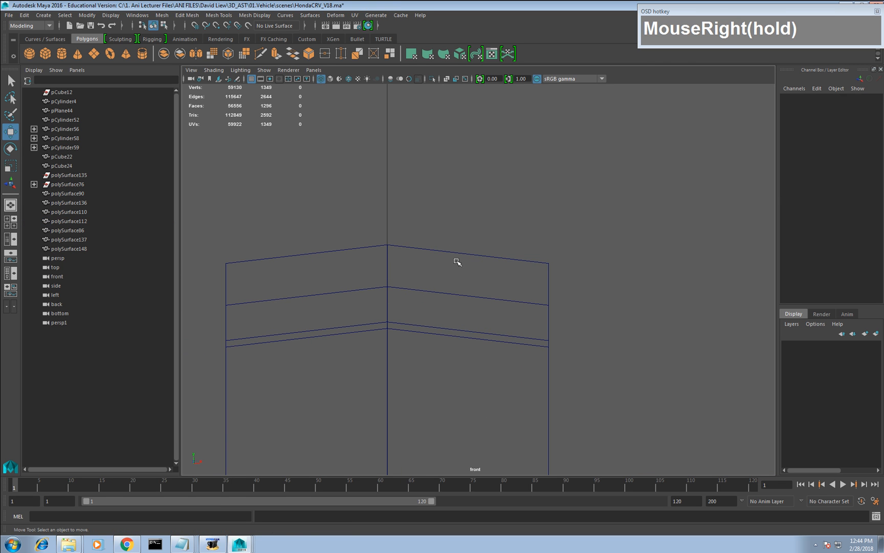
pyautogui.moveTo(508, 262); pyautogui.dragTo(522, 268)
pyautogui.moveTo(512, 263); pyautogui.dragTo(475, 261, button='right')
pyautogui.keyDown('alt'); pyautogui.moveTo(387, 267); pyautogui.dragTo(399, 252, button='middle'); pyautogui.keyUp('alt')
pyautogui.scroll(2, 348, 193)
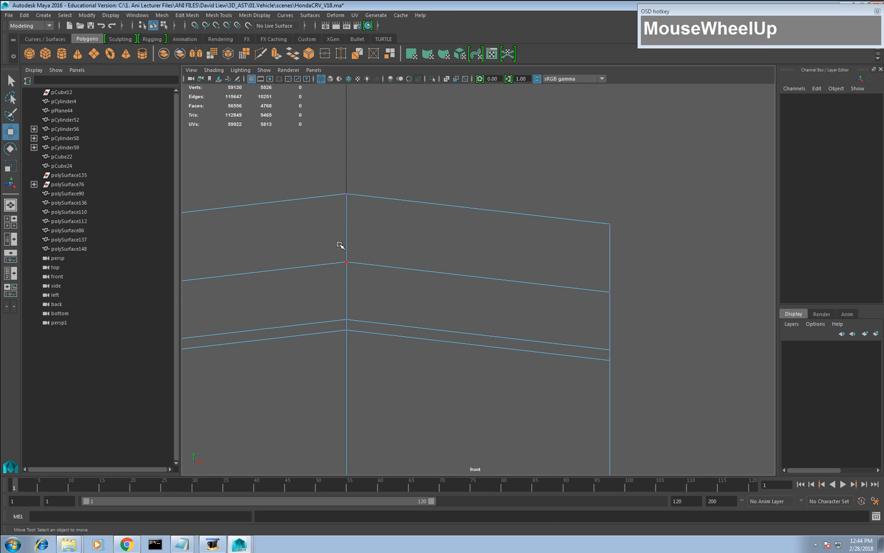
pyautogui.keyDown('alt'); pyautogui.scroll(-8, 389, 316); pyautogui.keyUp('alt')
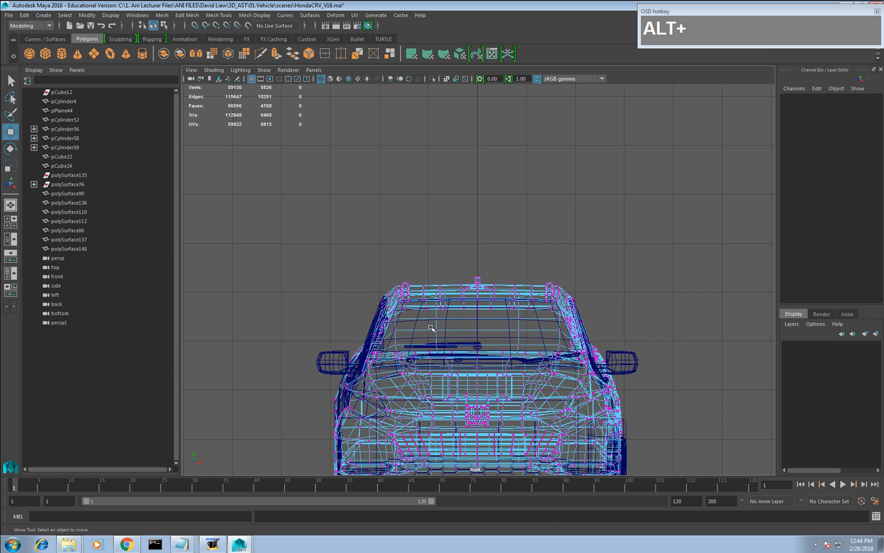
pyautogui.scroll(6, 431, 328)
pyautogui.scroll(-5, 467, 286)
pyautogui.keyDown('alt'); pyautogui.moveTo(446, 241); pyautogui.dragTo(424, 231, button='middle'); pyautogui.keyUp('alt')
pyautogui.scroll(5, 451, 231)
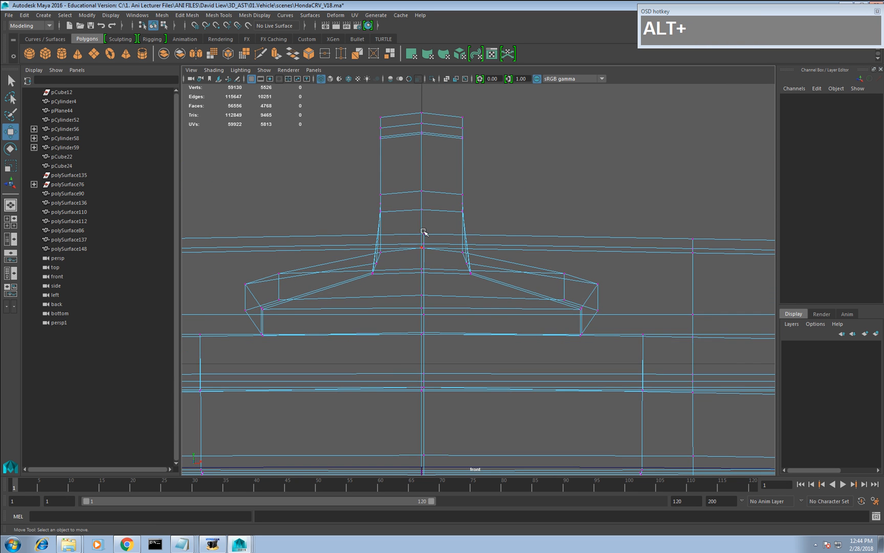
pyautogui.scroll(2, 424, 231)
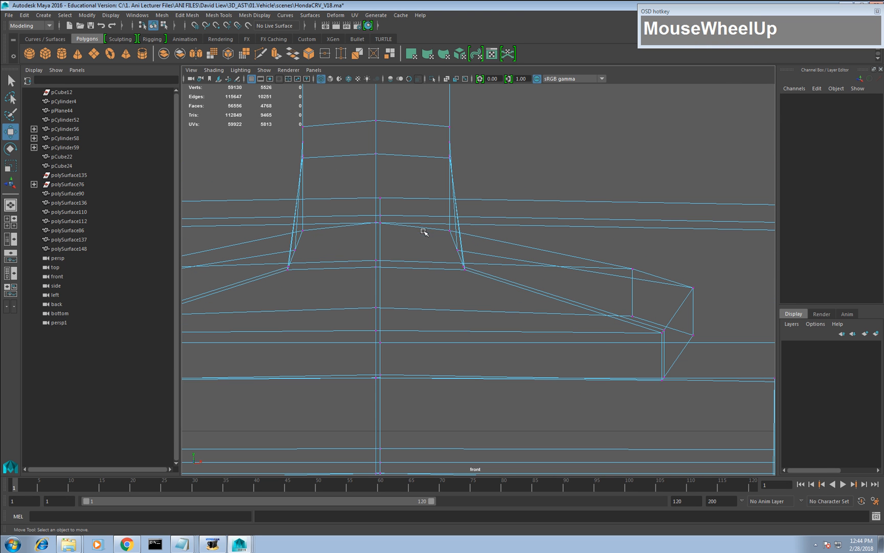
# Select the off-centre column of middle vertices along the roof below the antenna.
pyautogui.click(378, 222)
pyautogui.moveTo(394, 186); pyautogui.dragTo(379, 363)
pyautogui.keyDown('alt'); pyautogui.moveTo(421, 348); pyautogui.dragTo(434, 237, button='middle'); pyautogui.keyUp('alt')
pyautogui.keyDown('shift'); pyautogui.moveTo(405, 249); pyautogui.dragTo(392, 420); pyautogui.keyUp('shift')
pyautogui.keyDown('alt'); pyautogui.moveTo(428, 405); pyautogui.dragTo(433, 243, button='middle'); pyautogui.keyUp('alt')
pyautogui.keyDown('shift'); pyautogui.moveTo(408, 293); pyautogui.dragTo(398, 417); pyautogui.keyUp('shift')
pyautogui.scroll(-5, 427, 361)
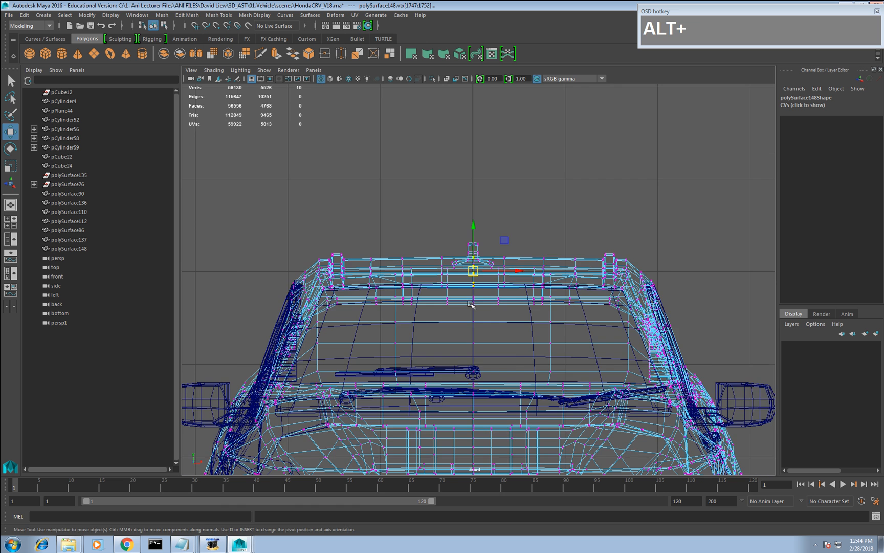
# Scale the selected roof vertices along the X axis to flatten them into one straight vertical line.
pyautogui.keyDown('alt'); pyautogui.moveTo(471, 305); pyautogui.dragTo(460, 371, button='right'); pyautogui.keyUp('alt')
pyautogui.keyDown('alt'); pyautogui.moveTo(460, 371); pyautogui.dragTo(454, 351, button='middle'); pyautogui.keyUp('alt')
pyautogui.press('r')
pyautogui.click(483, 250)
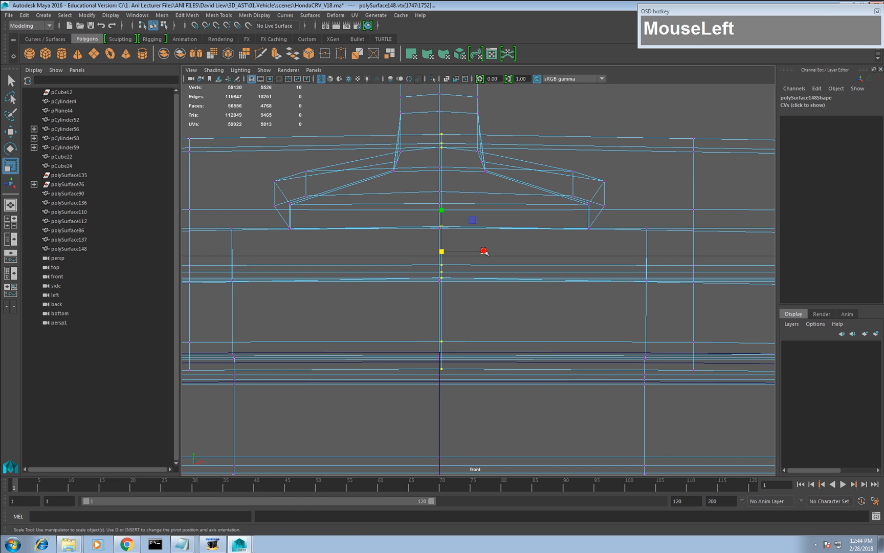
pyautogui.moveTo(483, 250); pyautogui.dragTo(382, 257)
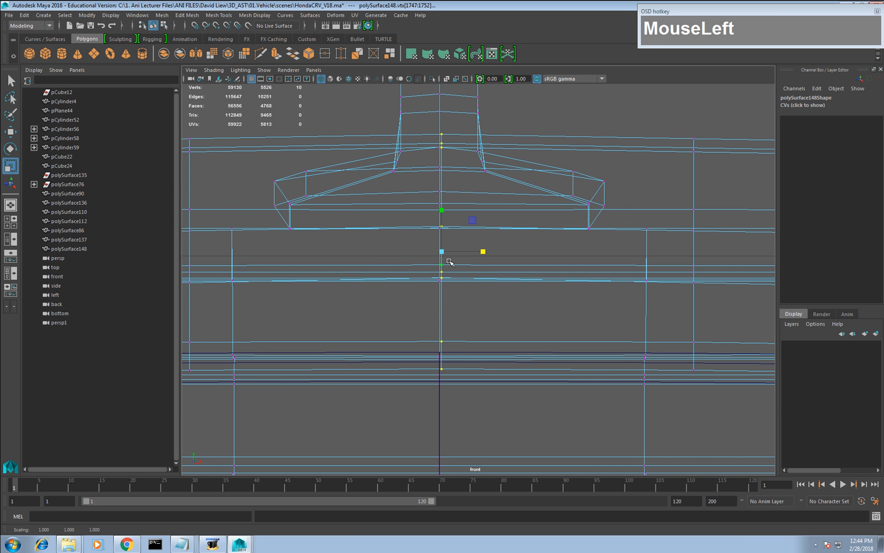
# Move the selected roof vertices along X with grid snapping onto the centre grid line.
pyautogui.press('w')
pyautogui.keyDown('alt'); pyautogui.moveTo(446, 253); pyautogui.dragTo(463, 276, button='right'); pyautogui.keyUp('alt')
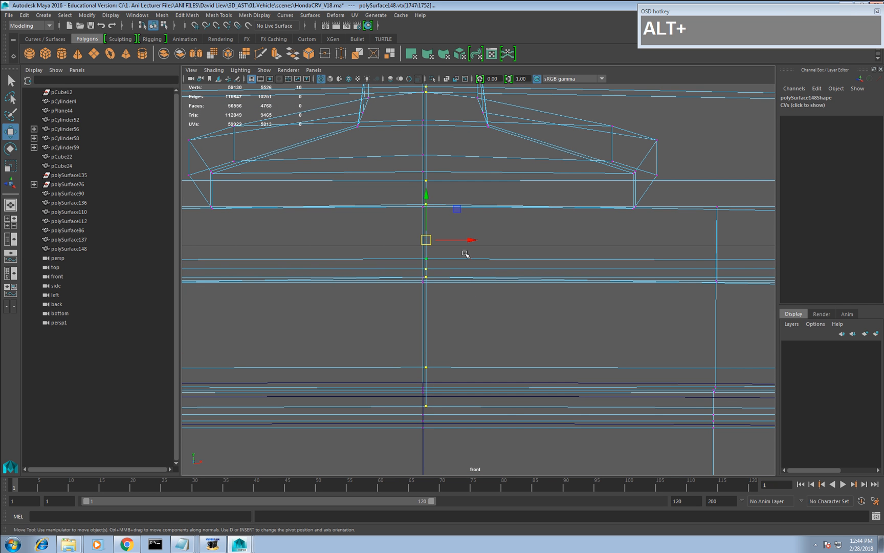
pyautogui.moveTo(468, 241); pyautogui.dragTo(464, 240)
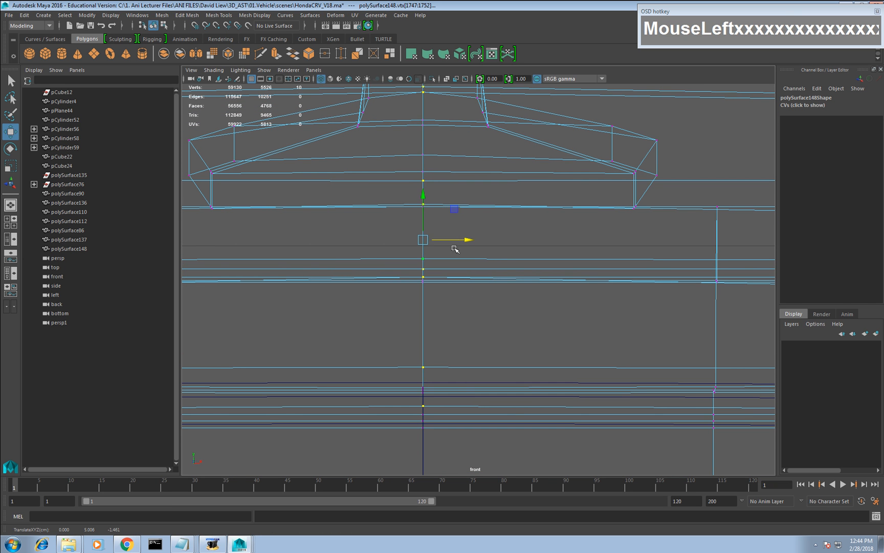
pyautogui.keyDown('alt'); pyautogui.moveTo(460, 396); pyautogui.dragTo(452, 264, button='middle'); pyautogui.keyUp('alt')
pyautogui.moveTo(451, 265)
pyautogui.keyDown('alt'); pyautogui.mouseDown(button='right')
pyautogui.moveTo(454, 277)
pyautogui.moveTo(458, 256)
pyautogui.moveTo(457, 275)
pyautogui.mouseUp(button='right'); pyautogui.keyUp('alt')
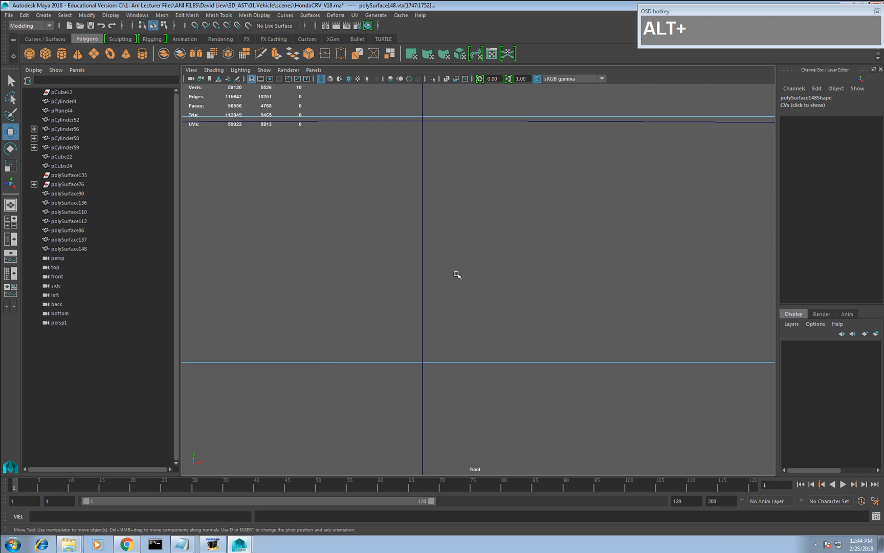
pyautogui.scroll(-5, 472, 316)
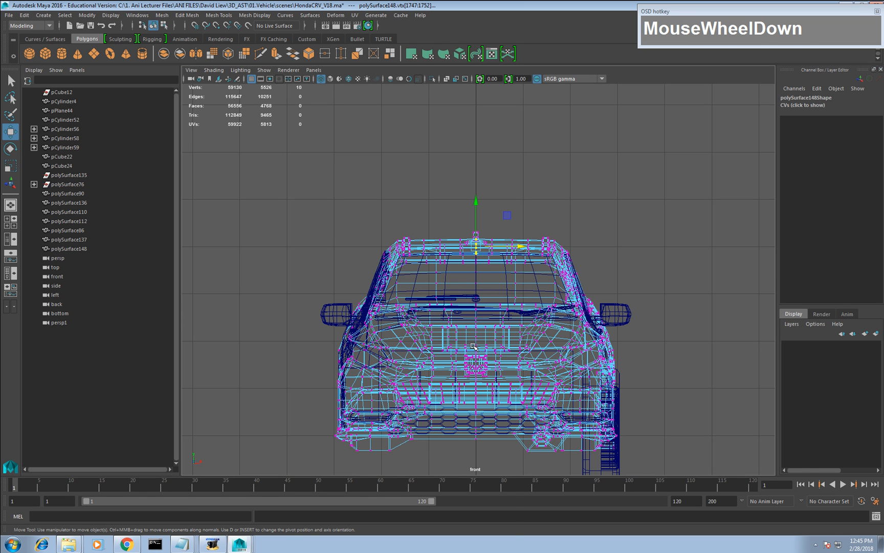
# Delete all body mesh faces on the left half of the car as seen from the front, up to the centre line.
pyautogui.moveTo(473, 346); pyautogui.dragTo(473, 367, button='right')
pyautogui.moveTo(285, 190); pyautogui.dragTo(476, 468)
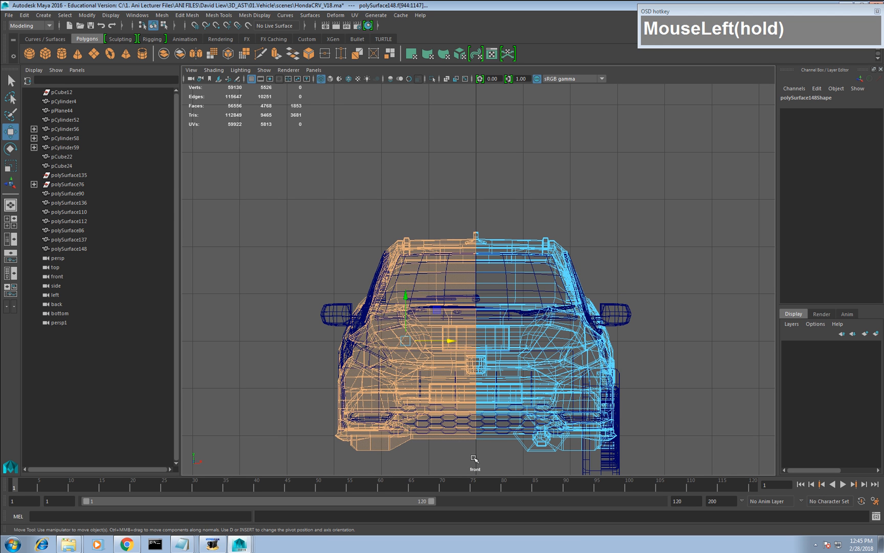
pyautogui.press('Delete')
# Select the stray vertices past the remaining half's centre edge at the car front and snap them to the centre grid line.
pyautogui.keyDown('alt'); pyautogui.moveTo(491, 288); pyautogui.dragTo(497, 415, button='right'); pyautogui.keyUp('alt')
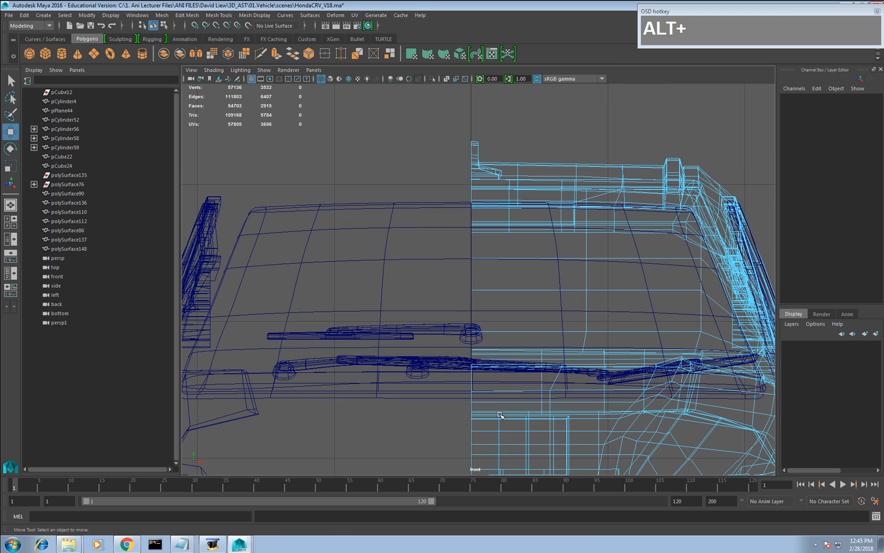
pyautogui.scroll(5, 473, 312)
pyautogui.keyDown('alt'); pyautogui.moveTo(436, 264); pyautogui.dragTo(428, 376, button='right'); pyautogui.keyUp('alt')
pyautogui.keyDown('alt'); pyautogui.moveTo(377, 225); pyautogui.dragTo(379, 391, button='right'); pyautogui.keyUp('alt')
pyautogui.keyDown('alt'); pyautogui.moveTo(379, 391); pyautogui.dragTo(368, 280, button='middle'); pyautogui.keyUp('alt')
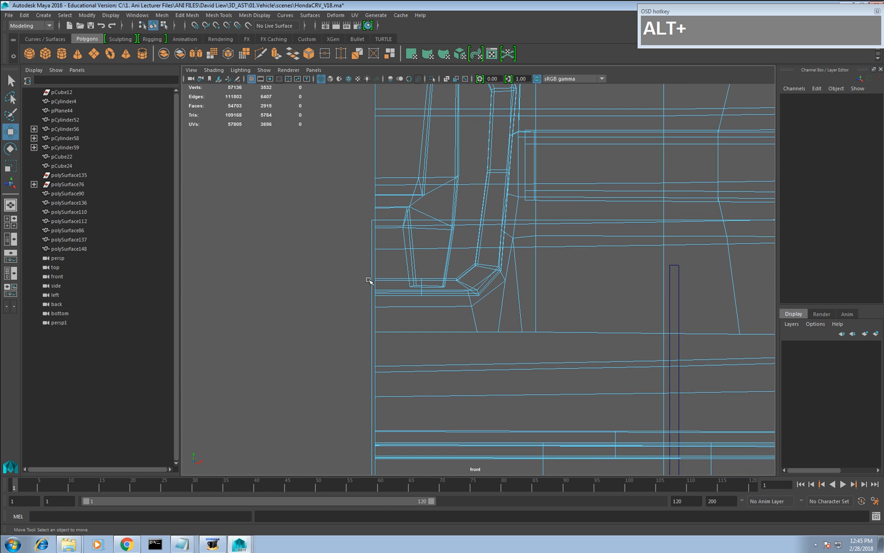
pyautogui.moveTo(403, 209); pyautogui.dragTo(355, 221, button='right')
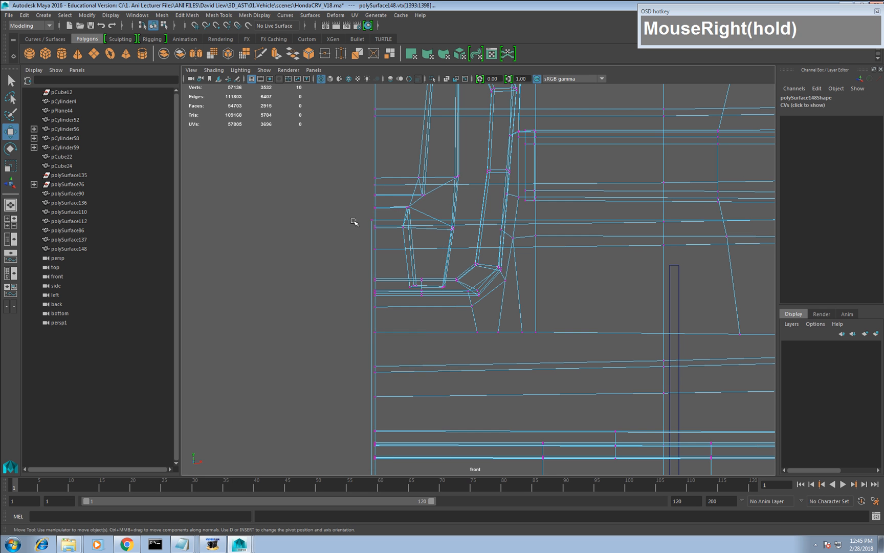
pyautogui.moveTo(357, 212); pyautogui.dragTo(374, 330)
pyautogui.keyDown('alt'); pyautogui.moveTo(374, 330); pyautogui.dragTo(385, 272, button='middle'); pyautogui.keyUp('alt')
pyautogui.keyDown('shift'); pyautogui.moveTo(372, 274); pyautogui.dragTo(382, 303); pyautogui.keyUp('shift')
pyautogui.keyDown('alt'); pyautogui.moveTo(387, 309); pyautogui.dragTo(410, 258, button='middle'); pyautogui.keyUp('alt')
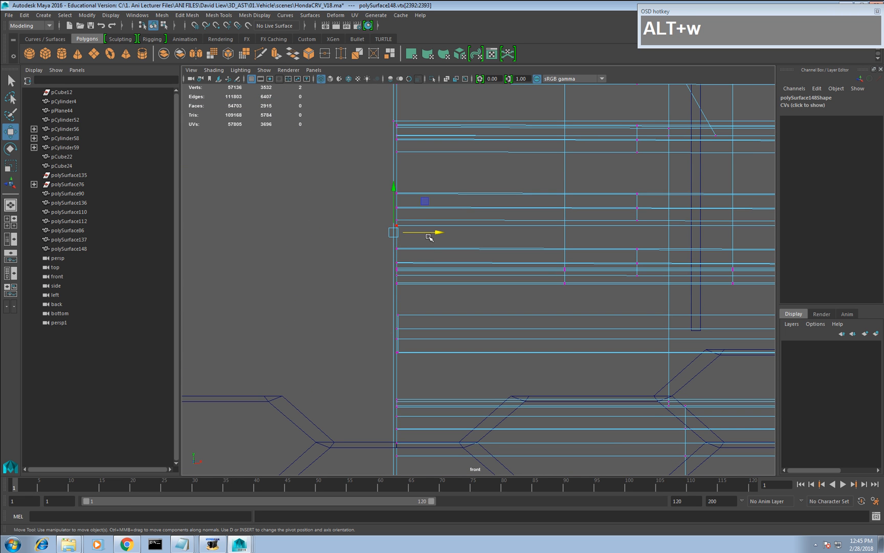
pyautogui.moveTo(432, 233); pyautogui.dragTo(434, 235)
# Snap the next stray vertex along the front's centre edge onto the centre grid line.
pyautogui.keyDown('alt'); pyautogui.moveTo(439, 236); pyautogui.dragTo(371, 302, button='middle'); pyautogui.keyUp('alt')
pyautogui.moveTo(373, 243); pyautogui.dragTo(428, 263)
pyautogui.press('x')
pyautogui.scroll(10, 409, 246)
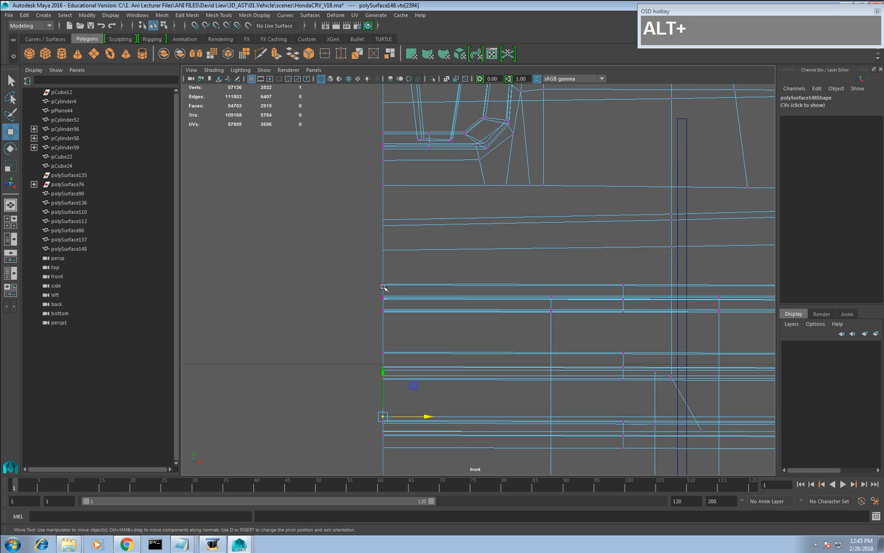
pyautogui.scroll(10, 479, 343)
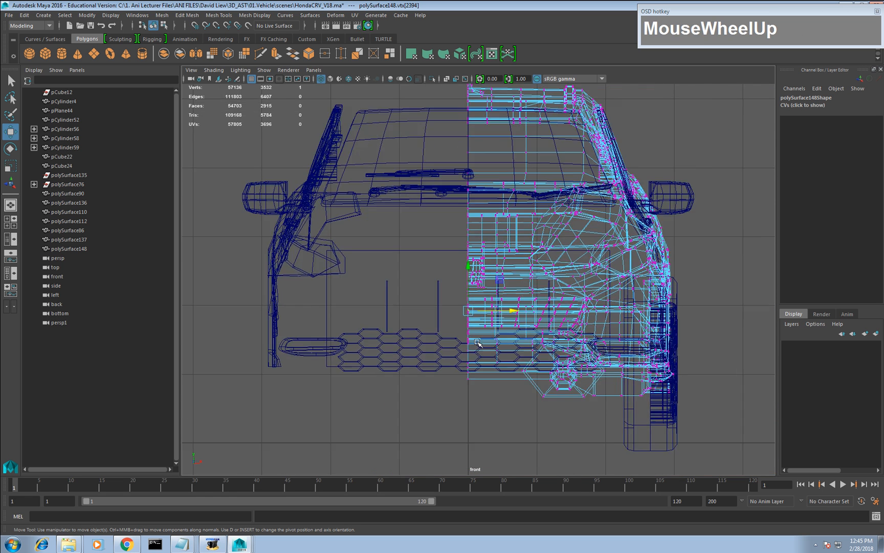
# Select the stray vertices on the front grille's centre edge and snap them along X onto the centre grid line.
pyautogui.keyDown('alt'); pyautogui.moveTo(488, 380); pyautogui.dragTo(456, 301, button='middle'); pyautogui.keyUp('alt')
pyautogui.scroll(-3, 478, 336)
pyautogui.scroll(3, 478, 336)
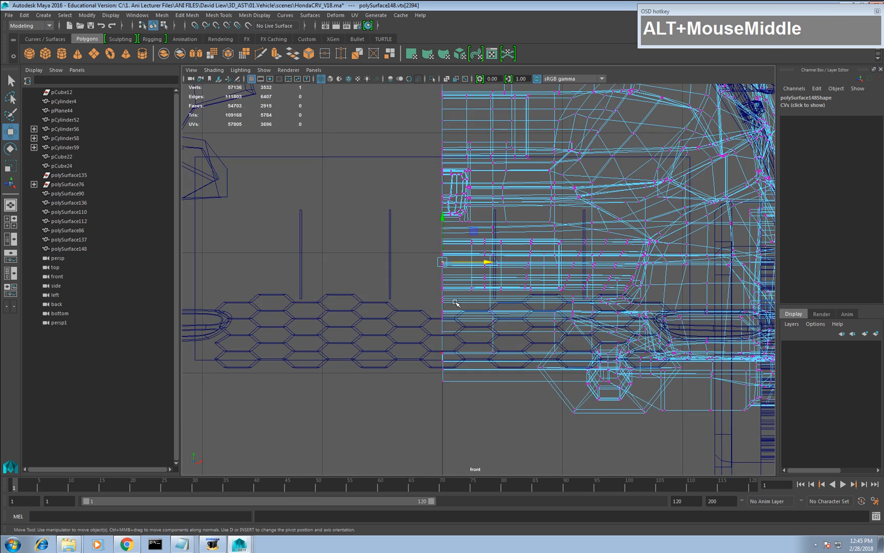
pyautogui.keyDown('alt'); pyautogui.moveTo(458, 338); pyautogui.dragTo(470, 413, button='right'); pyautogui.keyUp('alt')
pyautogui.keyDown('alt'); pyautogui.moveTo(469, 412); pyautogui.dragTo(466, 363, button='middle'); pyautogui.keyUp('alt')
pyautogui.keyDown('alt'); pyautogui.moveTo(448, 340); pyautogui.dragTo(444, 428, button='right'); pyautogui.keyUp('alt')
pyautogui.keyDown('alt'); pyautogui.moveTo(445, 428); pyautogui.dragTo(462, 354, button='middle'); pyautogui.keyUp('alt')
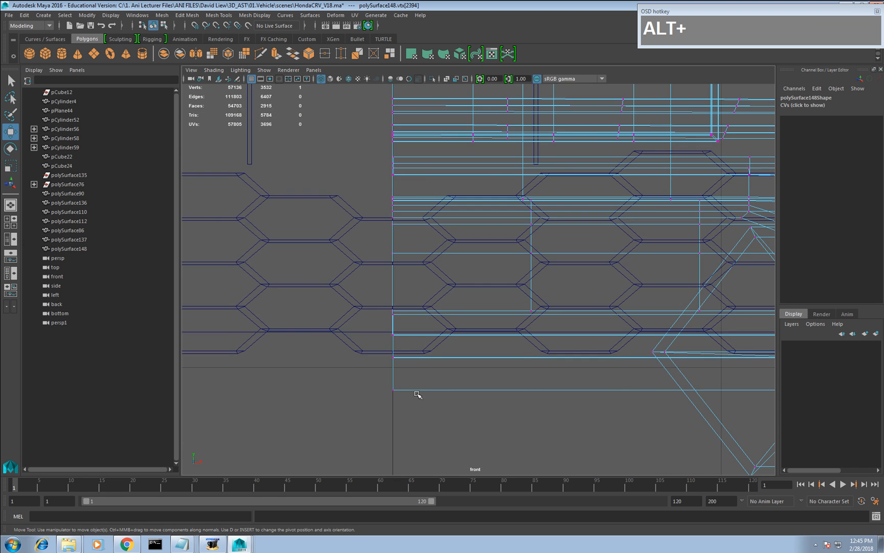
pyautogui.keyDown('alt'); pyautogui.moveTo(399, 345); pyautogui.dragTo(399, 426, button='middle'); pyautogui.keyUp('alt')
pyautogui.keyDown('alt'); pyautogui.moveTo(397, 301); pyautogui.dragTo(395, 406, button='middle'); pyautogui.keyUp('alt')
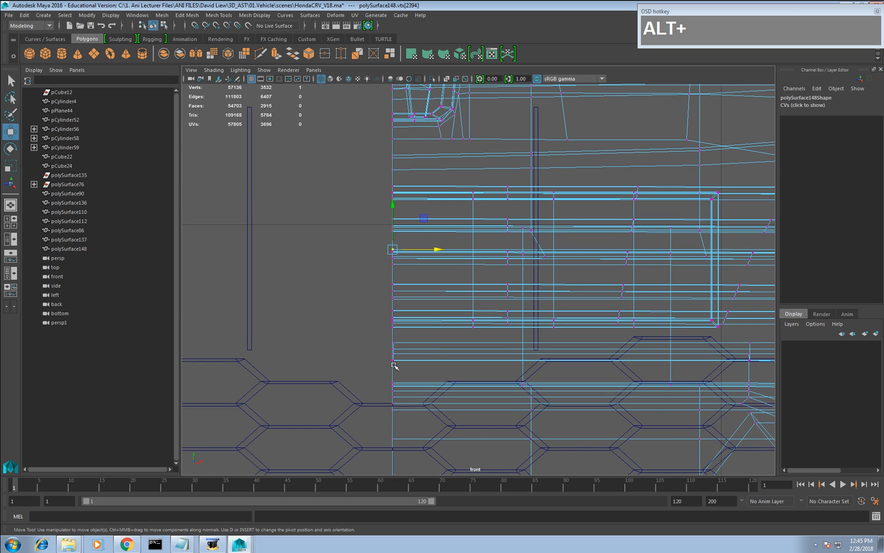
pyautogui.keyDown('alt'); pyautogui.moveTo(394, 365); pyautogui.dragTo(389, 420, button='right'); pyautogui.keyUp('alt')
pyautogui.keyDown('alt'); pyautogui.moveTo(393, 332); pyautogui.dragTo(366, 407, button='right'); pyautogui.keyUp('alt')
pyautogui.keyDown('alt'); pyautogui.moveTo(366, 408); pyautogui.dragTo(405, 335, button='middle'); pyautogui.keyUp('alt')
pyautogui.keyDown('alt'); pyautogui.moveTo(404, 335); pyautogui.dragTo(381, 404, button='right'); pyautogui.keyUp('alt')
pyautogui.keyDown('alt'); pyautogui.moveTo(353, 334); pyautogui.dragTo(325, 413, button='right'); pyautogui.keyUp('alt')
pyautogui.keyDown('alt'); pyautogui.moveTo(325, 412); pyautogui.dragTo(394, 378, button='middle'); pyautogui.keyUp('alt')
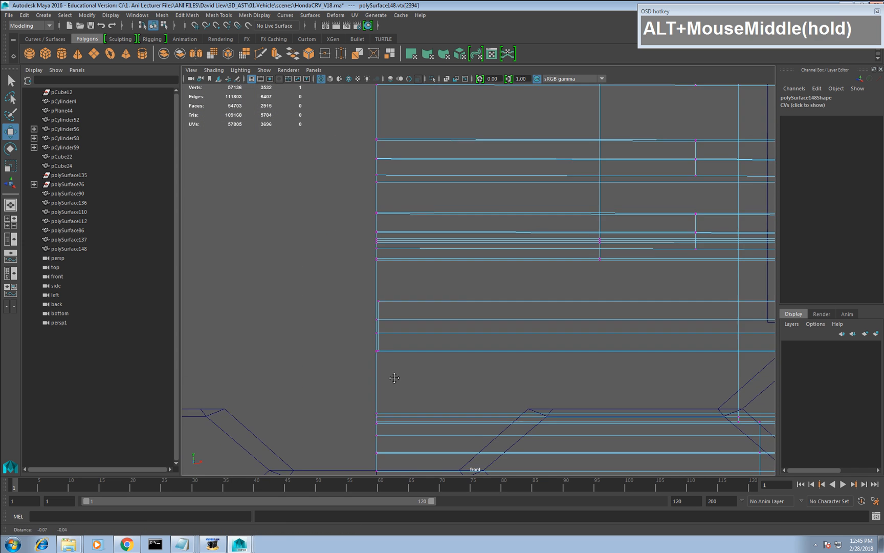
pyautogui.keyDown('alt'); pyautogui.moveTo(394, 378); pyautogui.dragTo(352, 353, button='right'); pyautogui.keyUp('alt')
pyautogui.click(359, 292)
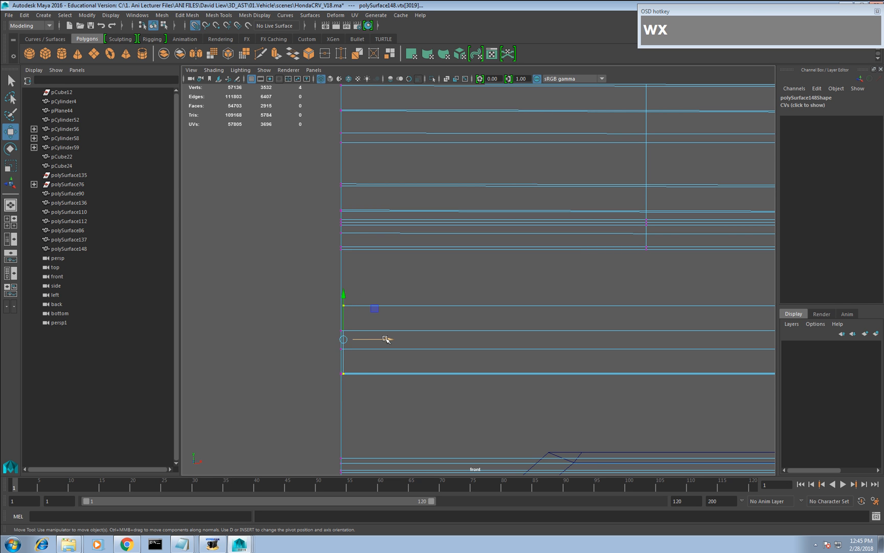
pyautogui.moveTo(386, 339); pyautogui.dragTo(366, 340)
# Examine the body's centre edge from the front grille up to the windscreen wipers for vertices off the centre line.
pyautogui.keyDown('alt'); pyautogui.moveTo(367, 281); pyautogui.dragTo(378, 444, button='middle'); pyautogui.keyUp('alt')
pyautogui.keyDown('alt'); pyautogui.moveTo(375, 265); pyautogui.dragTo(363, 458, button='middle'); pyautogui.keyUp('alt')
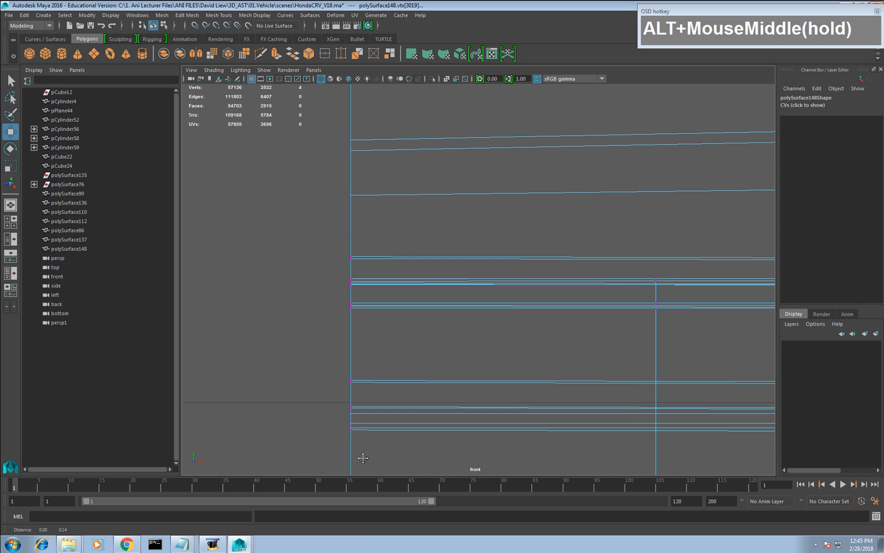
pyautogui.keyDown('alt'); pyautogui.moveTo(360, 232); pyautogui.dragTo(380, 388, button='middle'); pyautogui.keyUp('alt')
pyautogui.keyDown('alt'); pyautogui.moveTo(394, 203); pyautogui.dragTo(408, 343, button='middle'); pyautogui.keyUp('alt')
pyautogui.keyDown('alt'); pyautogui.moveTo(432, 141); pyautogui.dragTo(427, 369, button='middle'); pyautogui.keyUp('alt')
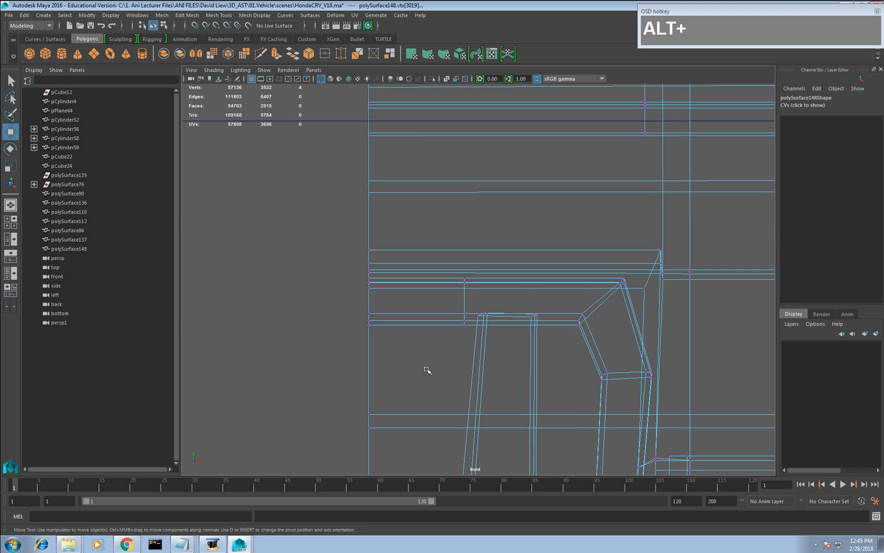
pyautogui.keyDown('alt'); pyautogui.moveTo(423, 213); pyautogui.dragTo(415, 426, button='middle'); pyautogui.keyUp('alt')
pyautogui.keyDown('alt'); pyautogui.moveTo(409, 230); pyautogui.dragTo(413, 383, button='middle'); pyautogui.keyUp('alt')
pyautogui.keyDown('alt'); pyautogui.moveTo(381, 170); pyautogui.dragTo(427, 203, button='middle'); pyautogui.keyUp('alt')
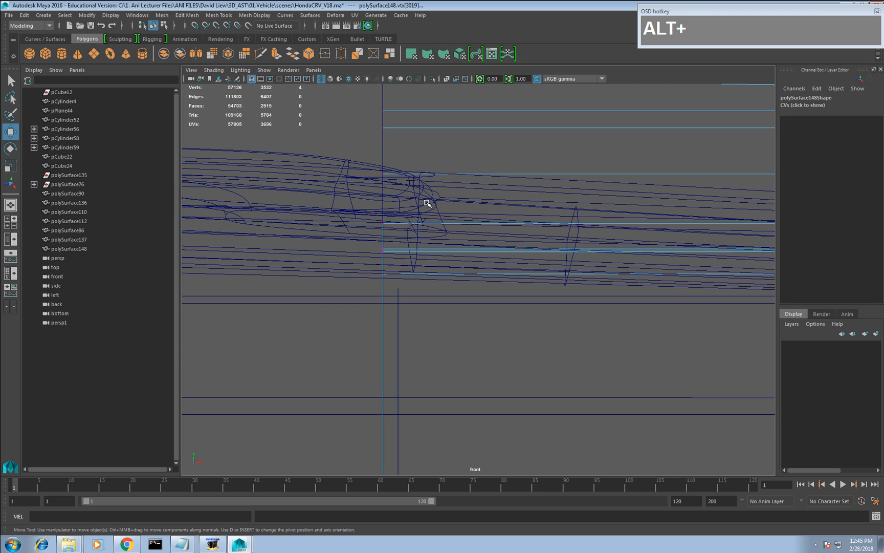
# Select the middle vertices of the panel below the windscreen wipers and snap them along X onto the centre grid line.
pyautogui.moveTo(356, 263); pyautogui.dragTo(419, 297)
pyautogui.click(399, 322)
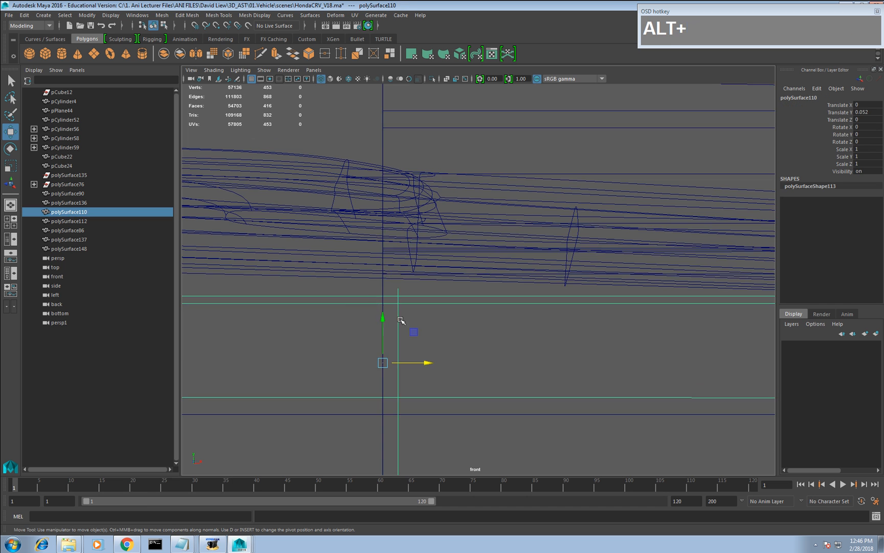
pyautogui.keyDown('alt'); pyautogui.moveTo(400, 322); pyautogui.dragTo(402, 219, button='middle'); pyautogui.keyUp('alt')
pyautogui.moveTo(400, 197); pyautogui.dragTo(353, 197, button='right')
pyautogui.moveTo(382, 150); pyautogui.dragTo(450, 423)
pyautogui.moveTo(443, 256); pyautogui.dragTo(406, 245)
# Delete the wiper panel's faces on the left half of the car as seen from the front, up to the centre line.
pyautogui.moveTo(350, 212); pyautogui.dragTo(419, 389, button='right')
pyautogui.scroll(-10, 354, 247)
pyautogui.moveTo(321, 233); pyautogui.dragTo(454, 332)
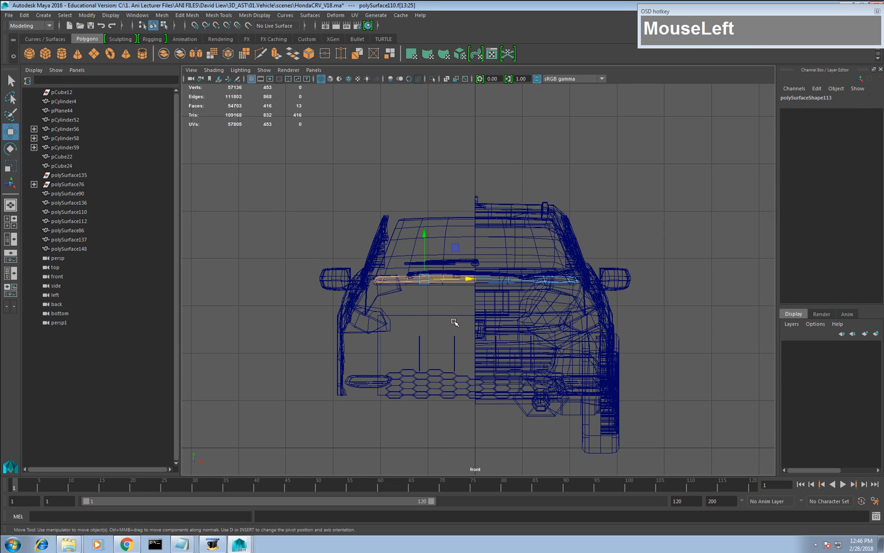
pyautogui.press('Delete')
# Examine the centre edges from the trimmed wiper panel up to the roof for misaligned vertices.
pyautogui.scroll(3, 494, 276)
pyautogui.scroll(5, 494, 276)
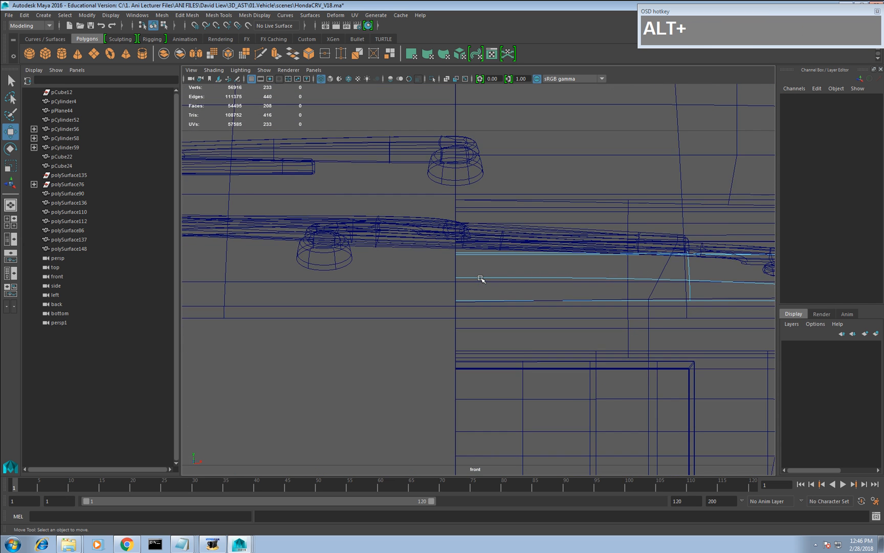
pyautogui.keyDown('alt'); pyautogui.moveTo(482, 278); pyautogui.dragTo(450, 356, button='right'); pyautogui.keyUp('alt')
pyautogui.keyDown('alt'); pyautogui.moveTo(450, 355); pyautogui.dragTo(401, 381, button='middle'); pyautogui.keyUp('alt')
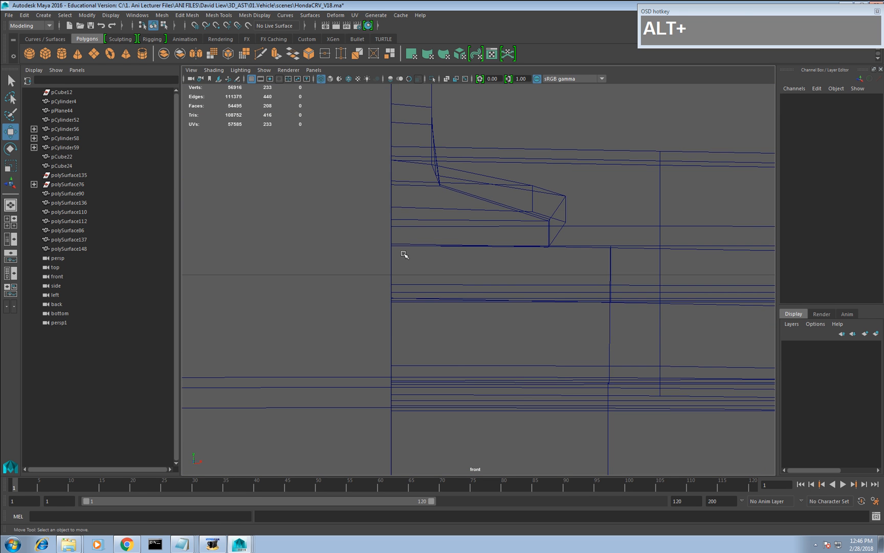
pyautogui.keyDown('alt'); pyautogui.moveTo(403, 252); pyautogui.dragTo(406, 385, button='middle'); pyautogui.keyUp('alt')
pyautogui.scroll(-10, 410, 387)
pyautogui.keyDown('alt'); pyautogui.moveTo(487, 349); pyautogui.dragTo(452, 281, button='middle'); pyautogui.keyUp('alt')
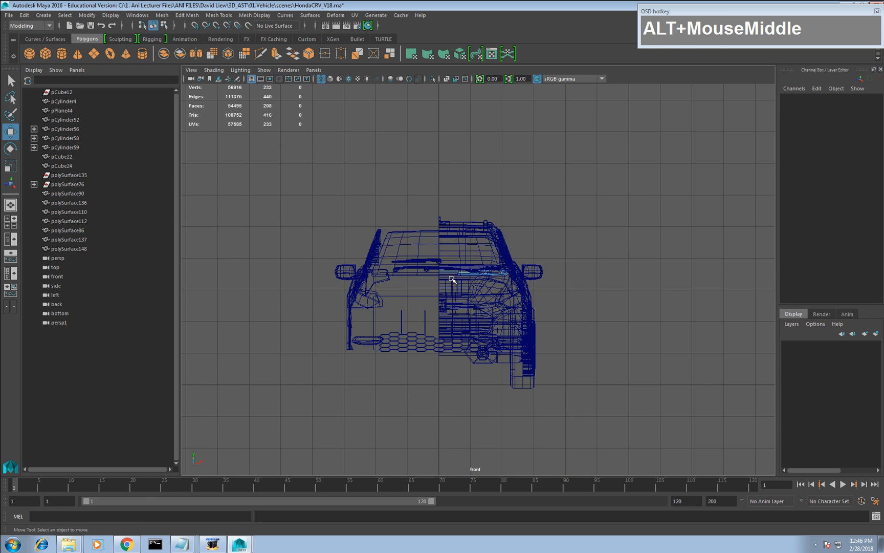
# Switch to the perspective view and select the remaining half of the car body.
pyautogui.press('space')
pyautogui.moveTo(464, 267); pyautogui.dragTo(427, 267)
pyautogui.moveTo(420, 327); pyautogui.dragTo(452, 271, button='right')
pyautogui.click(433, 338)
pyautogui.keyDown('alt'); pyautogui.moveTo(433, 339); pyautogui.dragTo(452, 309); pyautogui.keyUp('alt')
pyautogui.keyDown('alt'); pyautogui.moveTo(452, 308); pyautogui.dragTo(465, 310, button='right'); pyautogui.keyUp('alt')
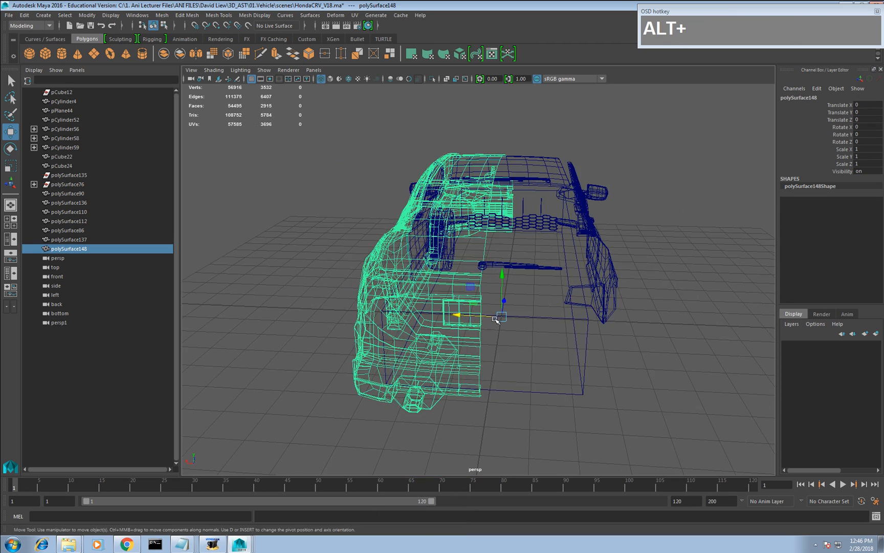
# Try moving the half body mesh away from its position and undo the move.
pyautogui.moveTo(495, 316); pyautogui.dragTo(483, 326)
pyautogui.press('z')
pyautogui.keyDown('alt'); pyautogui.moveTo(497, 289); pyautogui.dragTo(507, 319); pyautogui.keyUp('alt')
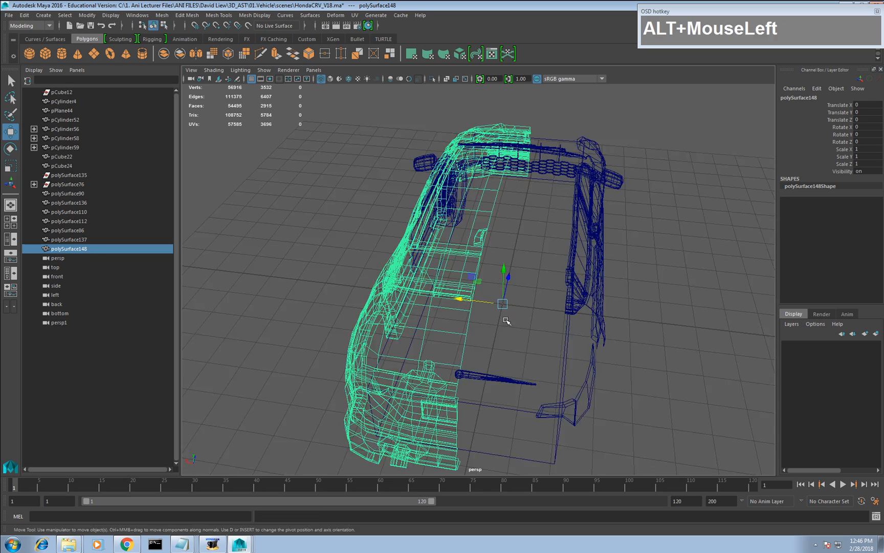
pyautogui.keyDown('alt'); pyautogui.moveTo(507, 320); pyautogui.dragTo(491, 346, button='right'); pyautogui.keyUp('alt')
pyautogui.moveTo(507, 307); pyautogui.dragTo(433, 291)
pyautogui.hotkey('ctrl', 'z')
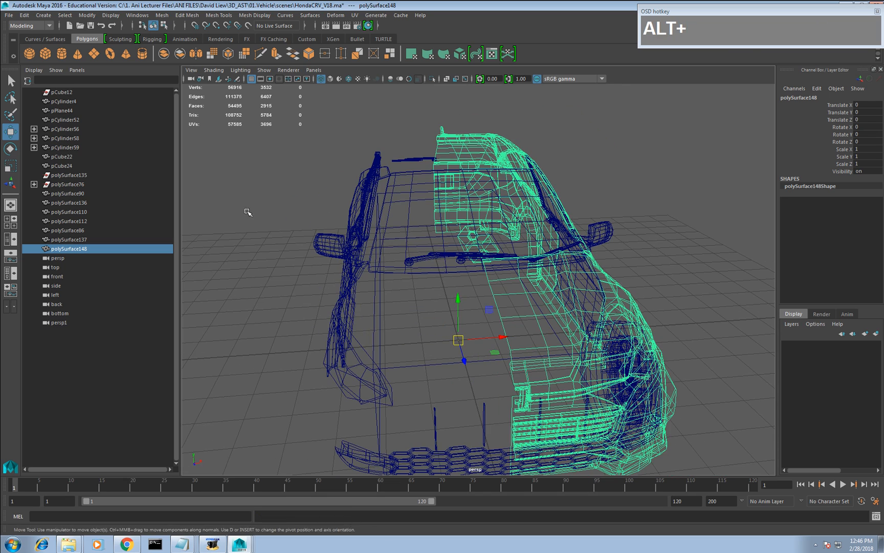
# Mirror the half body in the -X direction and set the merge mode to merge the border vertices.
pyautogui.click(200, 53)
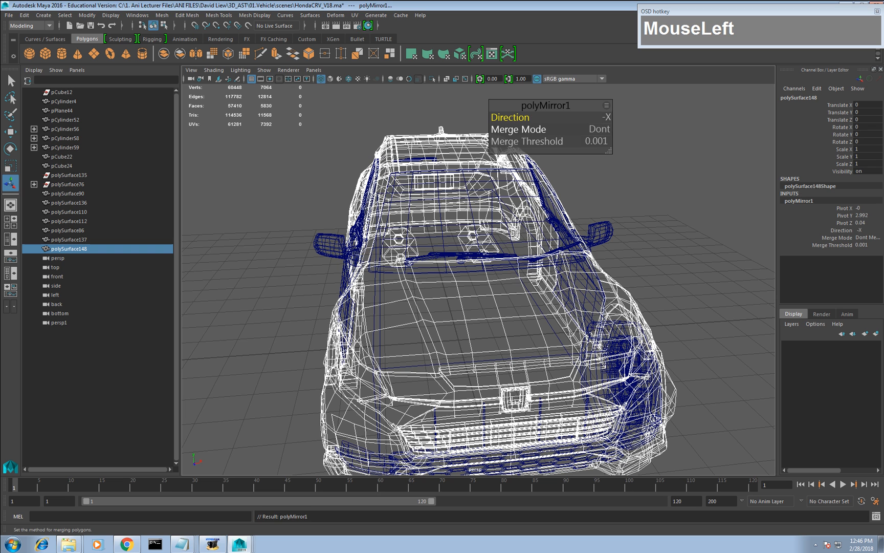
pyautogui.click(529, 129)
pyautogui.press('w')
# Inspect the mirrored body's centre seam in the front view, from the roof antenna down to the front bumper.
pyautogui.press('space')
pyautogui.moveTo(493, 239); pyautogui.dragTo(495, 261)
pyautogui.keyDown('alt'); pyautogui.moveTo(418, 190); pyautogui.dragTo(397, 280, button='middle'); pyautogui.keyUp('alt')
pyautogui.keyDown('alt'); pyautogui.moveTo(397, 279); pyautogui.dragTo(450, 446, button='right'); pyautogui.keyUp('alt')
pyautogui.keyDown('alt'); pyautogui.moveTo(392, 332); pyautogui.dragTo(460, 222, button='middle'); pyautogui.keyUp('alt')
pyautogui.keyDown('alt'); pyautogui.moveTo(279, 176); pyautogui.dragTo(366, 233, button='right'); pyautogui.keyUp('alt')
pyautogui.keyDown('alt'); pyautogui.moveTo(336, 305); pyautogui.dragTo(482, 297, button='middle'); pyautogui.keyUp('alt')
pyautogui.keyDown('alt'); pyautogui.moveTo(482, 297); pyautogui.dragTo(371, 200, button='right'); pyautogui.keyUp('alt')
pyautogui.keyDown('alt'); pyautogui.moveTo(371, 199); pyautogui.dragTo(449, 287, button='middle'); pyautogui.keyUp('alt')
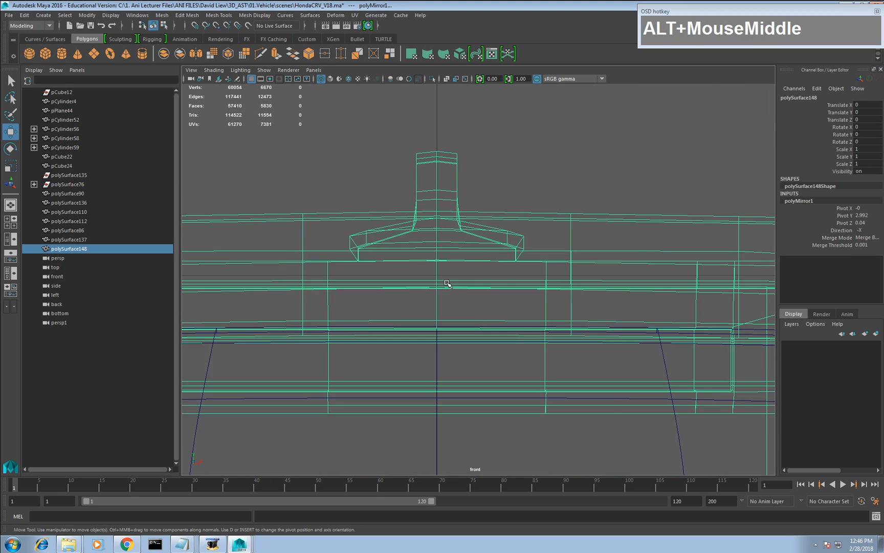
pyautogui.keyDown('alt'); pyautogui.moveTo(450, 286); pyautogui.dragTo(412, 372, button='right'); pyautogui.keyUp('alt')
pyautogui.keyDown('alt'); pyautogui.moveTo(441, 360); pyautogui.dragTo(415, 201, button='middle'); pyautogui.keyUp('alt')
pyautogui.keyDown('alt'); pyautogui.moveTo(438, 357); pyautogui.dragTo(428, 199, button='middle'); pyautogui.keyUp('alt')
pyautogui.keyDown('alt'); pyautogui.moveTo(450, 287); pyautogui.dragTo(388, 215, button='right'); pyautogui.keyUp('alt')
pyautogui.keyDown('alt'); pyautogui.moveTo(420, 343); pyautogui.dragTo(429, 237, button='middle'); pyautogui.keyUp('alt')
pyautogui.keyDown('alt'); pyautogui.moveTo(481, 303); pyautogui.dragTo(510, 335, button='right'); pyautogui.keyUp('alt')
pyautogui.keyDown('alt'); pyautogui.moveTo(509, 366); pyautogui.dragTo(496, 264, button='middle'); pyautogui.keyUp('alt')
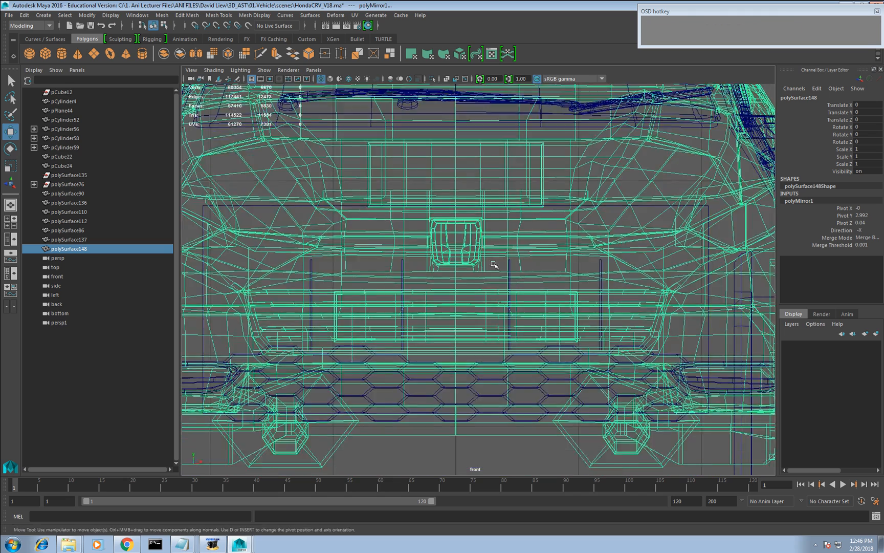
pyautogui.keyDown('alt'); pyautogui.moveTo(495, 265); pyautogui.dragTo(466, 336, button='right'); pyautogui.keyUp('alt')
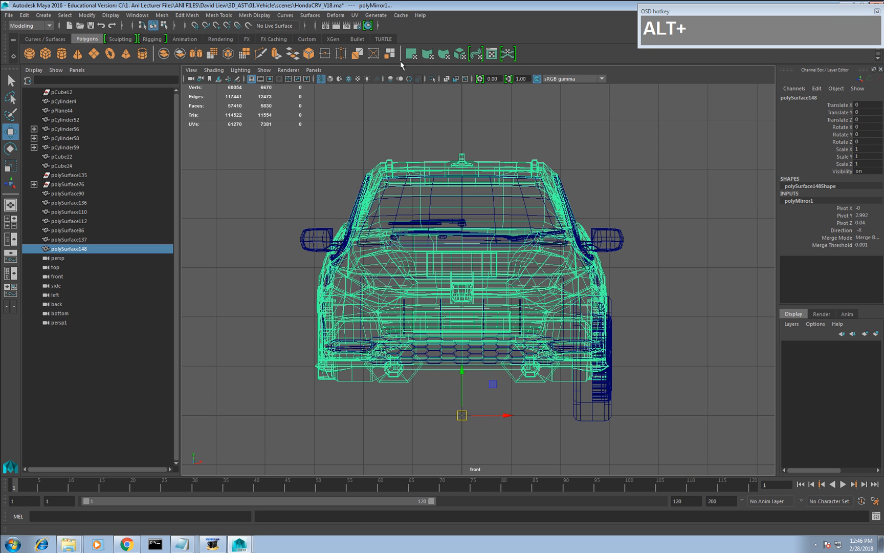
# Examine the mirrored body's UV layout in the UV Editor, then close the editor.
pyautogui.click(495, 55)
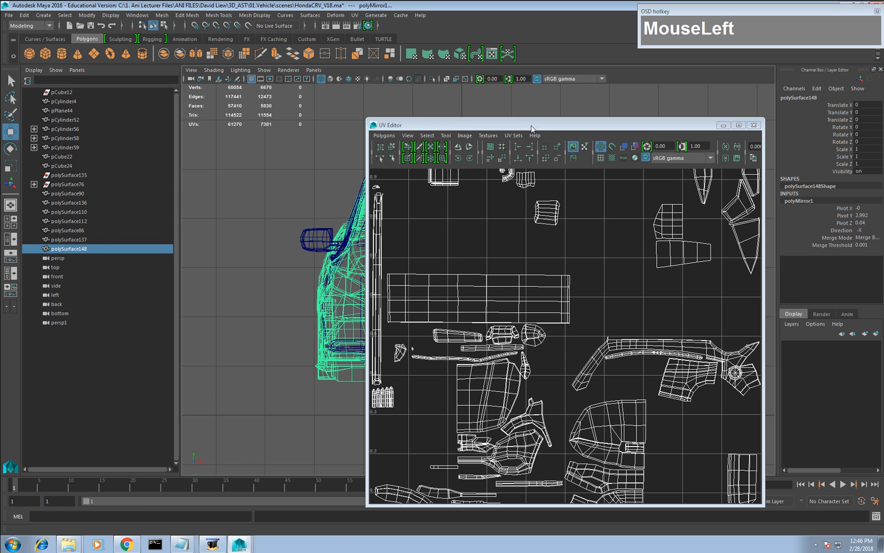
pyautogui.moveTo(531, 125); pyautogui.dragTo(271, 103)
pyautogui.scroll(-3, 313, 304)
pyautogui.scroll(4, 313, 307)
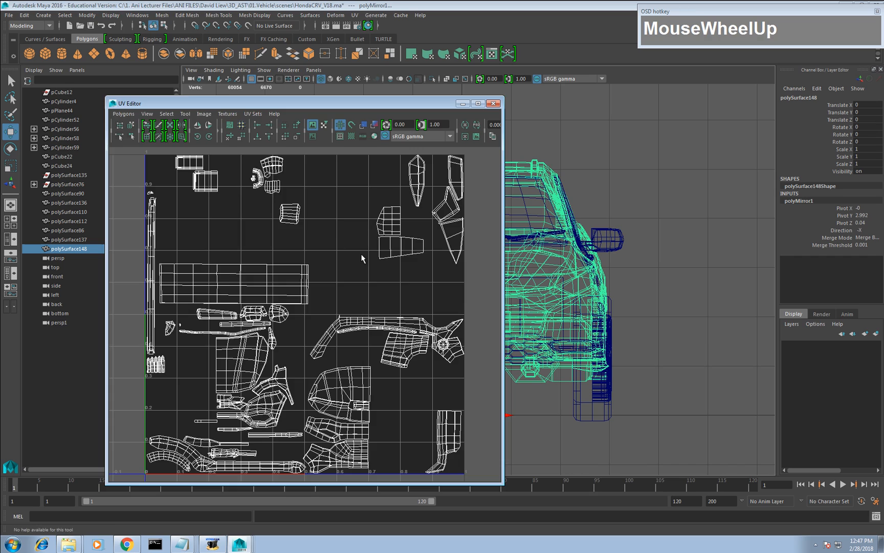
pyautogui.click(494, 104)
# View the mirrored body in perspective and check the remaining tasks in the Clean up step notes in Notepad.
pyautogui.press('space')
pyautogui.moveTo(482, 250)
pyautogui.mouseDown()
pyautogui.moveTo(481, 223)
pyautogui.moveTo(476, 248)
pyautogui.mouseUp()
pyautogui.scroll(-2, 470, 202)
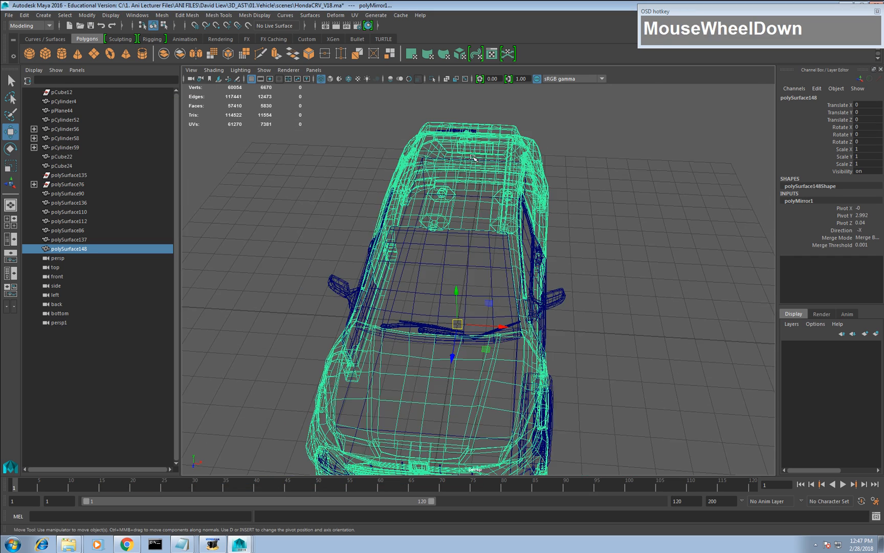
pyautogui.keyDown('alt'); pyautogui.moveTo(412, 245); pyautogui.dragTo(429, 248); pyautogui.keyUp('alt')
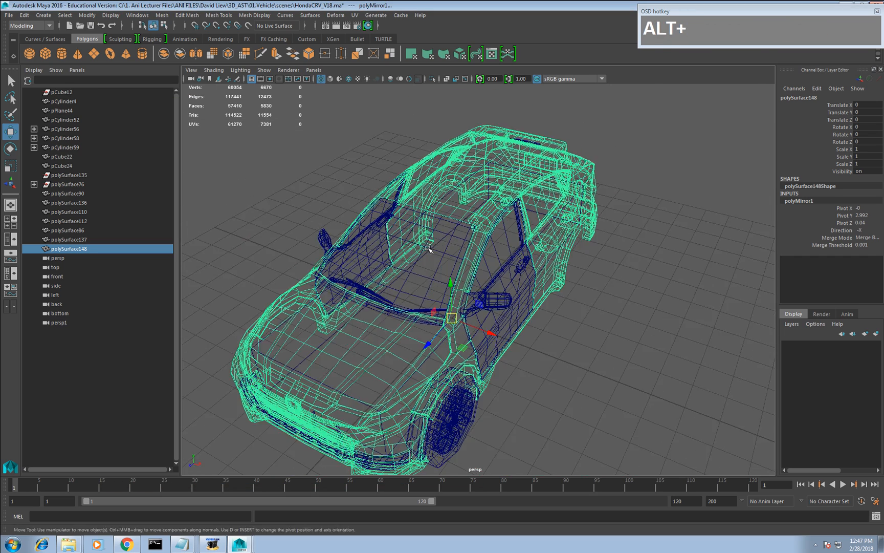
pyautogui.moveTo(433, 253)
pyautogui.keyDown('alt'); pyautogui.mouseDown(button='middle')
pyautogui.moveTo(436, 245)
pyautogui.moveTo(441, 264)
pyautogui.mouseUp(button='middle'); pyautogui.keyUp('alt')
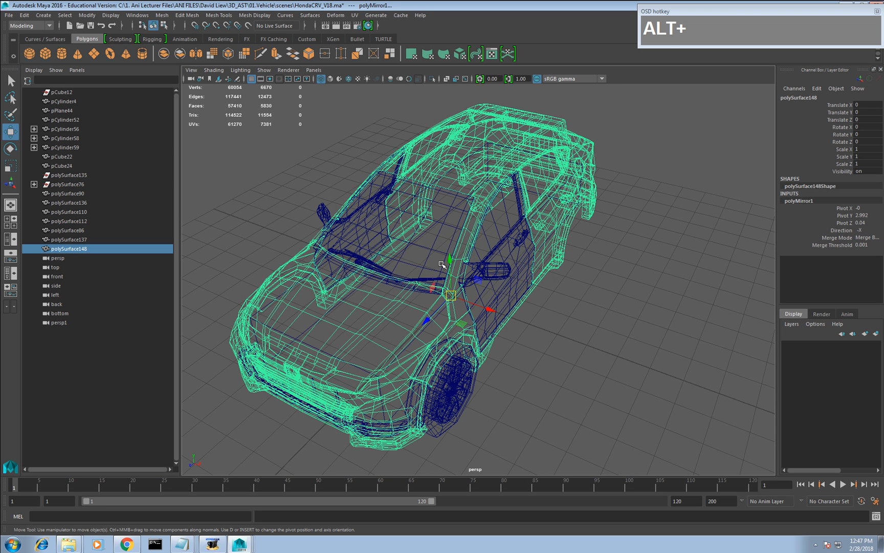
pyautogui.hotkey('alt', 'Tab')
pyautogui.click(404, 264)
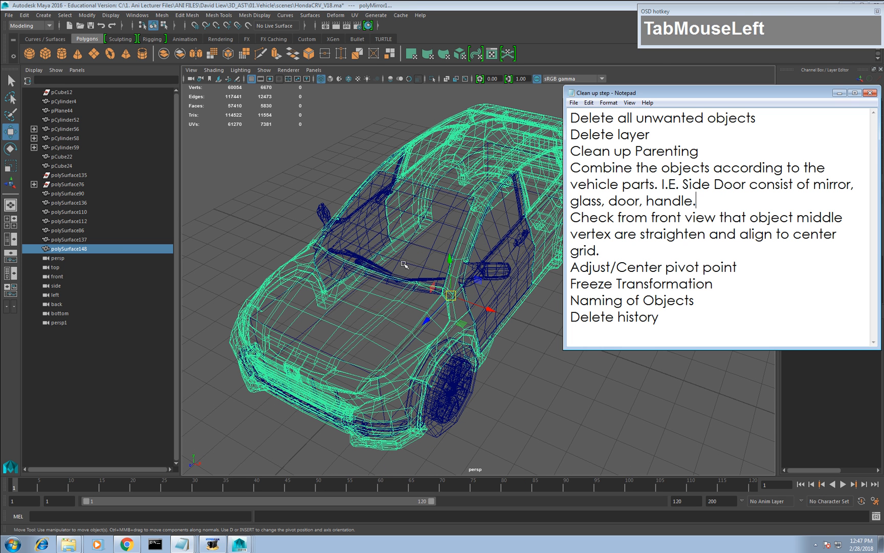
pyautogui.click(715, 219)
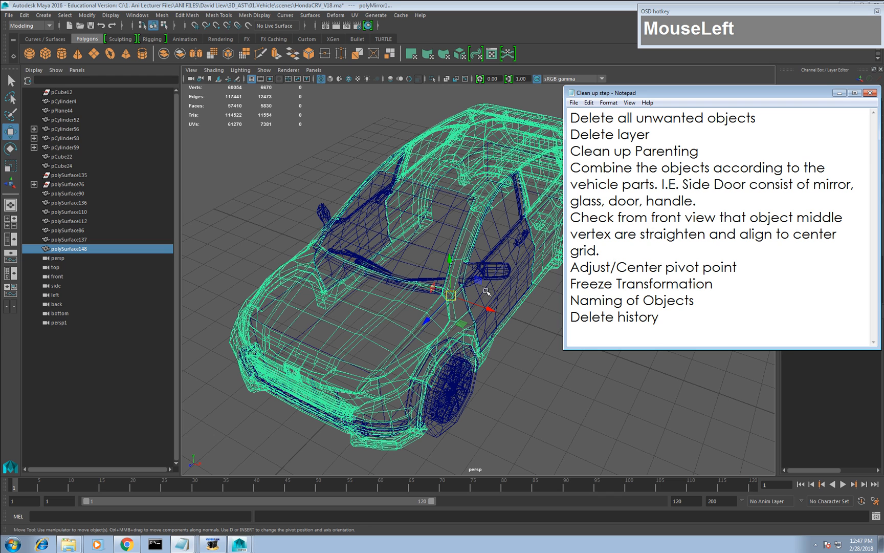
# Return to Maya and select the combined front side door mesh, turning the car's side into view.
pyautogui.click(499, 266)
pyautogui.keyDown('alt'); pyautogui.moveTo(502, 266); pyautogui.dragTo(474, 250); pyautogui.keyUp('alt')
# Try rotating the front side door about its current pivot, then undo the rotation.
pyautogui.hotkey('alt', 'e')
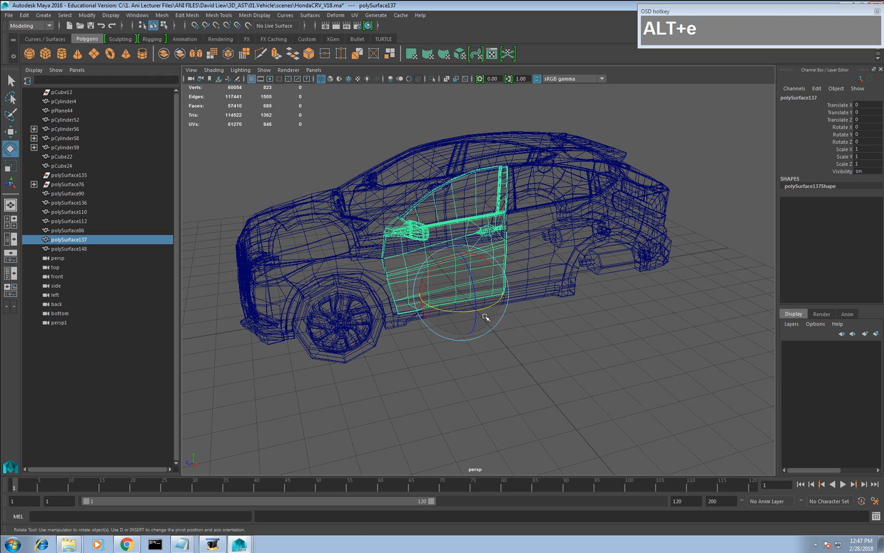
pyautogui.moveTo(486, 313); pyautogui.dragTo(428, 276)
pyautogui.keyDown('alt'); pyautogui.moveTo(428, 245); pyautogui.dragTo(476, 284); pyautogui.keyUp('alt')
pyautogui.hotkey('ctrl', 'z')
pyautogui.press('w')
# Center the pivot of the front side door mesh.
pyautogui.scroll(-4, 475, 284)
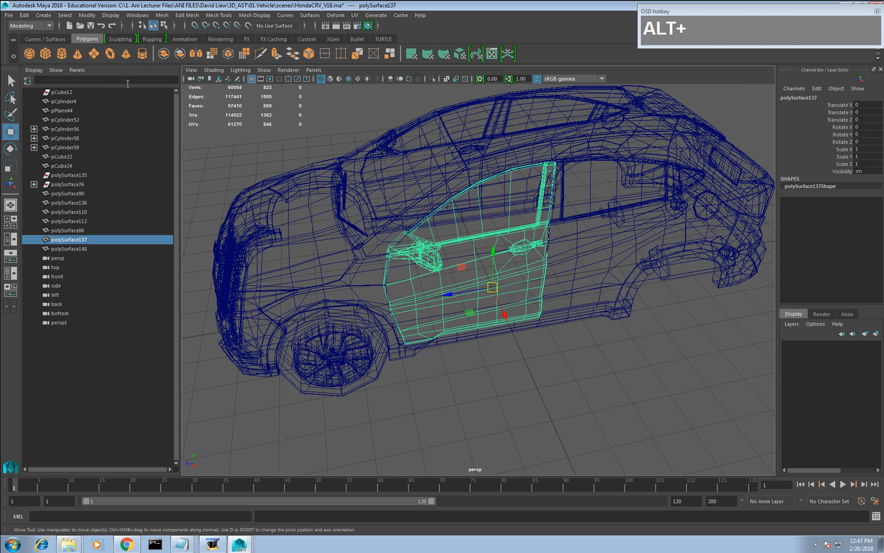
pyautogui.click(86, 15)
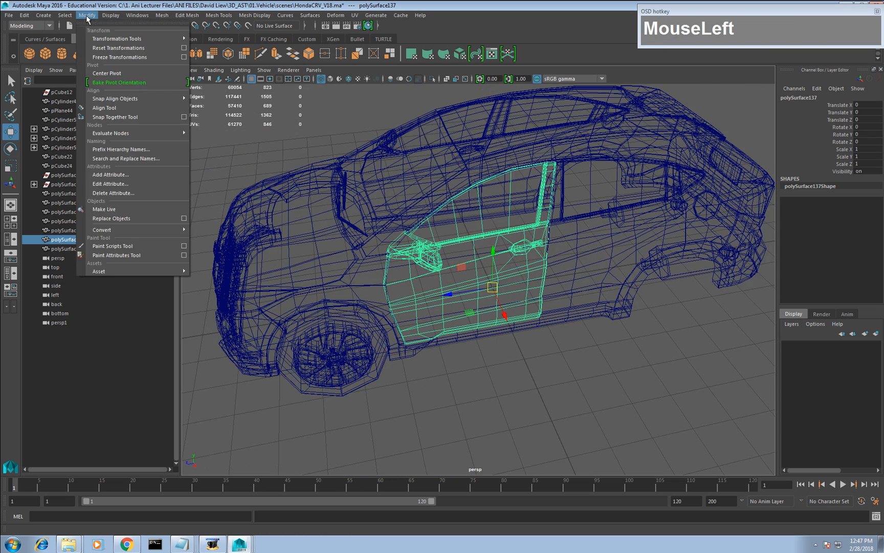
pyautogui.click(106, 73)
# Move the front side door's pivot point to its front hinge edge beside the base of the side mirror.
pyautogui.keyDown('alt'); pyautogui.moveTo(461, 266); pyautogui.dragTo(491, 261); pyautogui.keyUp('alt')
pyautogui.moveTo(492, 261)
pyautogui.keyDown('alt'); pyautogui.mouseDown(button='right')
pyautogui.moveTo(512, 251)
pyautogui.moveTo(502, 259)
pyautogui.mouseUp(button='right'); pyautogui.keyUp('alt')
pyautogui.moveTo(503, 259)
pyautogui.keyDown('alt'); pyautogui.mouseDown(button='middle')
pyautogui.moveTo(521, 239)
pyautogui.moveTo(503, 259)
pyautogui.mouseUp(button='middle'); pyautogui.keyUp('alt')
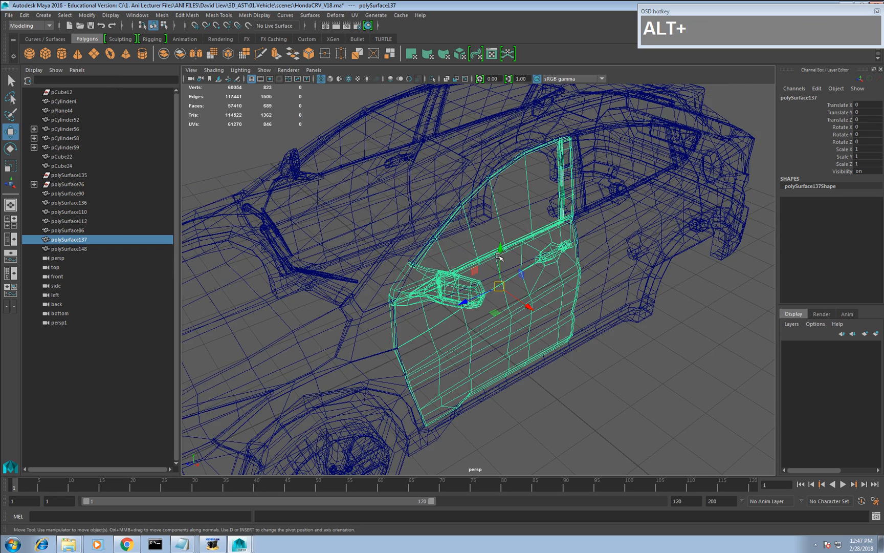
pyautogui.press('Insert')
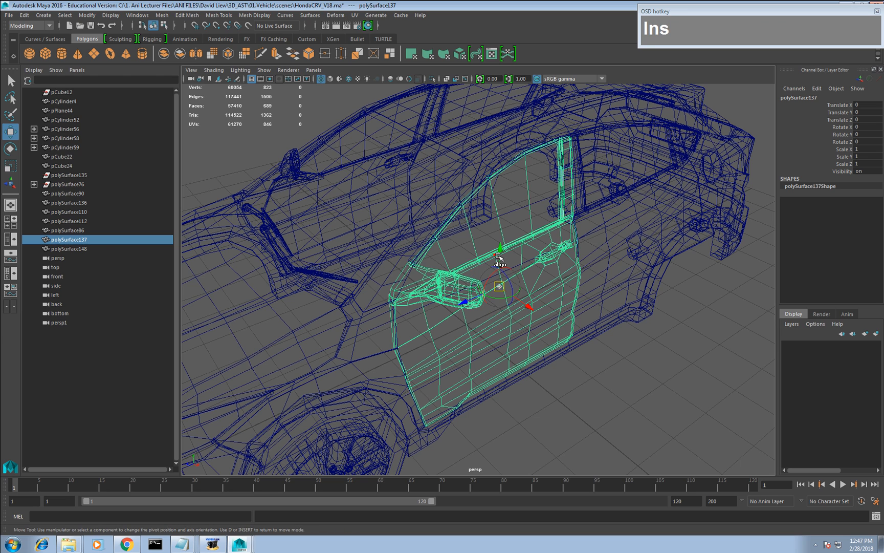
pyautogui.keyDown('alt'); pyautogui.moveTo(495, 223); pyautogui.dragTo(396, 244); pyautogui.keyUp('alt')
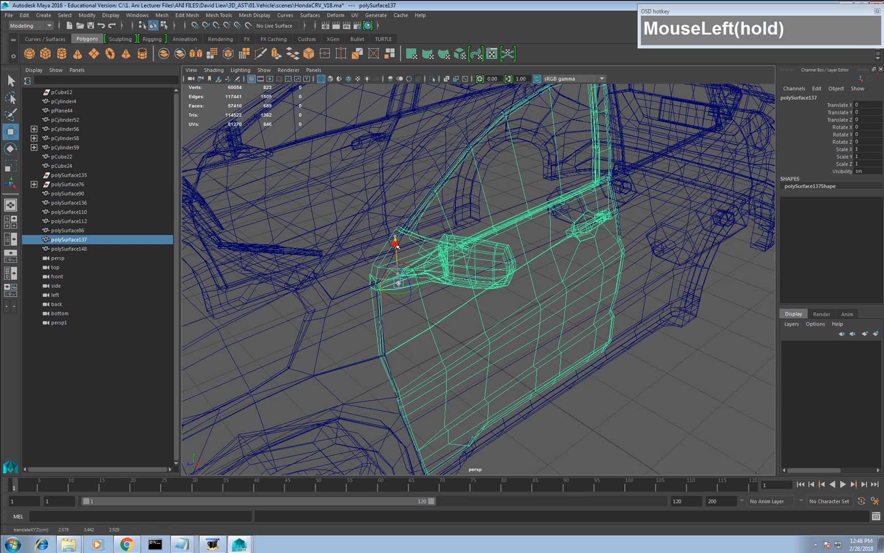
pyautogui.keyDown('alt'); pyautogui.moveTo(398, 244); pyautogui.dragTo(371, 246, button='right'); pyautogui.keyUp('alt')
pyautogui.hotkey('alt', 'w')
pyautogui.keyDown('alt'); pyautogui.moveTo(394, 247); pyautogui.dragTo(460, 251); pyautogui.keyUp('alt')
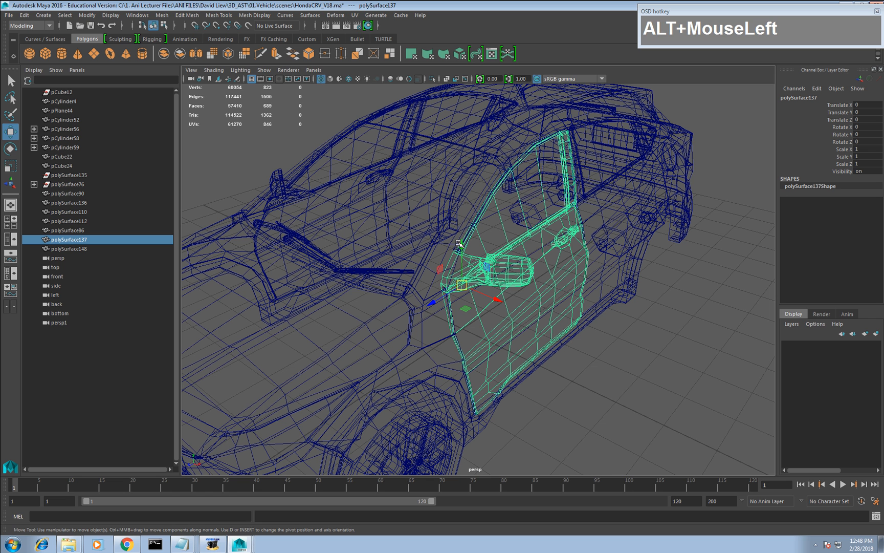
pyautogui.press('e')
pyautogui.press('w')
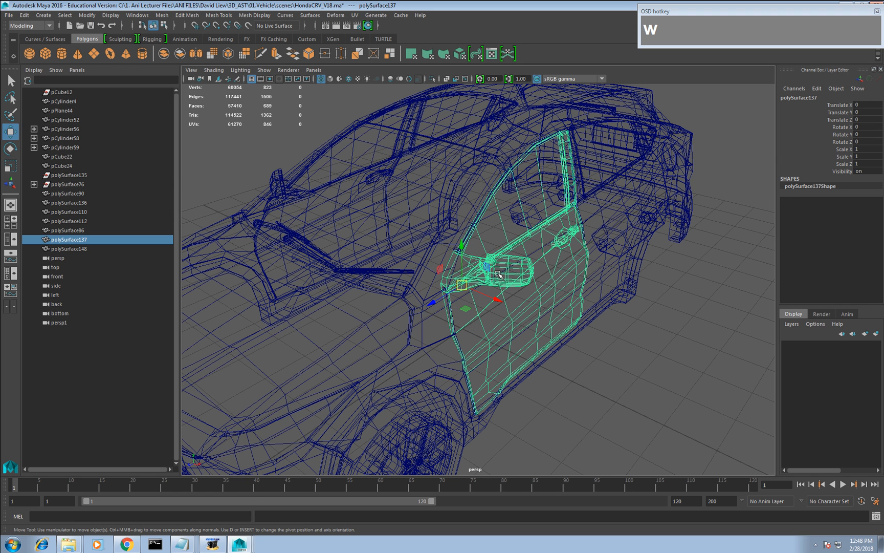
# Try rotating the front side door open about its hinge pivot, then undo the rotation.
pyautogui.press('e')
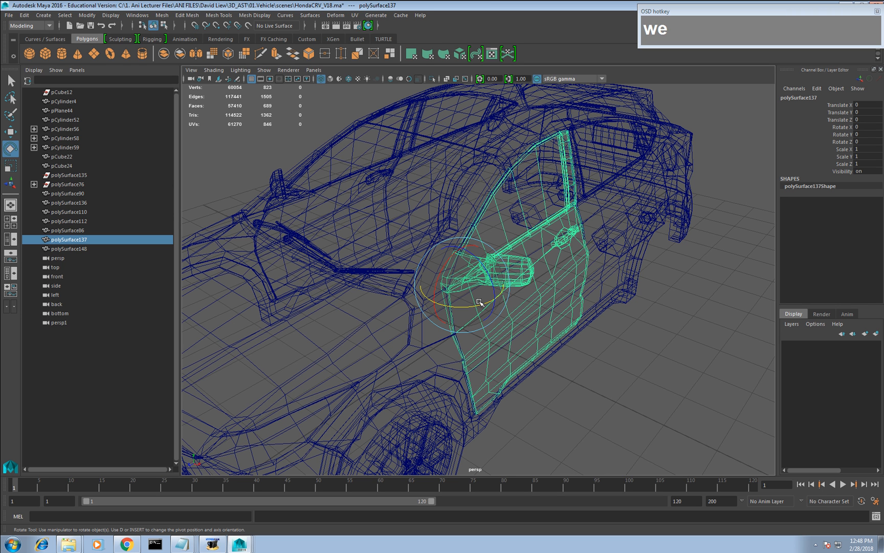
pyautogui.press('Insert')
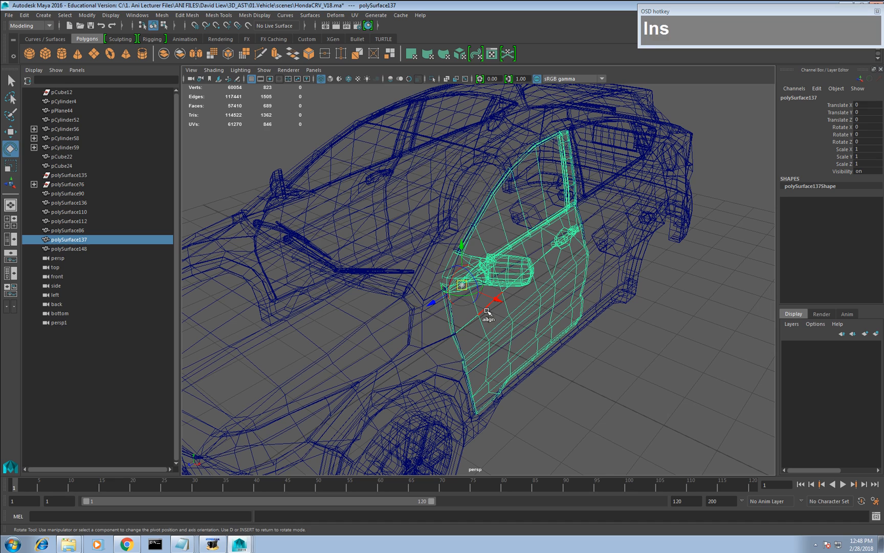
pyautogui.press('w')
pyautogui.press('e')
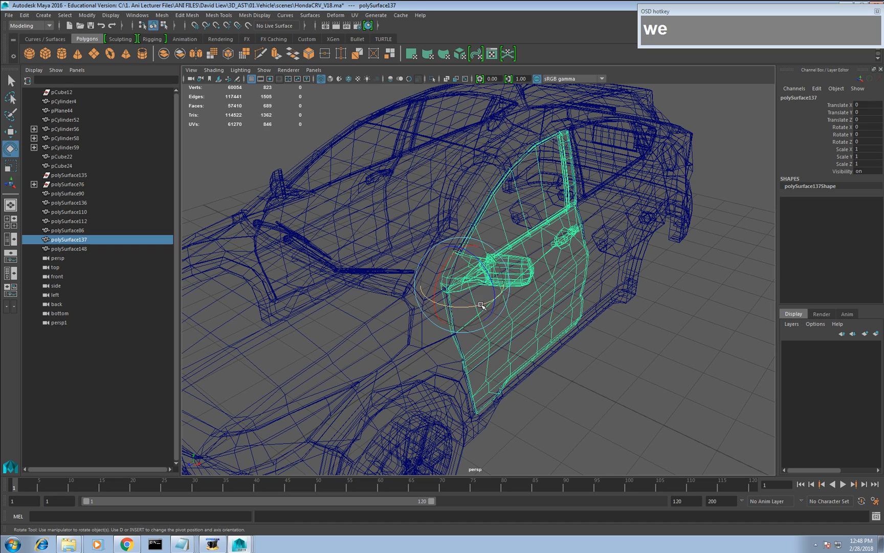
pyautogui.moveTo(479, 305); pyautogui.dragTo(439, 317)
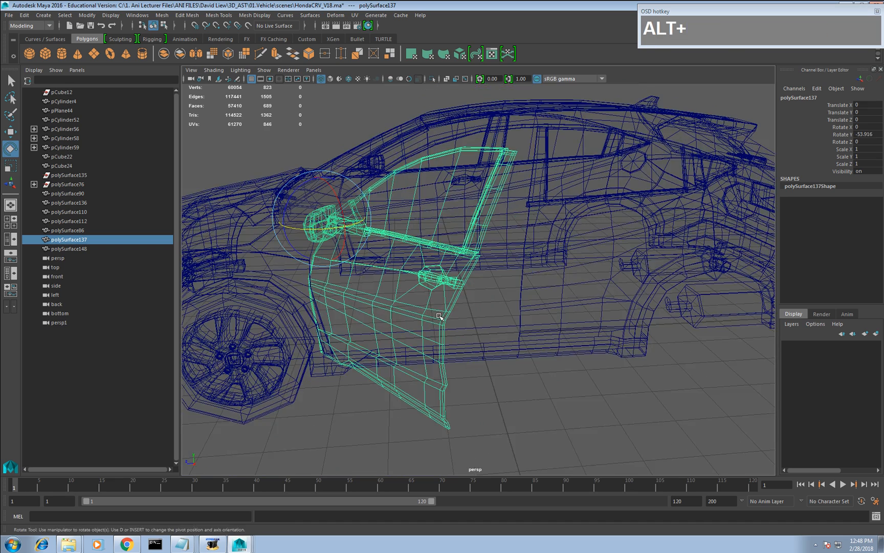
pyautogui.hotkey('ctrl', 'z')
# Combine the front wheel's tyre and rim into one mesh and center the pivot of the combined wheel.
pyautogui.keyDown('alt'); pyautogui.moveTo(439, 316); pyautogui.dragTo(469, 387, button='right'); pyautogui.keyUp('alt')
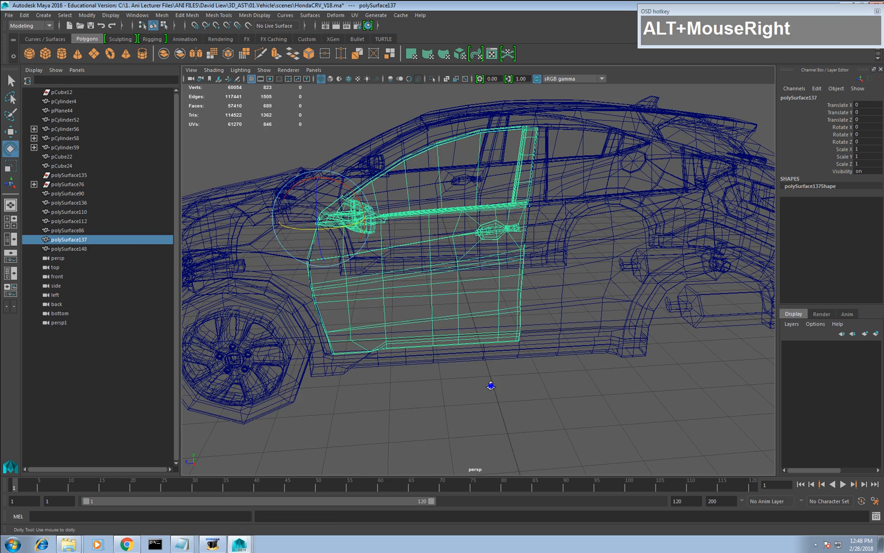
pyautogui.keyDown('alt'); pyautogui.moveTo(470, 386); pyautogui.dragTo(378, 332); pyautogui.keyUp('alt')
pyautogui.click(467, 330)
pyautogui.click(352, 319)
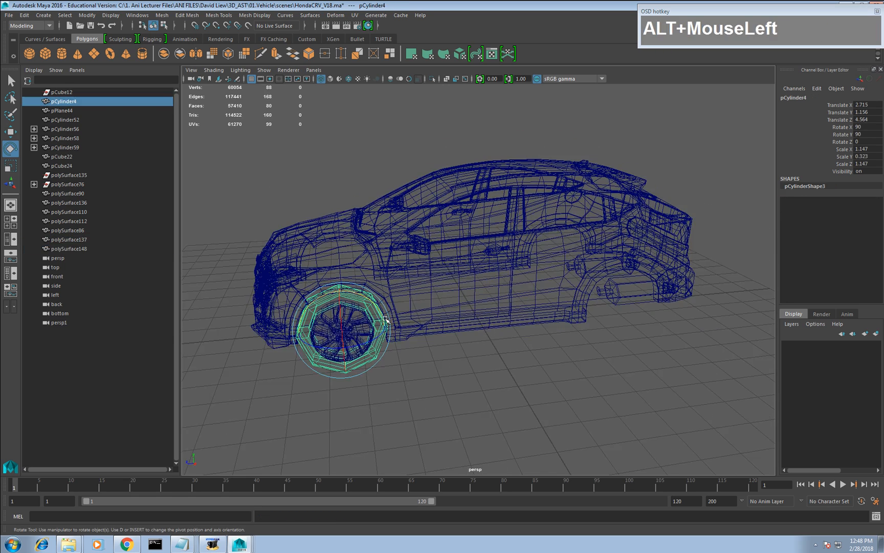
pyautogui.press('w')
pyautogui.keyDown('alt'); pyautogui.moveTo(379, 333); pyautogui.dragTo(389, 340, button='middle'); pyautogui.keyUp('alt')
pyautogui.keyDown('alt'); pyautogui.moveTo(388, 340); pyautogui.dragTo(417, 364, button='right'); pyautogui.keyUp('alt')
pyautogui.keyDown('shift'); pyautogui.click(369, 307); pyautogui.keyUp('shift')
pyautogui.moveTo(404, 405); pyautogui.dragTo(356, 348)
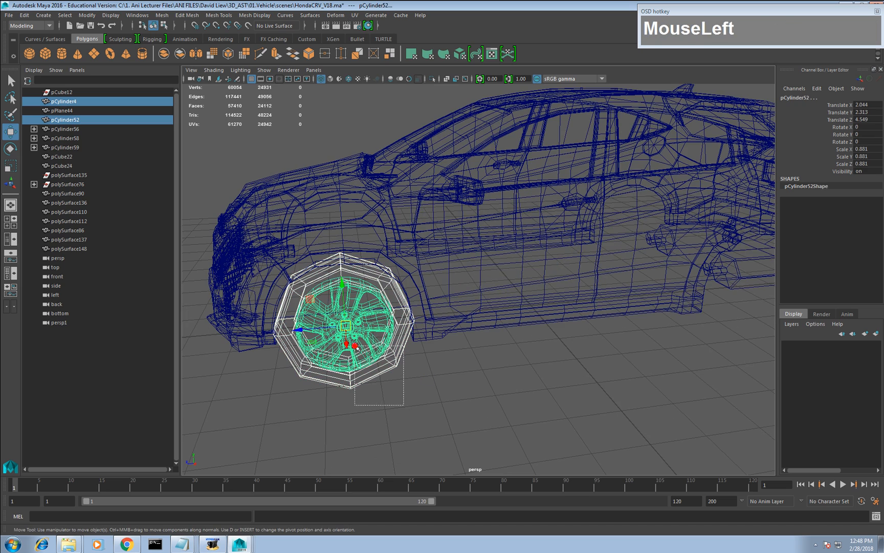
pyautogui.moveTo(325, 298); pyautogui.dragTo(325, 297)
pyautogui.hotkey('ctrl', 'z')
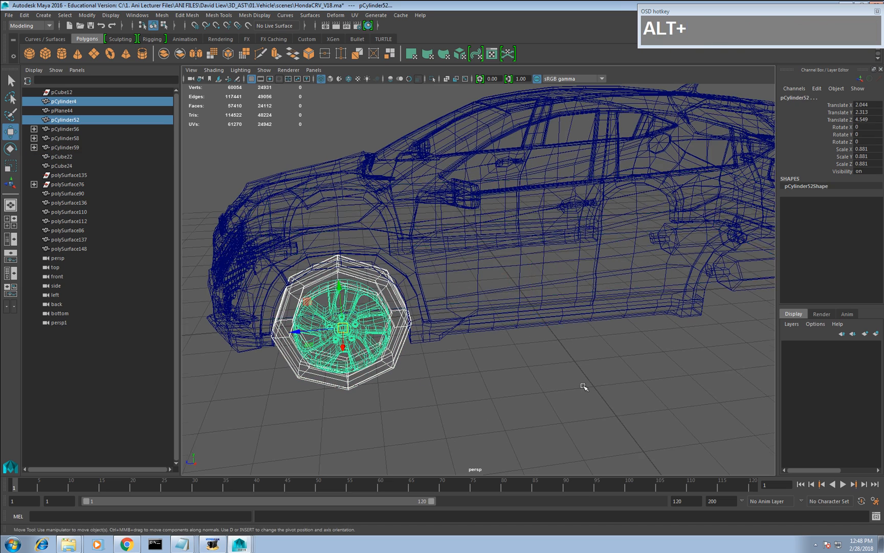
pyautogui.keyDown('alt'); pyautogui.moveTo(502, 327); pyautogui.dragTo(467, 349); pyautogui.keyUp('alt')
pyautogui.keyDown('alt'); pyautogui.moveTo(467, 349); pyautogui.dragTo(508, 351, button='right'); pyautogui.keyUp('alt')
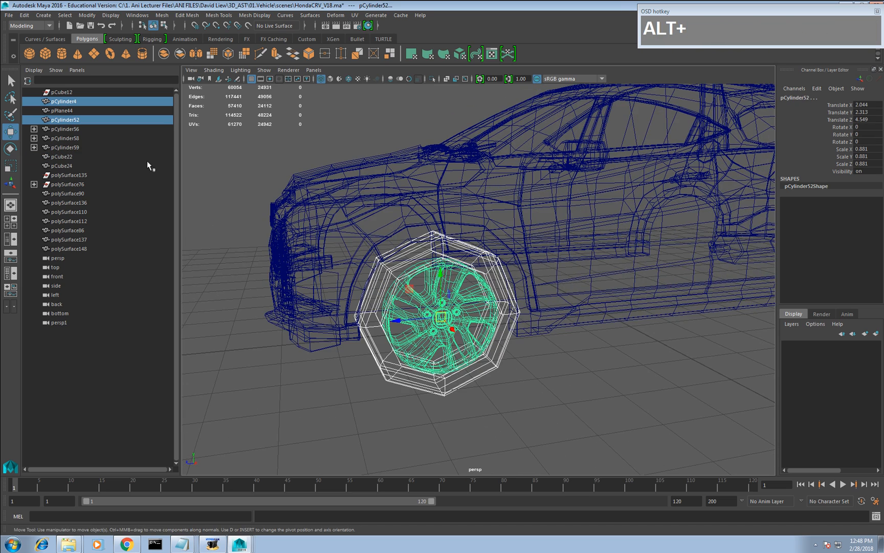
pyautogui.click(169, 57)
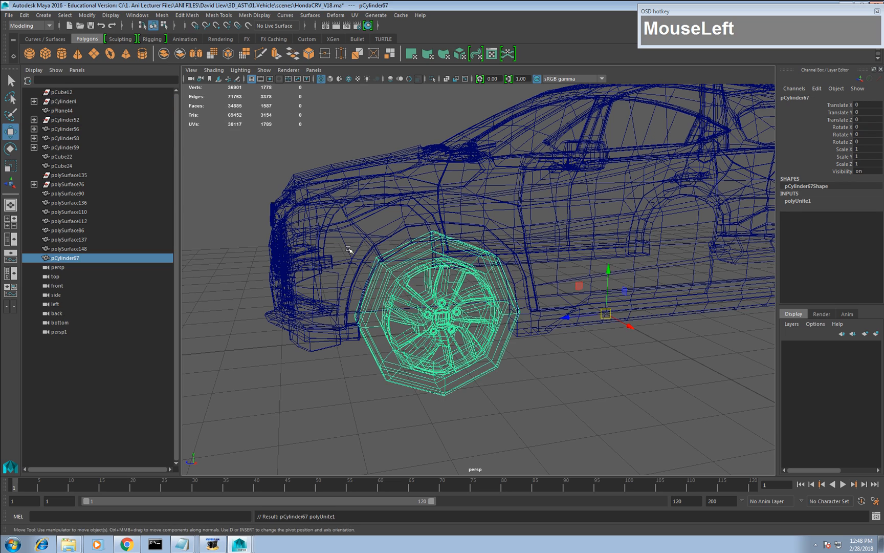
pyautogui.moveTo(86, 15); pyautogui.dragTo(103, 77)
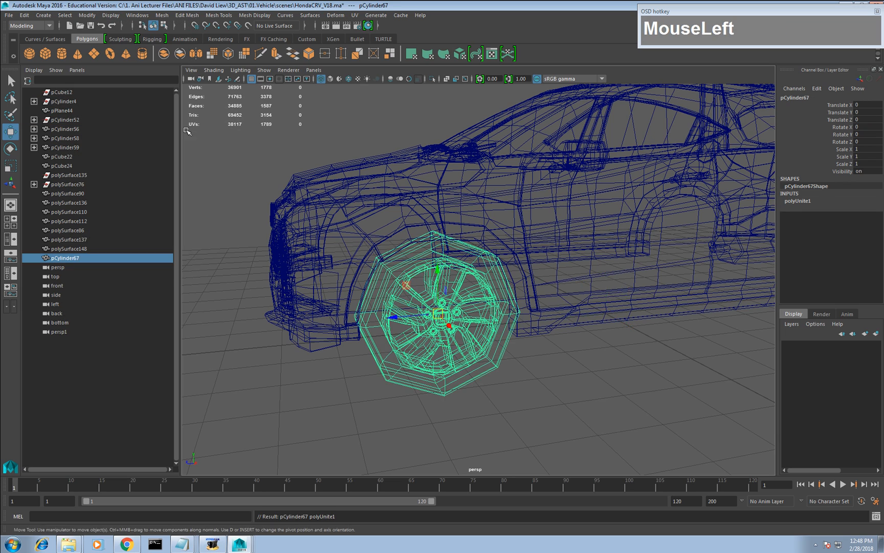
# Hide the mirrored main body shell so the separate parts inside it can be reached.
pyautogui.keyDown('alt'); pyautogui.moveTo(446, 347); pyautogui.dragTo(321, 330); pyautogui.keyUp('alt')
pyautogui.click(441, 261)
pyautogui.scroll(-3, 441, 260)
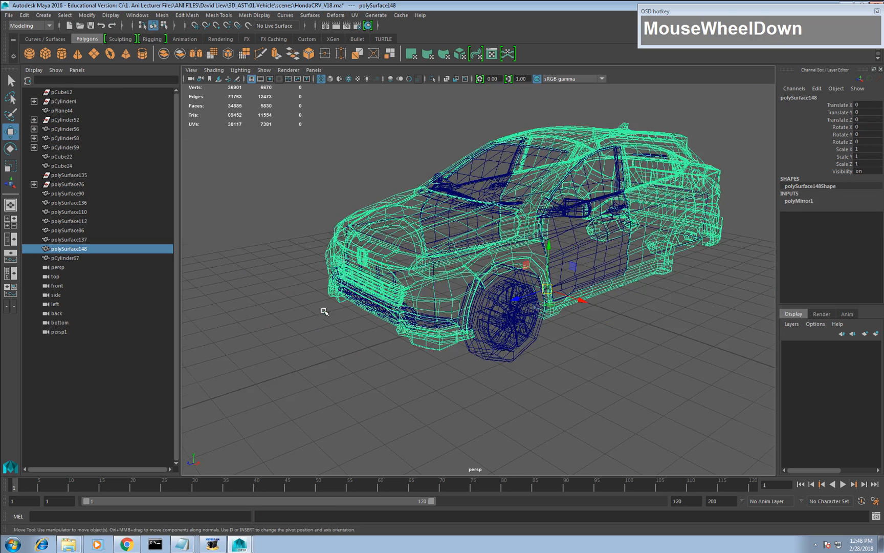
pyautogui.keyDown('alt'); pyautogui.moveTo(441, 261); pyautogui.dragTo(393, 271, button='middle'); pyautogui.keyUp('alt')
pyautogui.keyDown('alt'); pyautogui.moveTo(385, 265); pyautogui.dragTo(404, 265, button='right'); pyautogui.keyUp('alt')
pyautogui.keyDown('alt'); pyautogui.moveTo(366, 266); pyautogui.dragTo(421, 293); pyautogui.keyUp('alt')
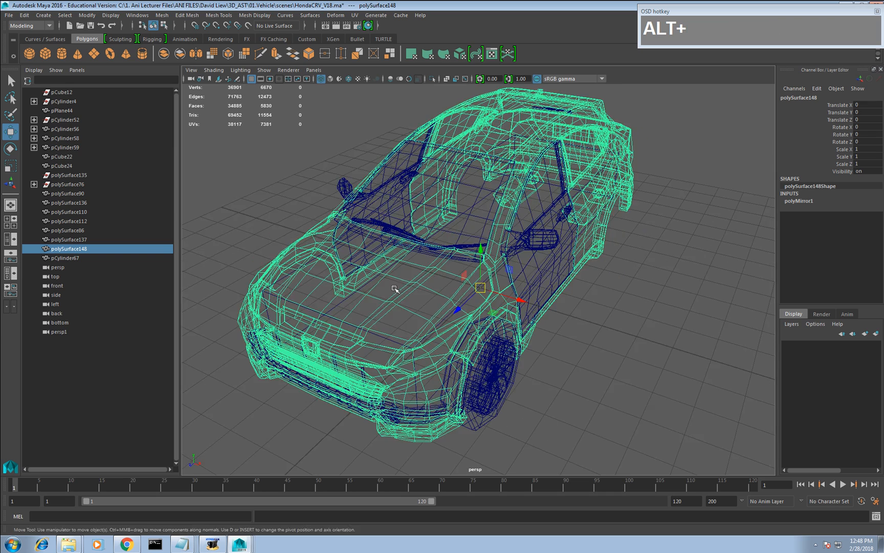
pyautogui.keyDown('alt'); pyautogui.moveTo(328, 287); pyautogui.dragTo(368, 293); pyautogui.keyUp('alt')
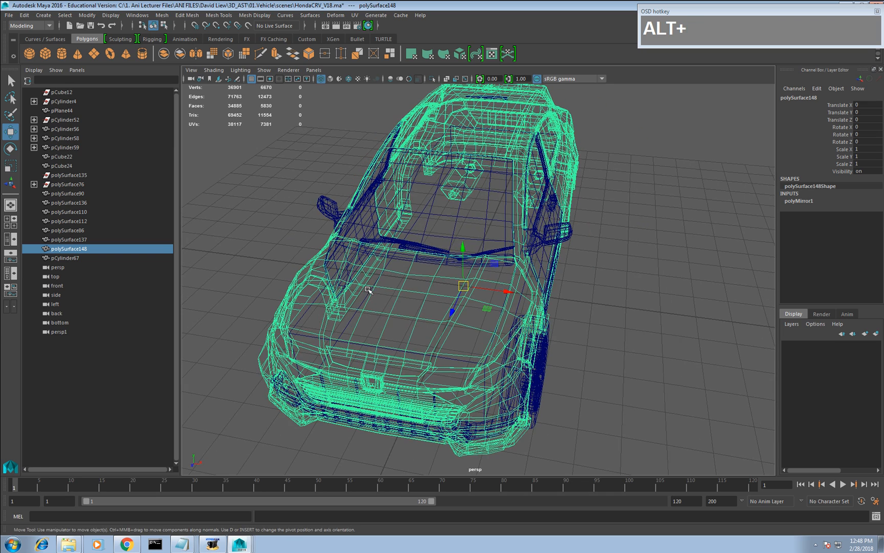
pyautogui.keyDown('alt'); pyautogui.moveTo(449, 291); pyautogui.dragTo(391, 286); pyautogui.keyUp('alt')
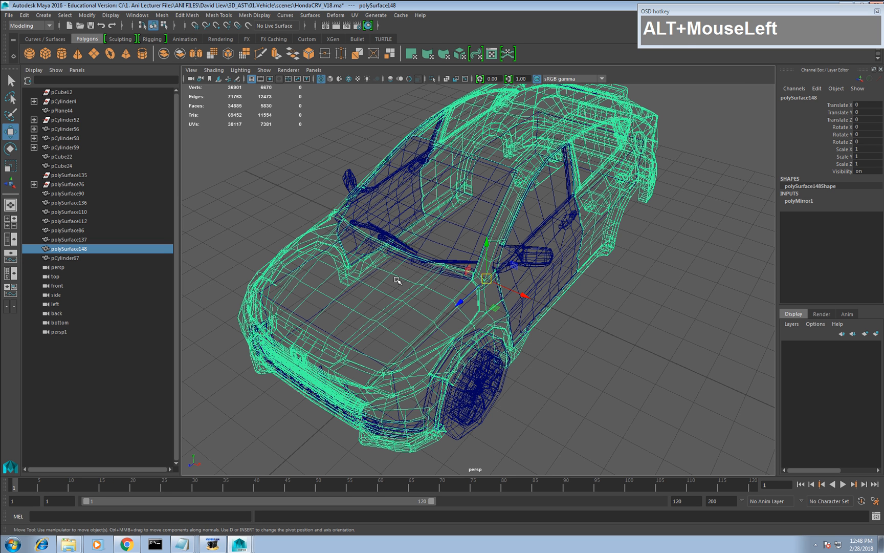
pyautogui.hotkey('ctrl', 'h')
# Hide the combined front wheel mesh.
pyautogui.keyDown('alt'); pyautogui.moveTo(478, 223); pyautogui.dragTo(488, 271); pyautogui.keyUp('alt')
pyautogui.click(511, 363)
pyautogui.keyDown('alt'); pyautogui.moveTo(511, 363); pyautogui.dragTo(510, 375); pyautogui.keyUp('alt')
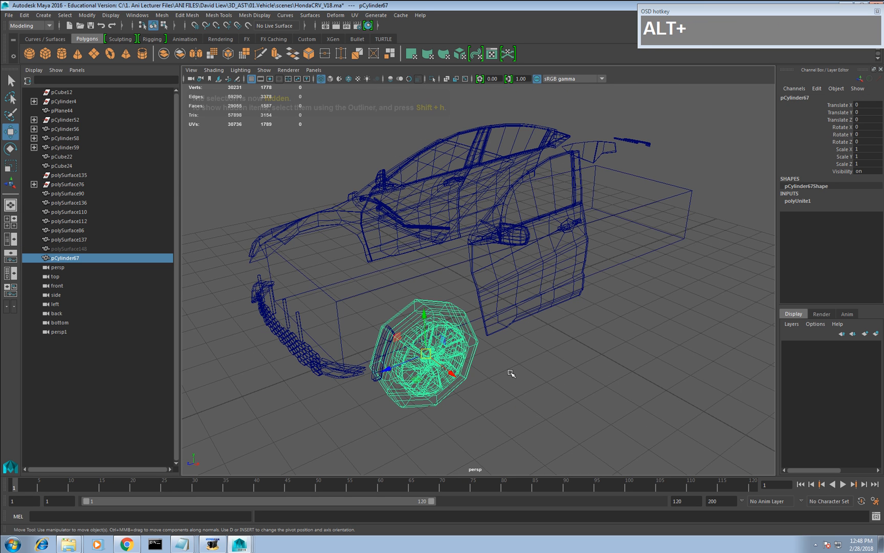
pyautogui.hotkey('ctrl', 'h')
# Combine the long box mesh and its thin vertical bars with the front honeycomb grille into one mesh.
pyautogui.click(513, 317)
pyautogui.keyDown('alt'); pyautogui.moveTo(513, 317); pyautogui.dragTo(481, 339); pyautogui.keyUp('alt')
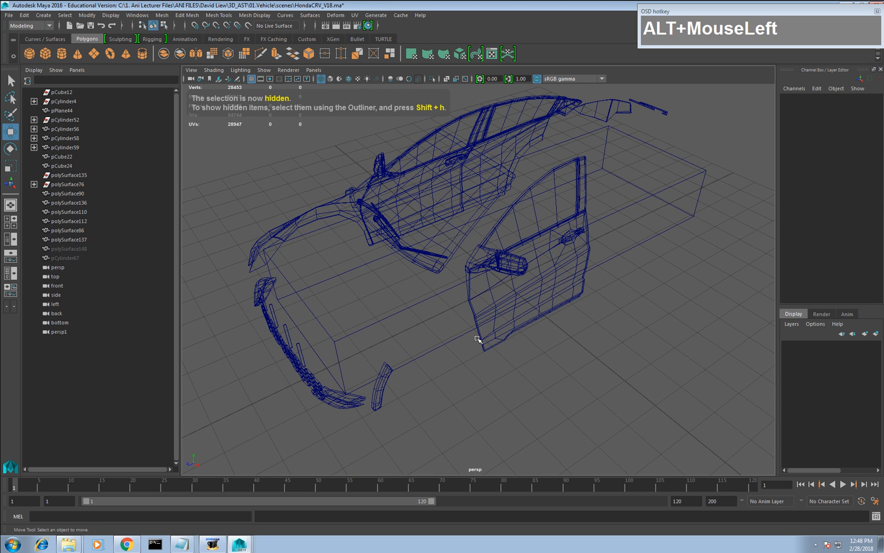
pyautogui.moveTo(350, 283); pyautogui.dragTo(390, 330)
pyautogui.keyDown('alt'); pyautogui.moveTo(390, 330); pyautogui.dragTo(386, 330); pyautogui.keyUp('alt')
pyautogui.keyDown('alt'); pyautogui.moveTo(355, 305); pyautogui.dragTo(510, 389); pyautogui.keyUp('alt')
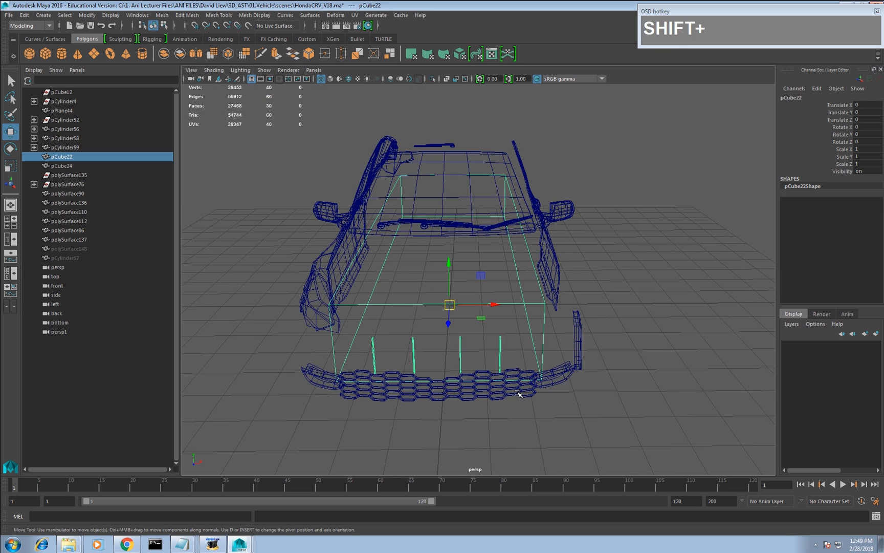
pyautogui.keyDown('shift'); pyautogui.click(517, 394); pyautogui.keyUp('shift')
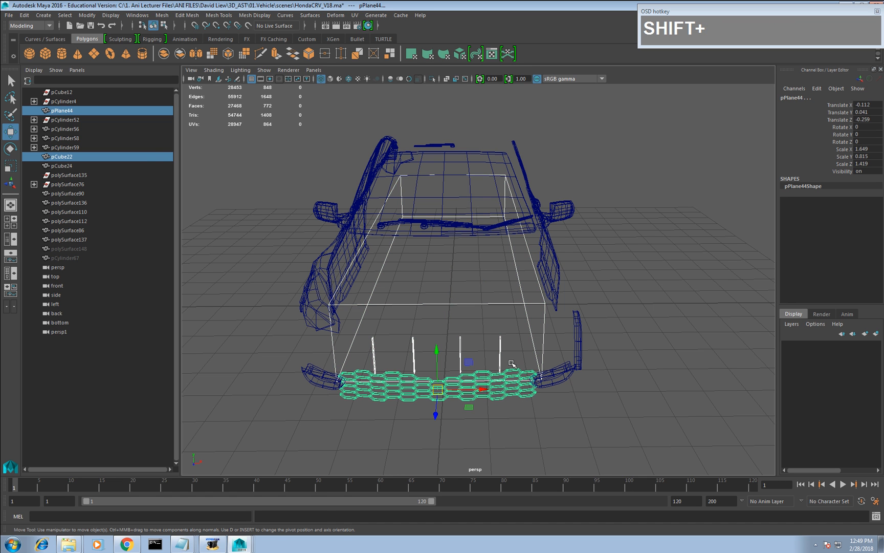
pyautogui.click(166, 54)
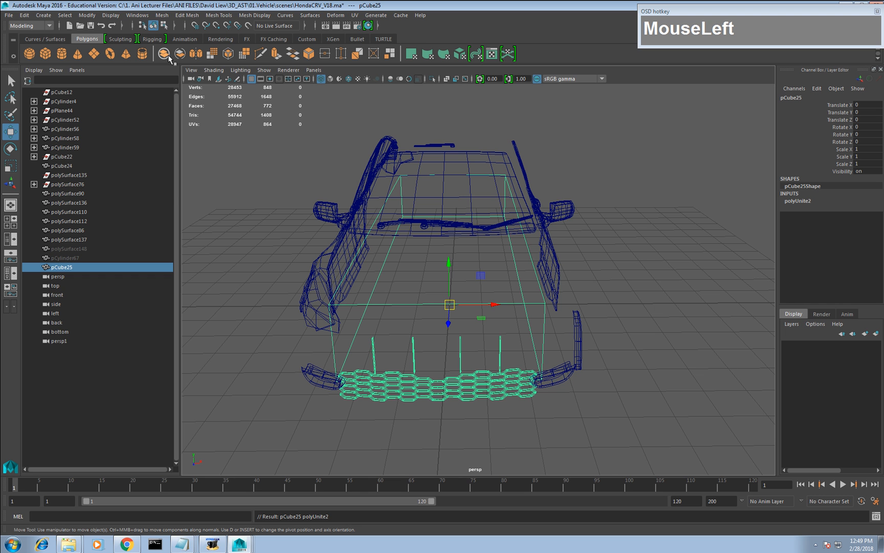
# Combine the two curved front pieces on either side of the grille with the windshield into one mesh.
pyautogui.click(549, 367)
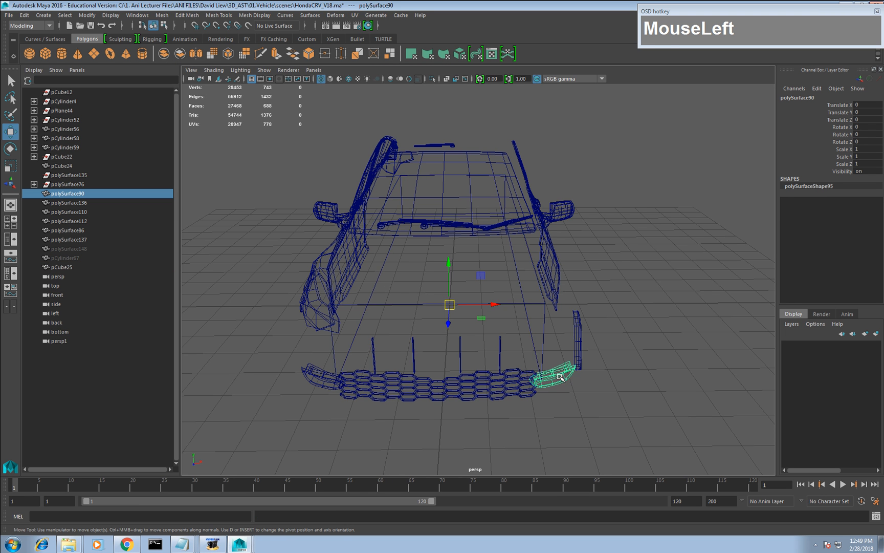
pyautogui.keyDown('alt'); pyautogui.moveTo(570, 365); pyautogui.dragTo(544, 341); pyautogui.keyUp('alt')
pyautogui.keyDown('shift'); pyautogui.click(263, 323); pyautogui.keyUp('shift')
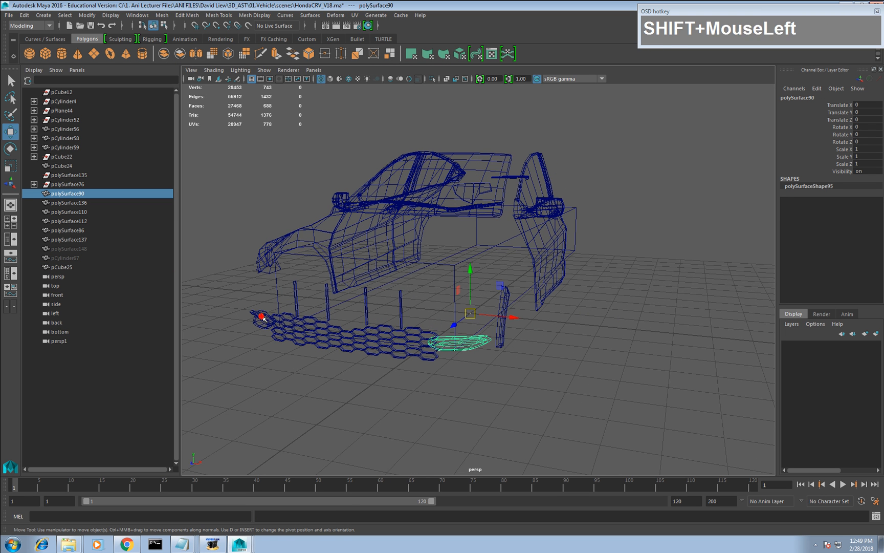
pyautogui.keyDown('alt'); pyautogui.moveTo(337, 314); pyautogui.dragTo(279, 321); pyautogui.keyUp('alt')
pyautogui.keyDown('alt'); pyautogui.moveTo(512, 253); pyautogui.dragTo(470, 205); pyautogui.keyUp('alt')
pyautogui.keyDown('shift'); pyautogui.click(470, 199); pyautogui.keyUp('shift')
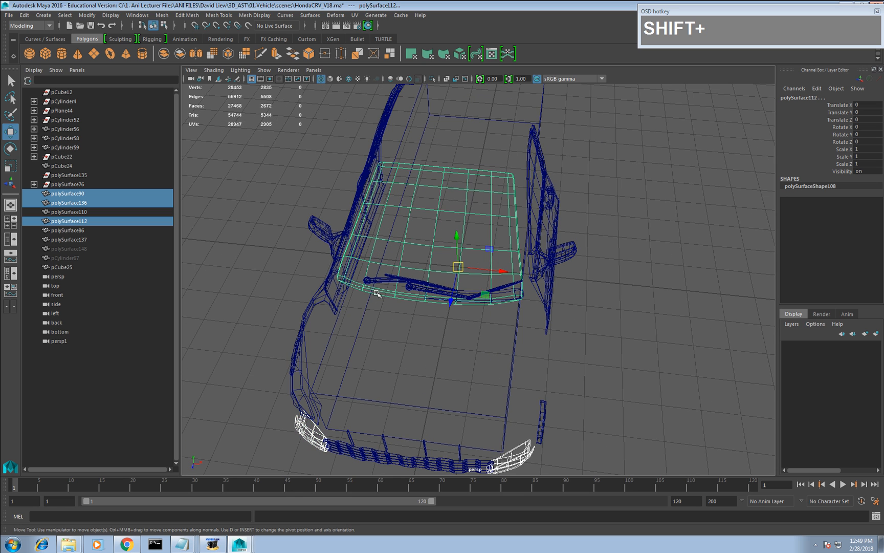
pyautogui.click(164, 53)
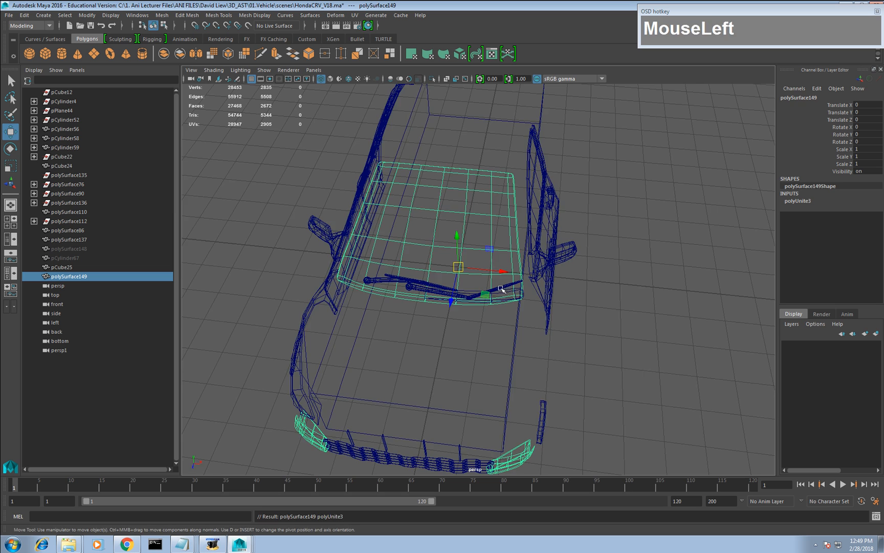
# Switch the opposite side's combined mesh pCube24 to face selection and select the front door panel's faces.
pyautogui.keyDown('alt'); pyautogui.moveTo(501, 288); pyautogui.dragTo(382, 308); pyautogui.keyUp('alt')
pyautogui.click(382, 308)
pyautogui.keyDown('alt'); pyautogui.moveTo(438, 330); pyautogui.dragTo(497, 303); pyautogui.keyUp('alt')
pyautogui.keyDown('alt'); pyautogui.moveTo(392, 286); pyautogui.dragTo(460, 285, button='middle'); pyautogui.keyUp('alt')
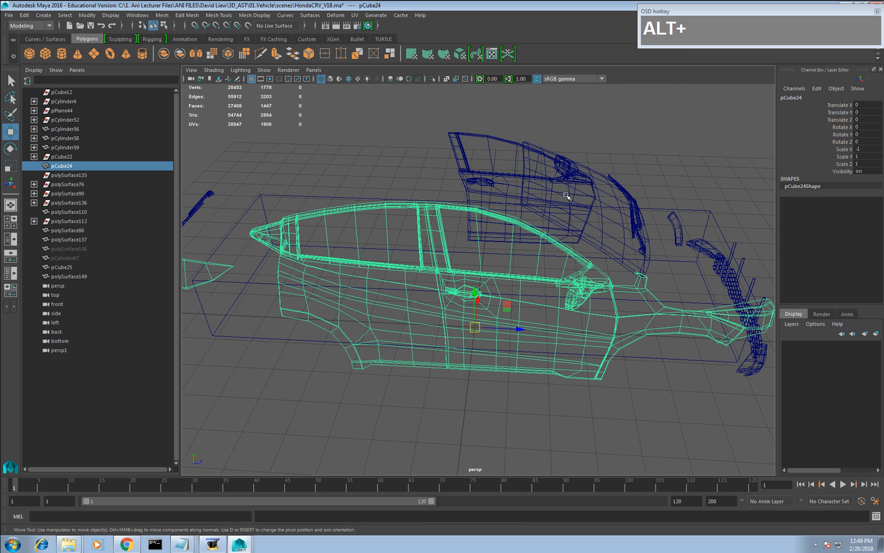
pyautogui.moveTo(505, 290); pyautogui.dragTo(506, 306, button='right')
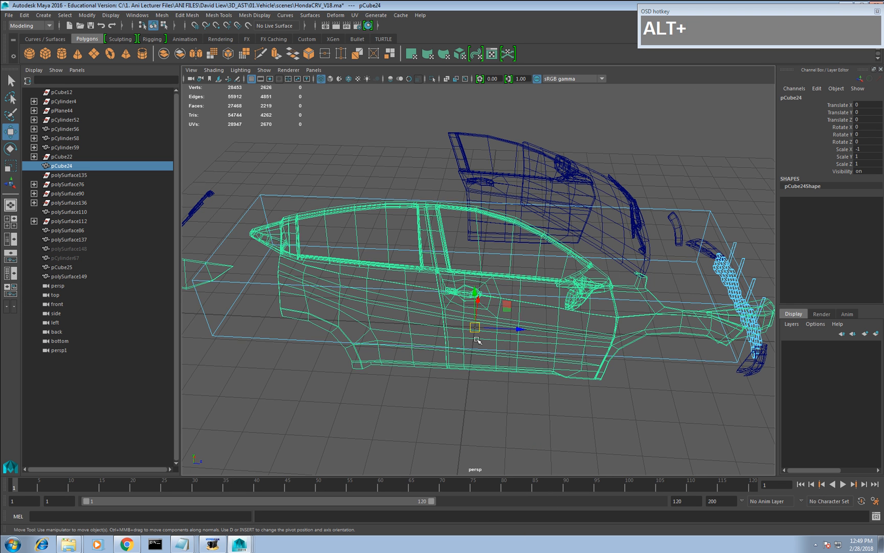
pyautogui.keyDown('alt'); pyautogui.moveTo(476, 340); pyautogui.dragTo(487, 391); pyautogui.keyUp('alt')
pyautogui.click(495, 394)
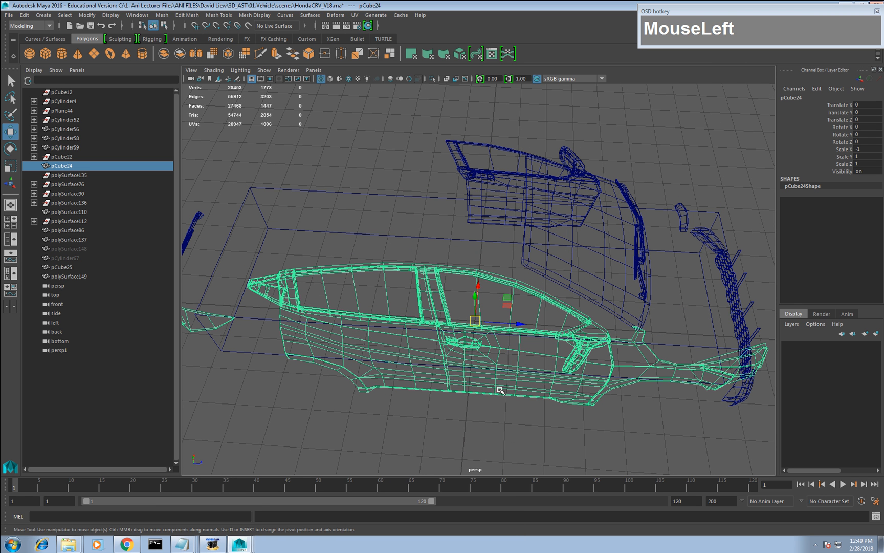
pyautogui.moveTo(500, 390); pyautogui.dragTo(498, 304, button='right')
pyautogui.doubleClick(492, 390)
# Add the front door handle's faces to the door panel selection.
pyautogui.keyDown('shift'); pyautogui.click(468, 345); pyautogui.keyUp('shift')
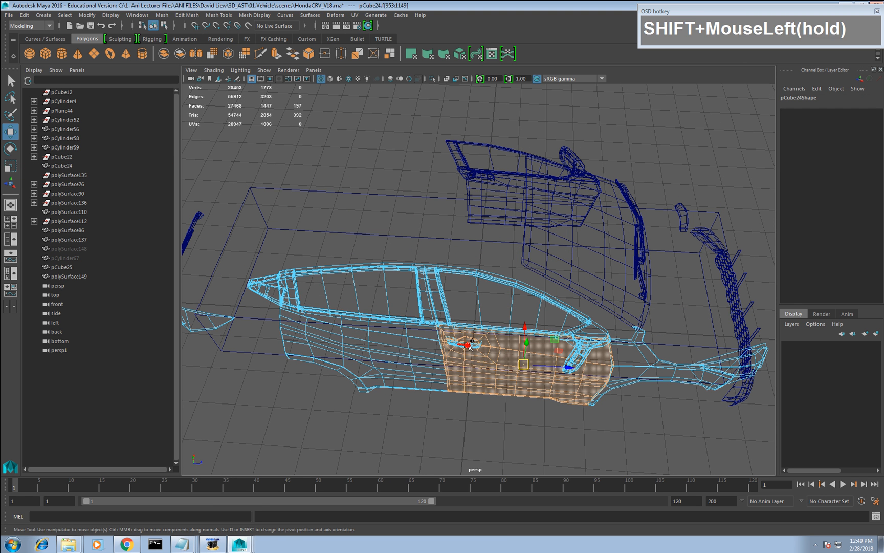
pyautogui.keyDown('alt'); pyautogui.moveTo(471, 344); pyautogui.dragTo(471, 370, button='right'); pyautogui.keyUp('alt')
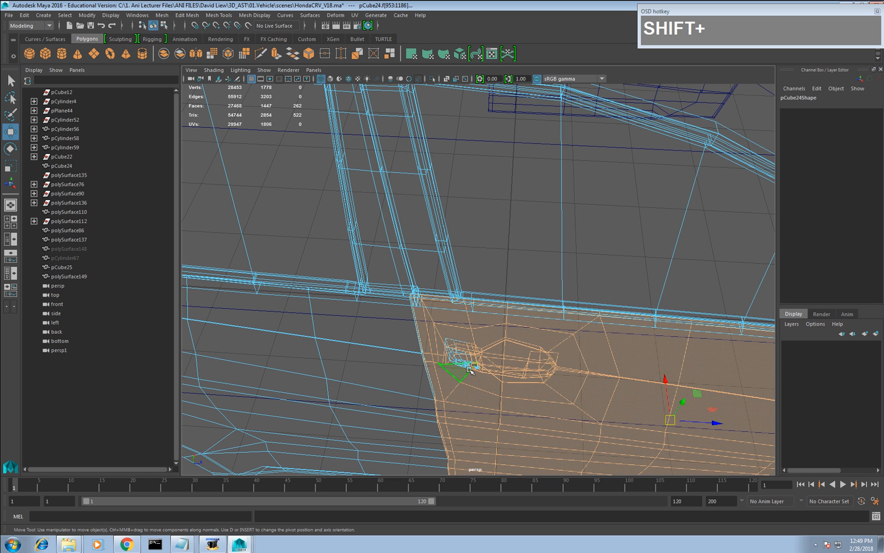
pyautogui.keyDown('shift'); pyautogui.click(466, 358); pyautogui.keyUp('shift')
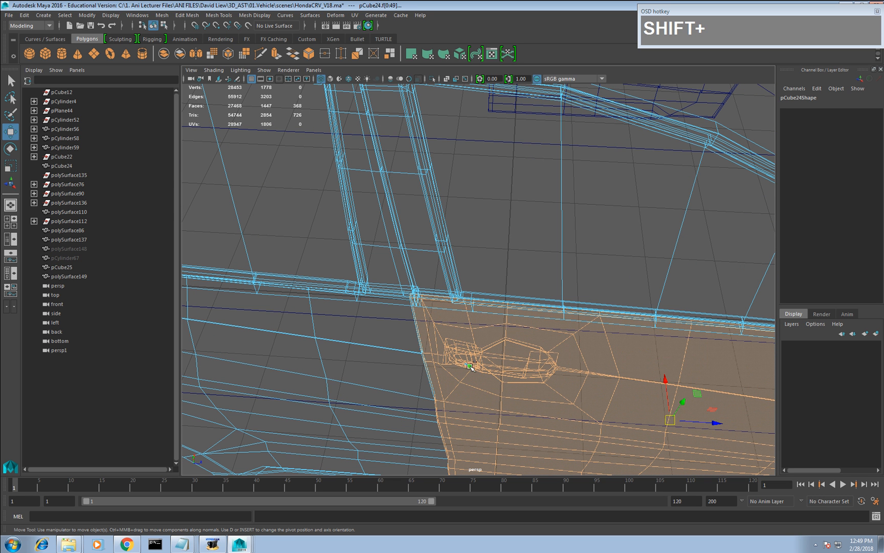
# Add the front door's rear window pillar, window glass and sill trim to the face selection.
pyautogui.keyDown('shift'); pyautogui.doubleClick(433, 295); pyautogui.keyUp('shift')
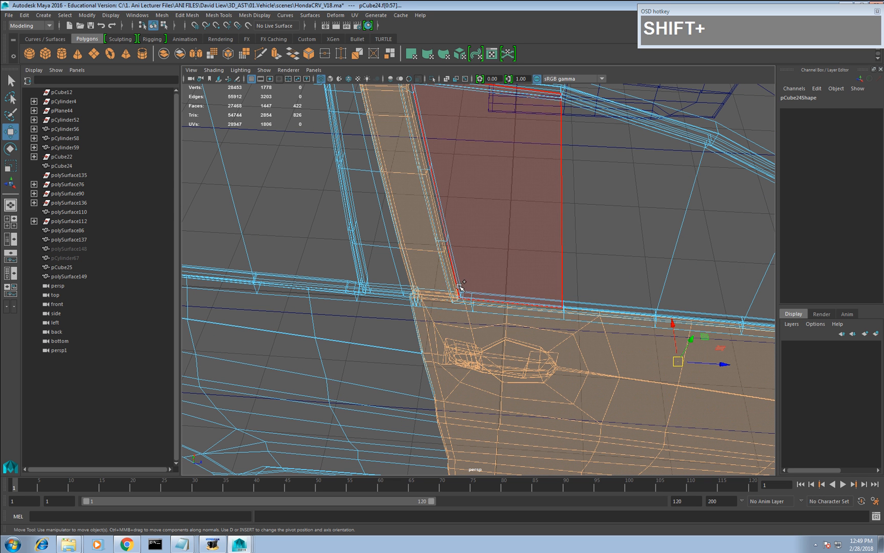
pyautogui.keyDown('shift'); pyautogui.doubleClick(459, 287); pyautogui.keyUp('shift')
pyautogui.keyDown('shift'); pyautogui.doubleClick(610, 267); pyautogui.keyUp('shift')
pyautogui.keyDown('alt'); pyautogui.keyDown('shift'); pyautogui.moveTo(610, 267); pyautogui.dragTo(583, 254, button='middle'); pyautogui.keyUp('shift'); pyautogui.keyUp('alt')
pyautogui.keyDown('alt'); pyautogui.moveTo(573, 312); pyautogui.dragTo(511, 225); pyautogui.keyUp('alt')
pyautogui.keyDown('alt'); pyautogui.moveTo(511, 223); pyautogui.dragTo(540, 230, button='right'); pyautogui.keyUp('alt')
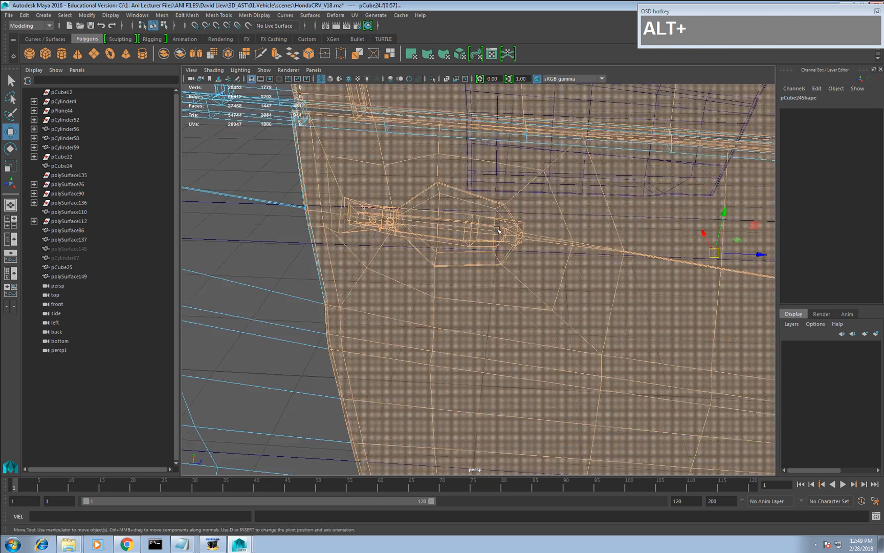
pyautogui.keyDown('alt'); pyautogui.moveTo(506, 236); pyautogui.dragTo(514, 280); pyautogui.keyUp('alt')
pyautogui.keyDown('shift'); pyautogui.doubleClick(421, 251); pyautogui.keyUp('shift')
# Add the side mirror's faces to the front door face selection.
pyautogui.keyDown('alt'); pyautogui.keyDown('shift'); pyautogui.moveTo(420, 251); pyautogui.dragTo(594, 286, button='right'); pyautogui.keyUp('shift'); pyautogui.keyUp('alt')
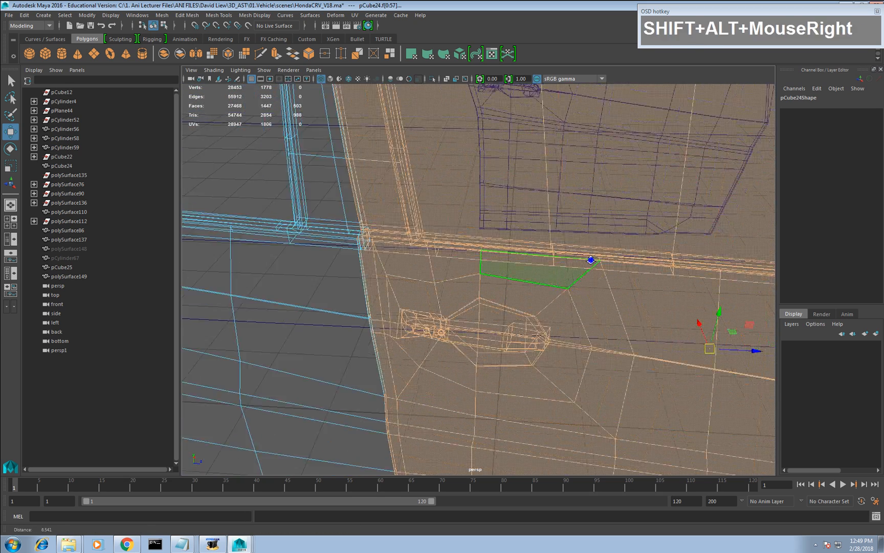
pyautogui.keyDown('alt'); pyautogui.moveTo(594, 286); pyautogui.dragTo(537, 238, button='middle'); pyautogui.keyUp('alt')
pyautogui.keyDown('shift'); pyautogui.doubleClick(611, 291); pyautogui.keyUp('shift')
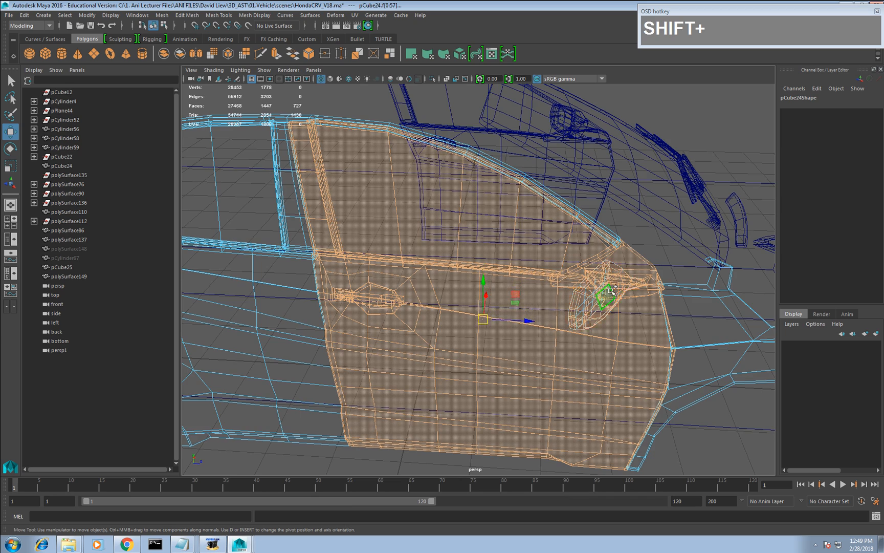
pyautogui.keyDown('alt'); pyautogui.moveTo(619, 311); pyautogui.dragTo(732, 274); pyautogui.keyUp('alt')
pyautogui.keyDown('alt'); pyautogui.moveTo(732, 274); pyautogui.dragTo(683, 351, button='middle'); pyautogui.keyUp('alt')
pyautogui.keyDown('shift'); pyautogui.doubleClick(709, 244); pyautogui.keyUp('shift')
# Undo the accidental move of the selected front door faces.
pyautogui.keyDown('alt'); pyautogui.moveTo(709, 244); pyautogui.dragTo(555, 297); pyautogui.keyUp('alt')
pyautogui.scroll(-5, 543, 310)
pyautogui.moveTo(462, 308); pyautogui.dragTo(466, 370)
pyautogui.keyDown('alt'); pyautogui.moveTo(327, 323); pyautogui.dragTo(353, 318, button='right'); pyautogui.keyUp('alt')
pyautogui.keyDown('alt'); pyautogui.moveTo(353, 319); pyautogui.dragTo(394, 311, button='middle'); pyautogui.keyUp('alt')
pyautogui.keyDown('alt'); pyautogui.moveTo(394, 311); pyautogui.dragTo(433, 300, button='right'); pyautogui.keyUp('alt')
pyautogui.keyDown('alt'); pyautogui.moveTo(433, 300); pyautogui.dragTo(451, 261, button='middle'); pyautogui.keyUp('alt')
pyautogui.keyDown('alt'); pyautogui.moveTo(451, 299); pyautogui.dragTo(477, 308, button='right'); pyautogui.keyUp('alt')
pyautogui.keyDown('alt'); pyautogui.moveTo(443, 218); pyautogui.dragTo(448, 272, button='middle'); pyautogui.keyUp('alt')
pyautogui.hotkey('ctrl', 'z')
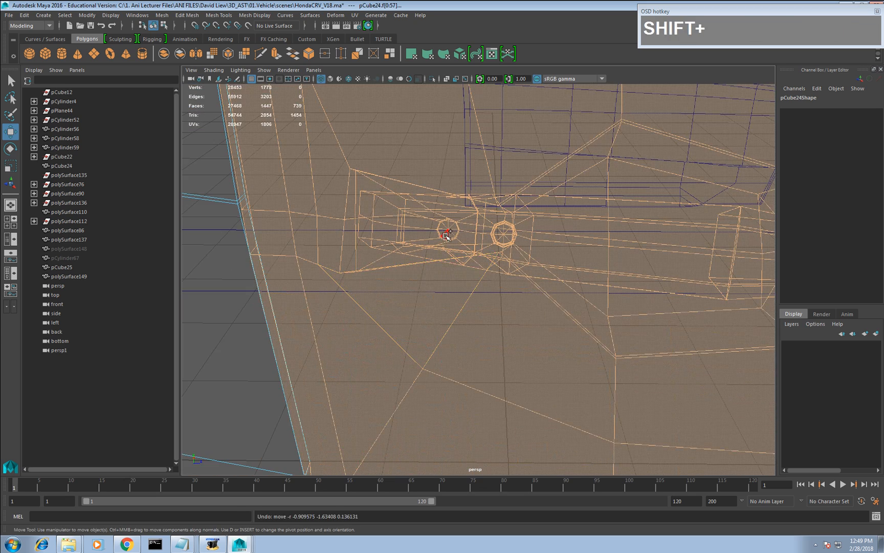
# Add the door handle lock's remaining faces to the selection and extract the front door faces from the body side.
pyautogui.keyDown('ctrl'); pyautogui.keyDown('shift'); pyautogui.click(509, 322); pyautogui.keyUp('shift'); pyautogui.keyUp('ctrl')
pyautogui.keyDown('alt'); pyautogui.moveTo(509, 322); pyautogui.dragTo(655, 397); pyautogui.keyUp('alt')
pyautogui.hotkey('ctrl', 'z')
pyautogui.keyDown('alt'); pyautogui.moveTo(647, 378); pyautogui.dragTo(573, 313, button='right'); pyautogui.keyUp('alt')
pyautogui.keyDown('alt'); pyautogui.moveTo(573, 312); pyautogui.dragTo(481, 299); pyautogui.keyUp('alt')
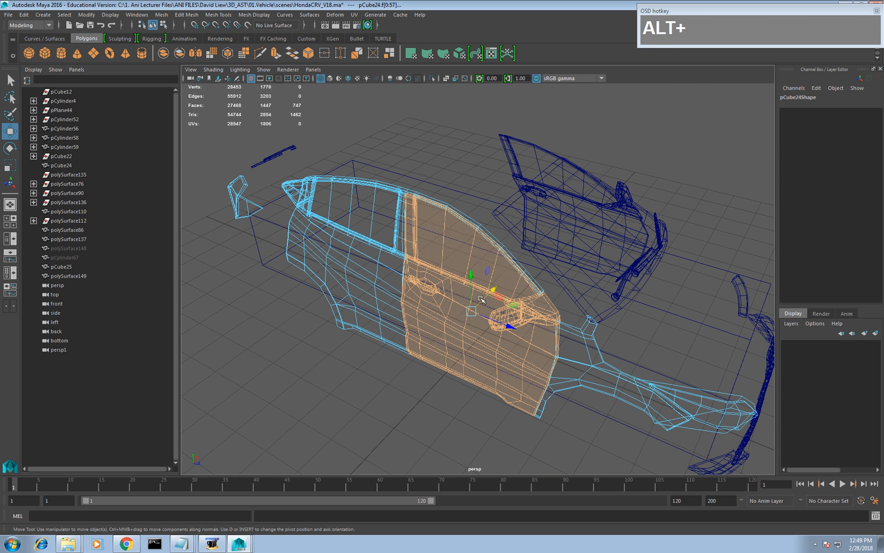
pyautogui.keyDown('shift'); pyautogui.moveTo(401, 285); pyautogui.dragTo(434, 388, button='right'); pyautogui.keyUp('shift')
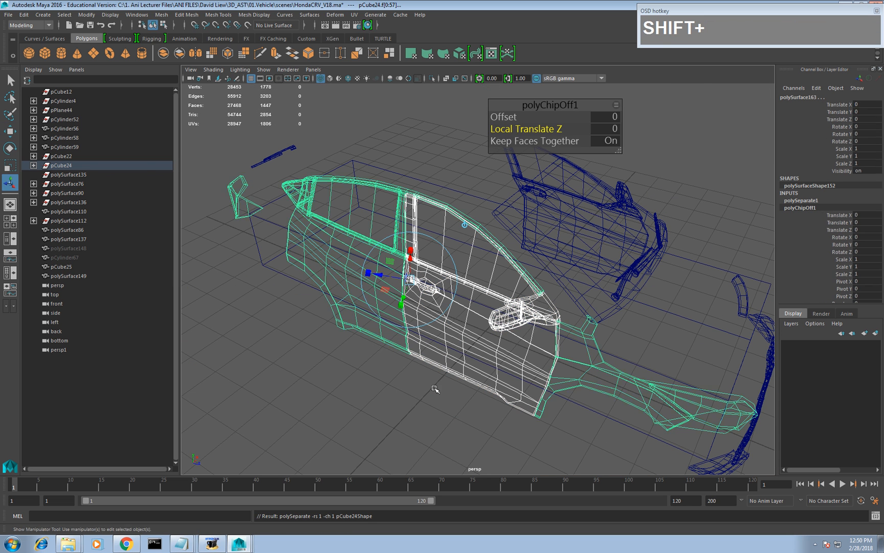
# Leave only the extracted front door pieces selected and combine them into a single door object.
pyautogui.hotkey('shift', 'w')
pyautogui.moveTo(332, 229); pyautogui.dragTo(328, 229, button='right')
pyautogui.keyDown('ctrl'); pyautogui.click(325, 282); pyautogui.keyUp('ctrl')
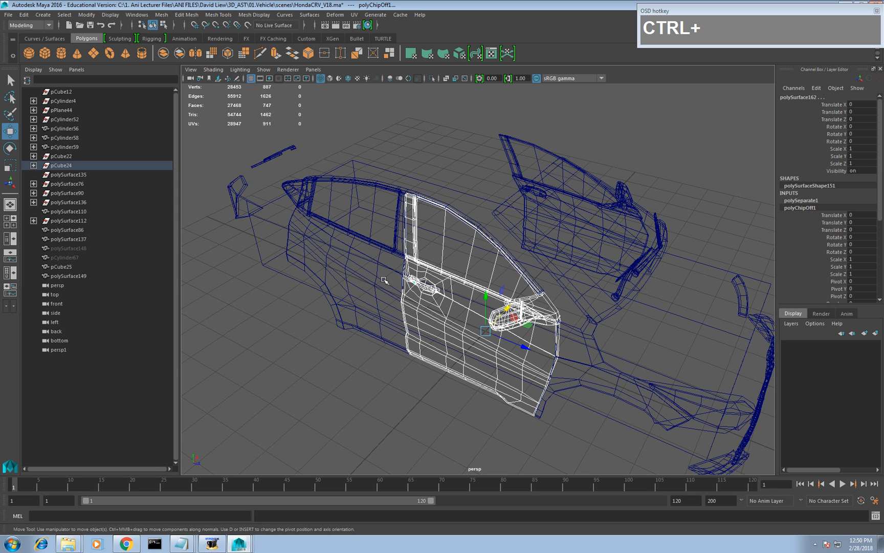
pyautogui.click(162, 54)
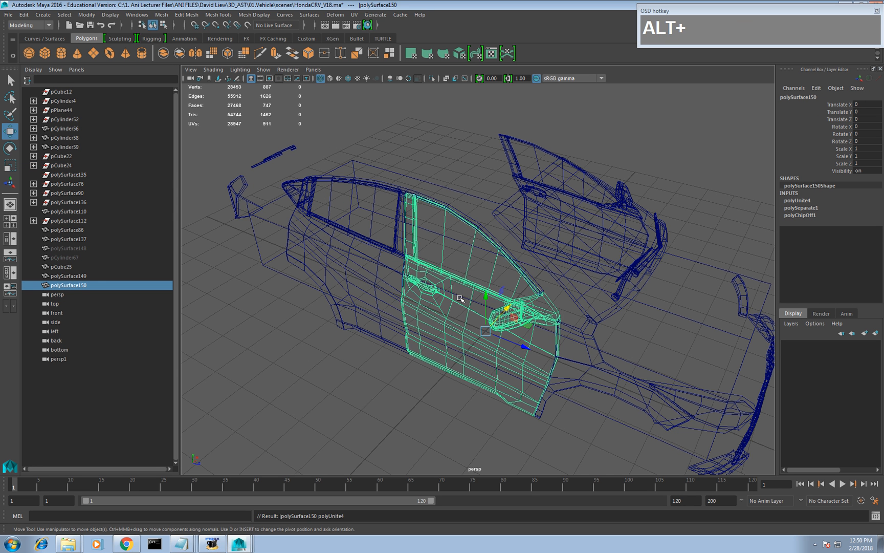
pyautogui.keyDown('alt'); pyautogui.moveTo(460, 298); pyautogui.dragTo(420, 259, button='right'); pyautogui.keyUp('alt')
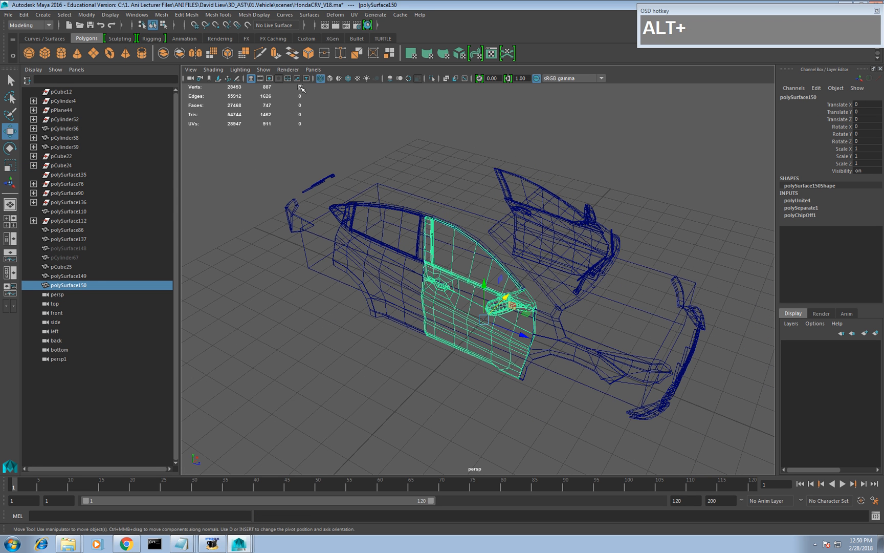
# Select the narrow curved strip near the front wheel arch and show all hidden objects.
pyautogui.keyDown('alt'); pyautogui.moveTo(351, 170); pyautogui.dragTo(345, 240); pyautogui.keyUp('alt')
pyautogui.click(324, 253)
pyautogui.keyDown('alt'); pyautogui.moveTo(538, 250); pyautogui.dragTo(488, 238); pyautogui.keyUp('alt')
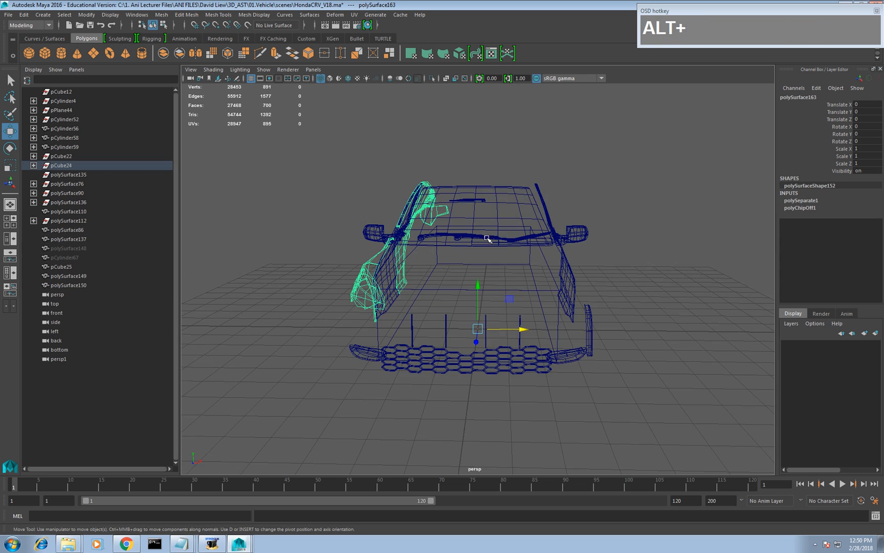
pyautogui.click(580, 352)
pyautogui.click(590, 331)
pyautogui.moveTo(589, 330)
pyautogui.keyDown('alt'); pyautogui.mouseDown()
pyautogui.moveTo(558, 340)
pyautogui.moveTo(612, 342)
pyautogui.moveTo(594, 335)
pyautogui.mouseUp(); pyautogui.keyUp('alt')
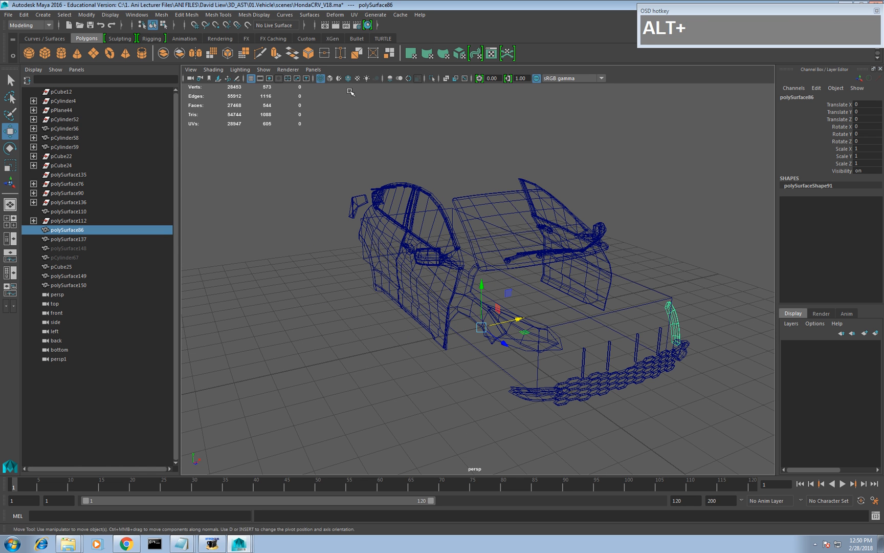
pyautogui.click(141, 15)
pyautogui.click(110, 15)
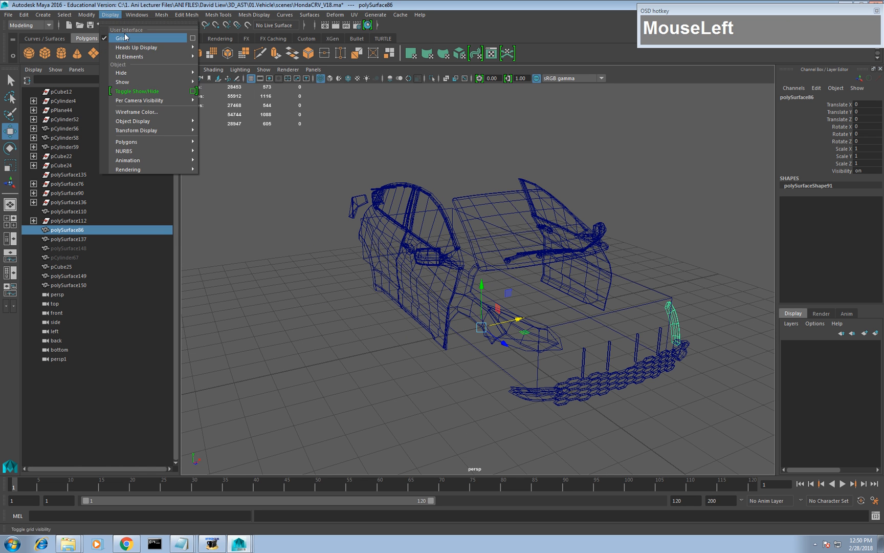
pyautogui.click(127, 82)
pyautogui.click(233, 117)
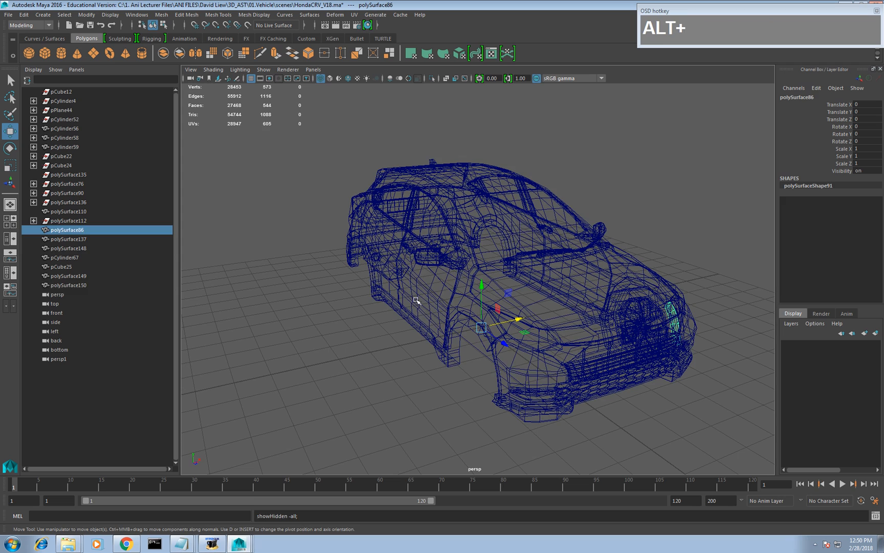
pyautogui.click(436, 309)
pyautogui.click(468, 317)
pyautogui.keyDown('alt'); pyautogui.moveTo(560, 293); pyautogui.dragTo(357, 333); pyautogui.keyUp('alt')
pyautogui.keyDown('shift'); pyautogui.click(321, 338); pyautogui.keyUp('shift')
pyautogui.keyDown('alt'); pyautogui.moveTo(516, 356); pyautogui.dragTo(404, 425); pyautogui.keyUp('alt')
pyautogui.keyDown('shift'); pyautogui.click(333, 321); pyautogui.keyUp('shift')
pyautogui.keyDown('alt'); pyautogui.moveTo(388, 334); pyautogui.dragTo(376, 336); pyautogui.keyUp('alt')
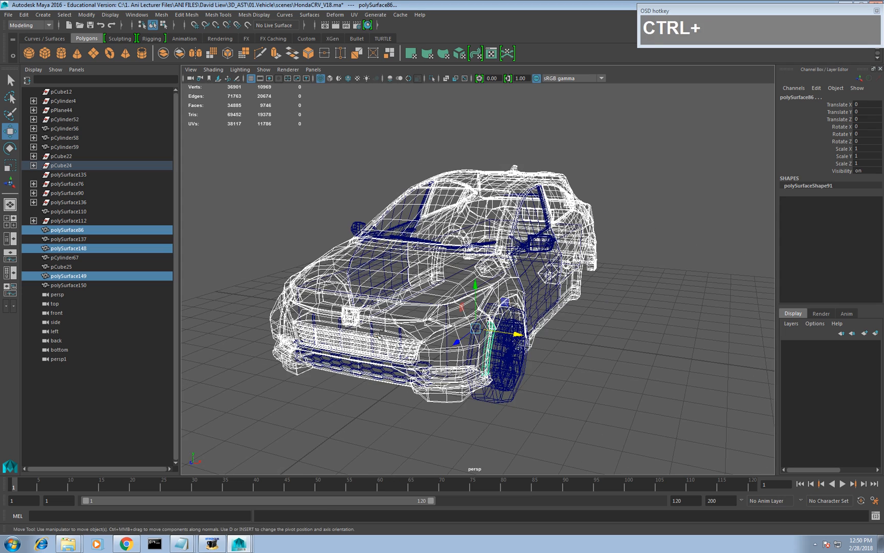
pyautogui.hotkey('ctrl', 'z')
# Mirror the curved front strip with Duplicate Special as copies, using Rotate X 0, Scale X -1 and 4 copies.
pyautogui.click(590, 378)
pyautogui.keyDown('alt'); pyautogui.moveTo(543, 378); pyautogui.dragTo(450, 363); pyautogui.keyUp('alt')
pyautogui.click(399, 340)
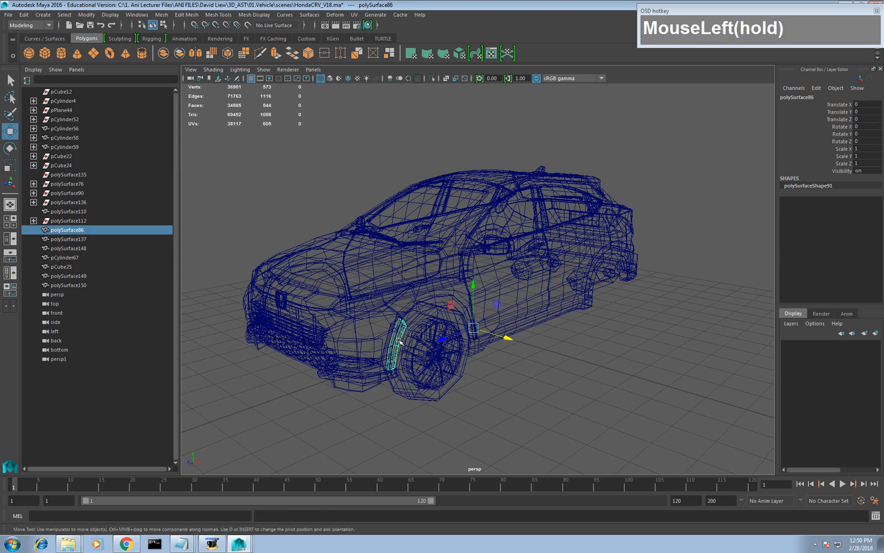
pyautogui.keyDown('alt'); pyautogui.moveTo(398, 340); pyautogui.dragTo(377, 309); pyautogui.keyUp('alt')
pyautogui.hotkey('ctrl', 'shift', 'd')
pyautogui.hotkey('ctrl', 'z')
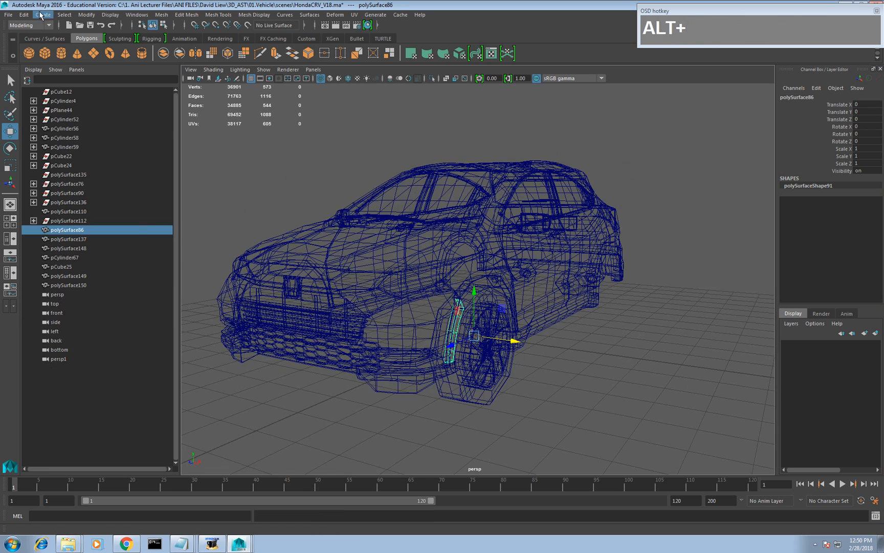
pyautogui.click(25, 14)
pyautogui.click(141, 160)
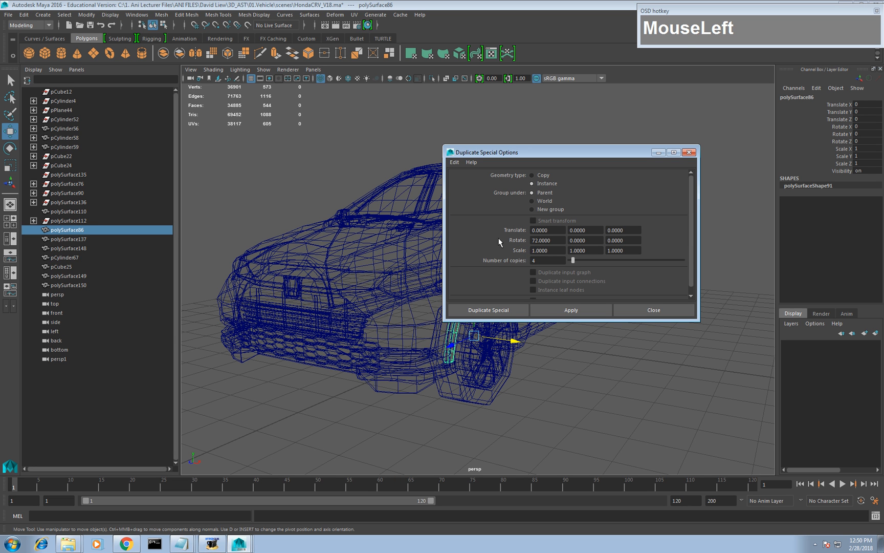
pyautogui.write('0')
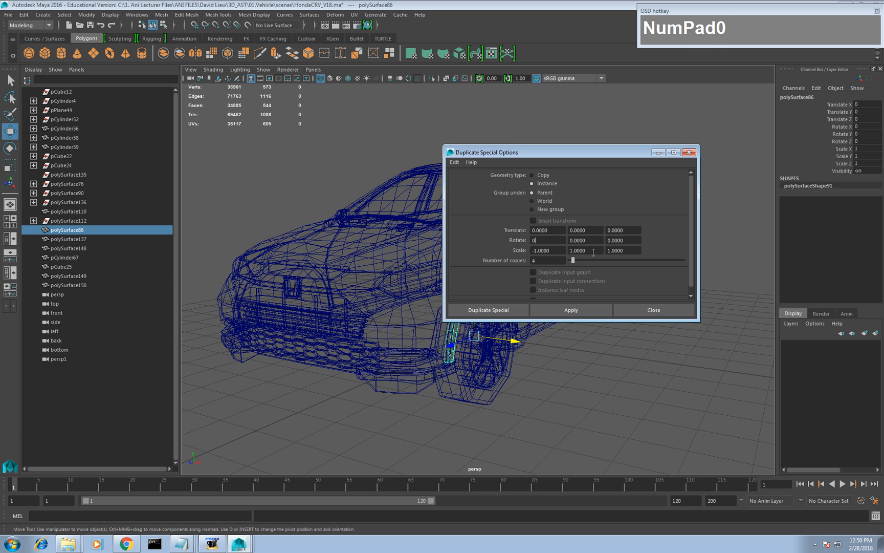
pyautogui.click(542, 175)
pyautogui.click(589, 309)
pyautogui.click(653, 309)
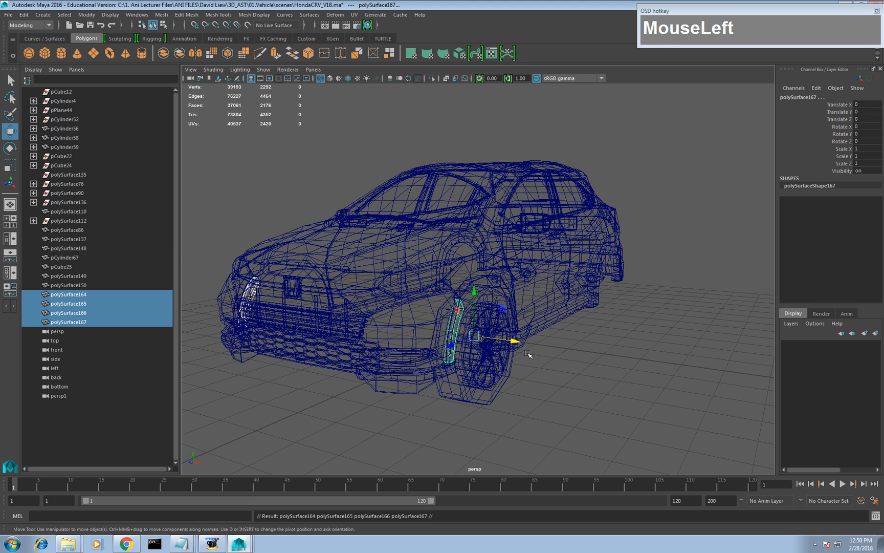
# Add the main body shell to the mirrored strips and combine them into one object.
pyautogui.keyDown('shift'); pyautogui.click(427, 326); pyautogui.keyUp('shift')
pyautogui.keyDown('alt'); pyautogui.moveTo(428, 326); pyautogui.dragTo(395, 273); pyautogui.keyUp('alt')
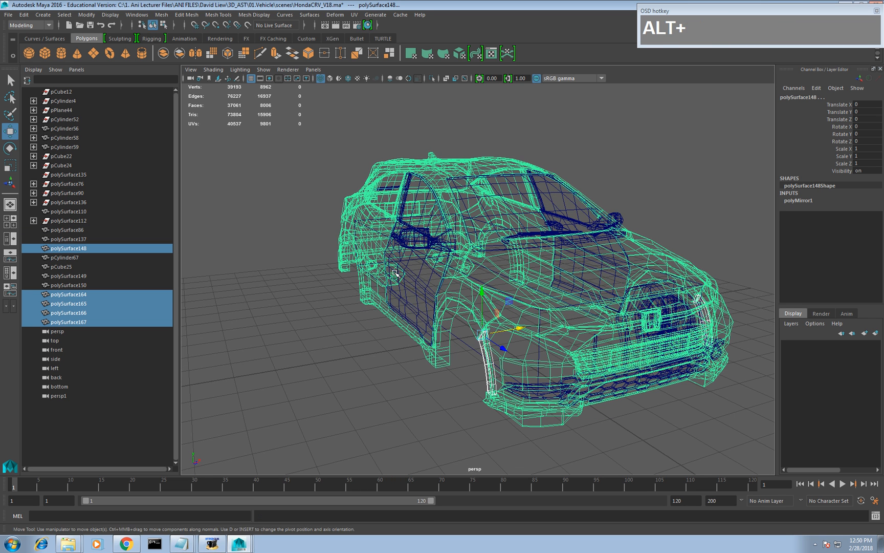
pyautogui.click(196, 54)
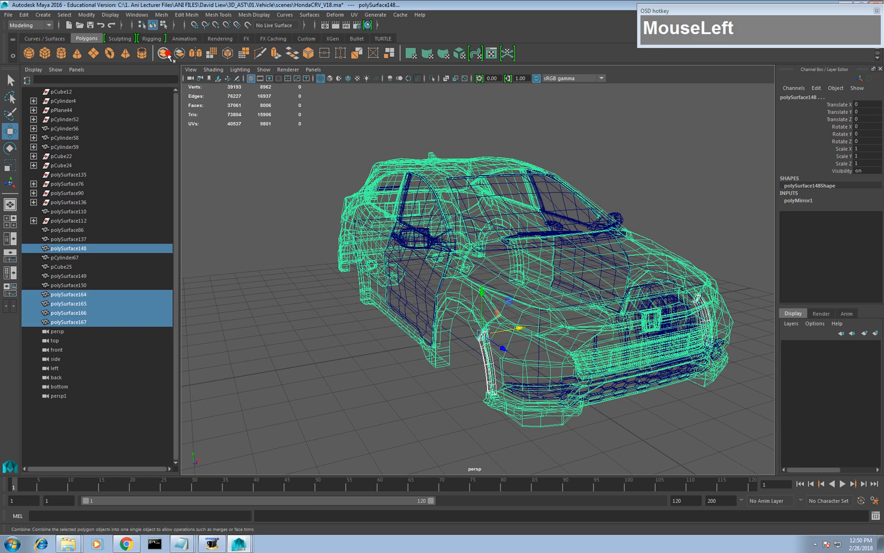
pyautogui.keyDown('alt'); pyautogui.moveTo(496, 259); pyautogui.dragTo(353, 231); pyautogui.keyUp('alt')
pyautogui.hotkey('ctrl', 'z')
pyautogui.keyDown('alt'); pyautogui.moveTo(535, 248); pyautogui.dragTo(435, 274); pyautogui.keyUp('alt')
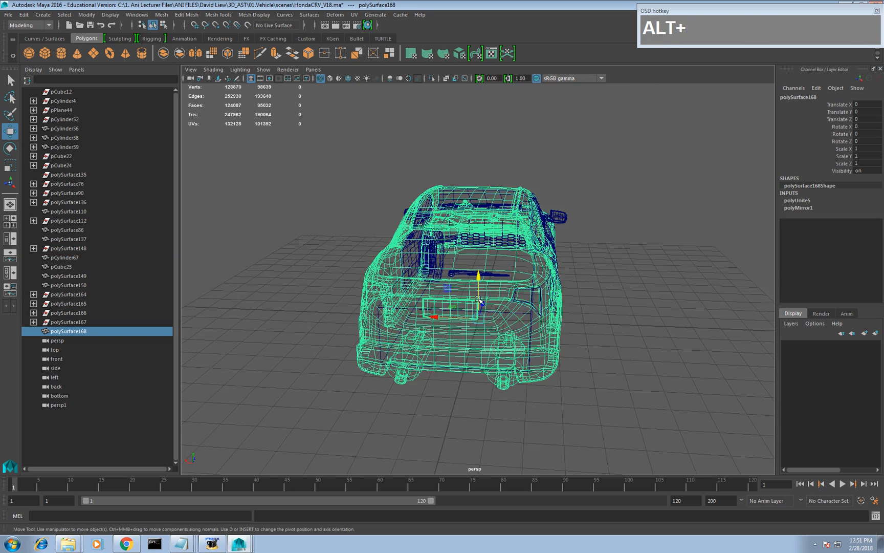
# Combine the remaining body side with the rear door and window frame into the main body shell.
pyautogui.keyDown('shift'); pyautogui.click(533, 298); pyautogui.keyUp('shift')
pyautogui.keyDown('alt'); pyautogui.moveTo(534, 297); pyautogui.dragTo(420, 307); pyautogui.keyUp('alt')
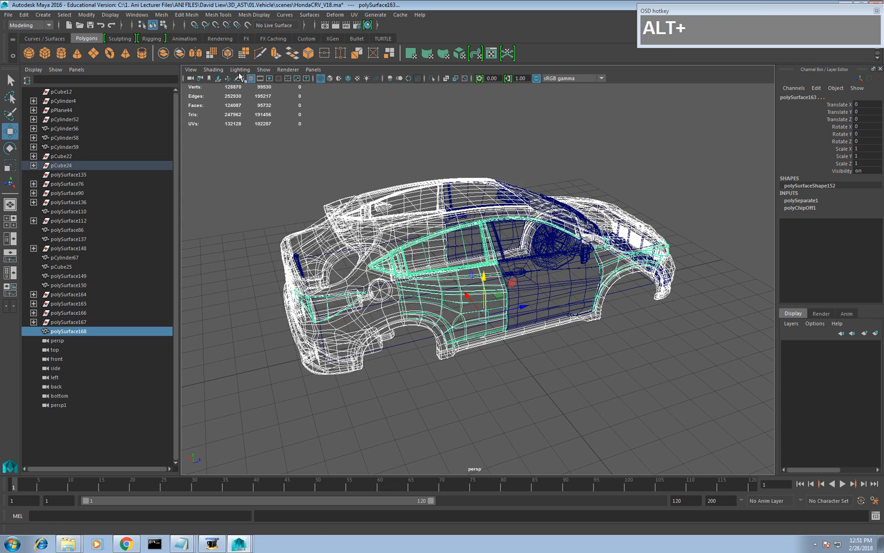
pyautogui.click(167, 57)
pyautogui.moveTo(512, 281); pyautogui.dragTo(566, 285)
pyautogui.hotkey('ctrl', 'z')
pyautogui.keyDown('alt'); pyautogui.moveTo(502, 261); pyautogui.dragTo(510, 253); pyautogui.keyUp('alt')
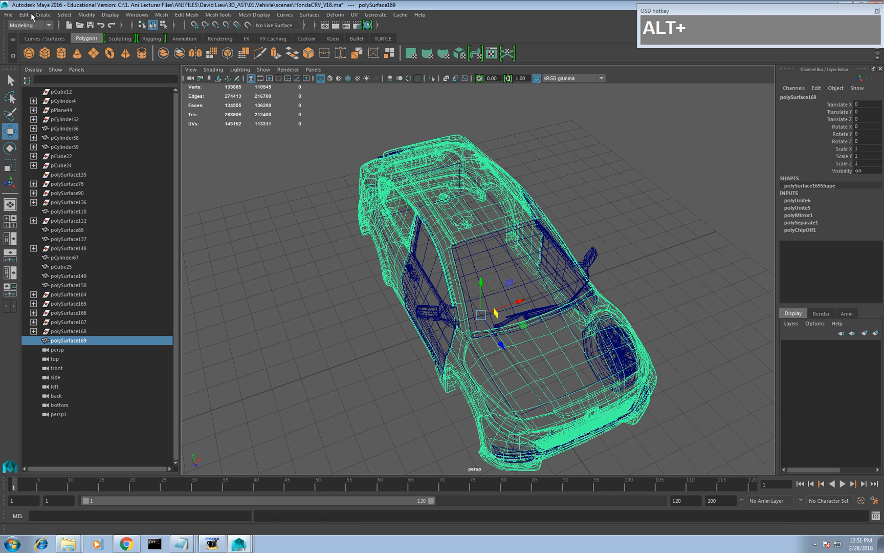
# Delete the construction history of all objects in the scene.
pyautogui.moveTo(32, 17); pyautogui.dragTo(160, 142)
pyautogui.click(76, 139)
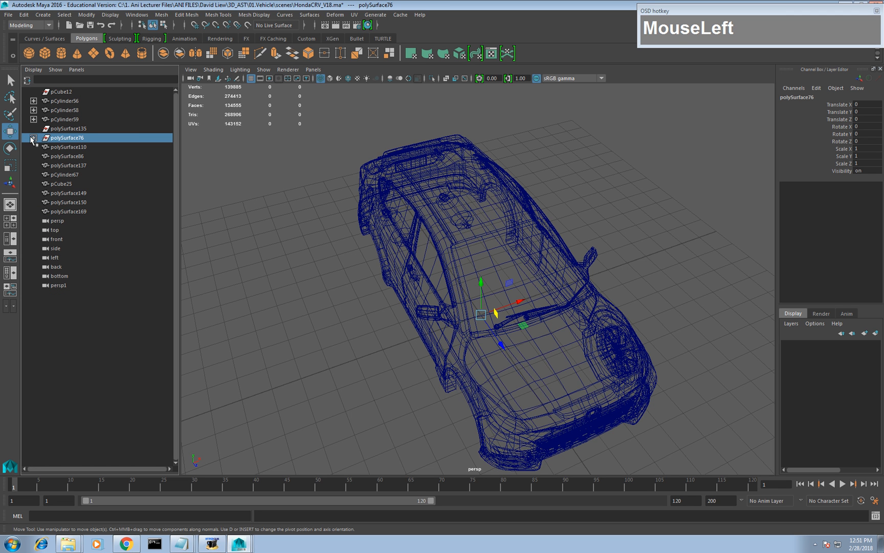
pyautogui.keyDown('alt'); pyautogui.moveTo(209, 192); pyautogui.dragTo(305, 238); pyautogui.keyUp('alt')
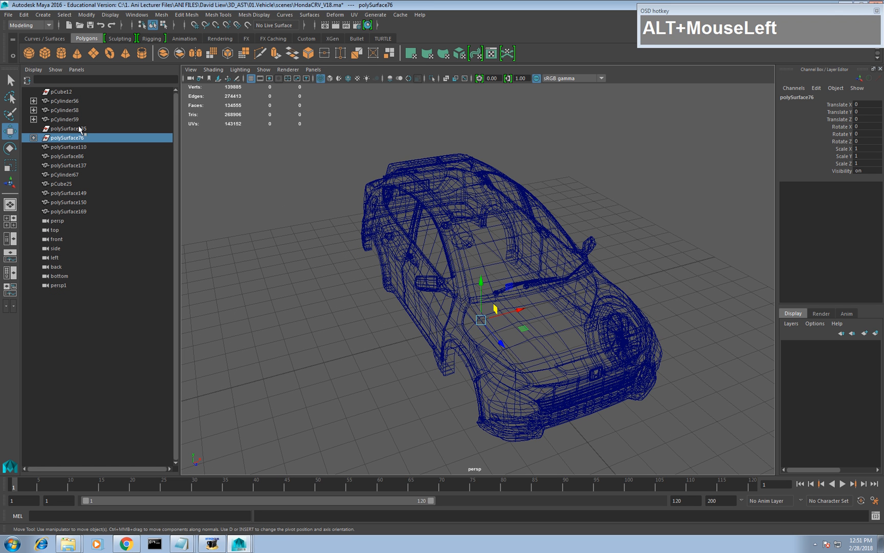
# Delete the leftover empty transform nodes polySurface76, pCube12 and polySurface135.
pyautogui.moveTo(65, 110); pyautogui.dragTo(76, 120)
pyautogui.click(73, 139)
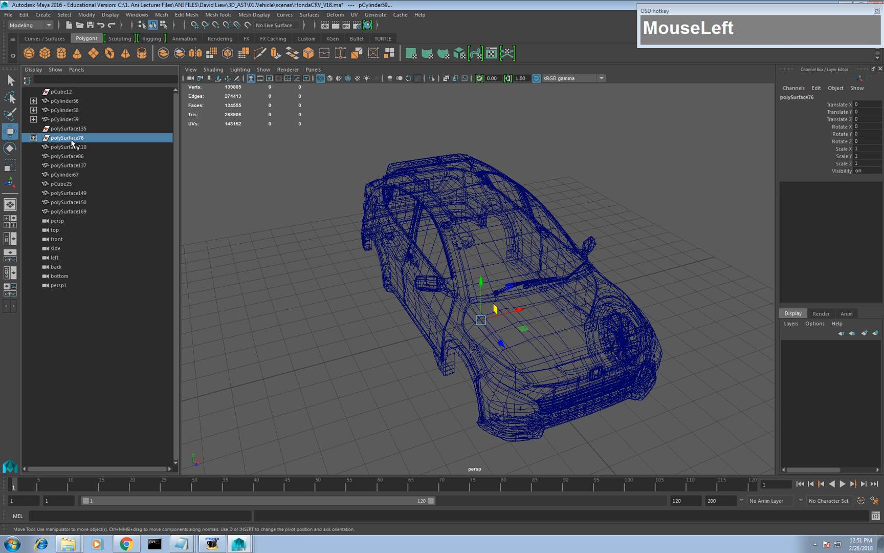
pyautogui.press('Delete')
pyautogui.click(69, 93)
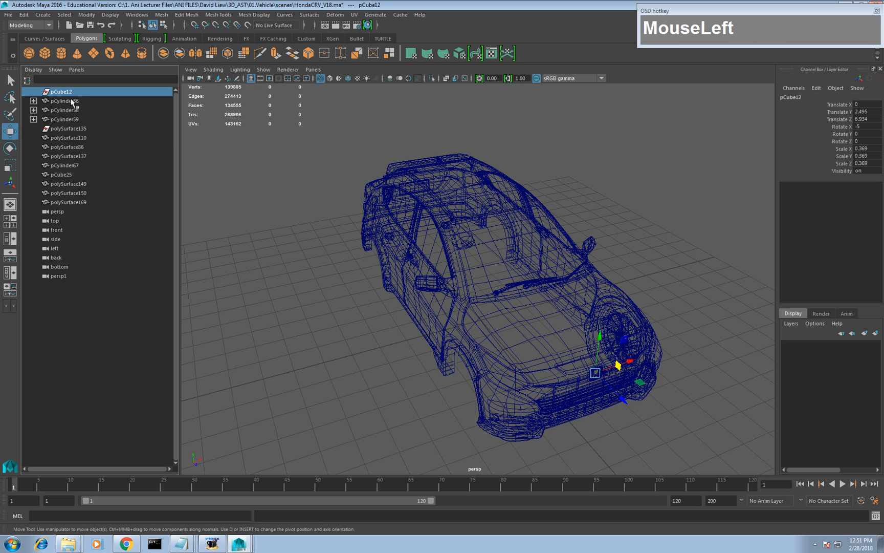
pyautogui.press('Delete')
pyautogui.click(65, 120)
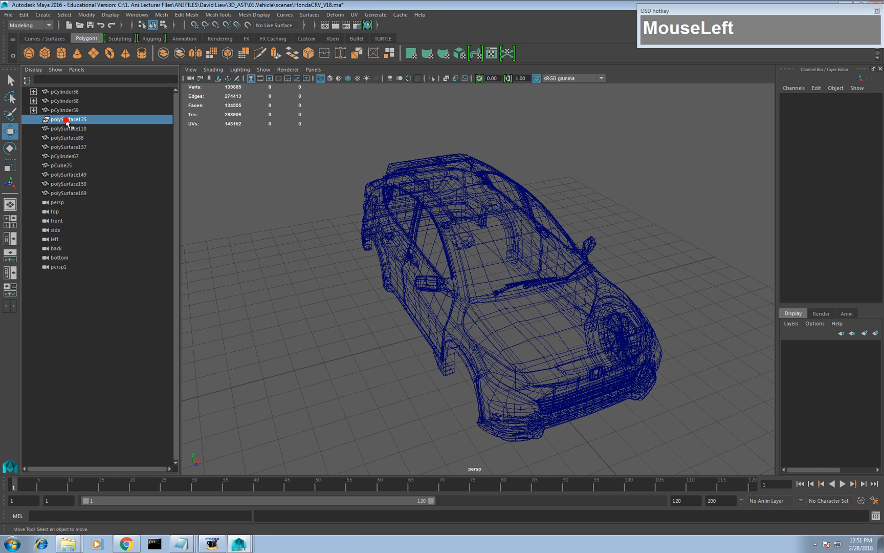
pyautogui.press('Delete')
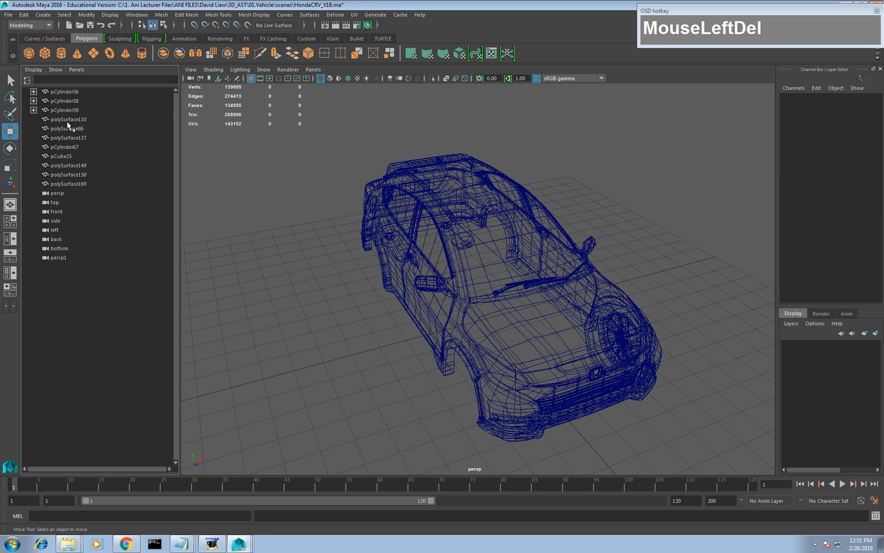
# Inspect the combined body shell, then switch to Notepad and review the freeze transformation and object naming items in the clean-up checklist.
pyautogui.click(510, 316)
pyautogui.keyDown('alt'); pyautogui.moveTo(510, 316); pyautogui.dragTo(494, 379); pyautogui.keyUp('alt')
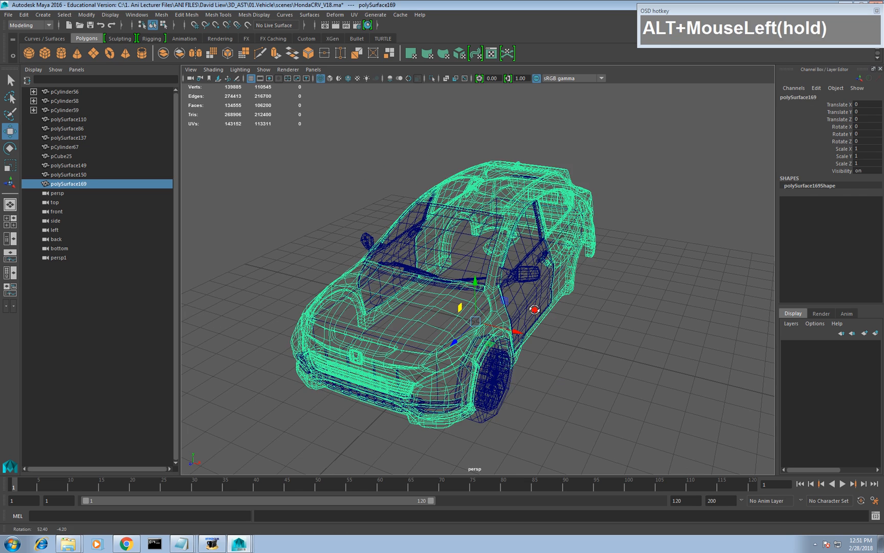
pyautogui.click(459, 393)
pyautogui.click(415, 402)
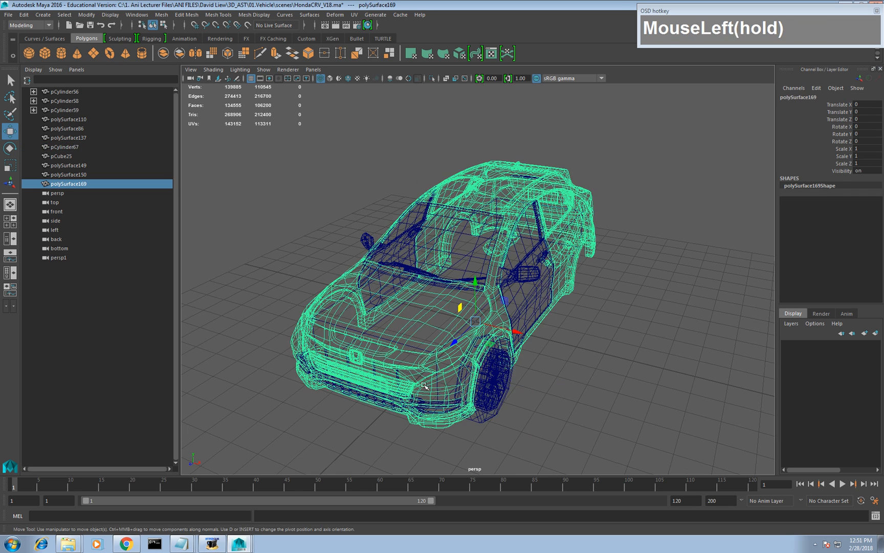
pyautogui.keyDown('alt'); pyautogui.moveTo(415, 402); pyautogui.dragTo(466, 381, button='right'); pyautogui.keyUp('alt')
pyautogui.hotkey('alt', 'Tab')
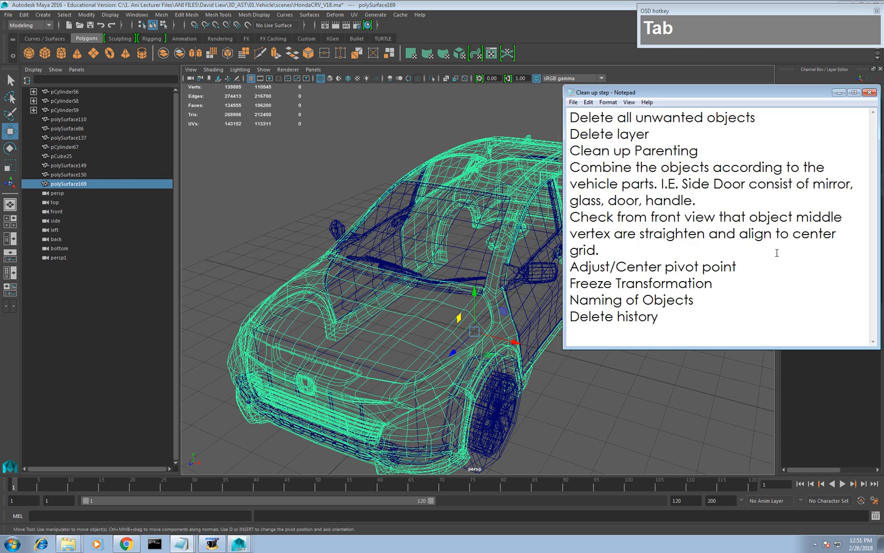
pyautogui.moveTo(727, 285); pyautogui.dragTo(569, 284)
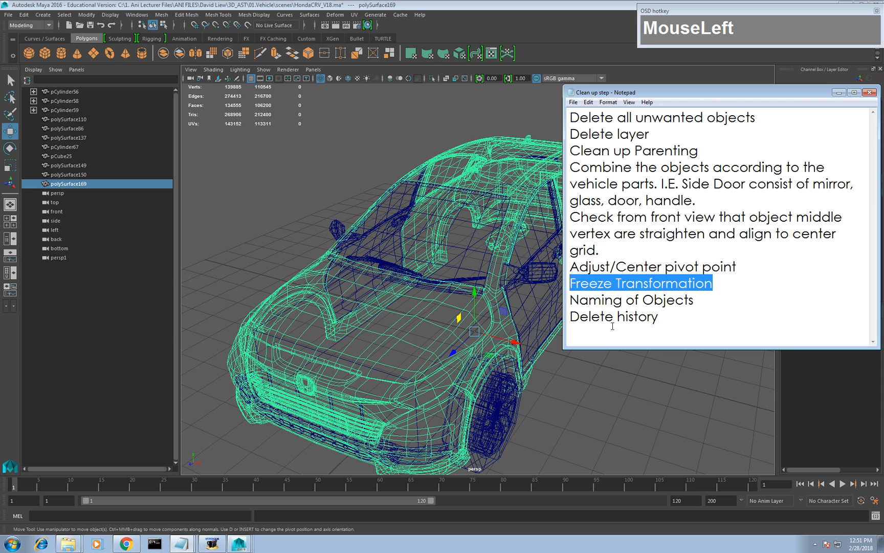
pyautogui.click(707, 300)
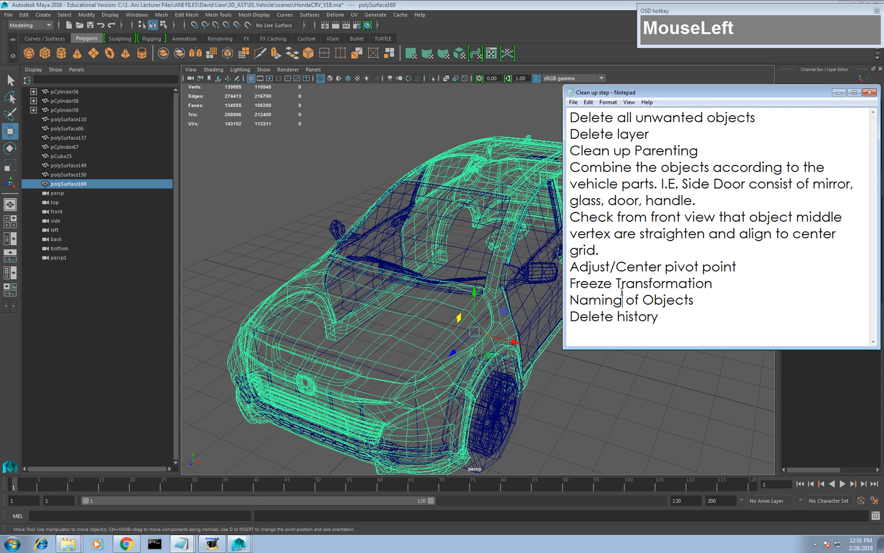
# Delete the unwanted rear-side faces of the combined body shell and return to object selection.
pyautogui.click(463, 334)
pyautogui.keyDown('alt'); pyautogui.moveTo(463, 333); pyautogui.dragTo(395, 287); pyautogui.keyUp('alt')
pyautogui.click(418, 407)
pyautogui.click(529, 251)
pyautogui.moveTo(535, 226); pyautogui.dragTo(535, 250, button='right')
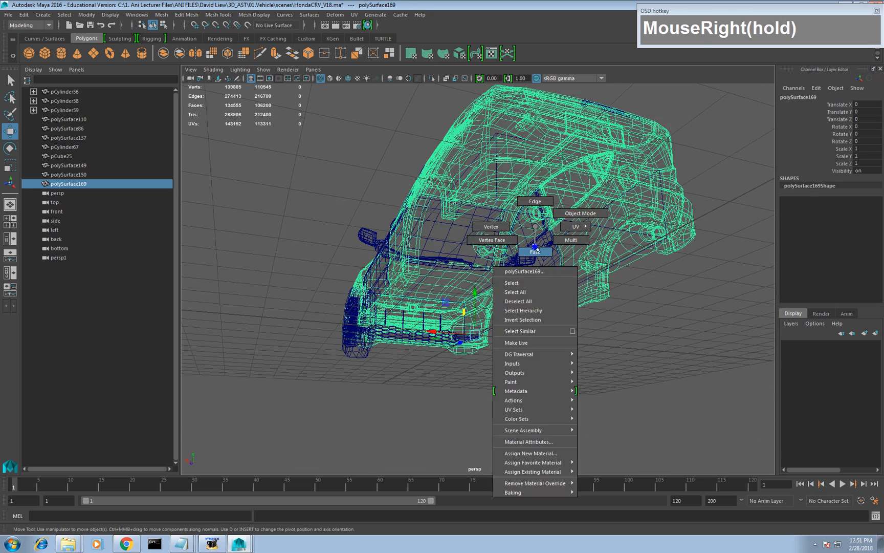
pyautogui.click(640, 246)
pyautogui.press('Delete')
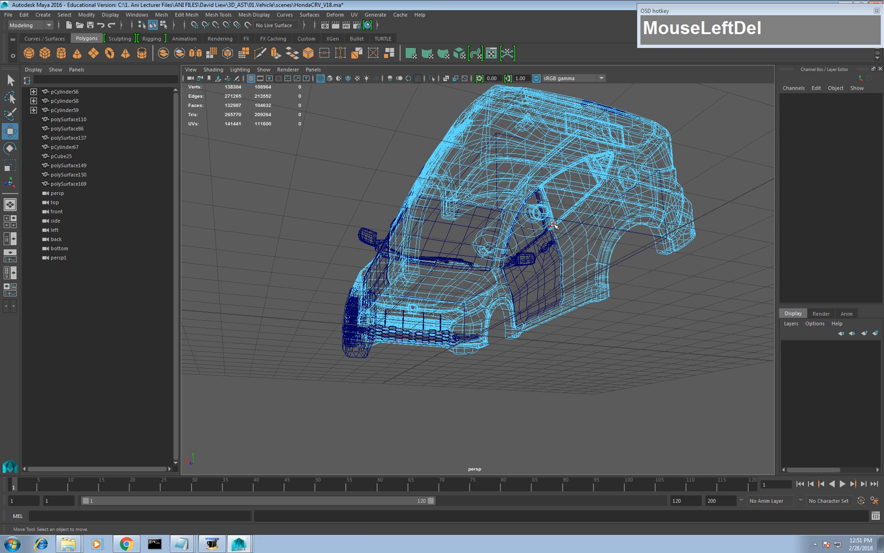
pyautogui.moveTo(559, 197); pyautogui.dragTo(584, 198, button='right')
# Move the front wheel's pivot to the car's centre line and make four mirrored copies with Duplicate Special at X scale -1.
pyautogui.keyDown('alt'); pyautogui.moveTo(584, 198); pyautogui.dragTo(494, 391); pyautogui.keyUp('alt')
pyautogui.click(451, 349)
pyautogui.keyDown('alt'); pyautogui.moveTo(493, 391); pyautogui.dragTo(503, 389, button='middle'); pyautogui.keyUp('alt')
pyautogui.scroll(-3, 504, 389)
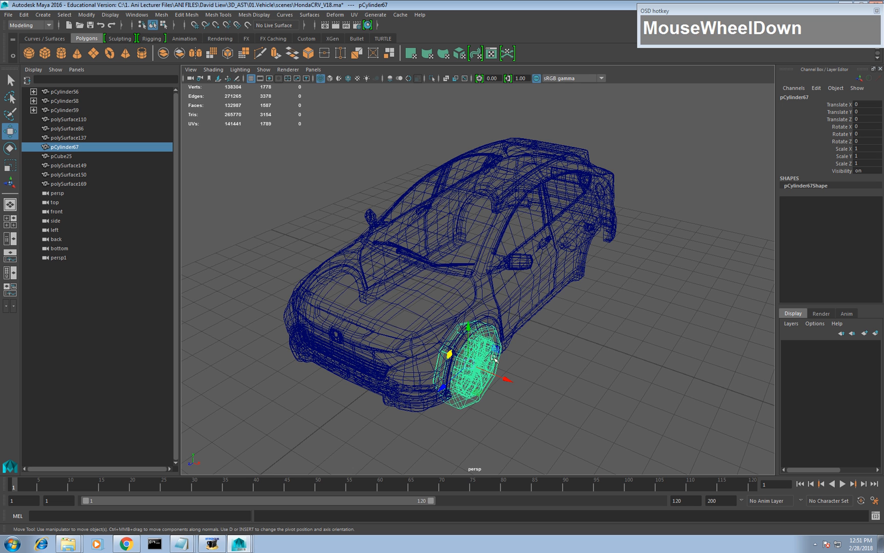
pyautogui.keyDown('alt'); pyautogui.moveTo(474, 350); pyautogui.dragTo(504, 354); pyautogui.keyUp('alt')
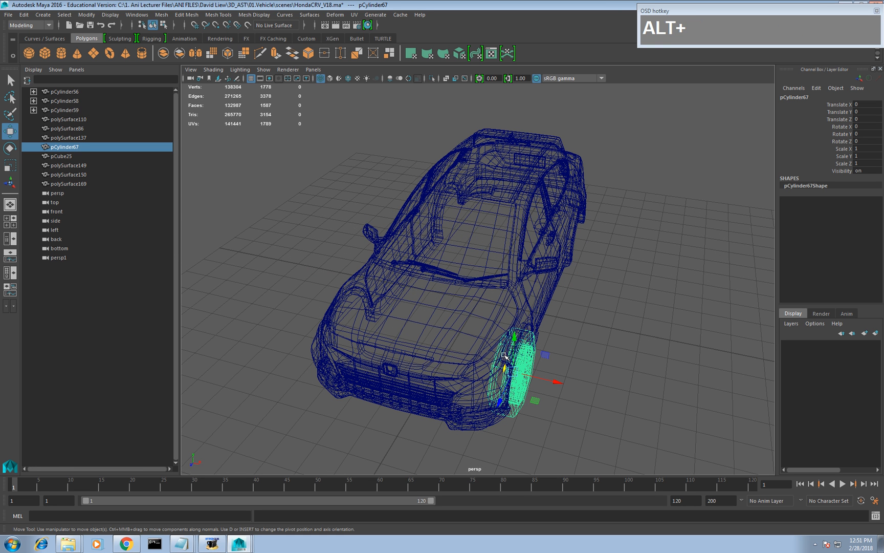
pyautogui.press('Insert')
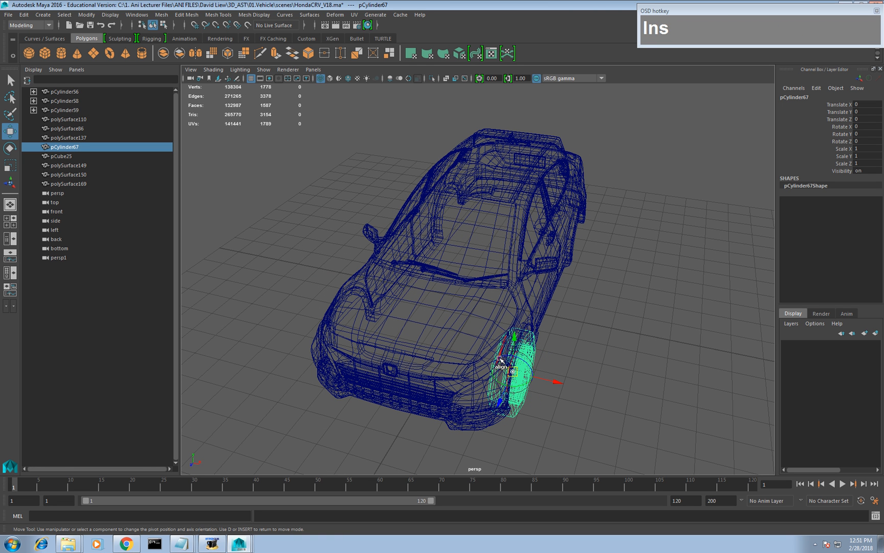
pyautogui.moveTo(551, 381); pyautogui.dragTo(517, 361)
pyautogui.hotkey('ctrl', 'shift', 'd')
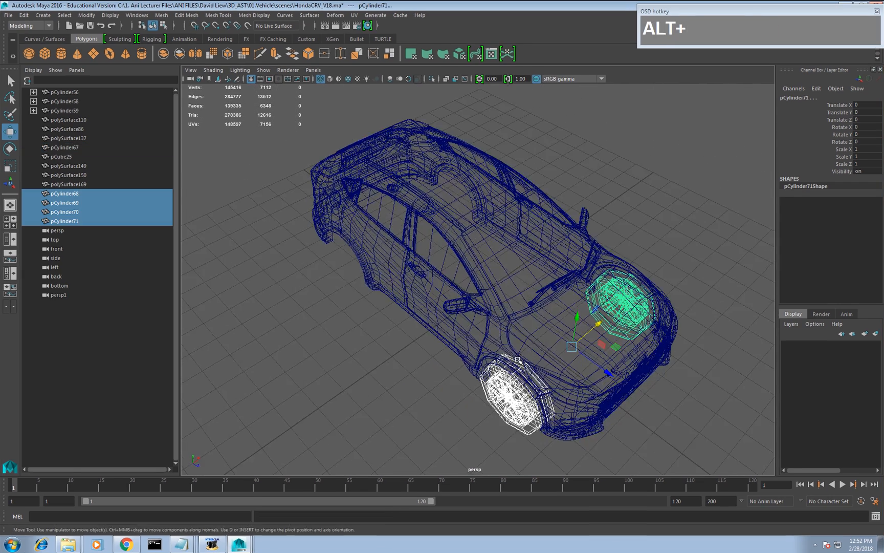
# Review the Duplicate Special scale and number-of-copies options, and close them without applying.
pyautogui.hotkey('alt', 'w')
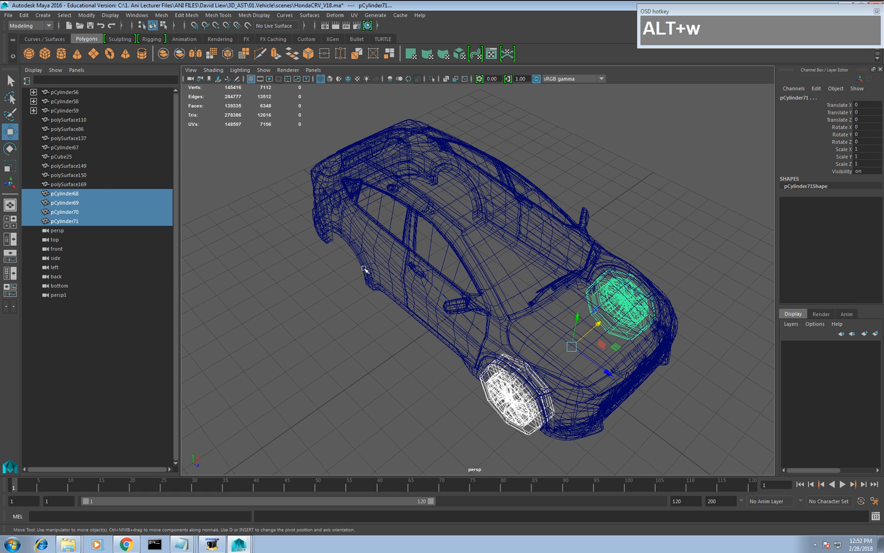
pyautogui.click(24, 16)
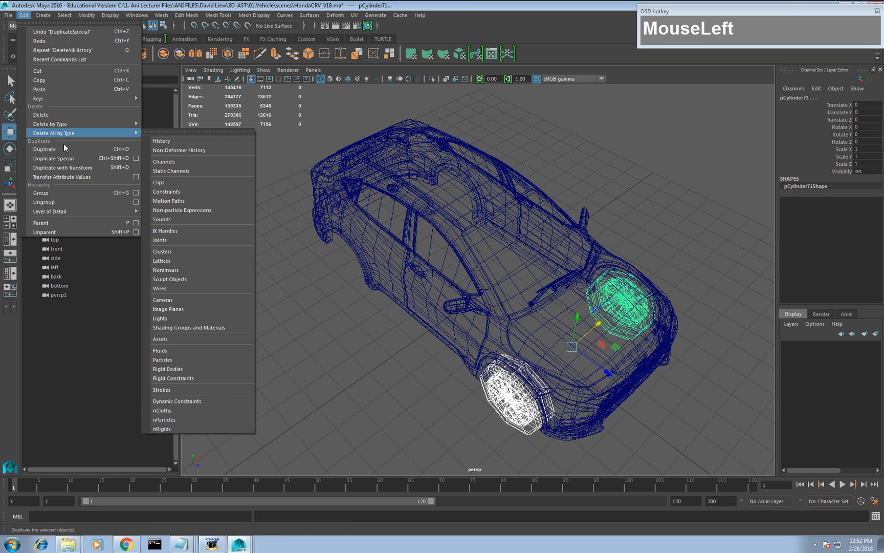
pyautogui.click(136, 159)
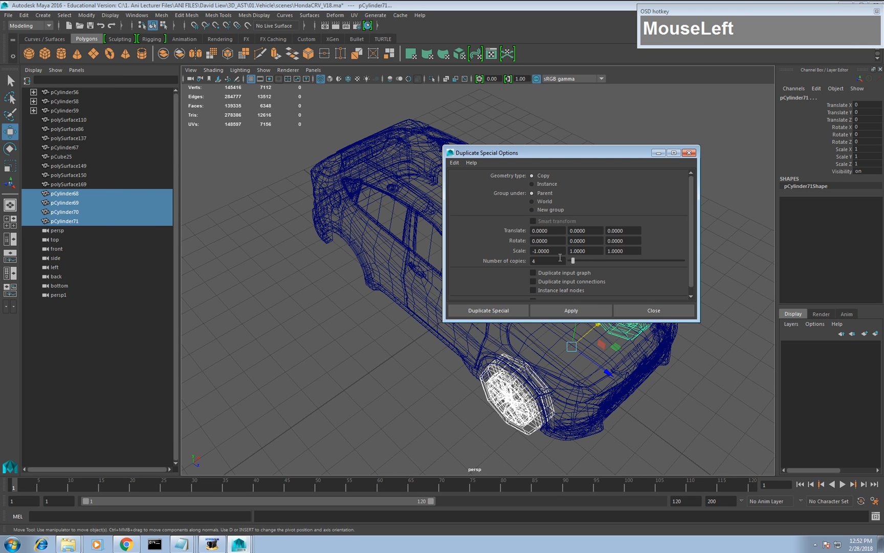
pyautogui.moveTo(570, 152); pyautogui.dragTo(338, 108)
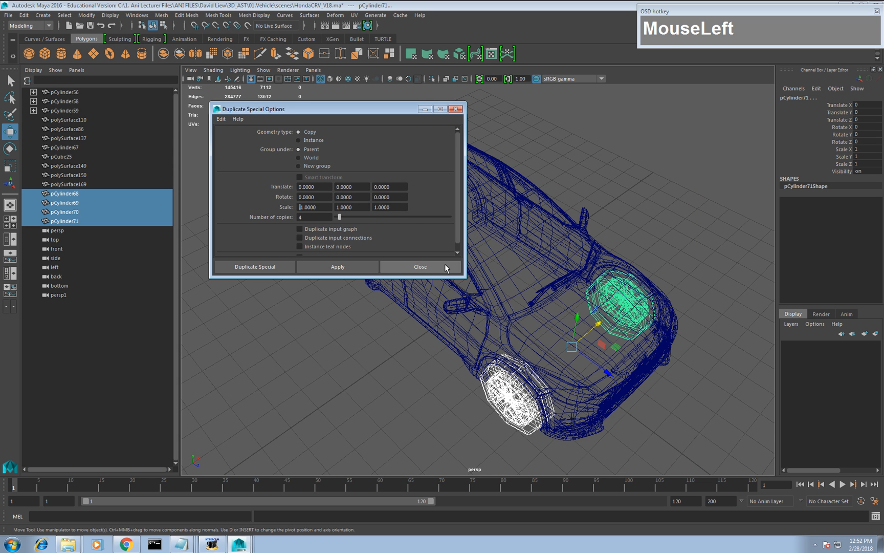
pyautogui.click(444, 263)
# Duplicate the four selected wheel copies and move the duplicates to the rear wheel arches at Translate Z -8.664.
pyautogui.keyDown('alt'); pyautogui.moveTo(587, 287); pyautogui.dragTo(575, 272); pyautogui.keyUp('alt')
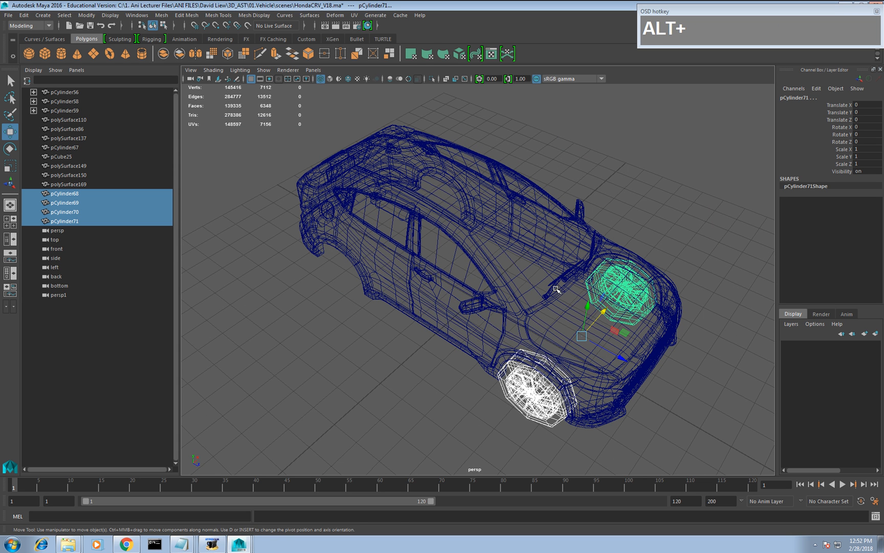
pyautogui.hotkey('ctrl', 'd')
pyautogui.press('w')
pyautogui.moveTo(614, 354); pyautogui.dragTo(443, 274)
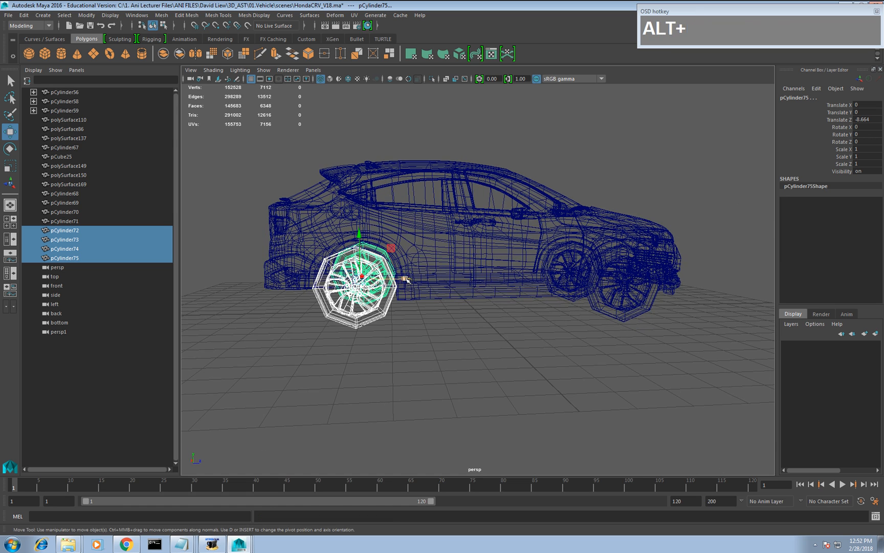
pyautogui.click(405, 279)
# Center the pivot of the rear wheel pCylinder73 on its own geometry.
pyautogui.keyDown('alt'); pyautogui.moveTo(549, 285); pyautogui.dragTo(460, 312); pyautogui.keyUp('alt')
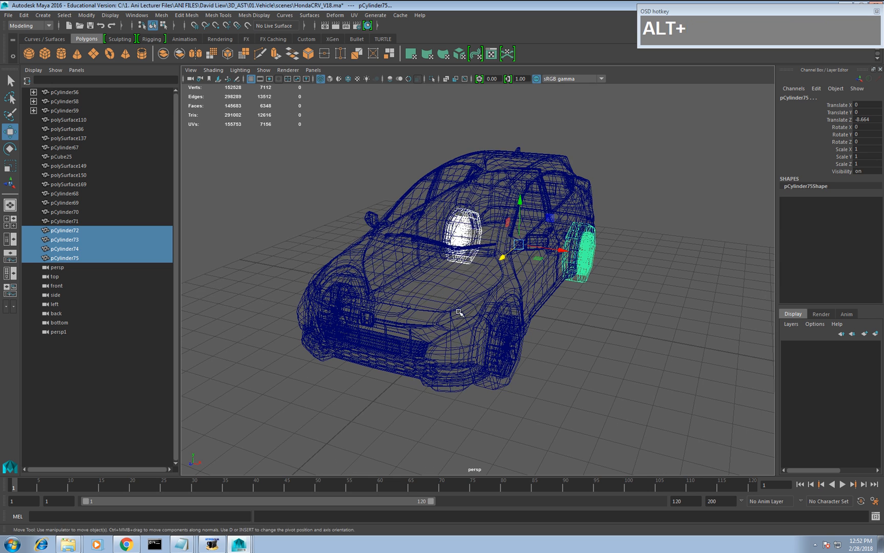
pyautogui.click(586, 320)
pyautogui.click(589, 262)
pyautogui.keyDown('alt'); pyautogui.moveTo(588, 262); pyautogui.dragTo(500, 272); pyautogui.keyUp('alt')
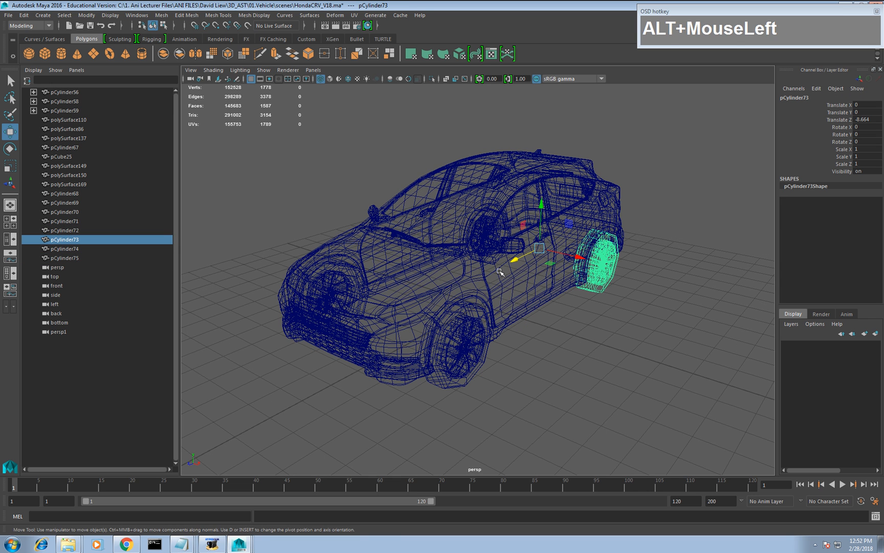
pyautogui.click(110, 15)
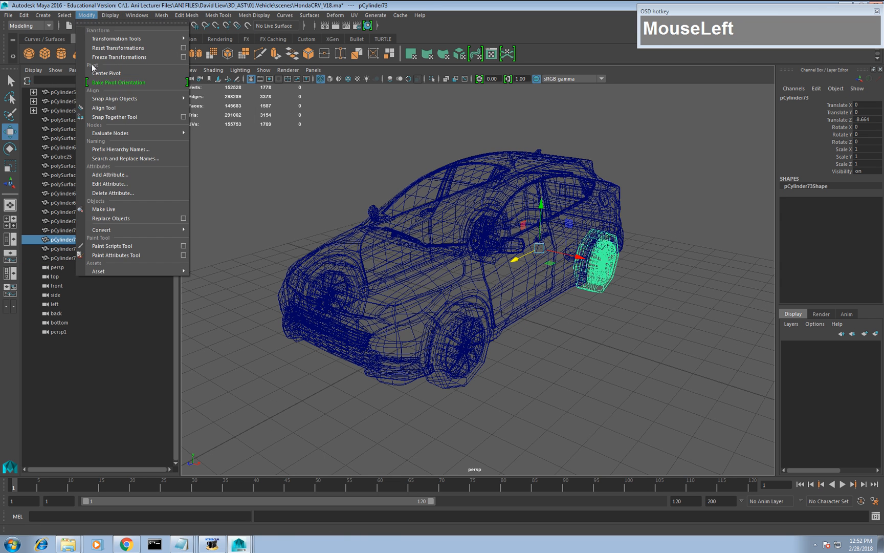
pyautogui.click(95, 78)
# Check the pivots of the front and rear wheels on both sides of the car.
pyautogui.click(463, 364)
pyautogui.keyDown('alt'); pyautogui.moveTo(398, 344); pyautogui.dragTo(534, 368); pyautogui.keyUp('alt')
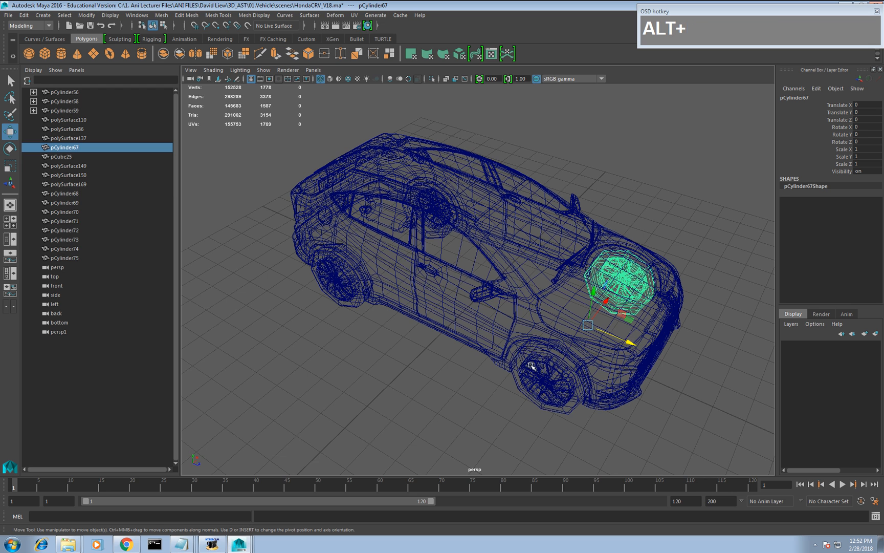
pyautogui.click(544, 383)
pyautogui.click(343, 288)
pyautogui.keyDown('alt'); pyautogui.moveTo(344, 288); pyautogui.dragTo(443, 251); pyautogui.keyUp('alt')
pyautogui.click(617, 327)
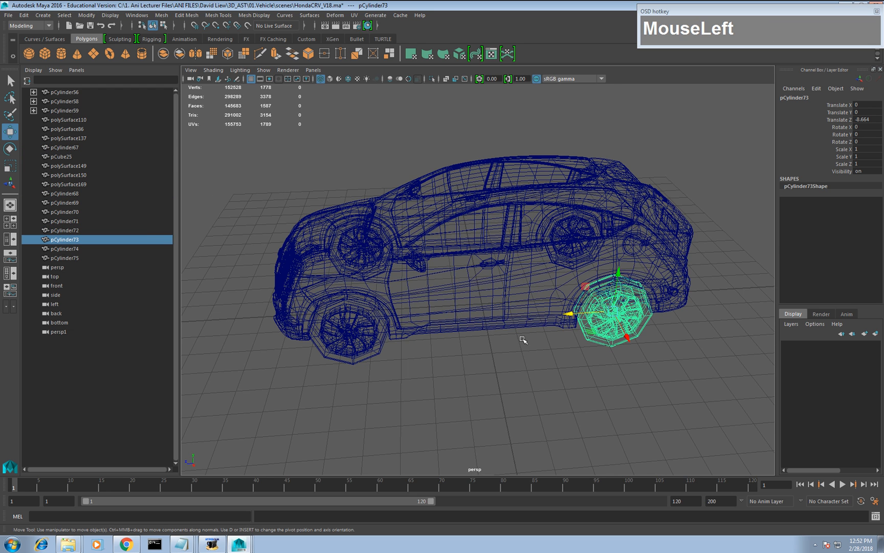
pyautogui.keyDown('alt'); pyautogui.moveTo(468, 381); pyautogui.dragTo(485, 365); pyautogui.keyUp('alt')
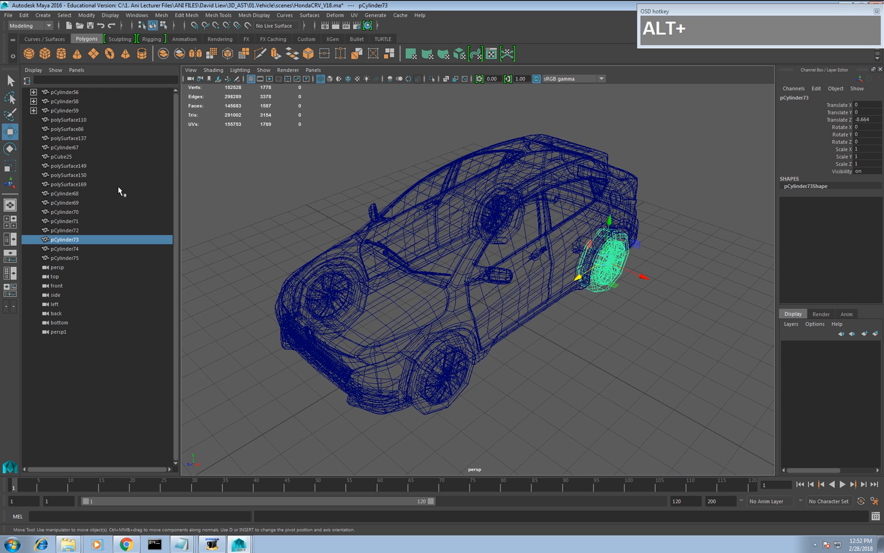
# Inspect the pivot of the rear wiper pCylinder56 up close in pivot editing mode.
pyautogui.click(64, 91)
pyautogui.keyDown('alt'); pyautogui.moveTo(310, 129); pyautogui.dragTo(461, 296); pyautogui.keyUp('alt')
pyautogui.press('d')
pyautogui.scroll(2, 458, 247)
pyautogui.keyDown('alt'); pyautogui.moveTo(458, 247); pyautogui.dragTo(499, 300); pyautogui.keyUp('alt')
pyautogui.keyDown('alt'); pyautogui.moveTo(499, 300); pyautogui.dragTo(430, 306, button='middle'); pyautogui.keyUp('alt')
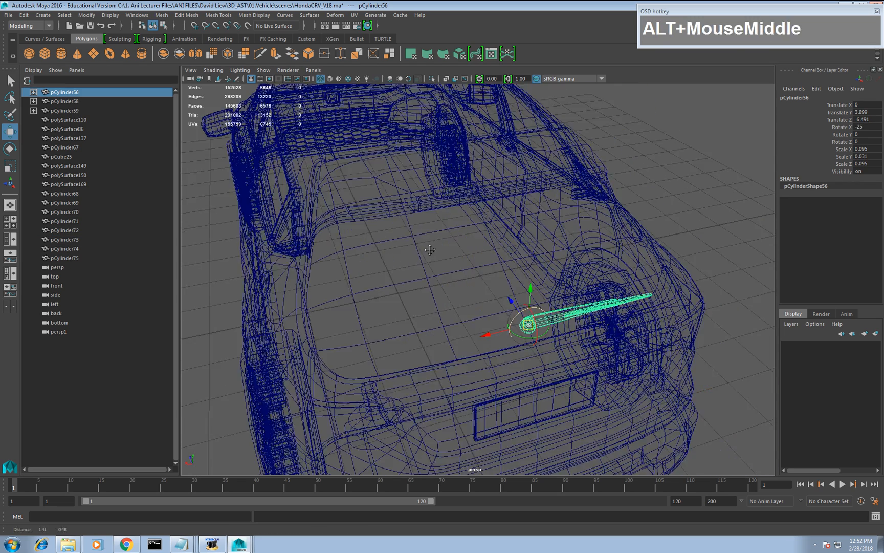
pyautogui.scroll(3, 480, 296)
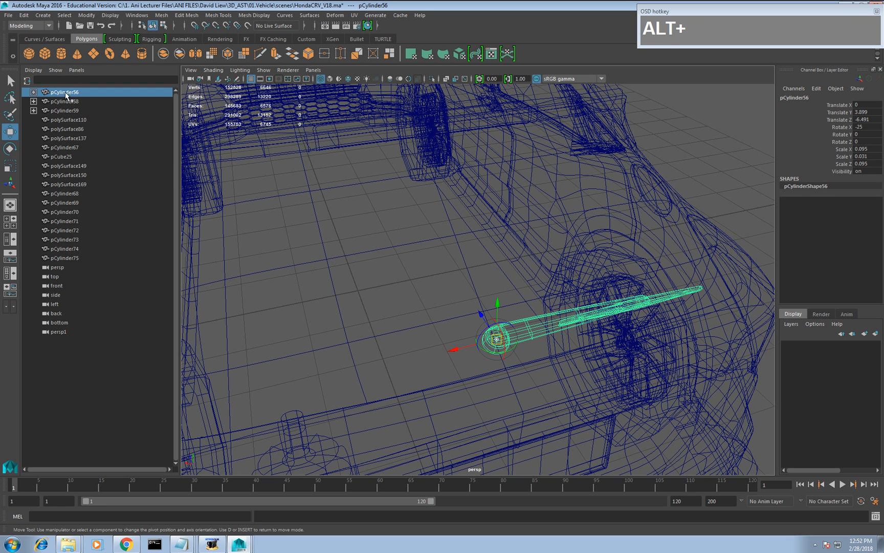
# Rename the rear wiper base pCylinder56 as Car_Swiper_01.
pyautogui.doubleClick(66, 93)
pyautogui.write('Car')
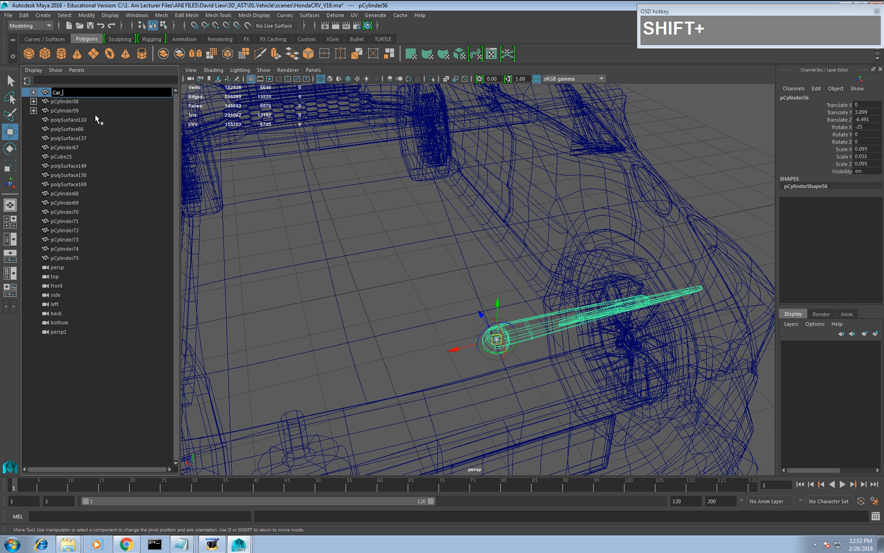
pyautogui.write('_Sweep')
pyautogui.press('BackSpace')
pyautogui.write('i')
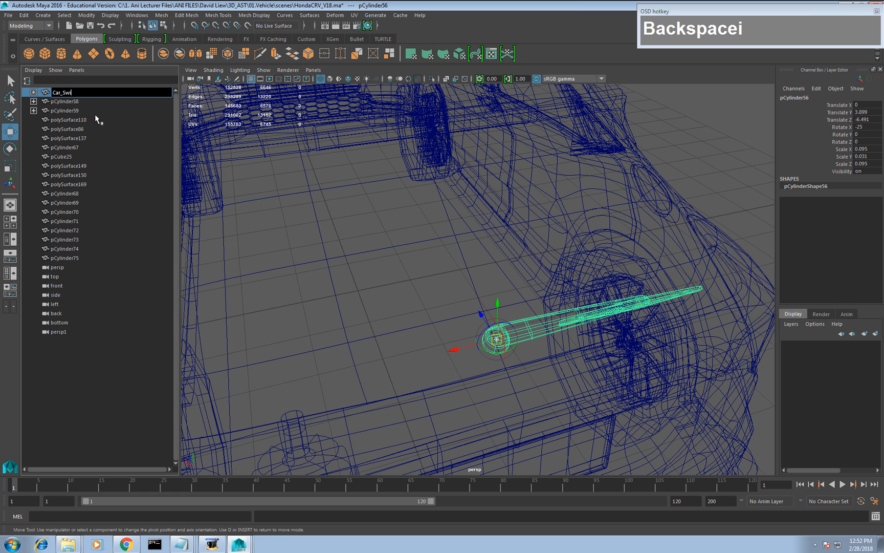
pyautogui.write('per_01')
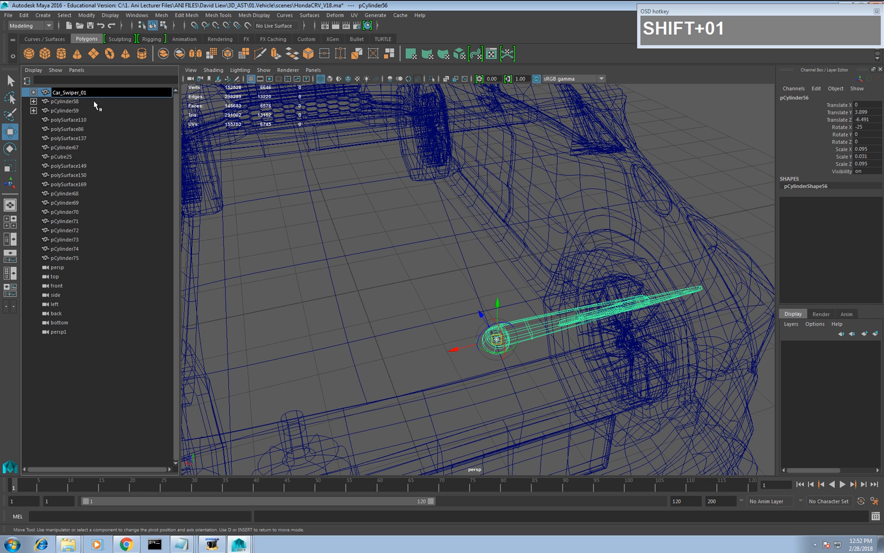
# Expand the Car_Swiper_01 hierarchy and rename its child arm pCylinder57 as Car_Swiper_02.
pyautogui.click(527, 317)
pyautogui.click(528, 325)
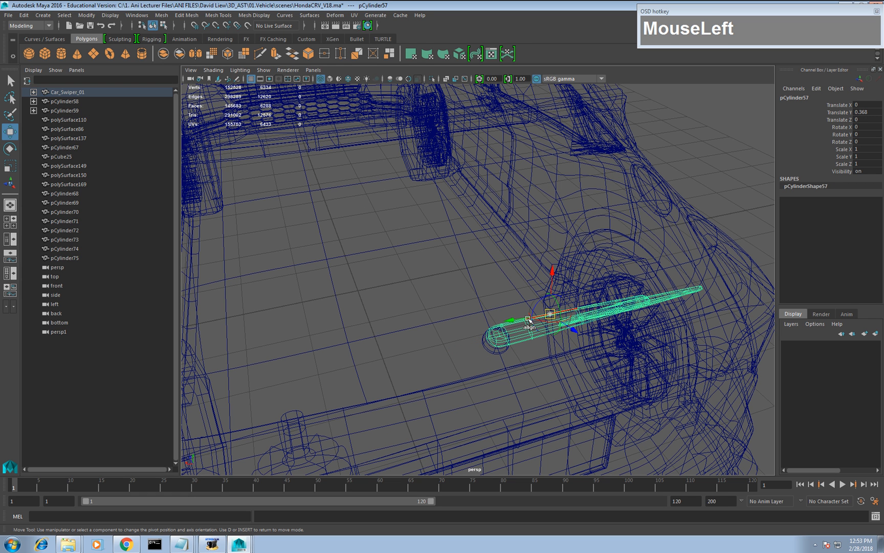
pyautogui.click(33, 91)
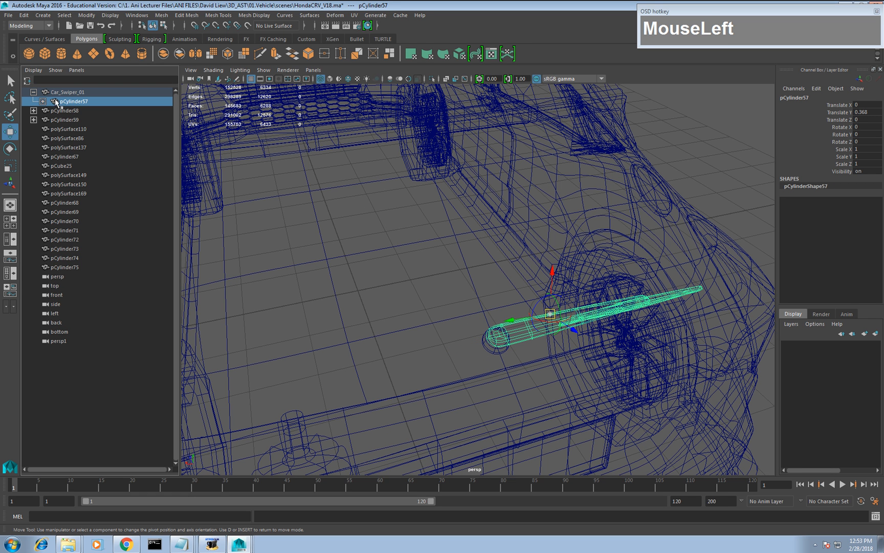
pyautogui.click(43, 101)
pyautogui.doubleClick(71, 93)
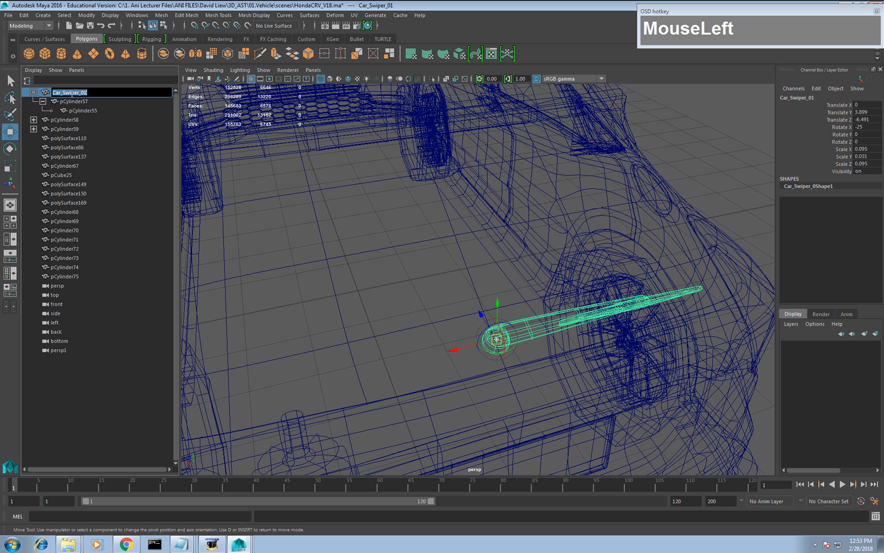
pyautogui.hotkey('ctrl', 'c')
pyautogui.click(84, 102)
pyautogui.doubleClick(83, 102)
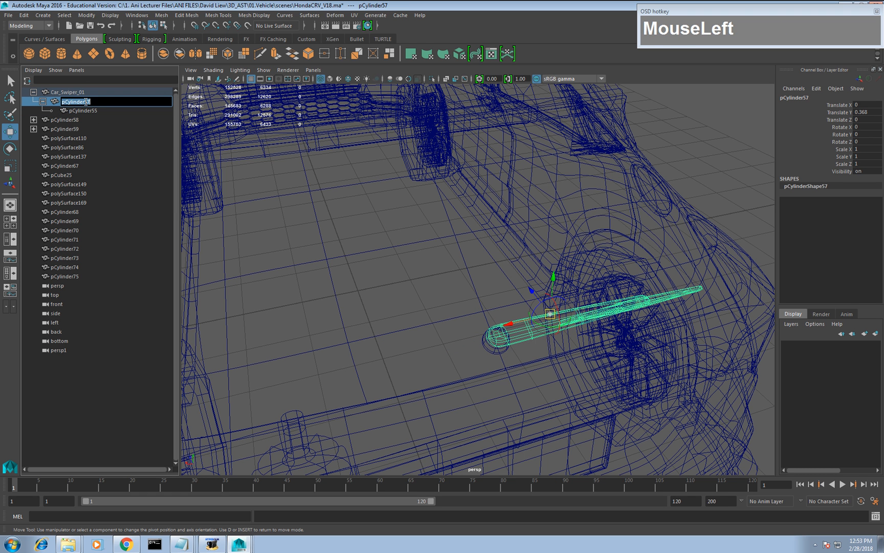
pyautogui.hotkey('ctrl', 'v')
pyautogui.press('BackSpace')
pyautogui.write('2')
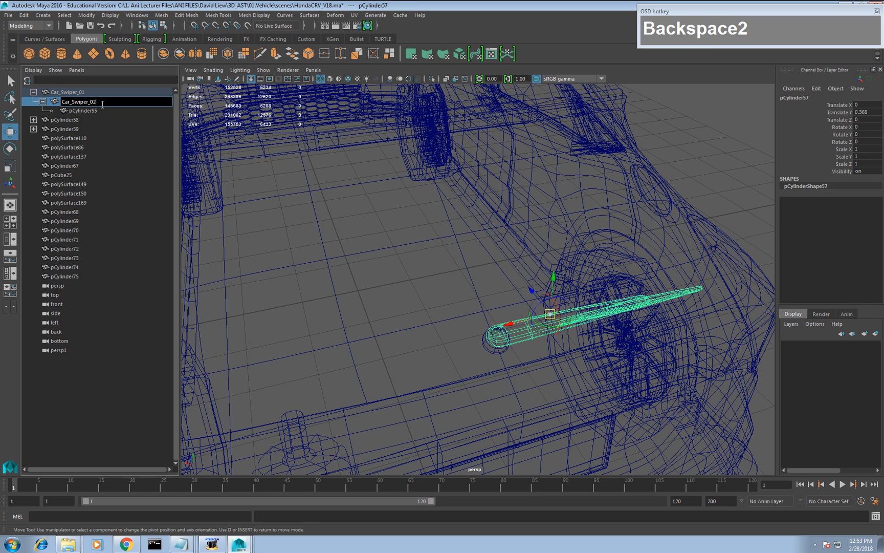
# Rename the rear wiper blade pCylinder55 as Car_Swiper_03.
pyautogui.click(94, 111)
pyautogui.doubleClick(95, 110)
pyautogui.hotkey('ctrl', 'v')
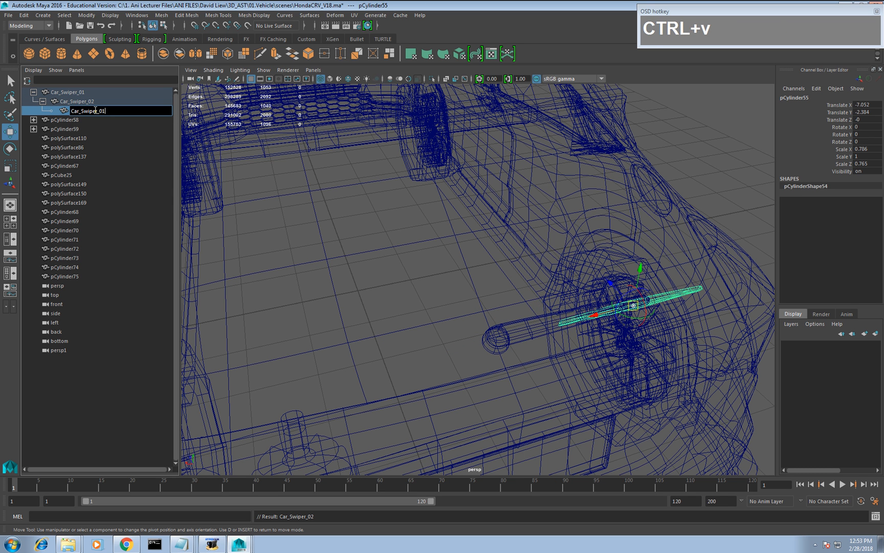
pyautogui.press('BackSpace')
pyautogui.write('3')
# Frame the front wiper base pCylinder58 and rename it as Car_Swiper_04.
pyautogui.click(76, 121)
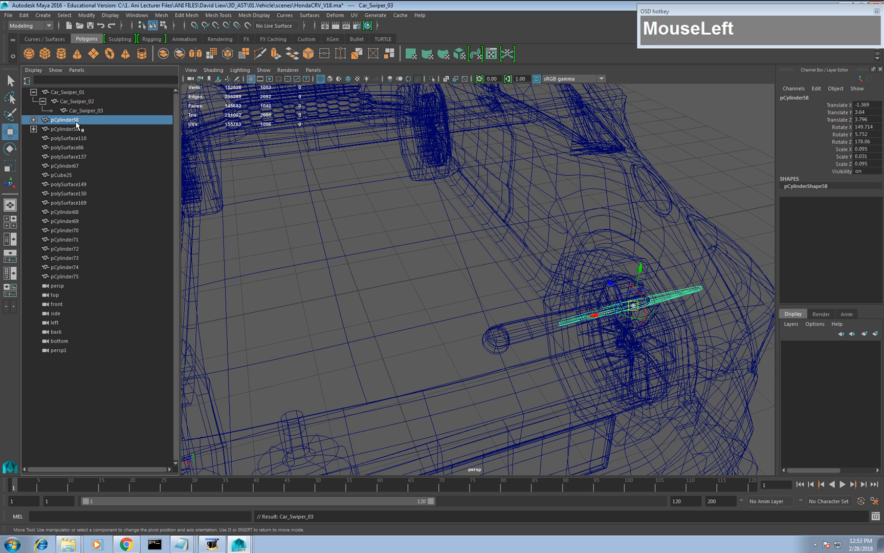
pyautogui.middleClick(285, 149)
pyautogui.press('f')
pyautogui.keyDown('alt'); pyautogui.moveTo(368, 190); pyautogui.dragTo(245, 216); pyautogui.keyUp('alt')
pyautogui.doubleClick(69, 119)
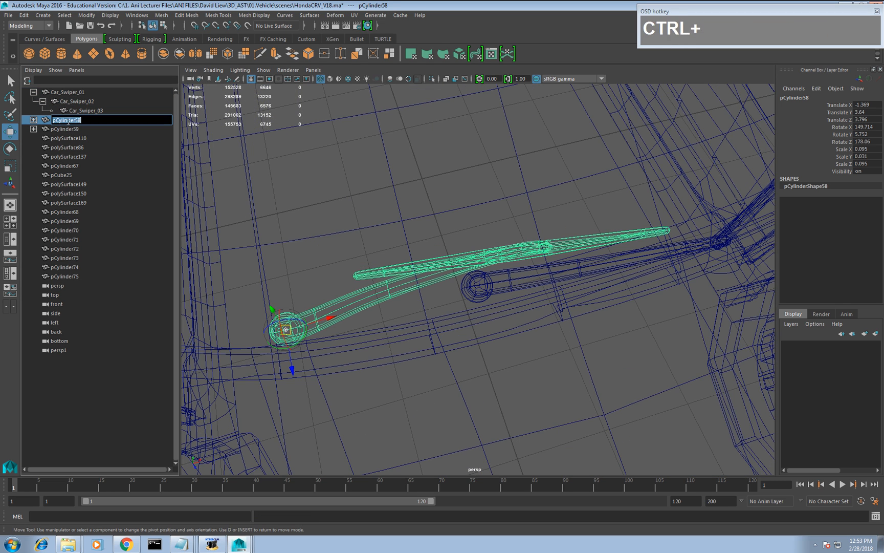
pyautogui.hotkey('ctrl', 'v')
pyautogui.press('BackSpace')
pyautogui.write('4')
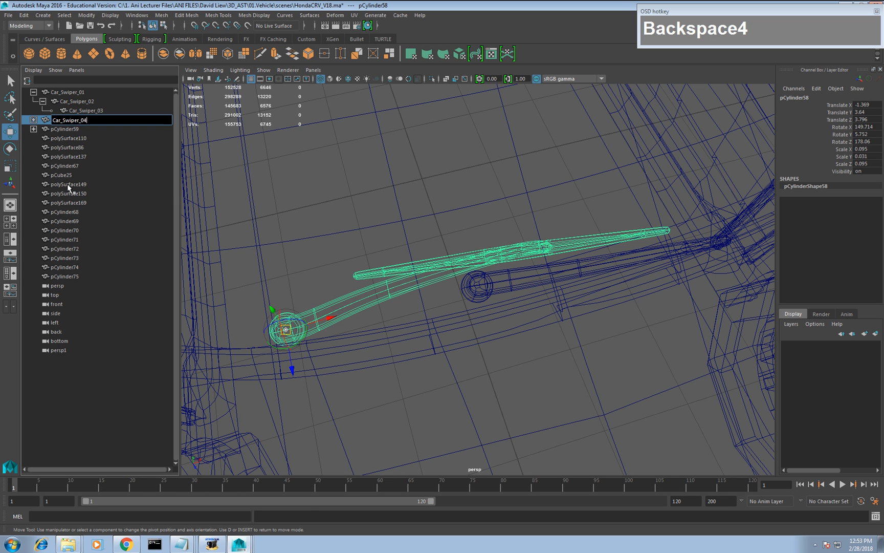
# Expand the Car_Swiper_04 hierarchy and rename its child blade pCylinder63 as Car_Swiper_05.
pyautogui.click(33, 120)
pyautogui.click(73, 129)
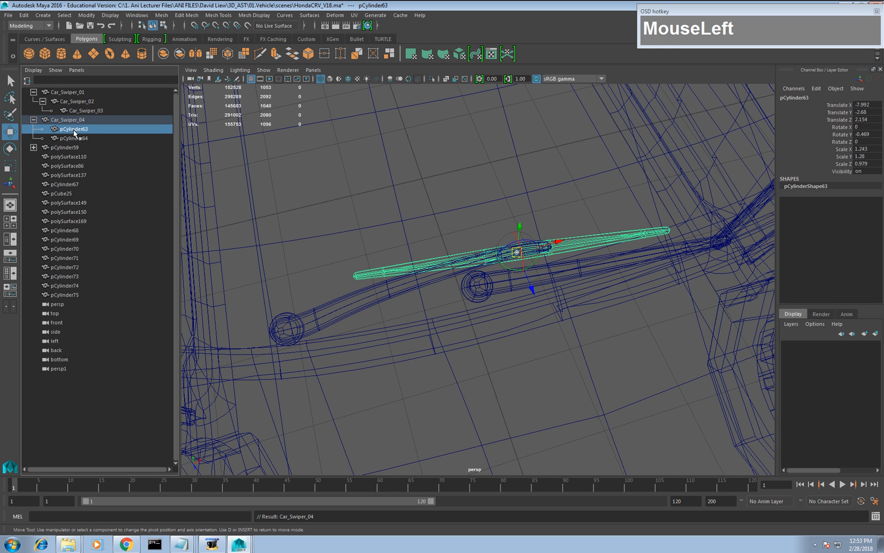
pyautogui.doubleClick(73, 129)
pyautogui.hotkey('ctrl', 'v')
pyautogui.press('BackSpace')
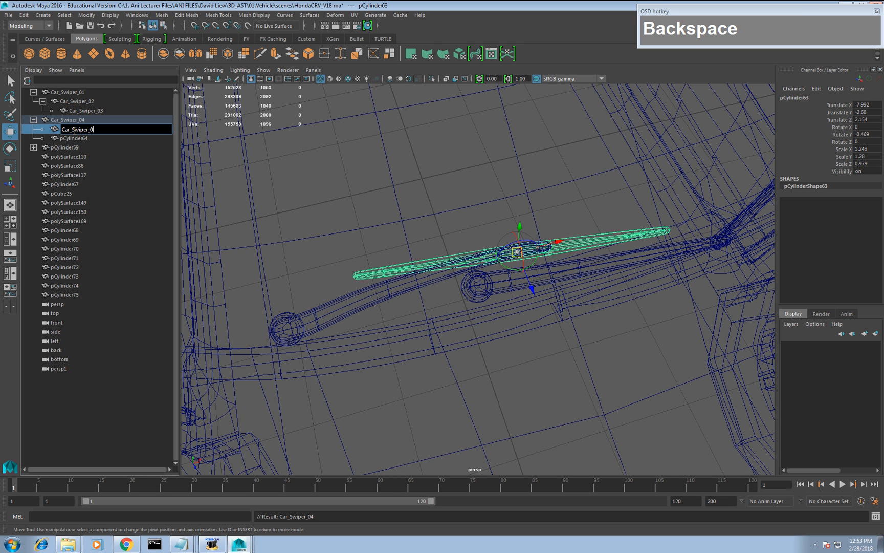
pyautogui.write('5')
# Rename the front wiper arm pCylinder64 as Car_Swiper_06 and select the other front wiper, pCylinder59.
pyautogui.click(82, 139)
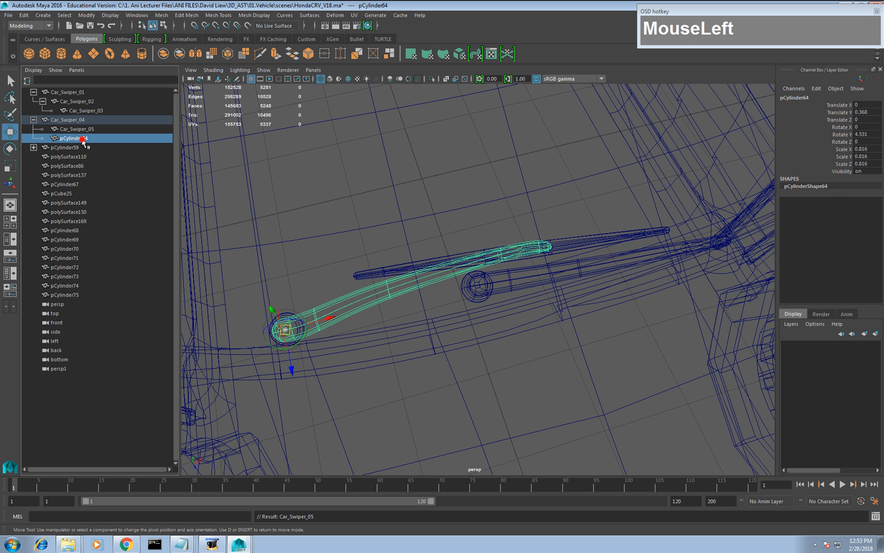
pyautogui.doubleClick(82, 138)
pyautogui.write('Car_Swiper_01')
pyautogui.press('BackSpace')
pyautogui.write('6')
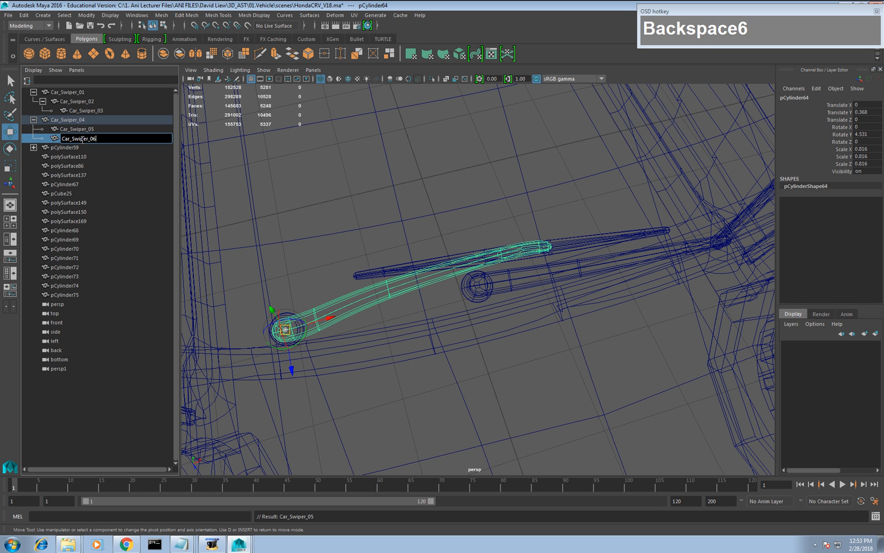
pyautogui.click(70, 148)
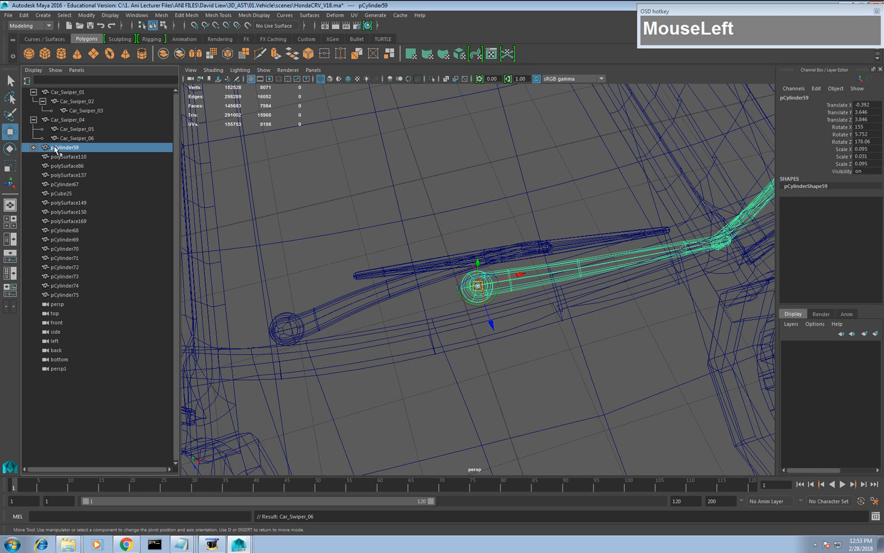
# Rename the other front wiper's base pCylinder59 as Car_Swiper_07.
pyautogui.doubleClick(55, 148)
pyautogui.write('Car_Swiper_01')
pyautogui.press('BackSpace')
pyautogui.write('7')
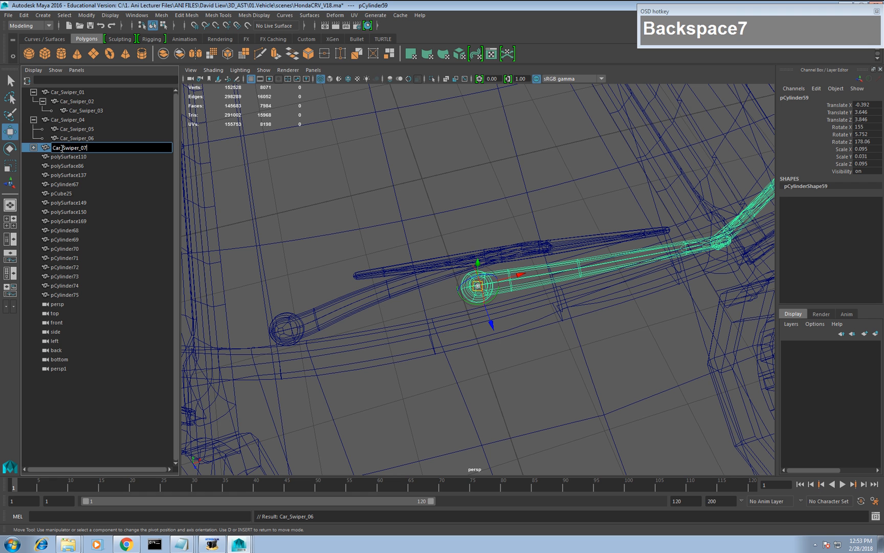
# Expand the Car_Swiper_07 hierarchy and rename its child pCylinder65 as Car_Swiper_08.
pyautogui.click(33, 148)
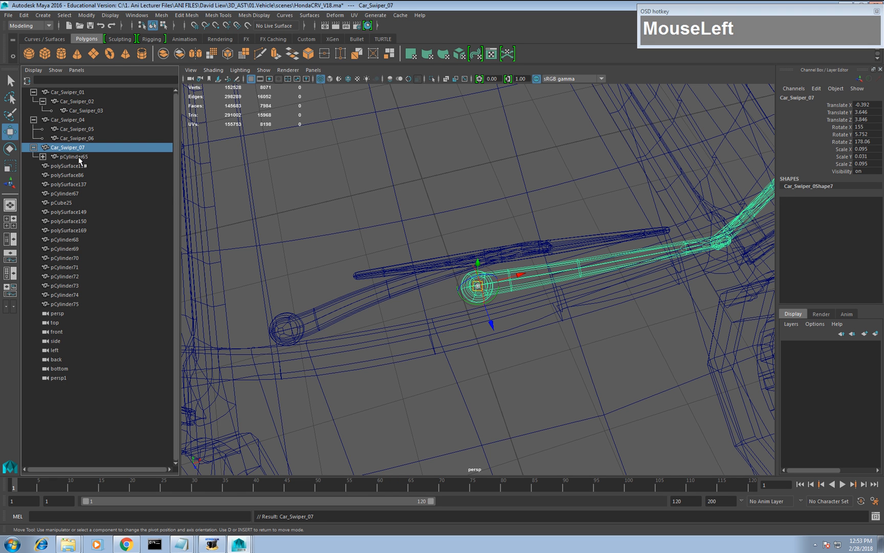
pyautogui.doubleClick(77, 158)
pyautogui.write('Car_Swiper_07')
pyautogui.press('BackSpace')
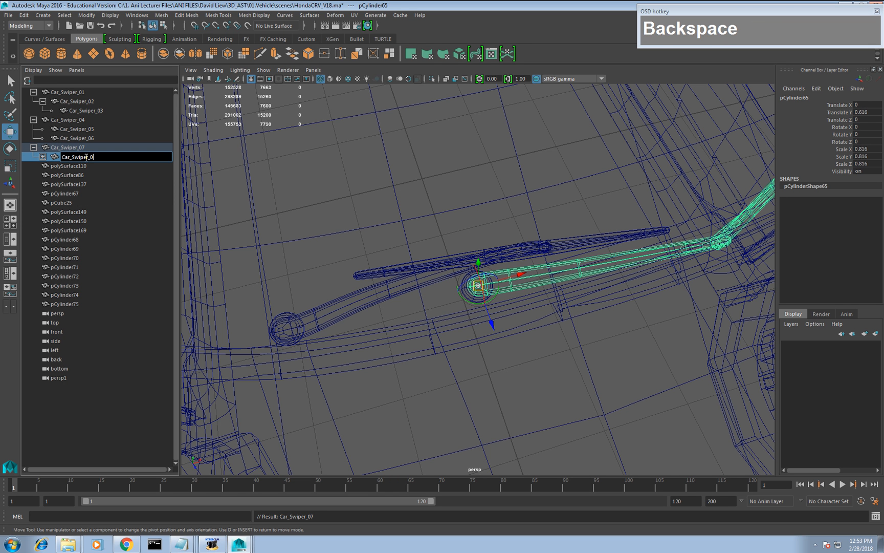
pyautogui.write('8')
# Expand everything below Car_Swiper_08 and rename its child pCylinder60 as Car_Swiper_09.
pyautogui.click(43, 157)
pyautogui.click(52, 166)
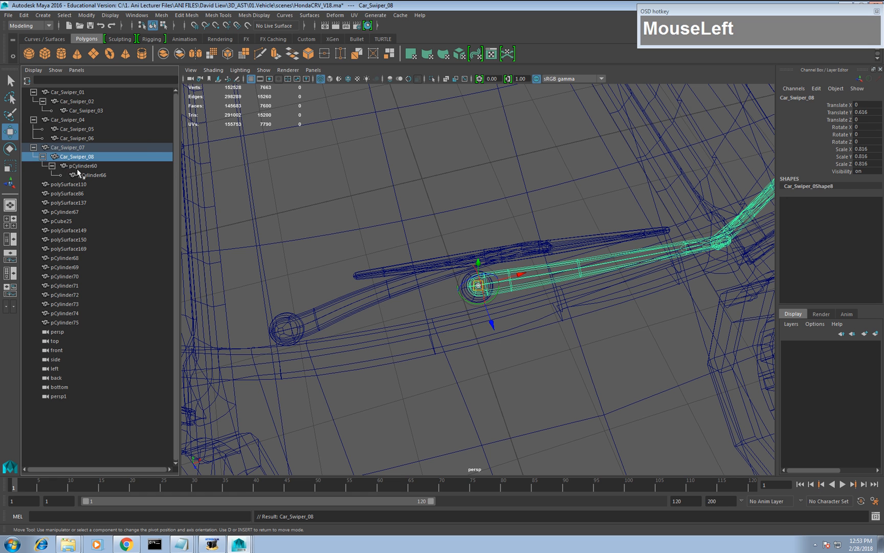
pyautogui.click(82, 166)
pyautogui.doubleClick(85, 166)
pyautogui.write('Car_Swiper_01')
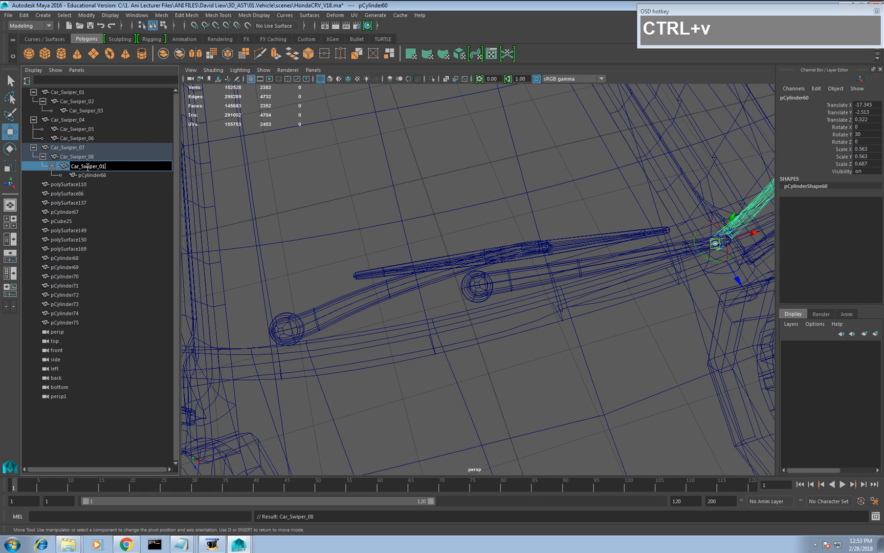
pyautogui.press('BackSpace')
pyautogui.write('9')
# Rename the innermost wiper part pCylinder66 under Car_Swiper_09 as Car_Swiper_010.
pyautogui.click(86, 175)
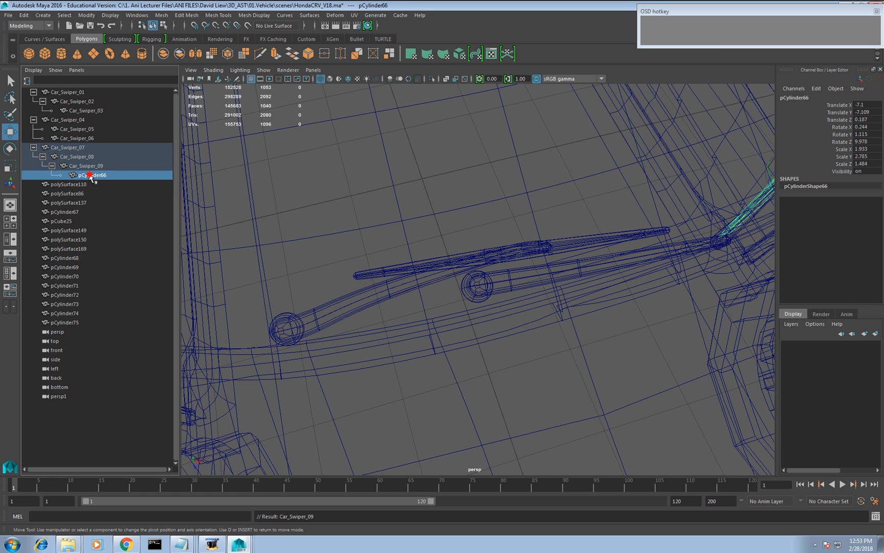
pyautogui.doubleClick(87, 175)
pyautogui.write('Car_Swiper_01')
pyautogui.press('BackSpace')
pyautogui.write('10')
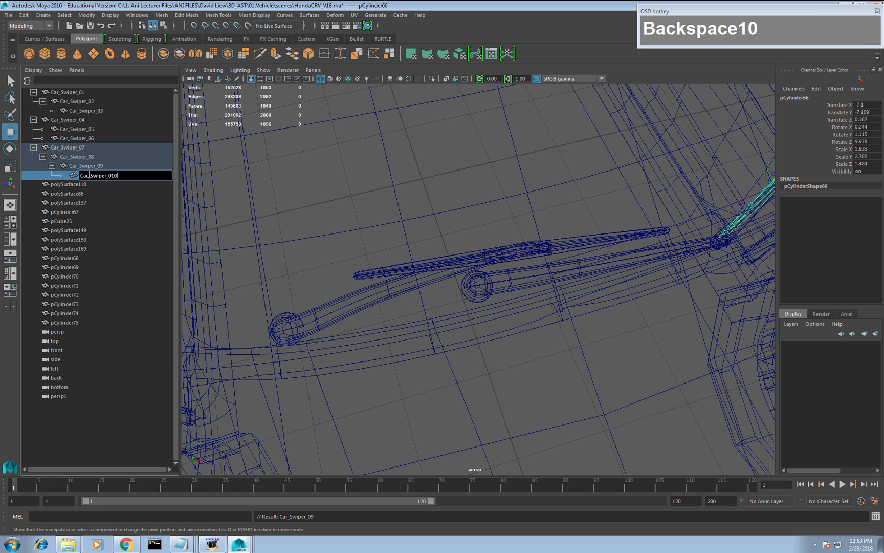
pyautogui.press('Return')
# Mirror polySurface110, the half strip below the windshield, in the -X direction with the merge mode set to merge borders.
pyautogui.scroll(-5, 445, 230)
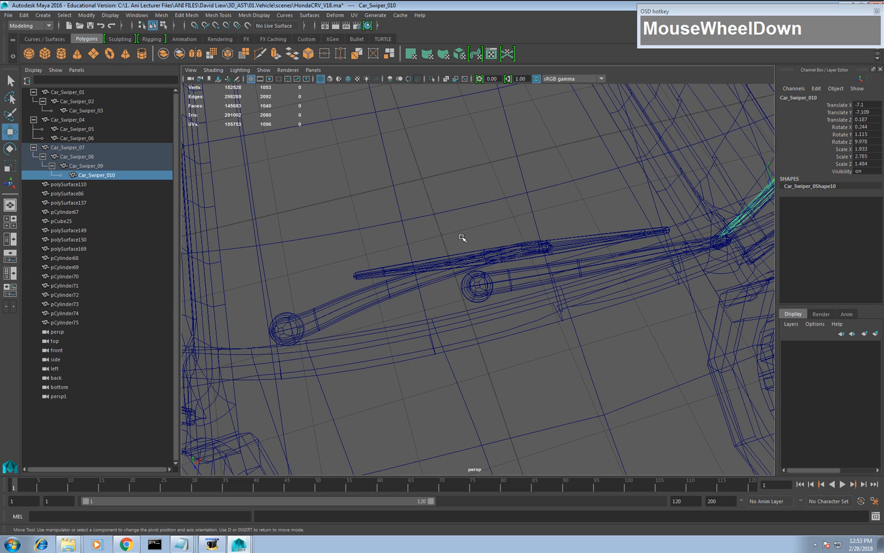
pyautogui.keyDown('alt'); pyautogui.moveTo(462, 241); pyautogui.dragTo(499, 259); pyautogui.keyUp('alt')
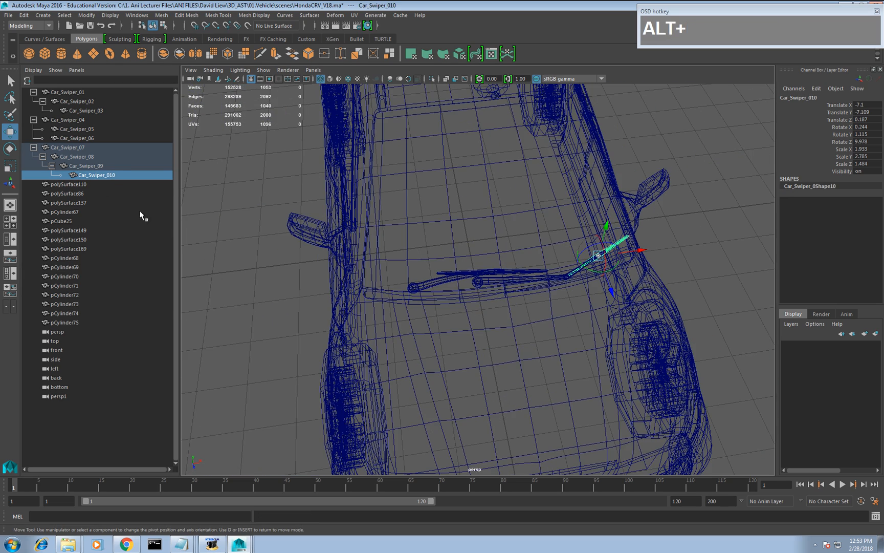
pyautogui.click(93, 186)
pyautogui.keyDown('alt'); pyautogui.moveTo(541, 228); pyautogui.dragTo(518, 278, button='right'); pyautogui.keyUp('alt')
pyautogui.keyDown('alt'); pyautogui.moveTo(518, 278); pyautogui.dragTo(496, 262); pyautogui.keyUp('alt')
pyautogui.hotkey('alt', 'w')
pyautogui.keyDown('alt'); pyautogui.moveTo(504, 279); pyautogui.dragTo(529, 292, button='right'); pyautogui.keyUp('alt')
pyautogui.keyDown('alt'); pyautogui.moveTo(529, 292); pyautogui.dragTo(504, 293); pyautogui.keyUp('alt')
pyautogui.keyDown('alt'); pyautogui.moveTo(504, 293); pyautogui.dragTo(522, 307, button='right'); pyautogui.keyUp('alt')
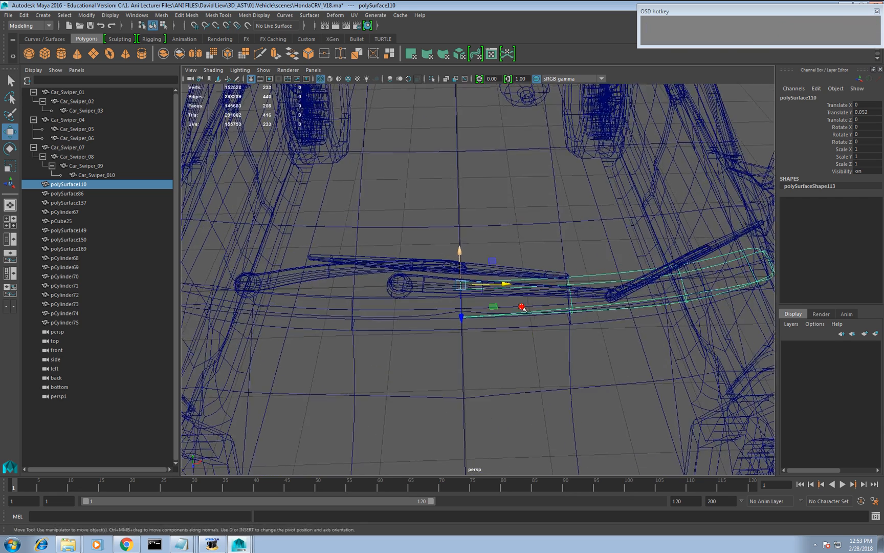
pyautogui.keyDown('alt'); pyautogui.moveTo(522, 308); pyautogui.dragTo(517, 292); pyautogui.keyUp('alt')
pyautogui.click(194, 54)
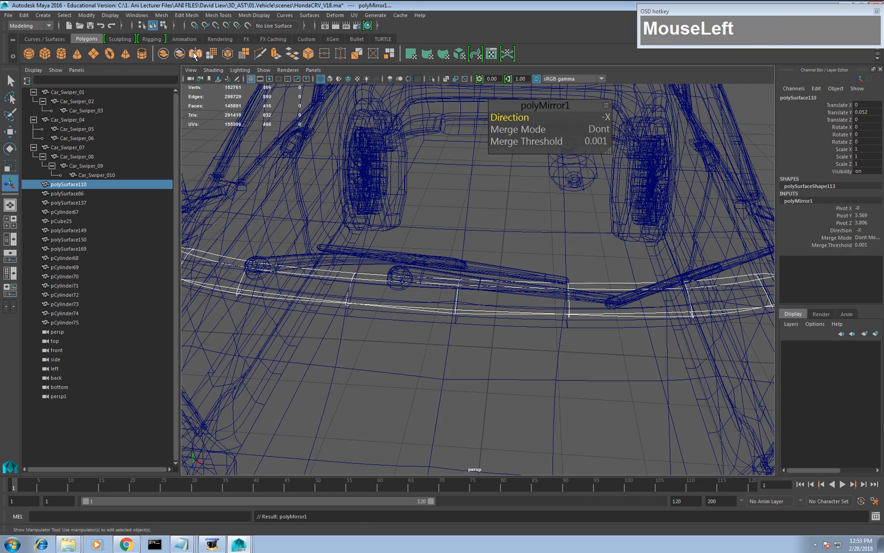
pyautogui.click(596, 129)
pyautogui.press('w')
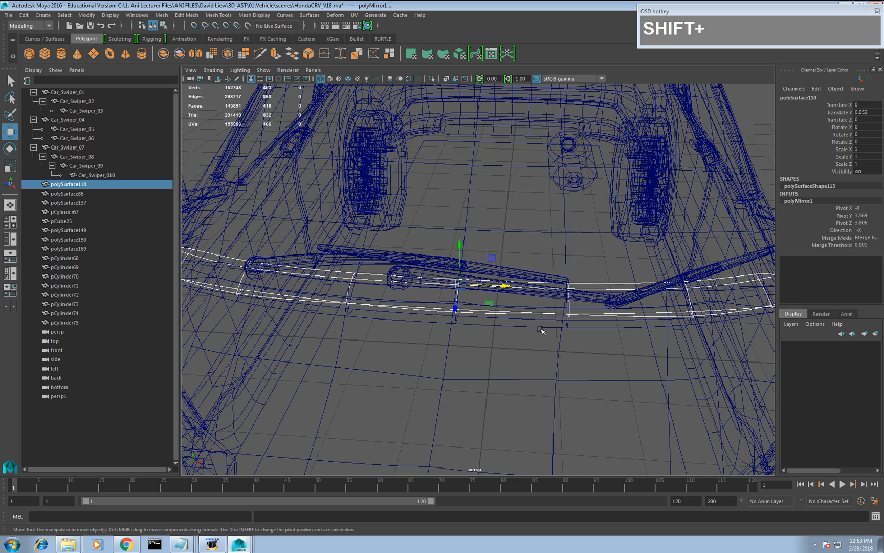
# Combine polySurface110 with the windshield polySurface149 and the body polySurface169, and delete all construction history in the scene.
pyautogui.keyDown('shift'); pyautogui.click(541, 330); pyautogui.keyUp('shift')
pyautogui.scroll(-3, 555, 365)
pyautogui.keyDown('alt'); pyautogui.moveTo(555, 365); pyautogui.dragTo(541, 362); pyautogui.keyUp('alt')
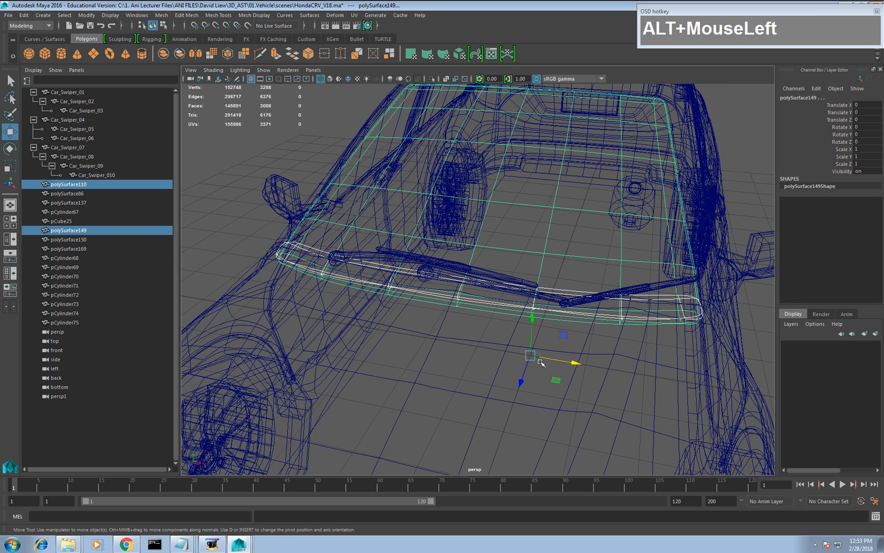
pyautogui.keyDown('shift'); pyautogui.click(540, 363); pyautogui.keyUp('shift')
pyautogui.click(163, 54)
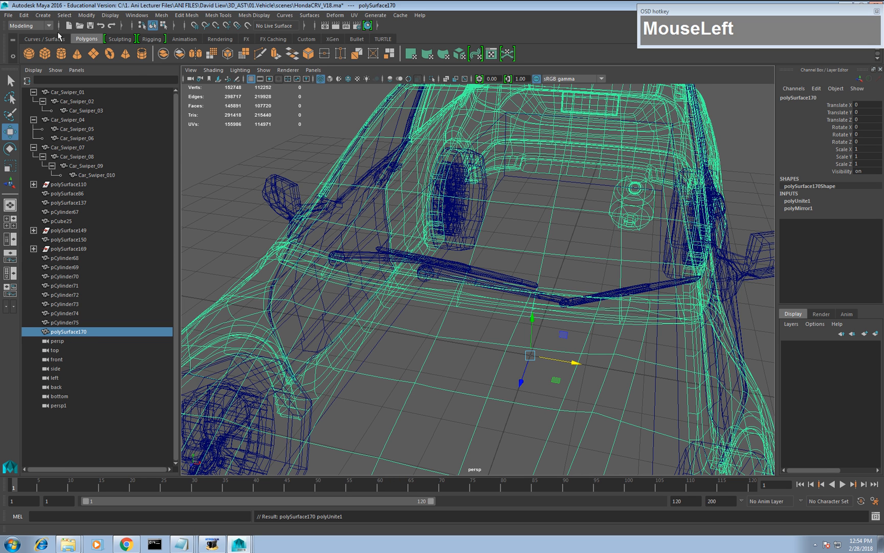
pyautogui.click(24, 15)
pyautogui.moveTo(81, 133)
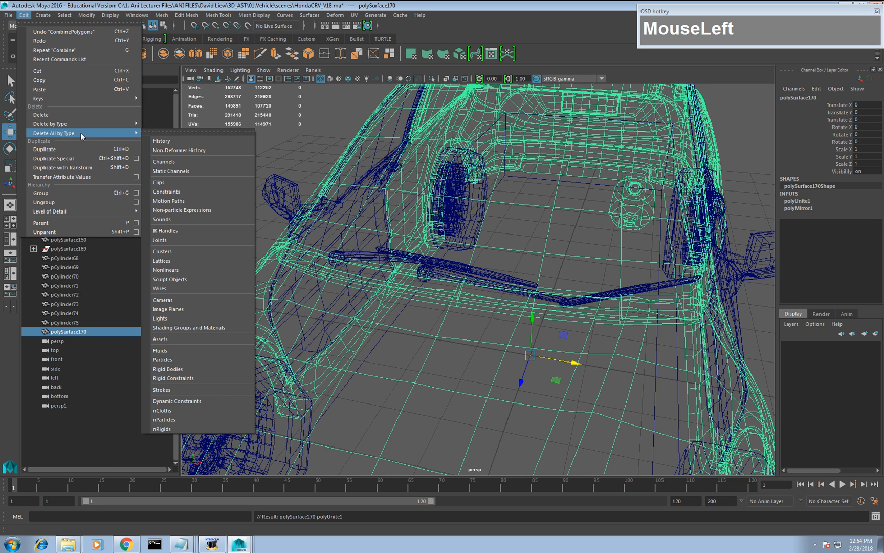
pyautogui.click(191, 138)
# Rename the combined body mesh polySurface170 as Car_MainBody.
pyautogui.doubleClick(83, 304)
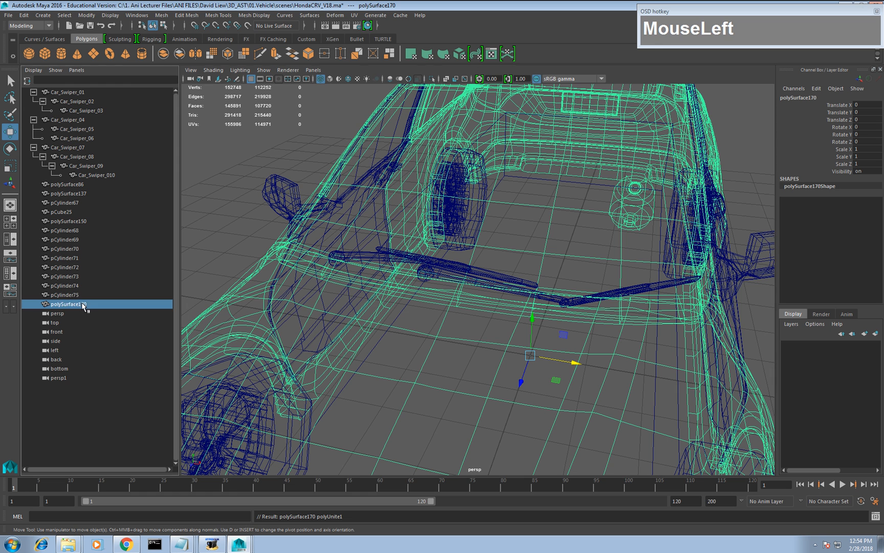
pyautogui.write('C')
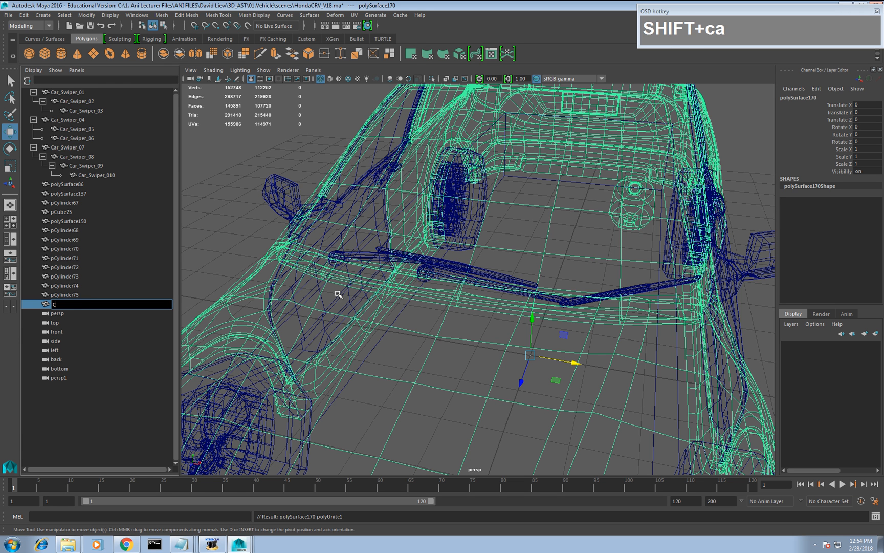
pyautogui.write('ar_MainBody')
pyautogui.press('Return')
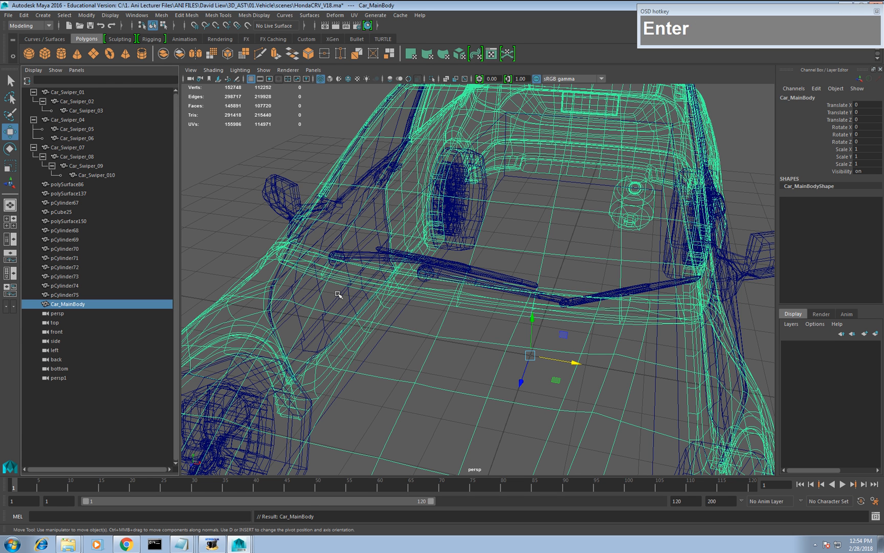
# Combine polySurface86, the trim piece ahead of the front wheel, with Car_MainBody and delete all construction history.
pyautogui.scroll(-3, 441, 258)
pyautogui.keyDown('alt'); pyautogui.moveTo(479, 266); pyautogui.dragTo(114, 286, button='right'); pyautogui.keyUp('alt')
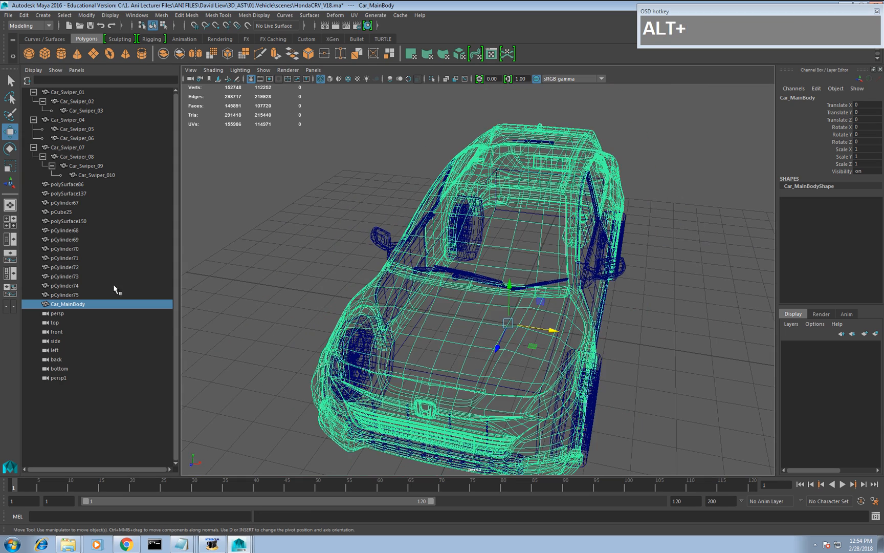
pyautogui.click(71, 184)
pyautogui.keyDown('alt'); pyautogui.moveTo(359, 307); pyautogui.dragTo(445, 352); pyautogui.keyUp('alt')
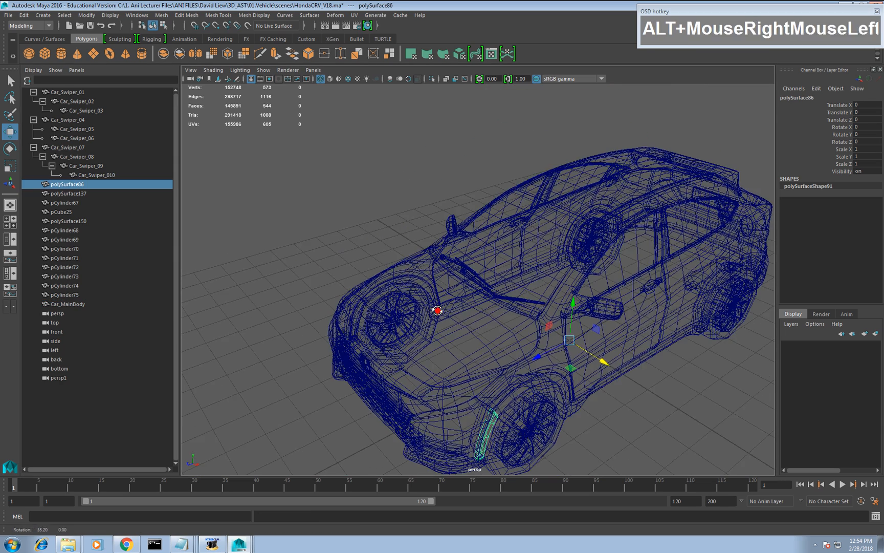
pyautogui.keyDown('alt'); pyautogui.moveTo(493, 375); pyautogui.dragTo(469, 421); pyautogui.keyUp('alt')
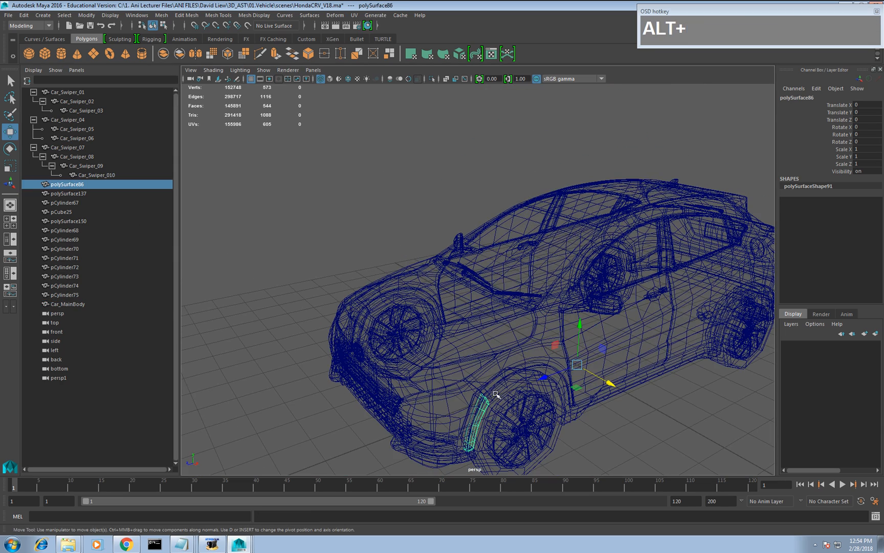
pyautogui.keyDown('shift'); pyautogui.click(83, 304); pyautogui.keyUp('shift')
pyautogui.click(83, 304)
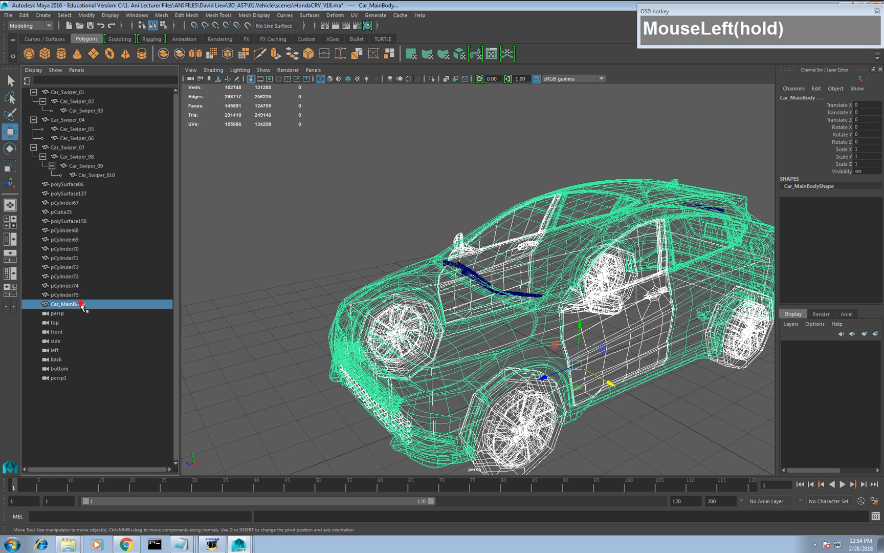
pyautogui.keyDown('shift'); pyautogui.click(83, 186); pyautogui.keyUp('shift')
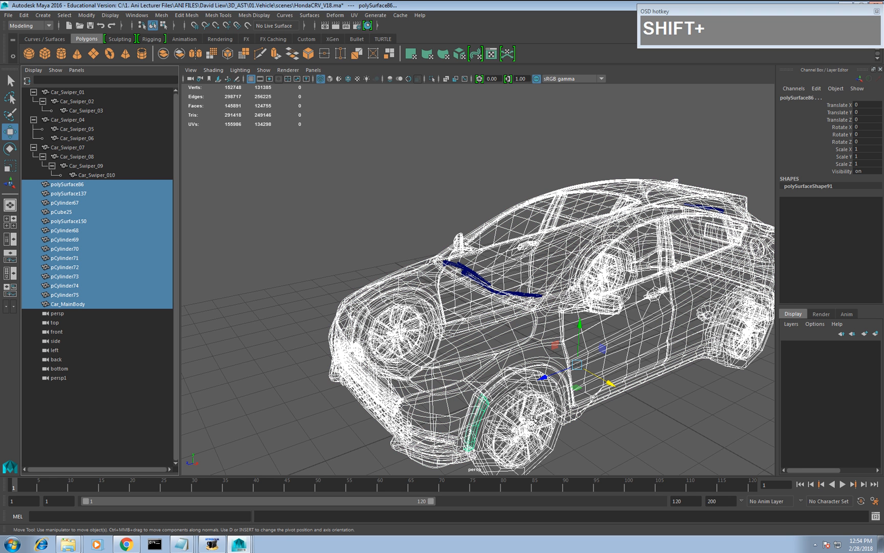
pyautogui.click(85, 185)
pyautogui.click(89, 304)
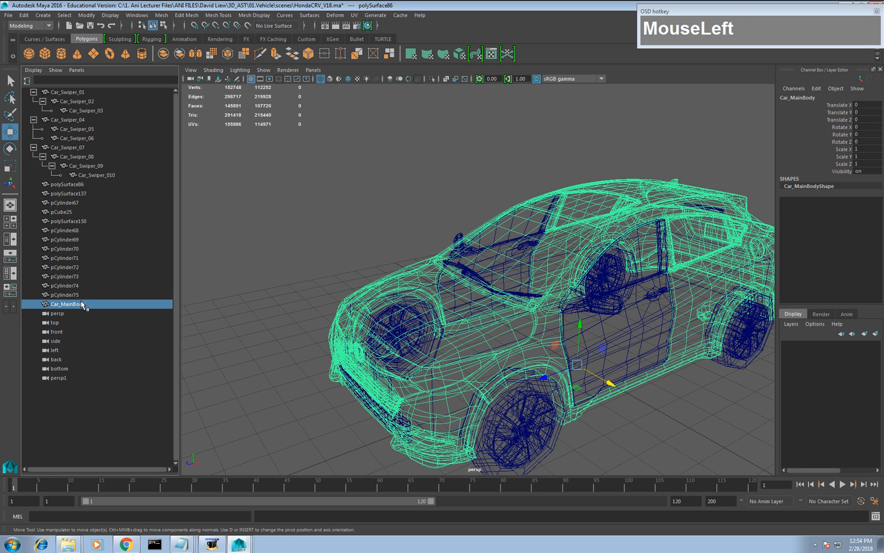
pyautogui.keyDown('ctrl'); pyautogui.click(77, 183); pyautogui.keyUp('ctrl')
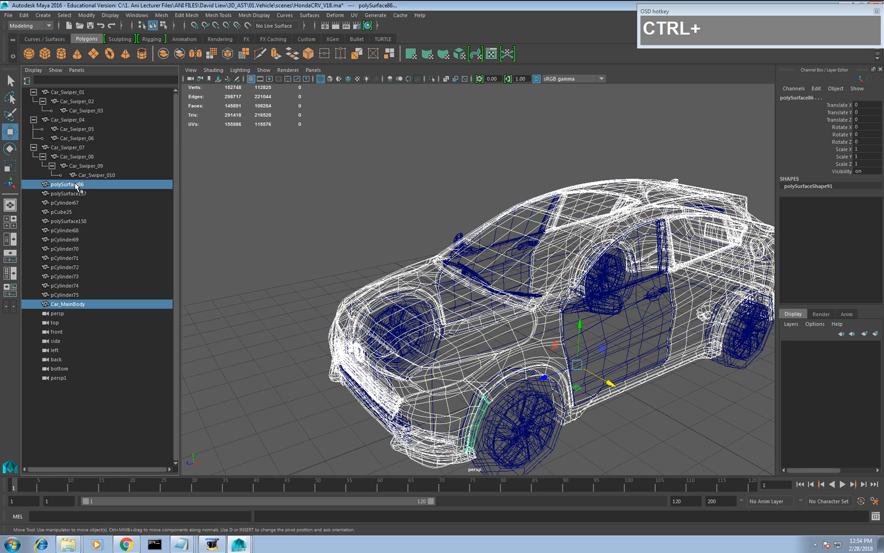
pyautogui.click(164, 54)
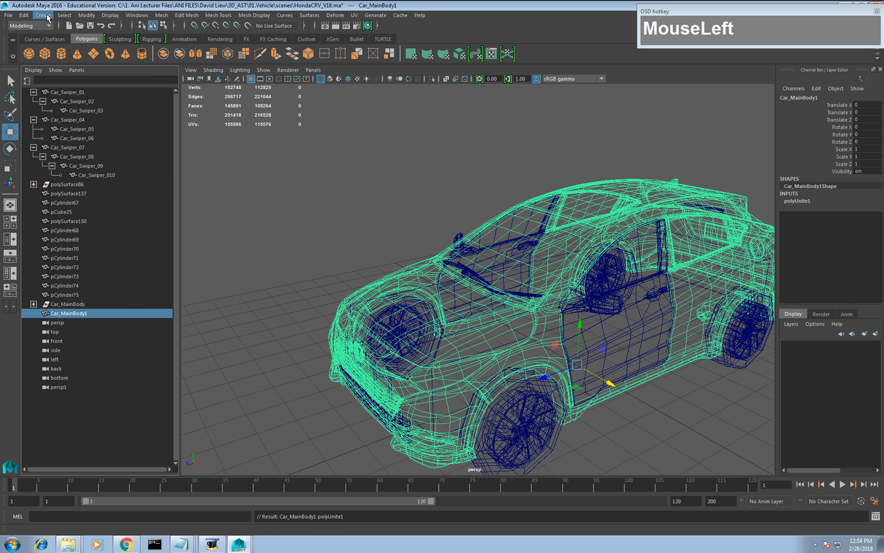
pyautogui.moveTo(49, 17); pyautogui.dragTo(24, 15)
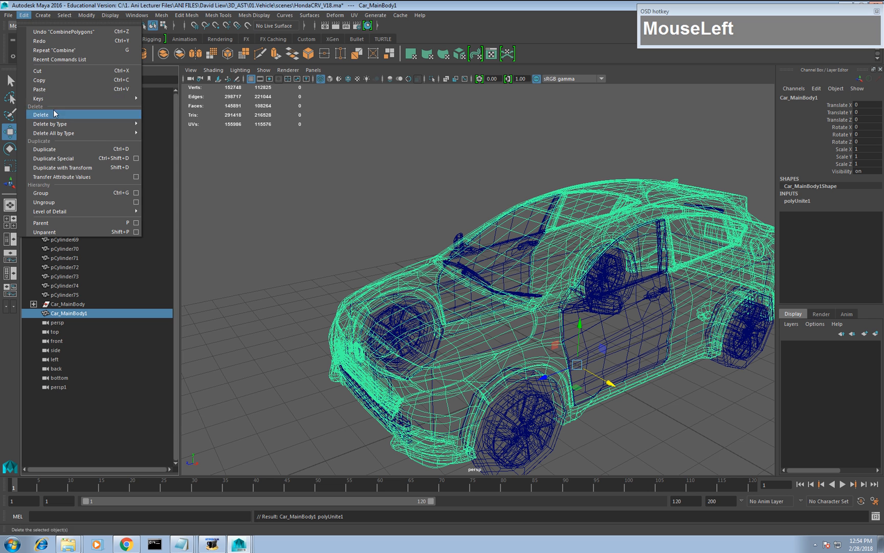
pyautogui.moveTo(56, 114); pyautogui.dragTo(163, 139)
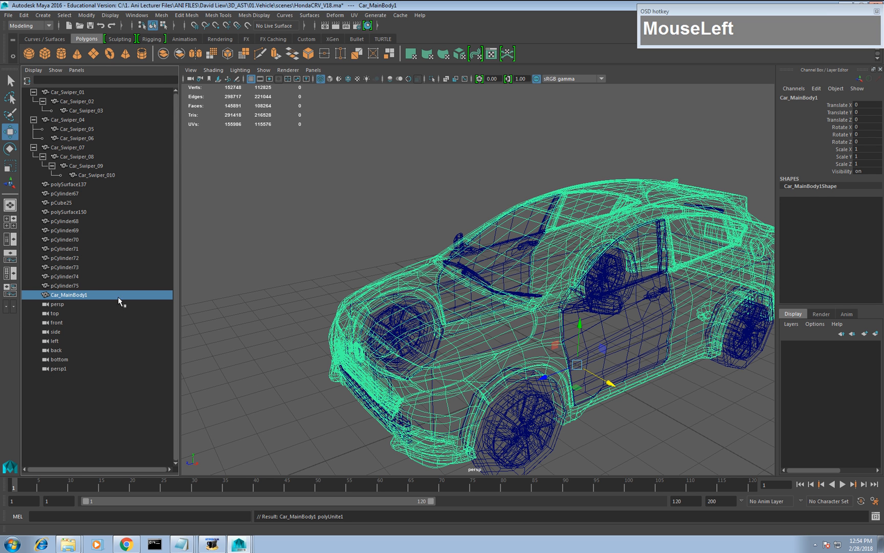
# Rename the rear left wheel pCylinder75 as Car_LWheel_01.
pyautogui.click(65, 285)
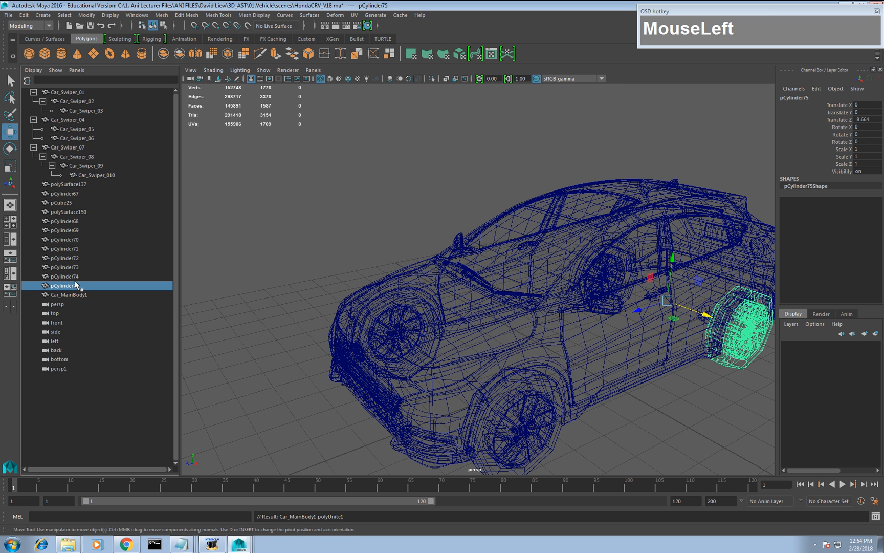
pyautogui.doubleClick(76, 285)
pyautogui.keyDown('alt'); pyautogui.moveTo(358, 271); pyautogui.dragTo(414, 316, button='middle'); pyautogui.keyUp('alt')
pyautogui.keyDown('alt'); pyautogui.moveTo(414, 316); pyautogui.dragTo(322, 270); pyautogui.keyUp('alt')
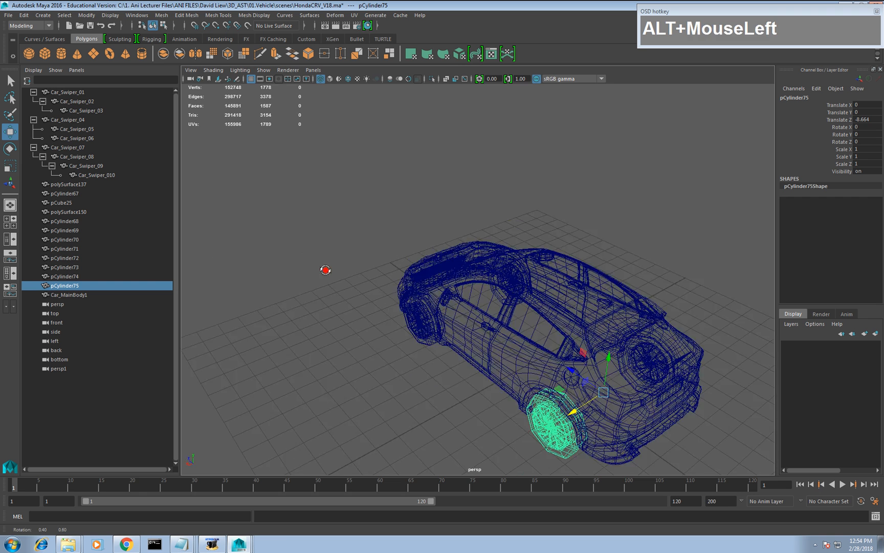
pyautogui.keyDown('alt'); pyautogui.moveTo(322, 270); pyautogui.dragTo(283, 229, button='middle'); pyautogui.keyUp('alt')
pyautogui.keyDown('alt'); pyautogui.moveTo(282, 229); pyautogui.dragTo(350, 322, button='right'); pyautogui.keyUp('alt')
pyautogui.doubleClick(60, 285)
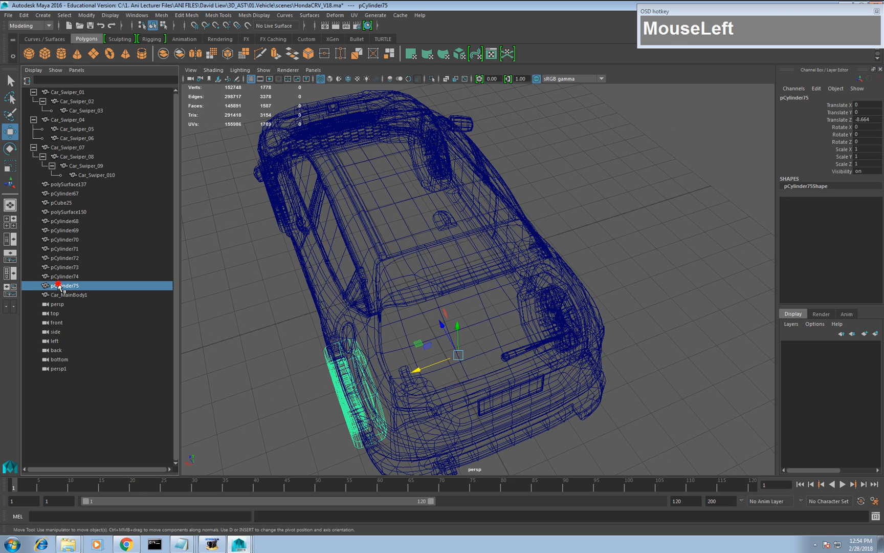
pyautogui.write('Car_')
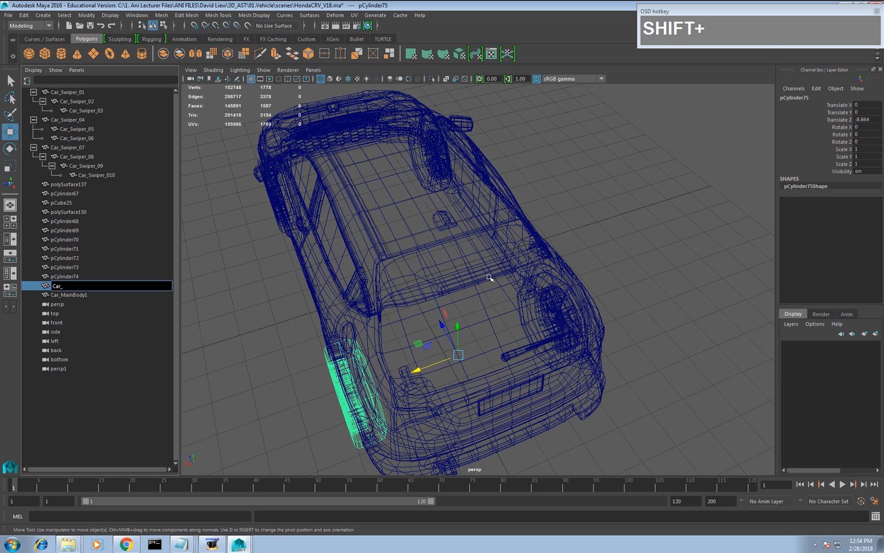
pyautogui.write('LWheel_01')
pyautogui.click(87, 285)
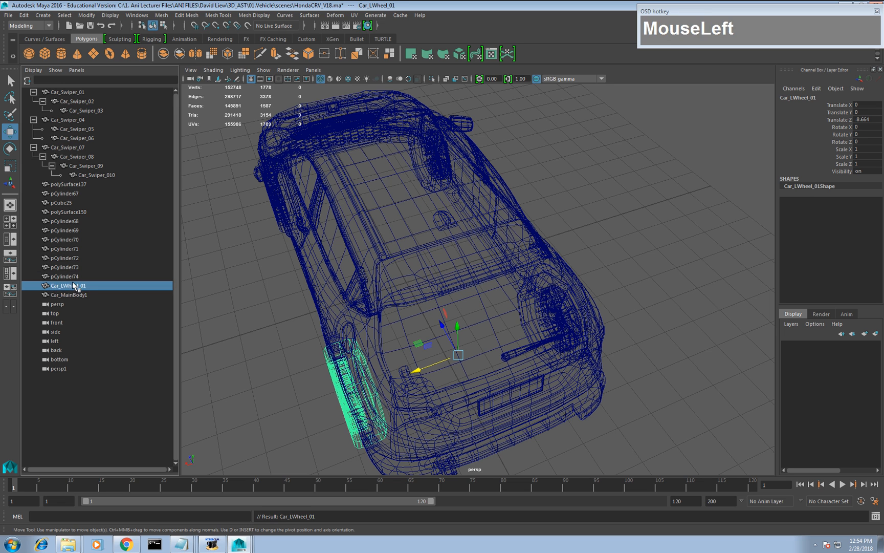
# Reuse the Car_LWheel_01 name to rename the front left wheel pCylinder67 as Car_LWheel_02.
pyautogui.doubleClick(87, 285)
pyautogui.hotkey('ctrl', 'c')
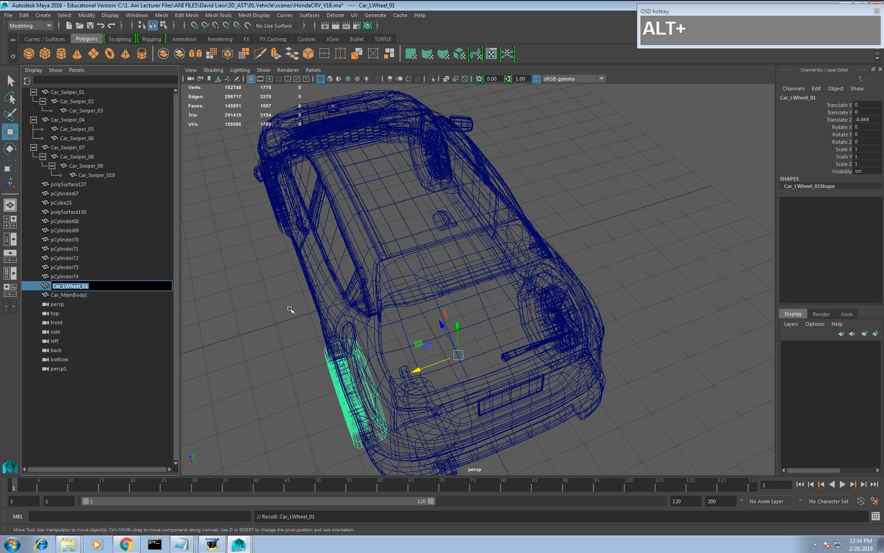
pyautogui.keyDown('alt'); pyautogui.moveTo(292, 310); pyautogui.dragTo(259, 290); pyautogui.keyUp('alt')
pyautogui.click(248, 272)
pyautogui.keyDown('alt'); pyautogui.moveTo(249, 274); pyautogui.dragTo(289, 279, button='middle'); pyautogui.keyUp('alt')
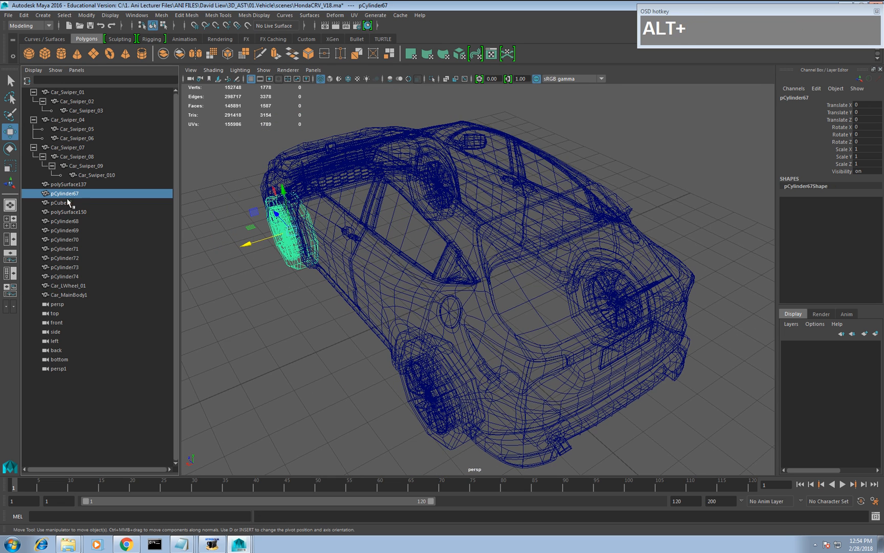
pyautogui.doubleClick(97, 193)
pyautogui.hotkey('ctrl', 'v')
pyautogui.press('BackSpace')
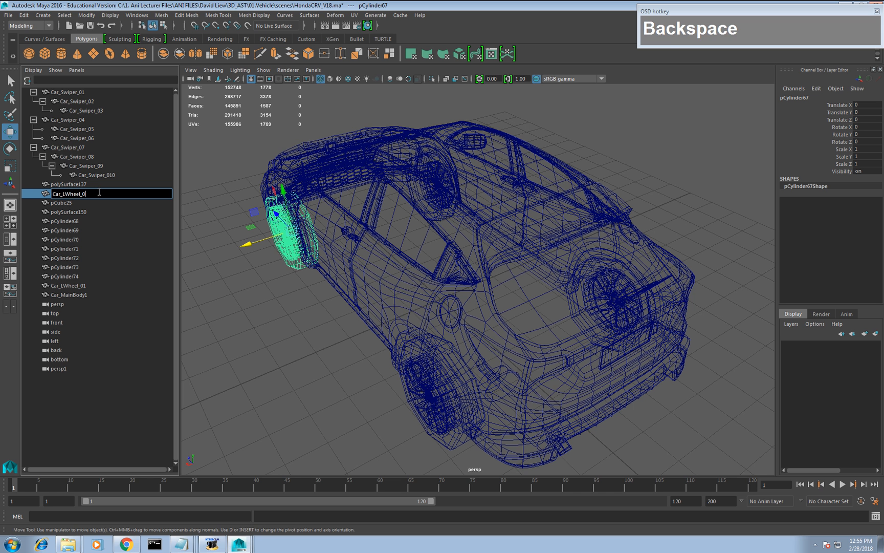
pyautogui.write('2')
pyautogui.middleClick(540, 293)
# Rename the rear right wheel pCylinder72 as Car_RWheel_01.
pyautogui.keyDown('alt'); pyautogui.moveTo(563, 295); pyautogui.dragTo(523, 348); pyautogui.keyUp('alt')
pyautogui.click(533, 366)
pyautogui.doubleClick(75, 258)
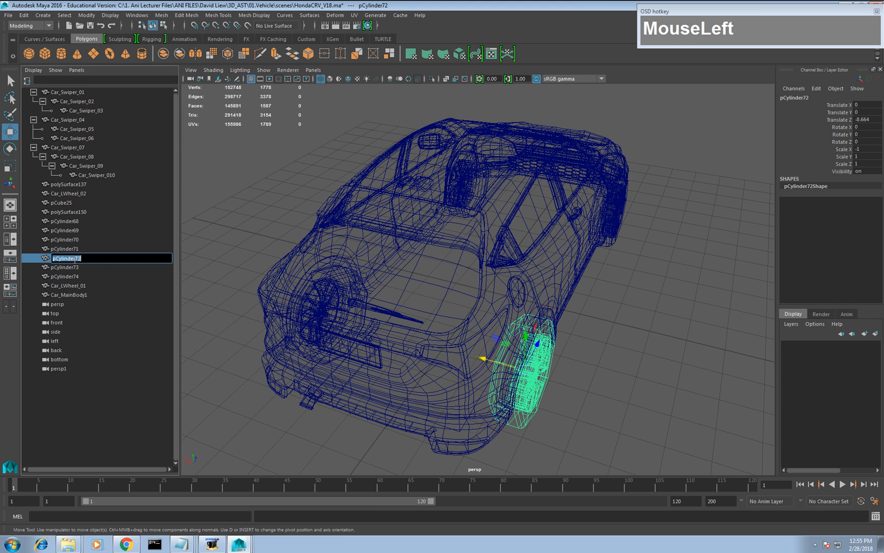
pyautogui.hotkey('ctrl', 'v')
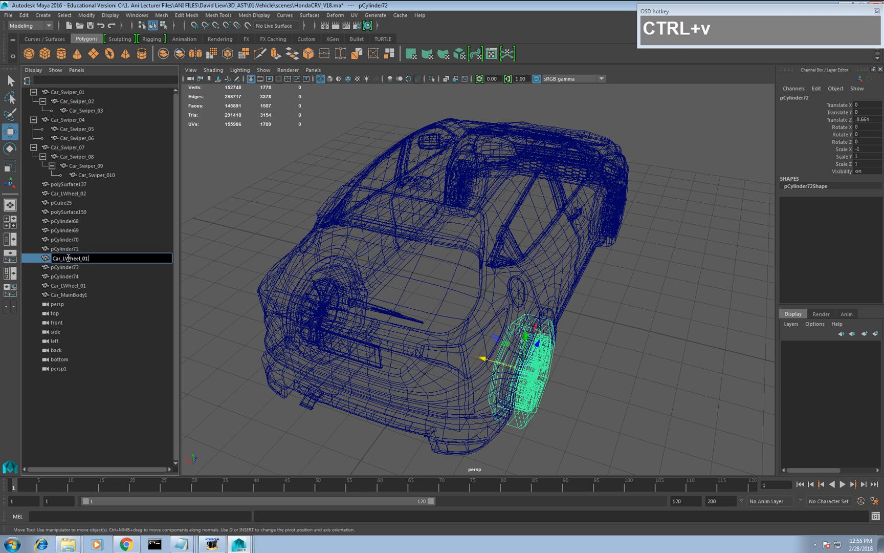
pyautogui.moveTo(69, 258); pyautogui.dragTo(71, 258)
pyautogui.write('R')
# Copy the Car_RWheel_01 name and rename the front right wheel pCylinder68 as Car_RWheel_02.
pyautogui.click(95, 257)
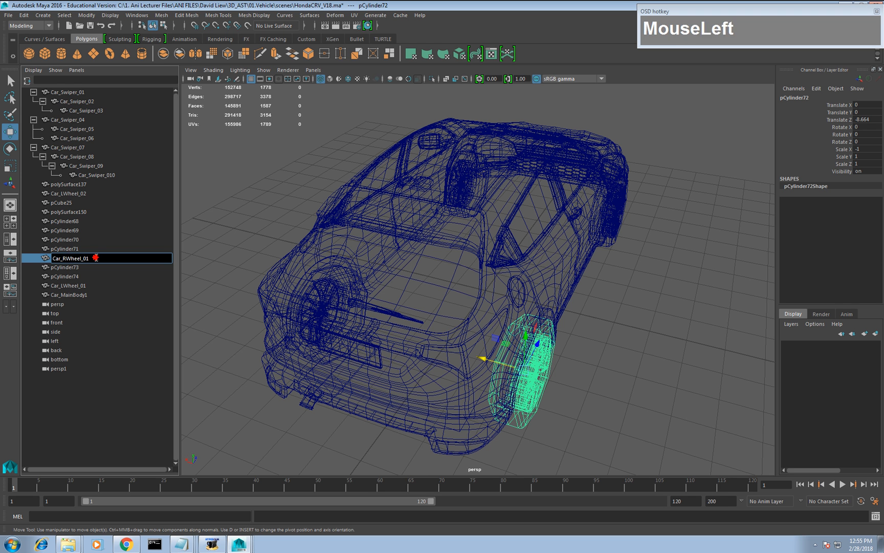
pyautogui.hotkey('ctrl', 'c')
pyautogui.click(609, 241)
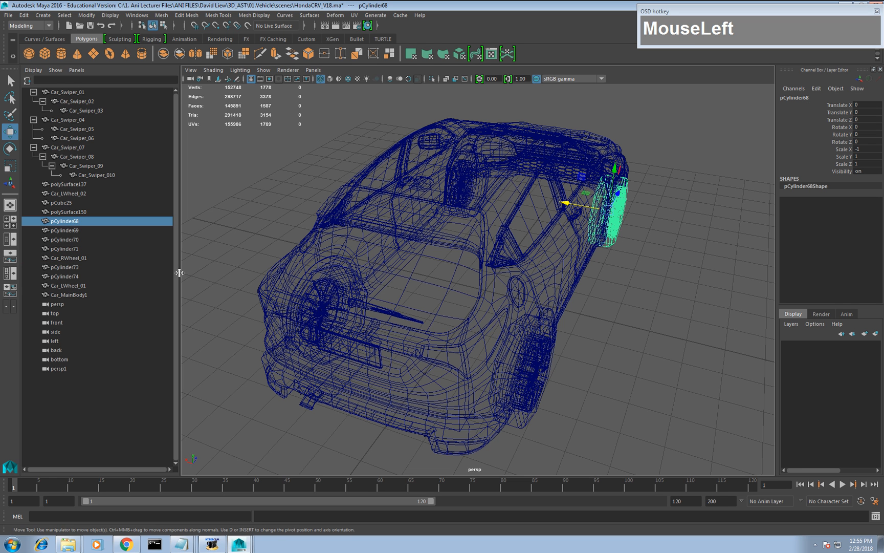
pyautogui.doubleClick(79, 221)
pyautogui.hotkey('ctrl', 'v')
pyautogui.press('BackSpace')
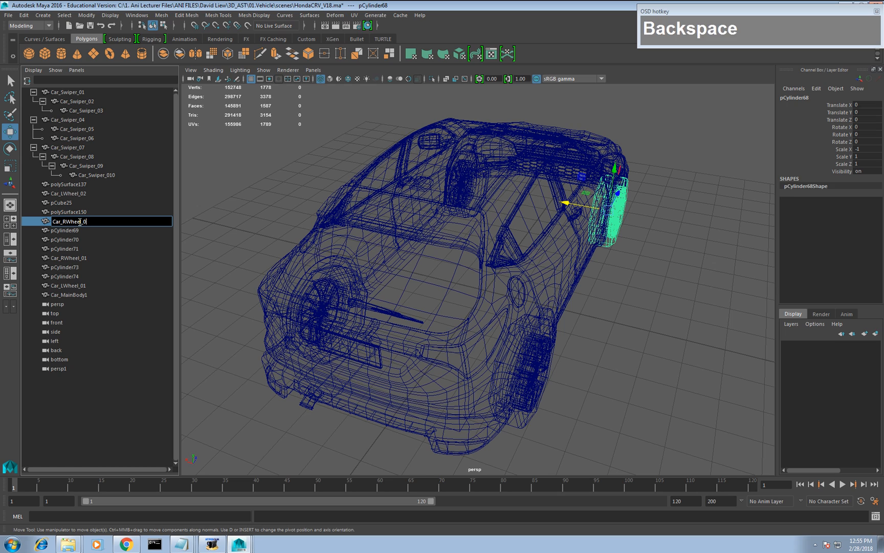
pyautogui.write('2')
pyautogui.middleClick(470, 264)
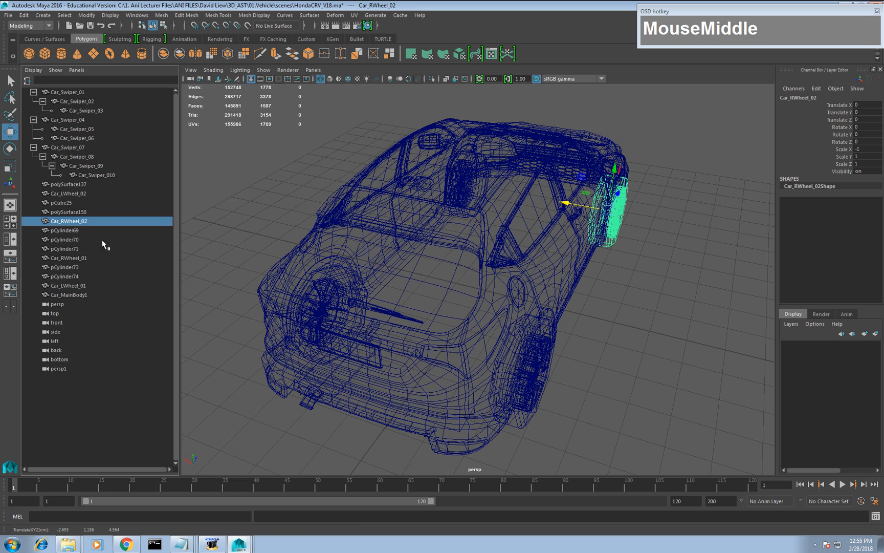
# Rename pCube25, the mesh inside the car body, as Car_Inner.
pyautogui.click(70, 203)
pyautogui.keyDown('alt'); pyautogui.moveTo(420, 266); pyautogui.dragTo(416, 285); pyautogui.keyUp('alt')
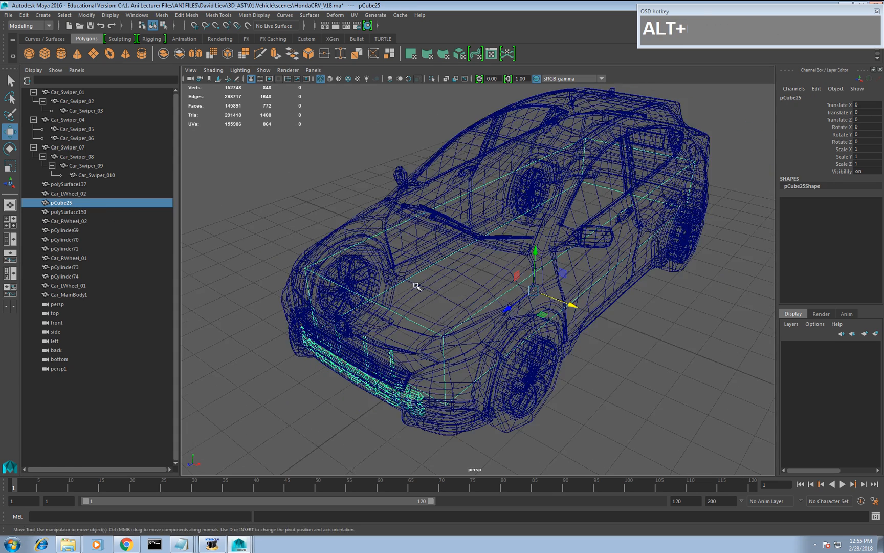
pyautogui.doubleClick(67, 204)
pyautogui.write('Car_')
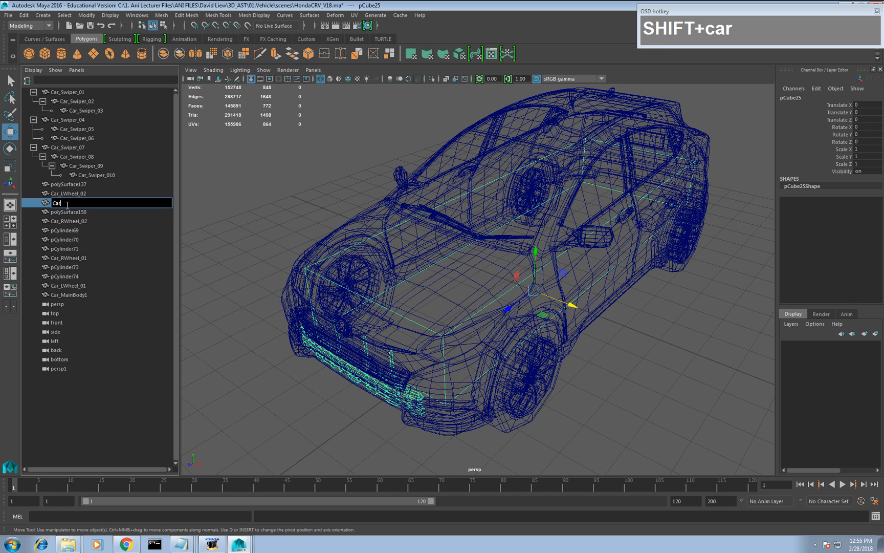
pyautogui.write('inner')
pyautogui.click(63, 203)
pyautogui.press('Delete')
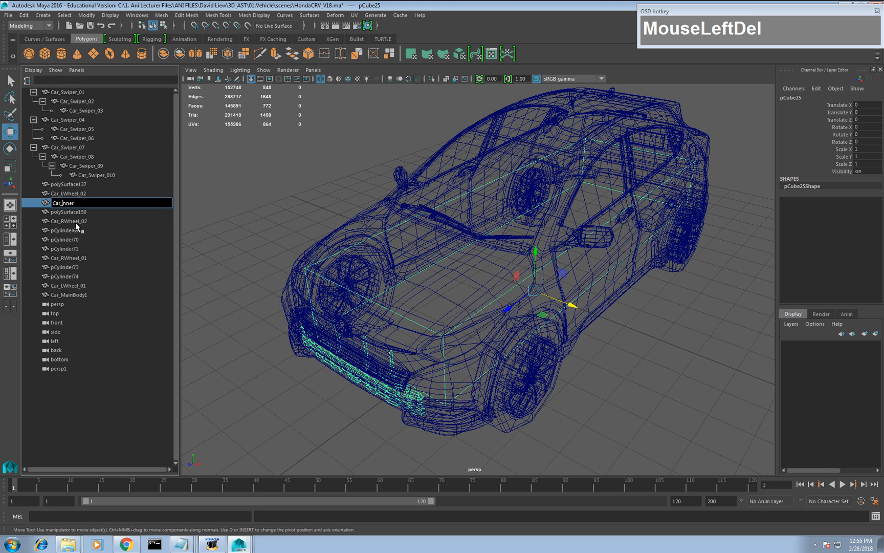
pyautogui.write('I')
# Rename the right door mesh polySurface150 as Car_Rdoor.
pyautogui.click(82, 211)
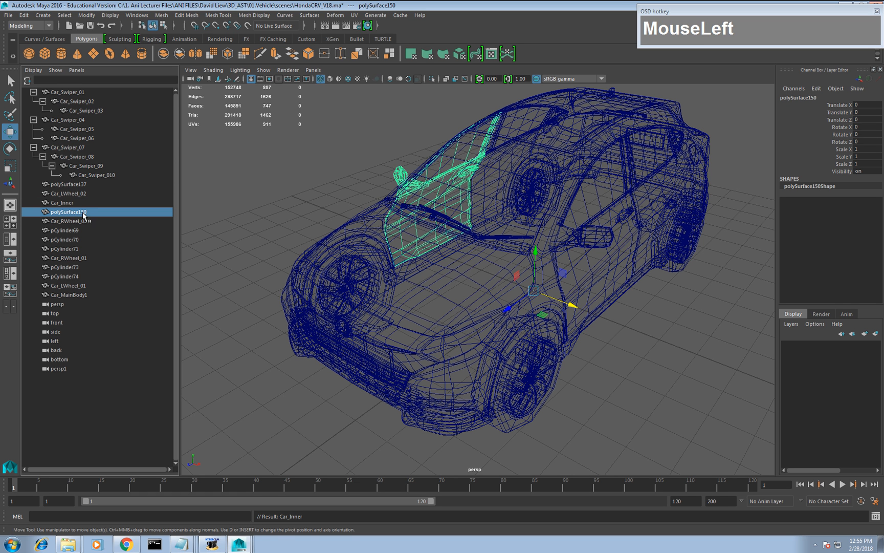
pyautogui.doubleClick(83, 213)
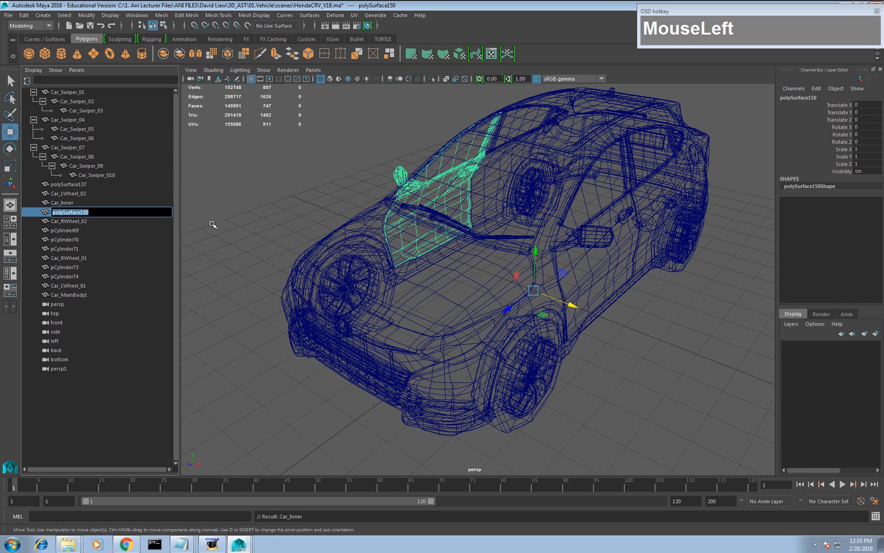
pyautogui.write('Car_R')
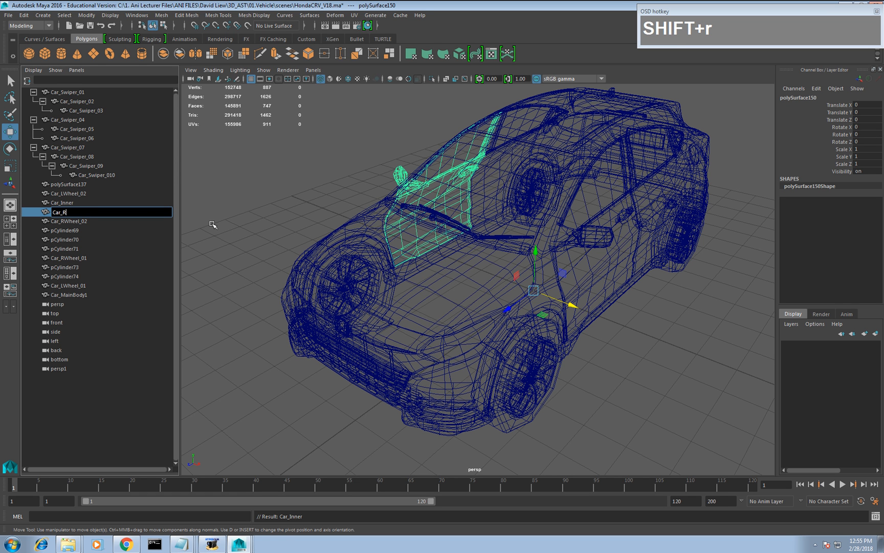
pyautogui.write('door')
pyautogui.press('Return')
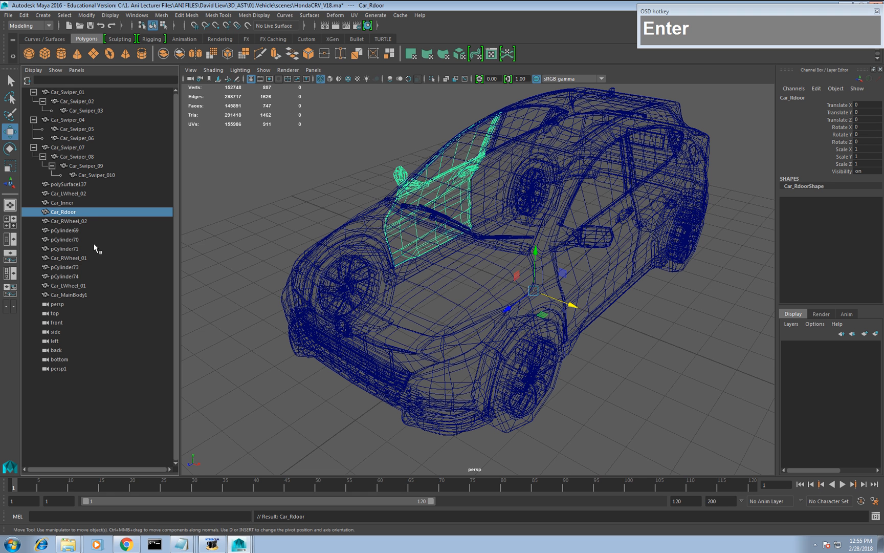
# Rename pCylinder69, the extra front left wheel, as Car_LWheel_02.
pyautogui.click(87, 226)
pyautogui.click(82, 231)
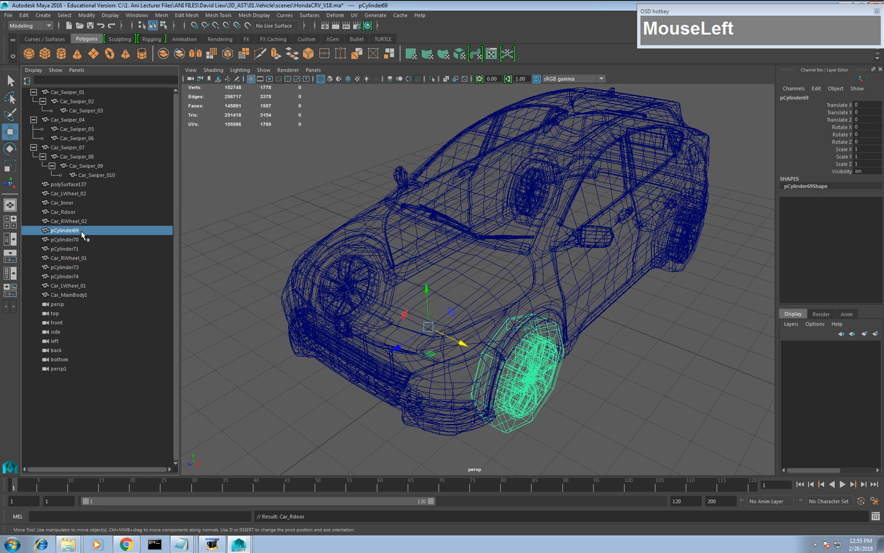
pyautogui.doubleClick(83, 230)
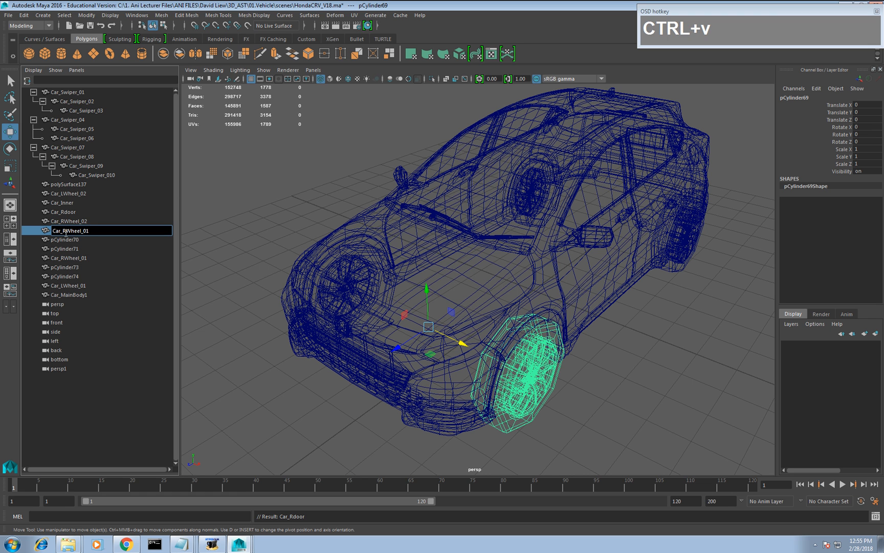
pyautogui.click(65, 230)
pyautogui.press('BackSpace')
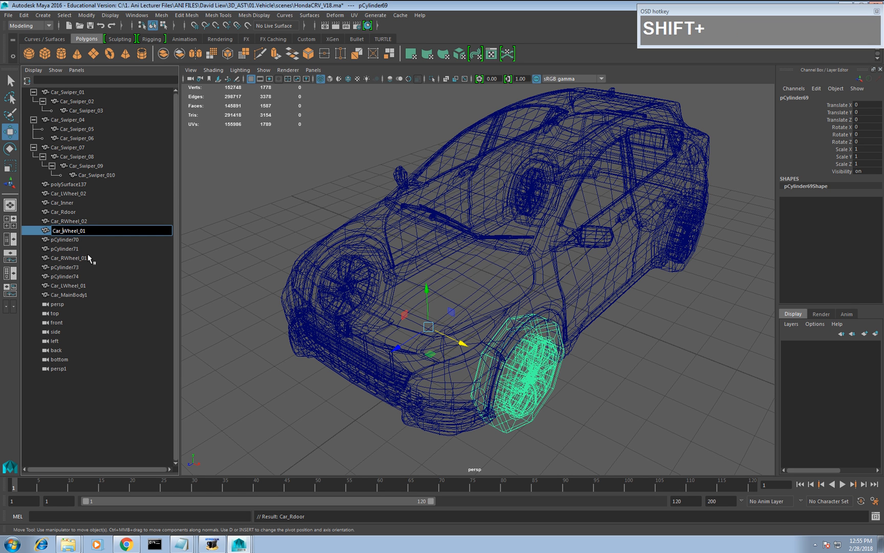
pyautogui.write('L')
pyautogui.press('BackSpace')
pyautogui.write('2')
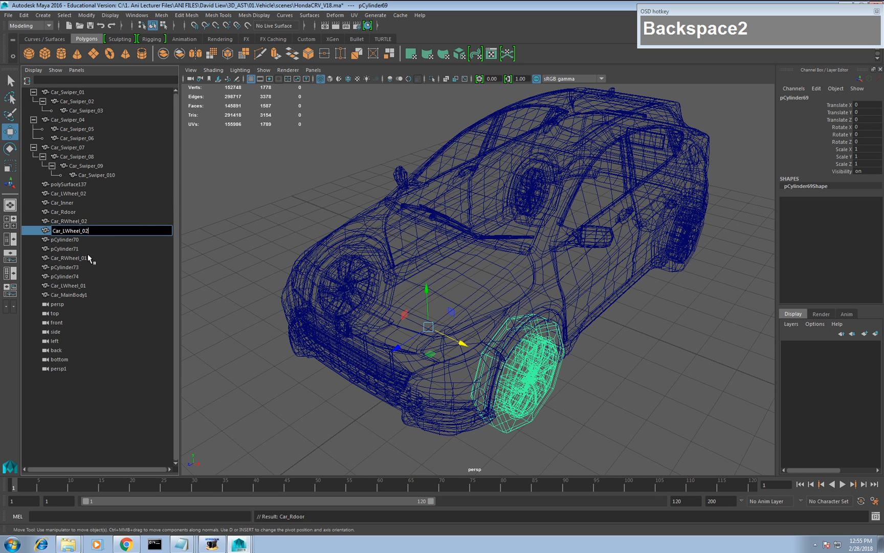
pyautogui.middleClick(96, 255)
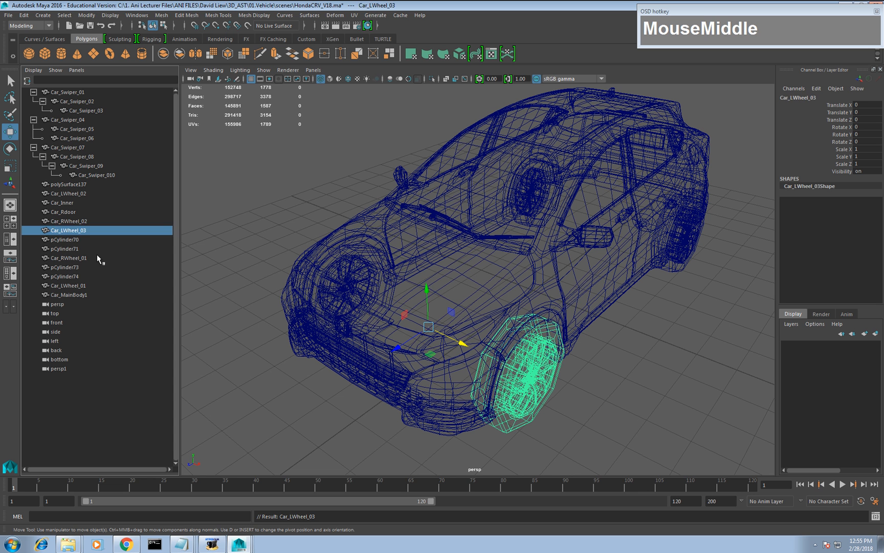
# Pull Car_LWheel_03 out of the front wheel arch to check for an overlapping wheel, and delete this duplicate.
pyautogui.click(69, 241)
pyautogui.click(73, 231)
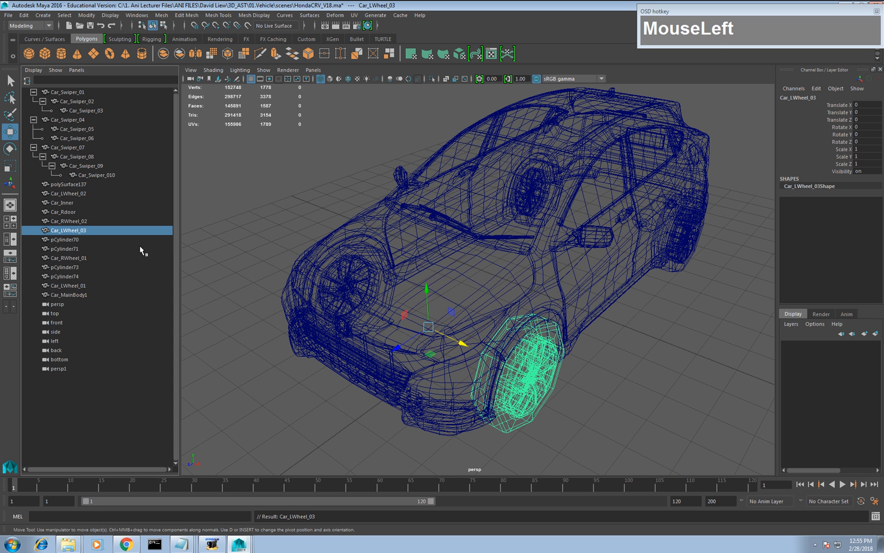
pyautogui.moveTo(450, 323); pyautogui.dragTo(470, 381, button='middle')
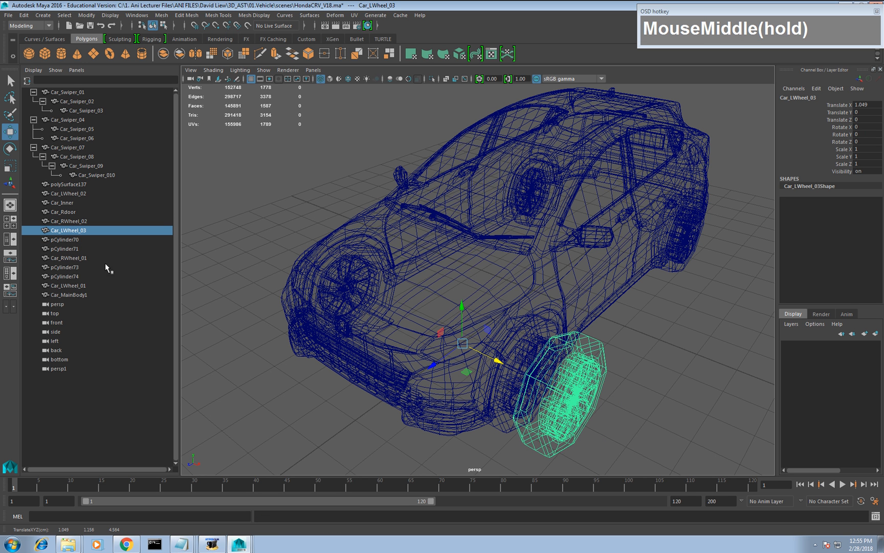
pyautogui.press('Delete')
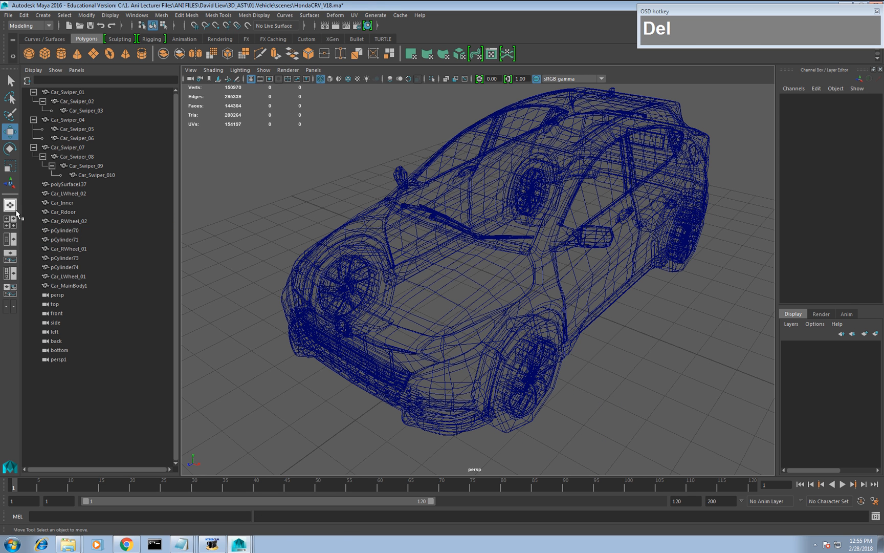
# Select the front right wheel Car_RWheel_02 to check it for an overlapping duplicate, and undo its test moves.
pyautogui.click(69, 220)
pyautogui.hotkey('ctrl', 'z')
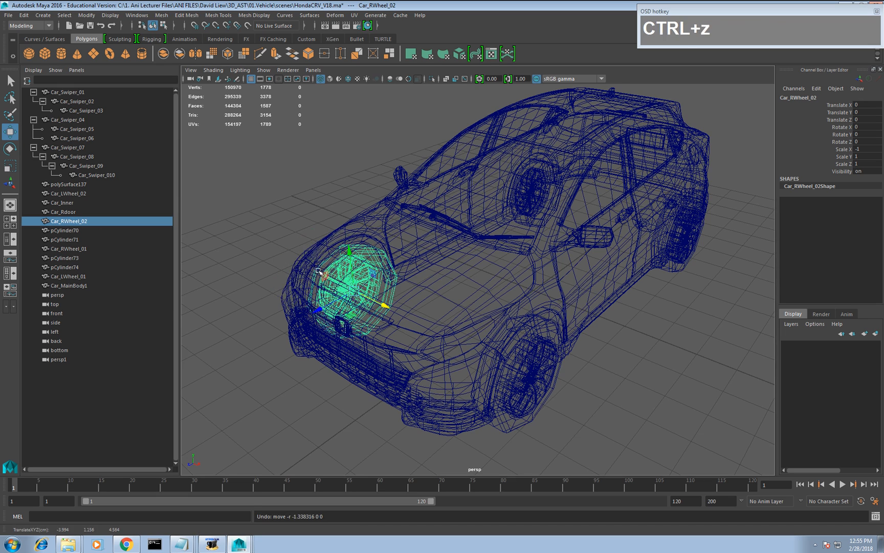
pyautogui.keyDown('alt'); pyautogui.moveTo(319, 262); pyautogui.dragTo(369, 323); pyautogui.keyUp('alt')
pyautogui.hotkey('ctrl', 'z')
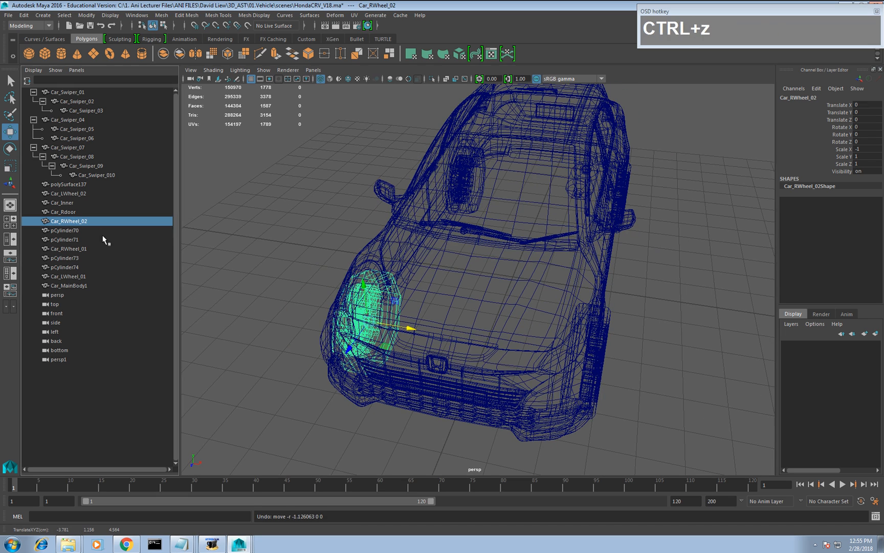
# Delete the duplicate wheels pCylinder70, pCylinder71, pCylinder73 and pCylinder74.
pyautogui.click(54, 230)
pyautogui.moveTo(404, 276)
pyautogui.keyDown('alt'); pyautogui.mouseDown()
pyautogui.moveTo(355, 272)
pyautogui.moveTo(417, 262)
pyautogui.mouseUp(); pyautogui.keyUp('alt')
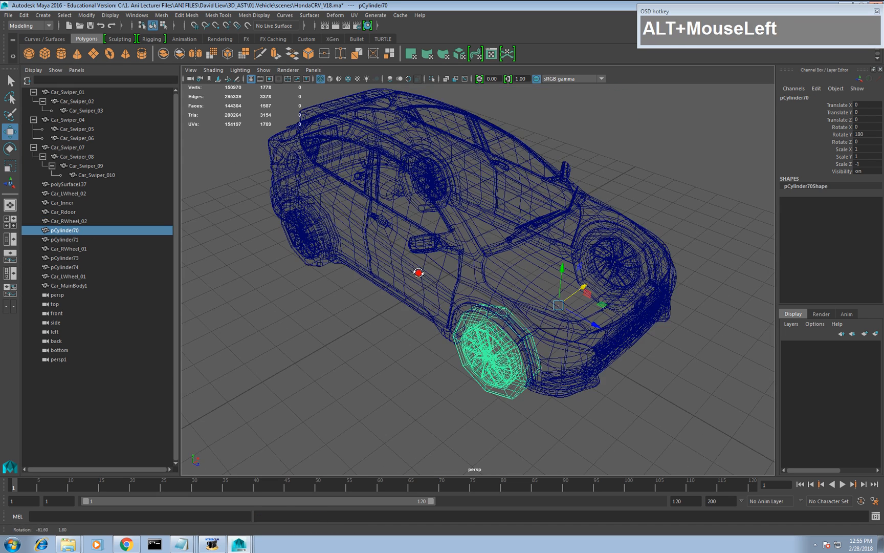
pyautogui.press('Delete')
pyautogui.click(75, 231)
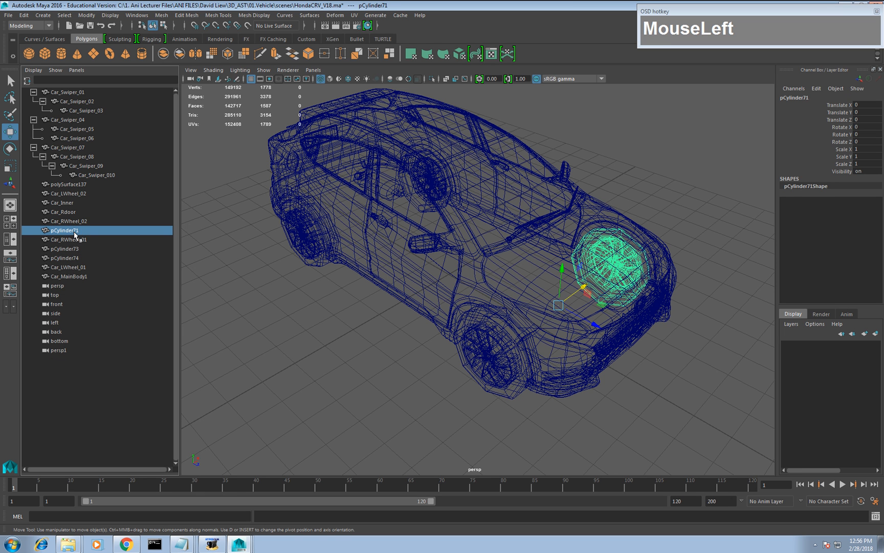
pyautogui.press('Delete')
pyautogui.click(76, 243)
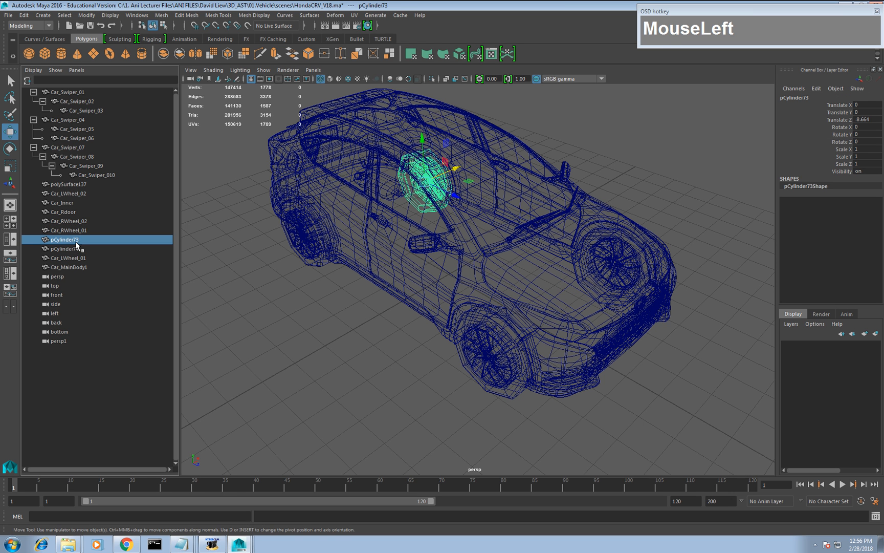
pyautogui.press('Delete')
pyautogui.click(76, 241)
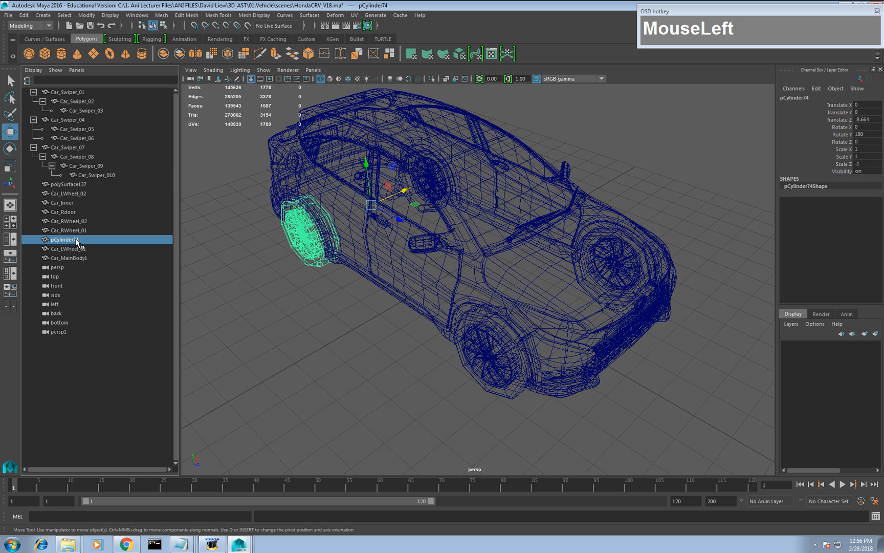
pyautogui.press('Delete')
# Check the remaining scene objects, and switch to the Notepad clean-up list to review the naming and delete history items.
pyautogui.click(82, 251)
pyautogui.moveTo(82, 240); pyautogui.dragTo(83, 203)
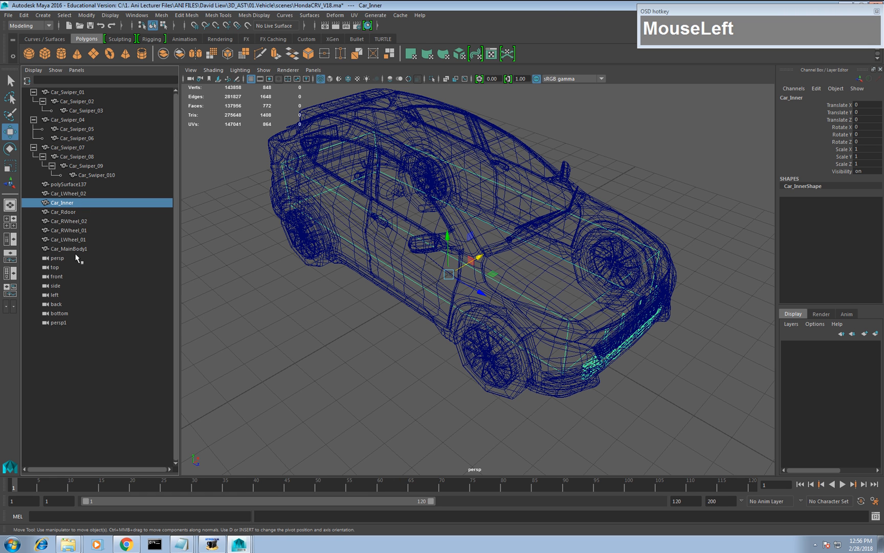
pyautogui.hotkey('alt', 'Tab')
pyautogui.click(705, 302)
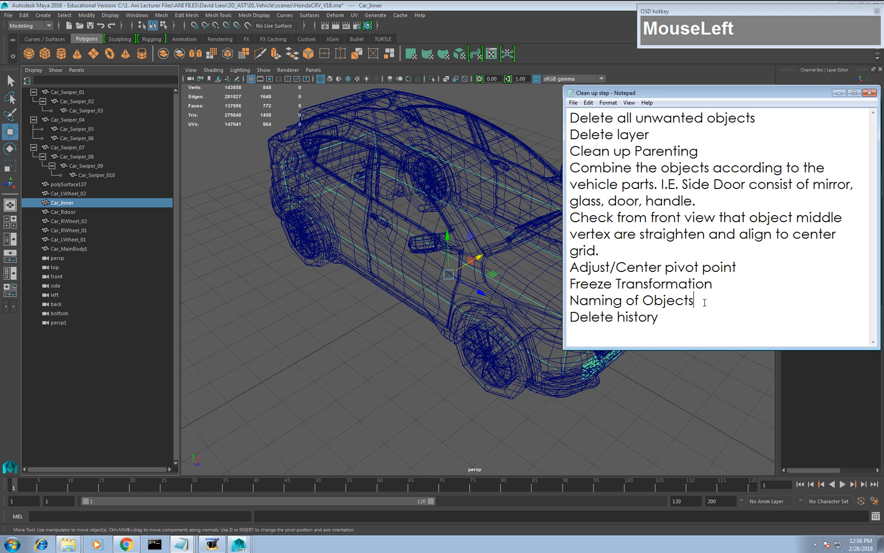
pyautogui.click(685, 322)
# Delete all construction history in the Maya scene.
pyautogui.click(29, 16)
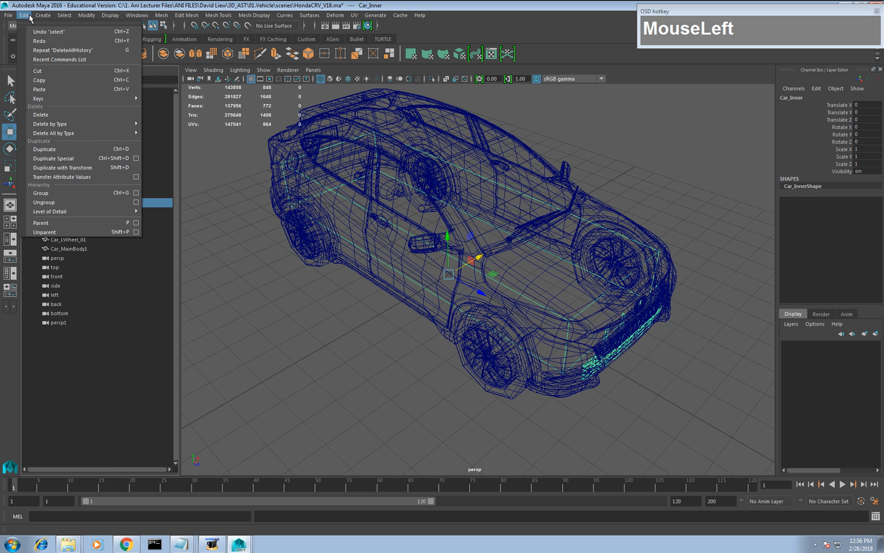
pyautogui.moveTo(122, 134)
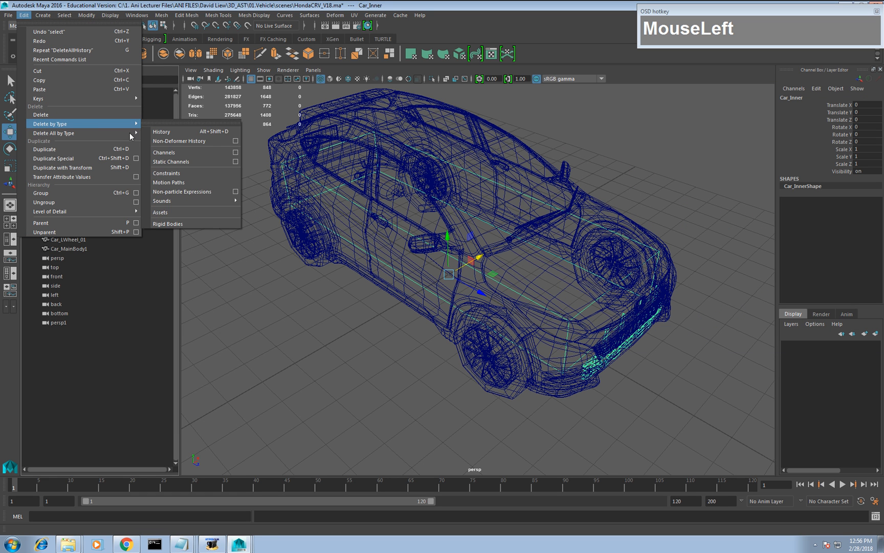
pyautogui.click(172, 141)
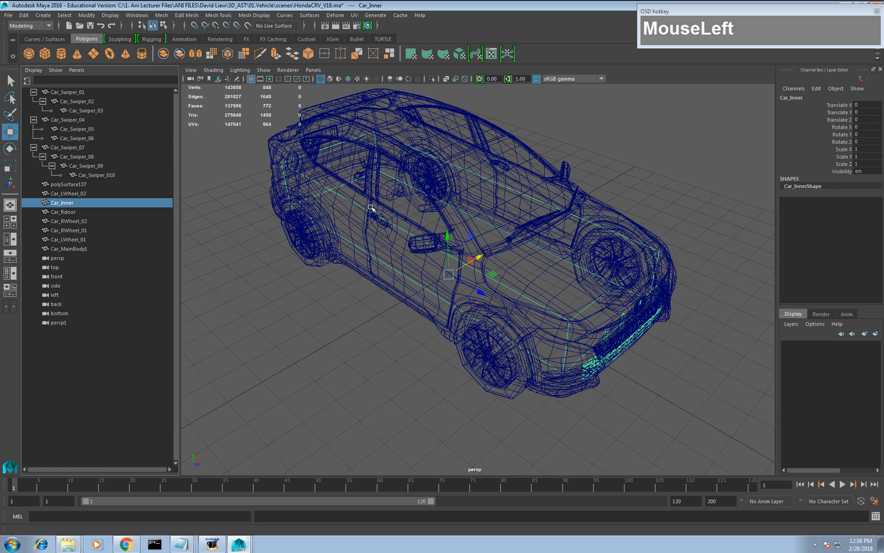
# Select the car's parts in the viewport and check the model from the front and side.
pyautogui.keyDown('alt'); pyautogui.moveTo(372, 207); pyautogui.dragTo(492, 201, button='right'); pyautogui.keyUp('alt')
pyautogui.keyDown('alt'); pyautogui.moveTo(492, 201); pyautogui.dragTo(589, 205); pyautogui.keyUp('alt')
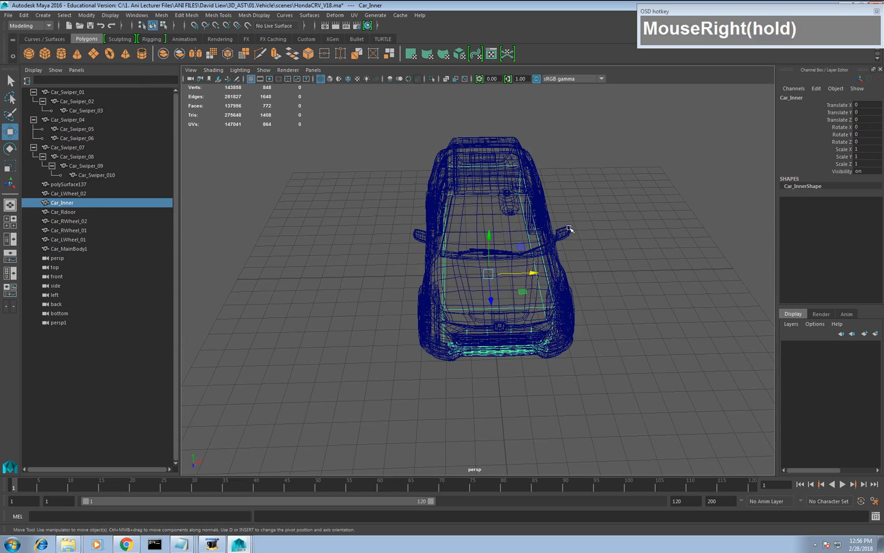
pyautogui.click(620, 148)
pyautogui.moveTo(620, 148); pyautogui.dragTo(461, 353)
pyautogui.keyDown('alt'); pyautogui.scroll(3, 461, 307); pyautogui.keyUp('alt')
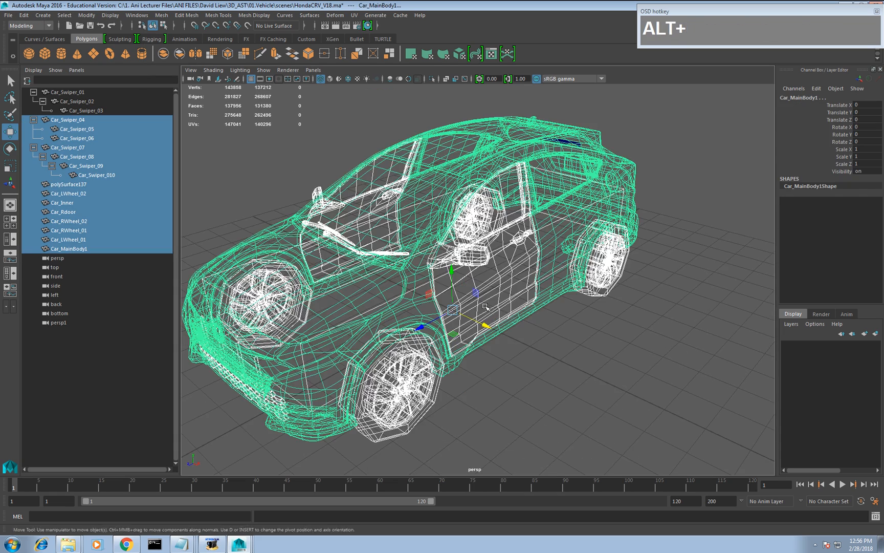
# Try to save the scene as HondaCRV_V19.ma over the existing file.
pyautogui.click(8, 15)
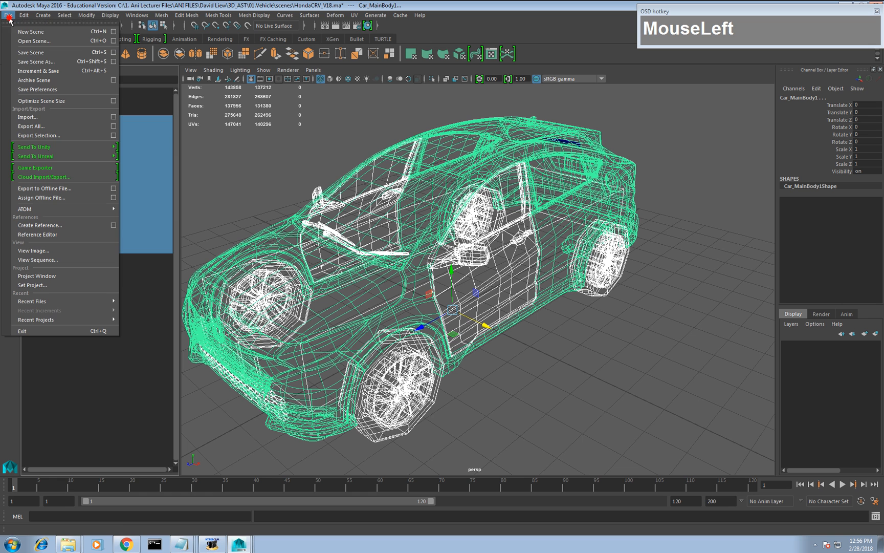
pyautogui.click(31, 62)
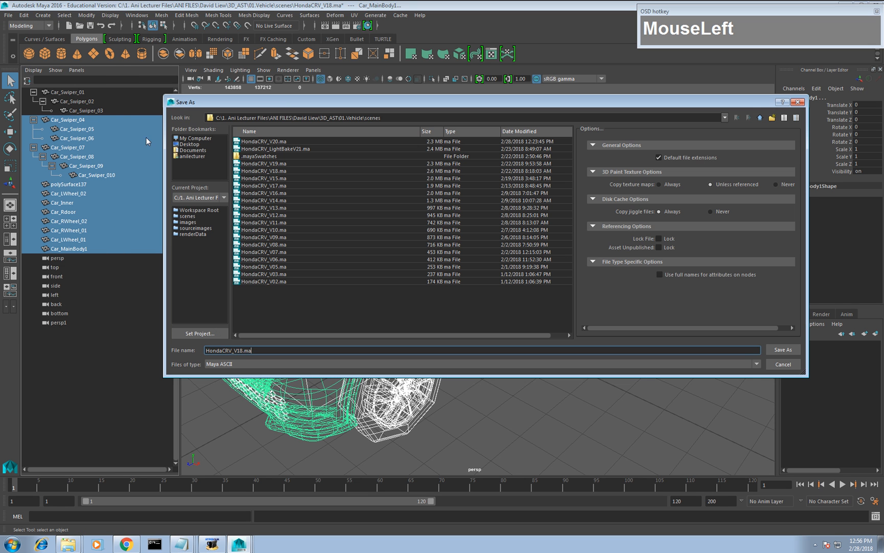
pyautogui.click(272, 164)
pyautogui.click(783, 350)
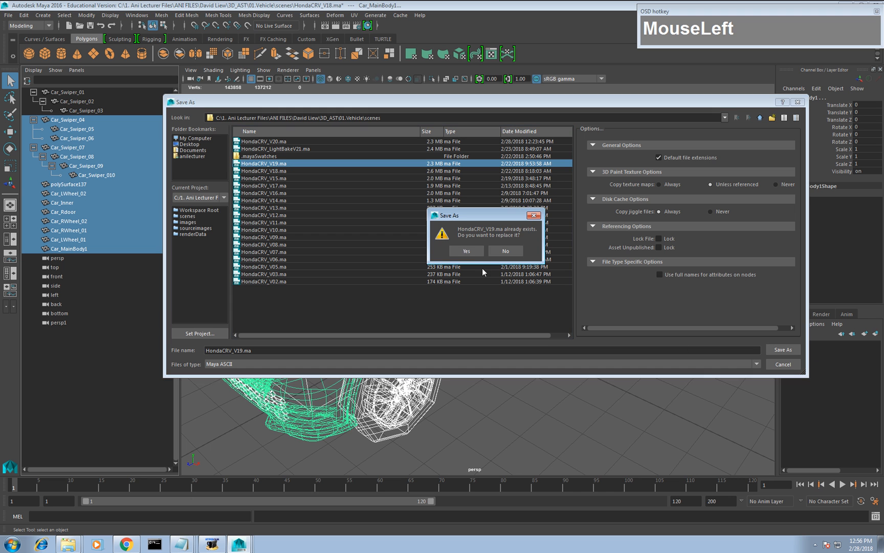
pyautogui.click(473, 253)
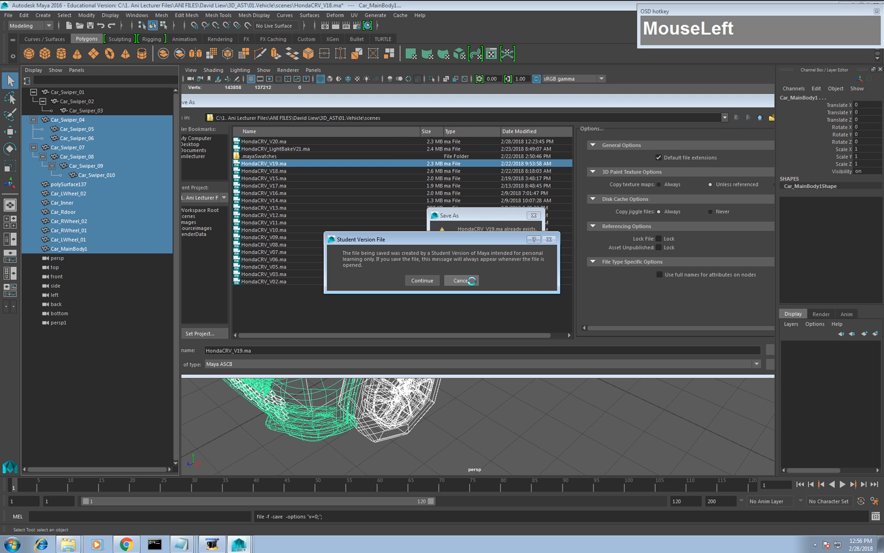
pyautogui.click(464, 281)
pyautogui.click(443, 277)
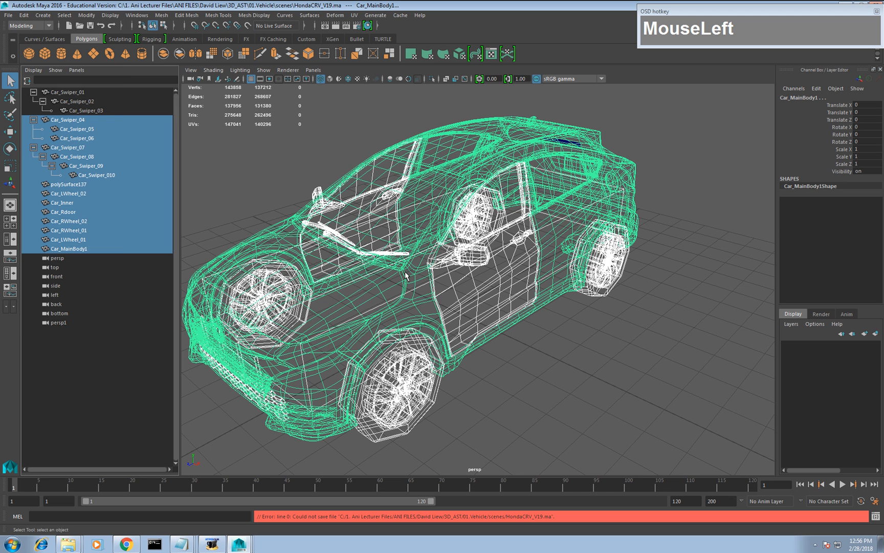
# Save the scene as HondaCRV_V15.ma, replacing the existing file and accepting the student version notice.
pyautogui.click(8, 15)
pyautogui.click(31, 61)
pyautogui.click(287, 178)
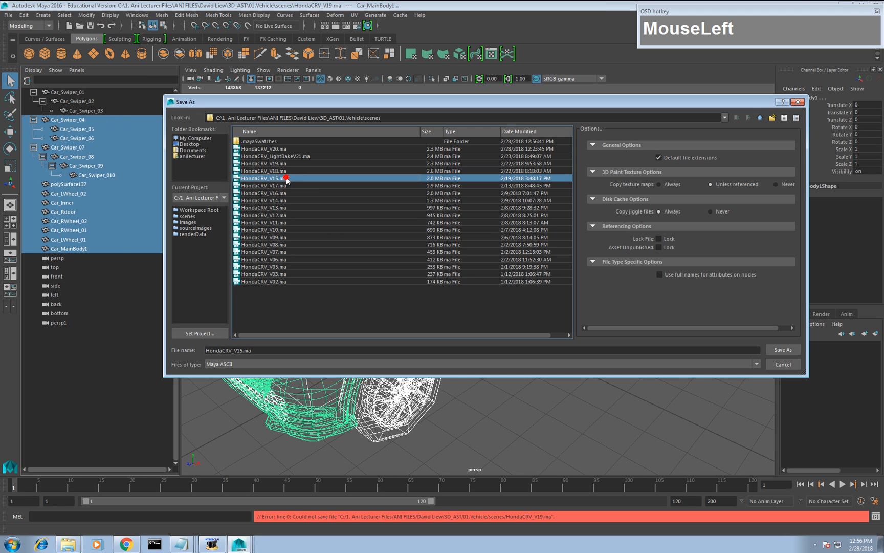
pyautogui.click(782, 350)
pyautogui.click(481, 258)
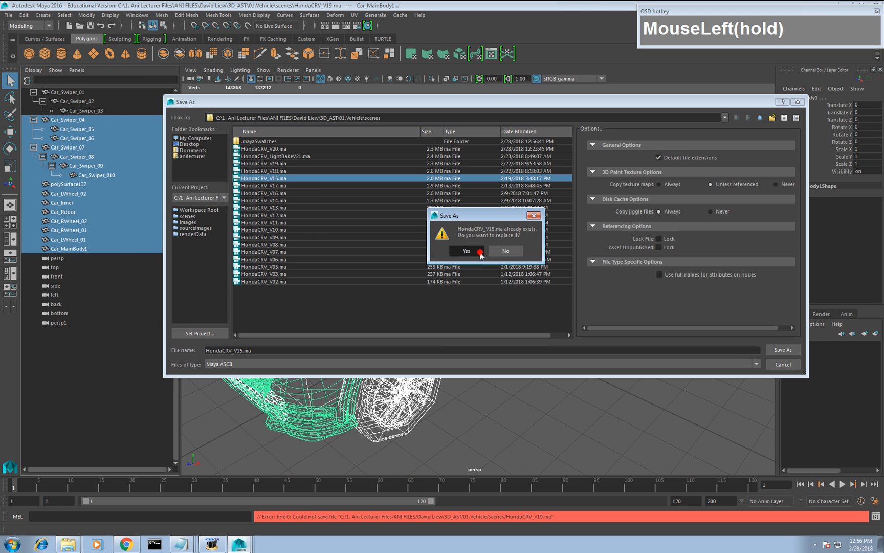
pyautogui.click(422, 281)
# Select all parts of the car and show their UV layout in the UV Editor, placed beside the model.
pyautogui.click(546, 351)
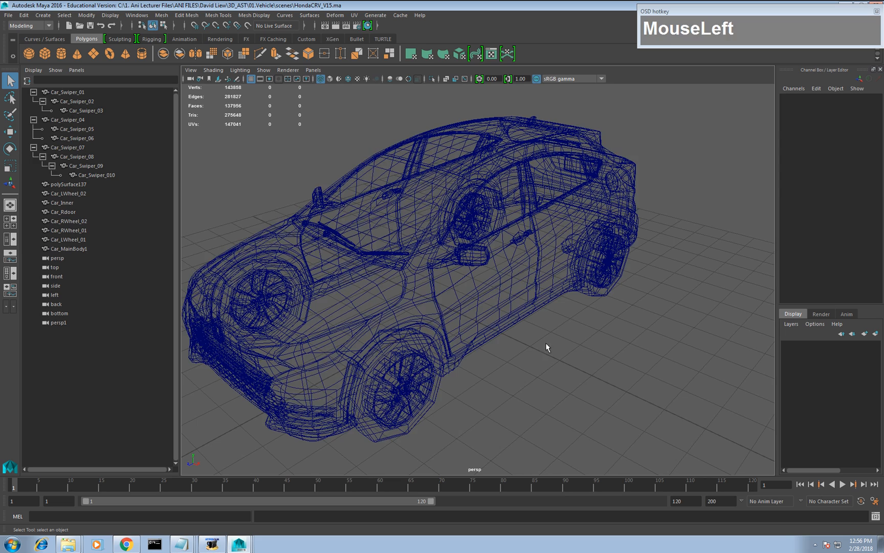
pyautogui.keyDown('alt'); pyautogui.moveTo(545, 351); pyautogui.dragTo(510, 286, button='right'); pyautogui.keyUp('alt')
pyautogui.moveTo(626, 170); pyautogui.dragTo(267, 459)
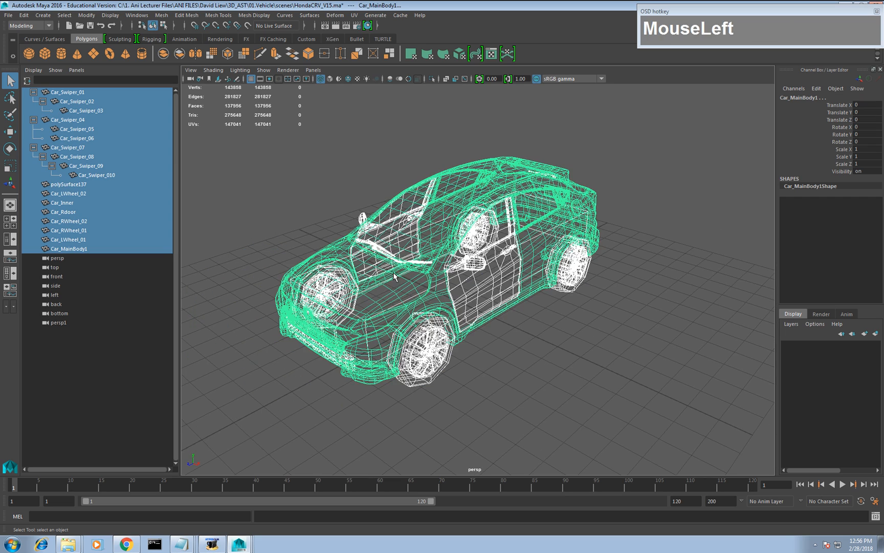
pyautogui.keyDown('alt'); pyautogui.moveTo(407, 229); pyautogui.dragTo(399, 223, button='right'); pyautogui.keyUp('alt')
pyautogui.keyDown('alt'); pyautogui.moveTo(397, 200); pyautogui.dragTo(414, 188, button='middle'); pyautogui.keyUp('alt')
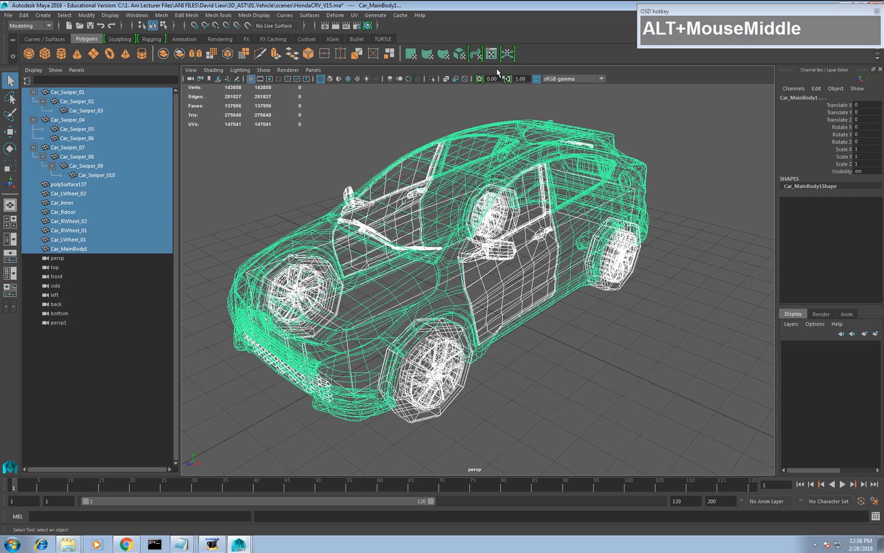
pyautogui.click(491, 58)
pyautogui.moveTo(422, 109); pyautogui.dragTo(324, 97)
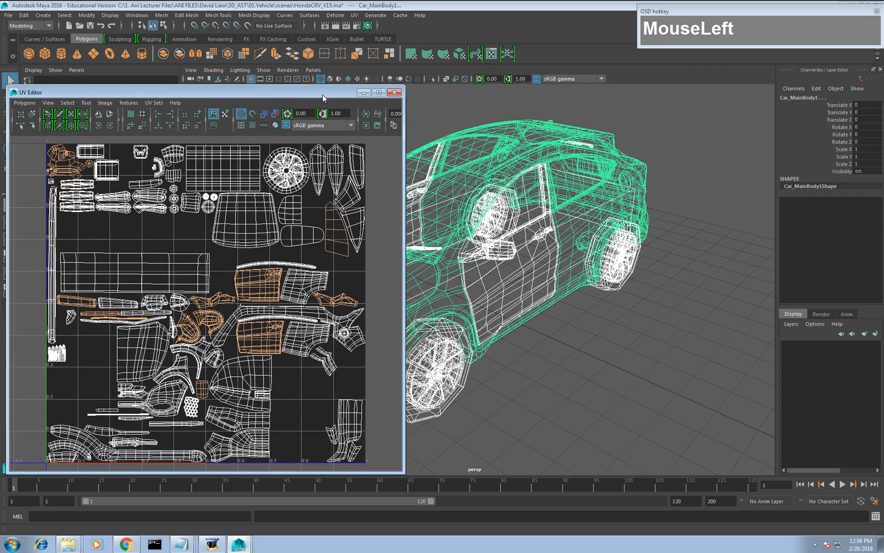
# Examine the selected car from the front alongside its UV layout.
pyautogui.keyDown('alt'); pyautogui.scroll(2, 517, 220); pyautogui.keyUp('alt')
pyautogui.keyDown('alt'); pyautogui.moveTo(516, 220); pyautogui.dragTo(583, 212, button='middle'); pyautogui.keyUp('alt')
pyautogui.keyDown('alt'); pyautogui.moveTo(583, 213); pyautogui.dragTo(512, 207, button='right'); pyautogui.keyUp('alt')
pyautogui.keyDown('alt'); pyautogui.moveTo(498, 204); pyautogui.dragTo(573, 212); pyautogui.keyUp('alt')
pyautogui.keyDown('alt'); pyautogui.moveTo(573, 212); pyautogui.dragTo(561, 234, button='right'); pyautogui.keyUp('alt')
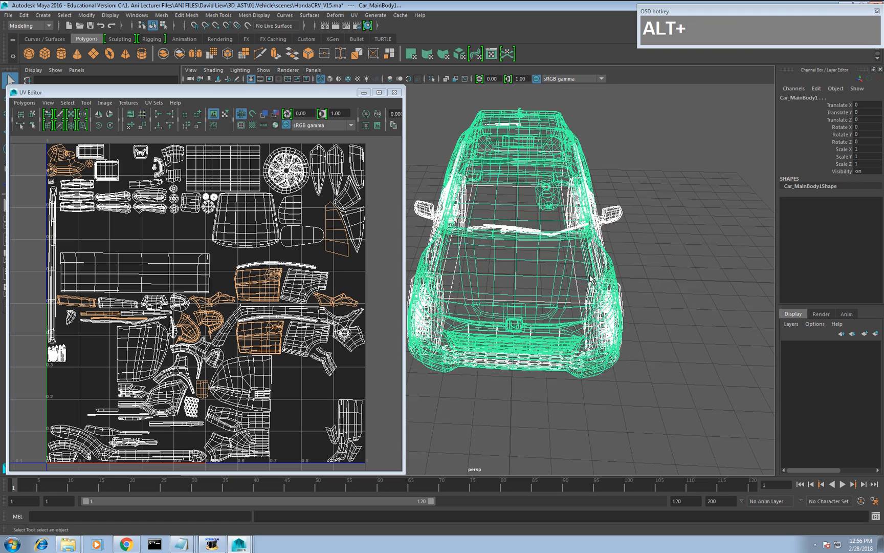
pyautogui.keyDown('alt'); pyautogui.moveTo(576, 217); pyautogui.dragTo(599, 246, button='middle'); pyautogui.keyUp('alt')
pyautogui.keyDown('alt'); pyautogui.moveTo(598, 247); pyautogui.dragTo(595, 281, button='right'); pyautogui.keyUp('alt')
pyautogui.keyDown('alt'); pyautogui.moveTo(595, 284); pyautogui.dragTo(604, 273); pyautogui.keyUp('alt')
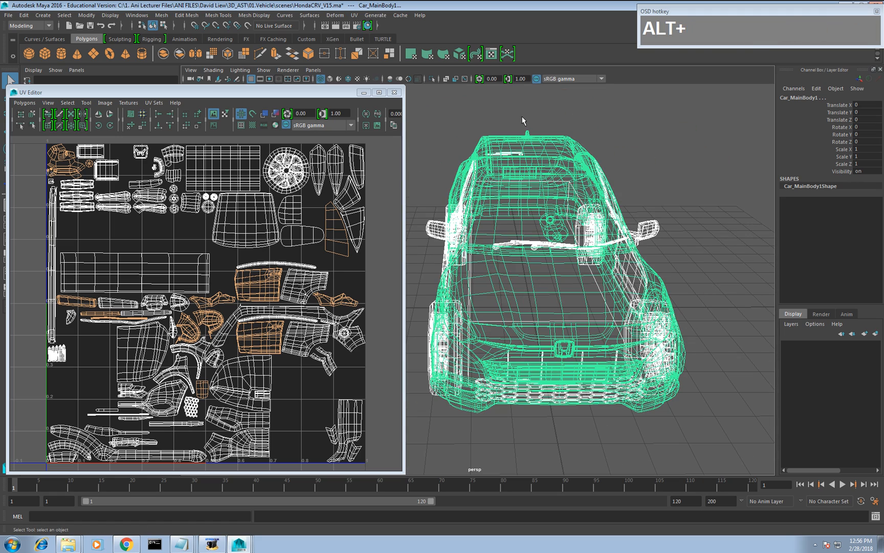